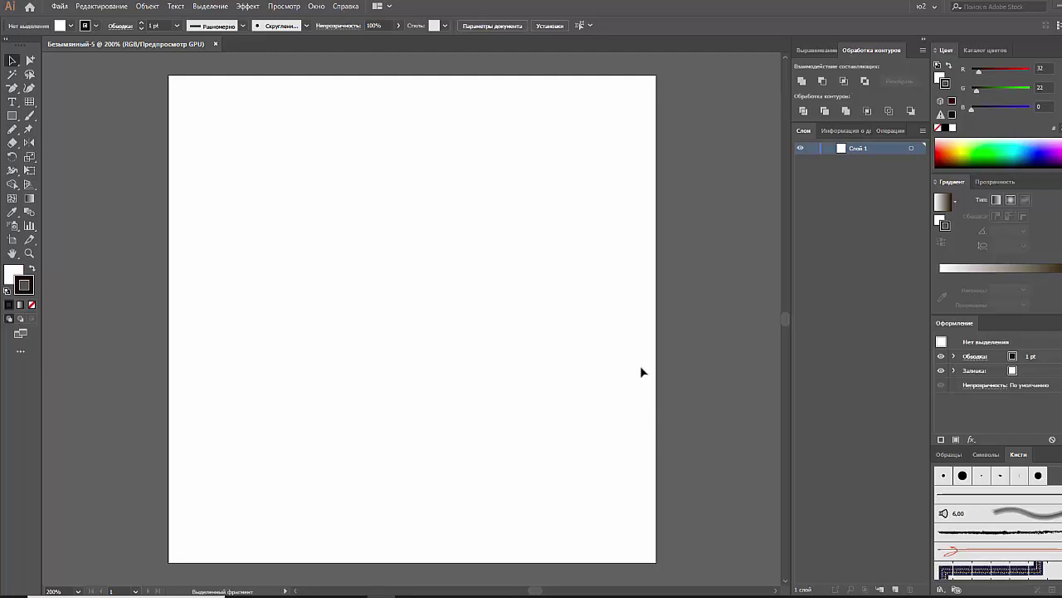
Step: Draw a rectangle in the upper artboard with a black fill and no stroke
key(ctrl+minus)
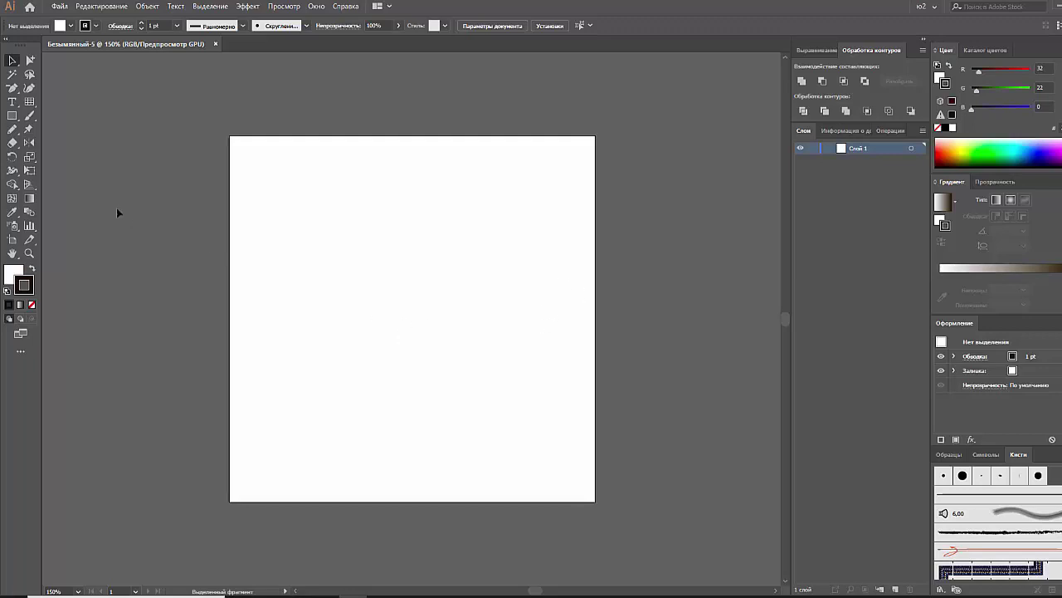
click(13, 115)
mouse_move(327, 217)
mouse_down()
mouse_move(457, 291)
mouse_move(482, 292)
mouse_up()
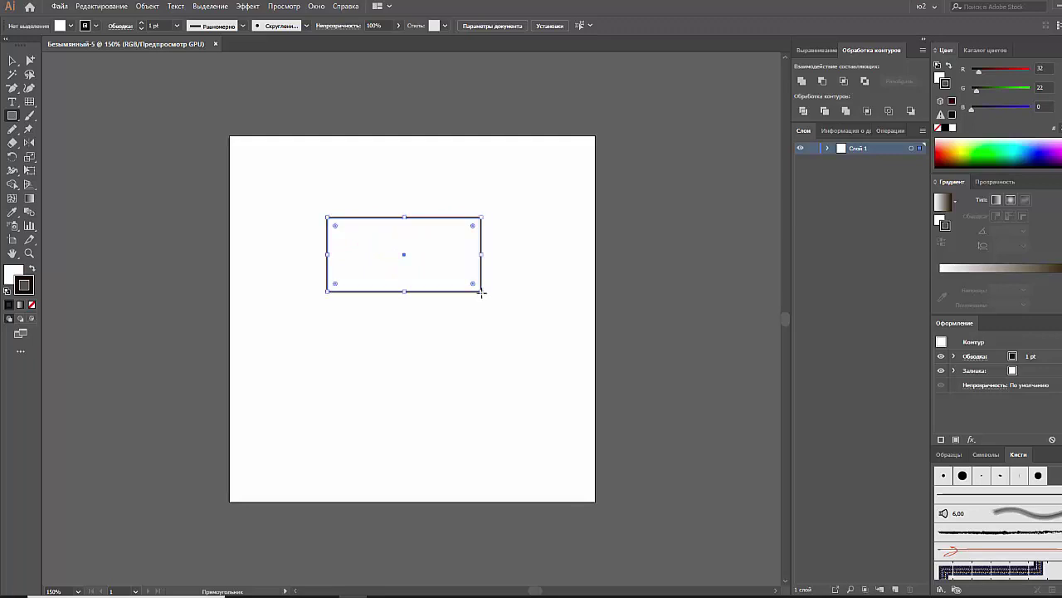
click(938, 127)
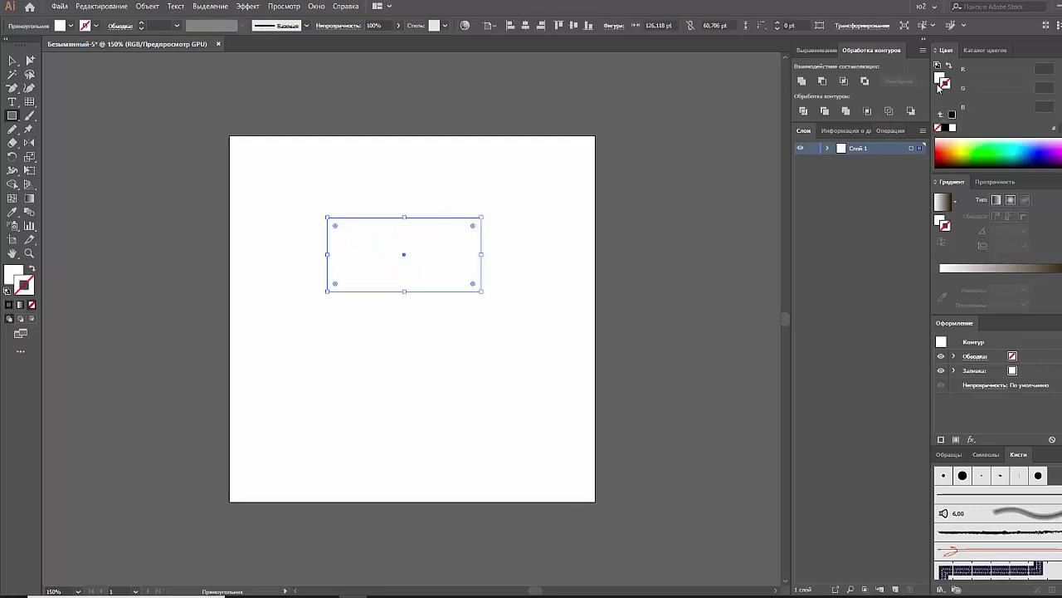
click(939, 78)
click(945, 127)
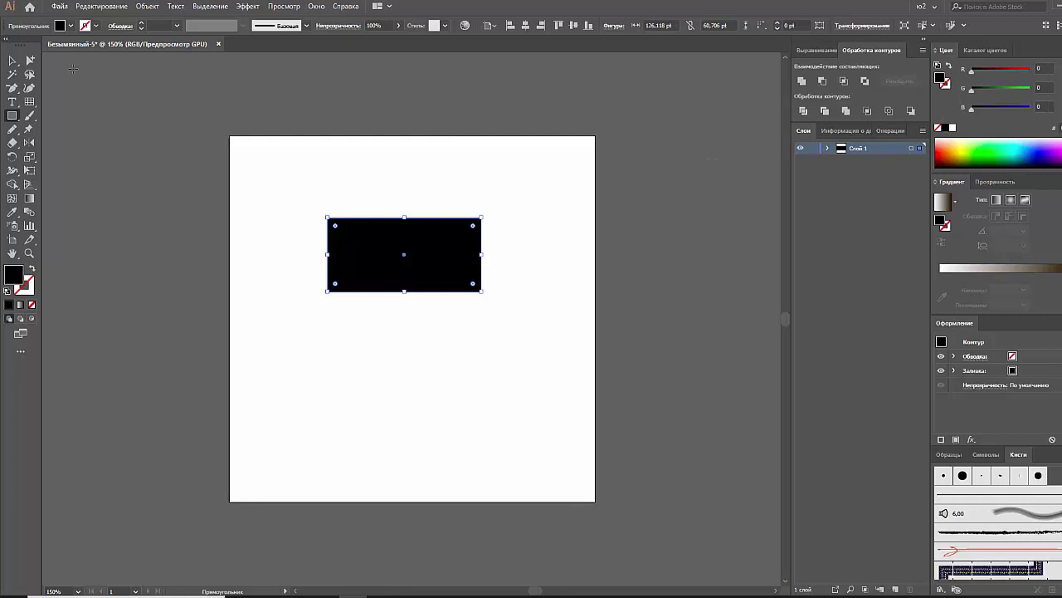
Step: Nudge the black rectangle down slightly and round its corners fully into a pill
click(13, 61)
click(316, 160)
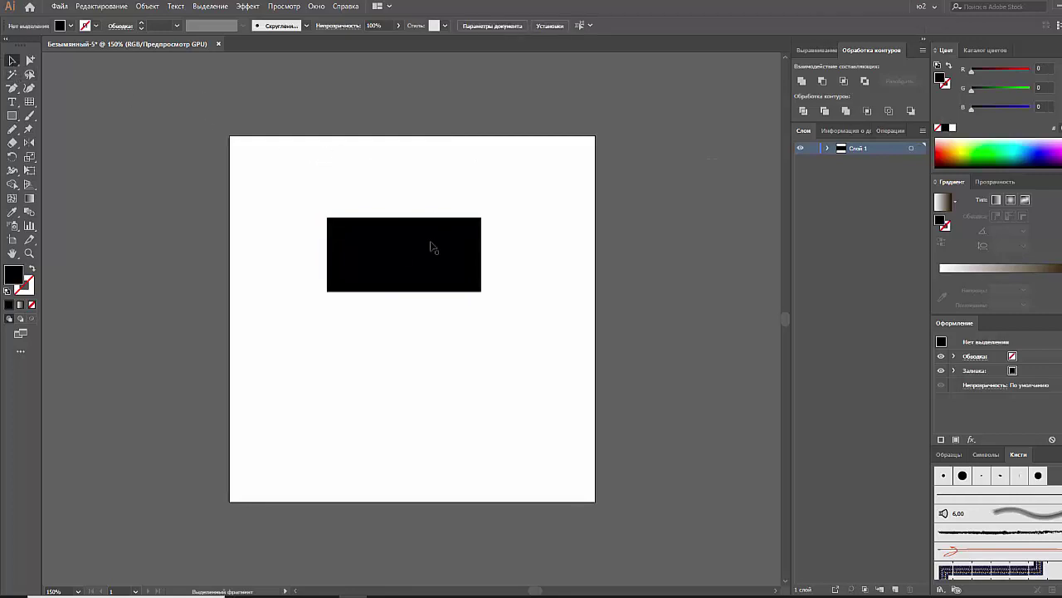
drag(431, 246, 431, 261)
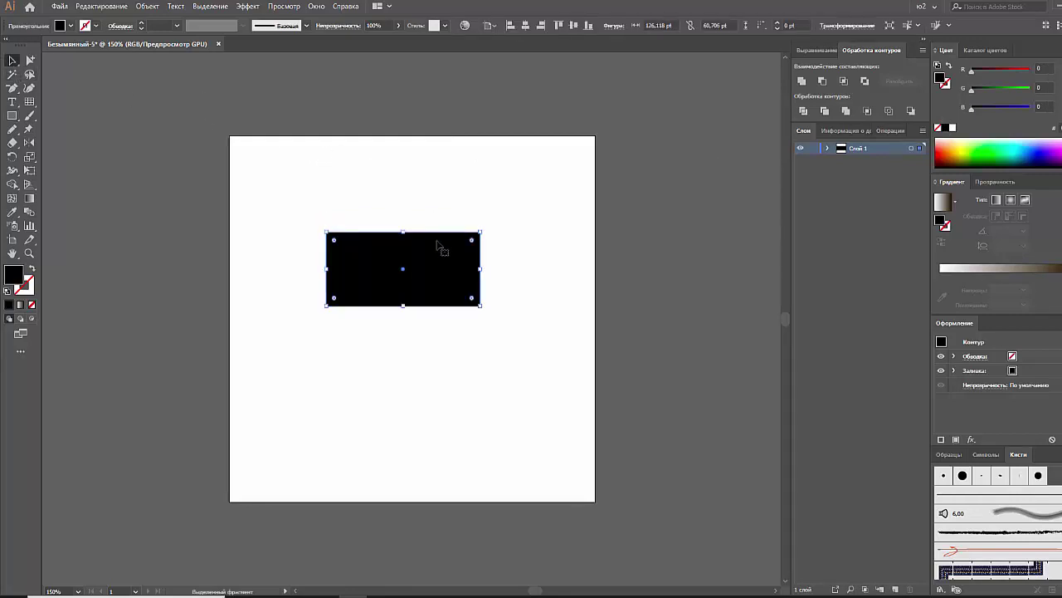
drag(334, 241, 367, 249)
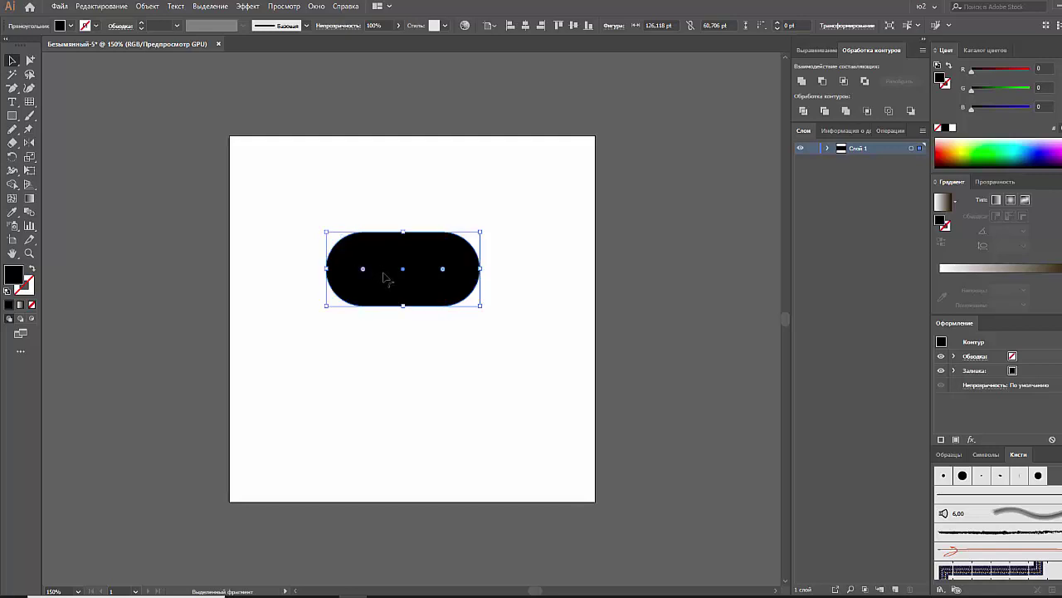
click(12, 143)
Step: Erase the pill's lower half and scale the remaining half narrower
drag(289, 338, 508, 269)
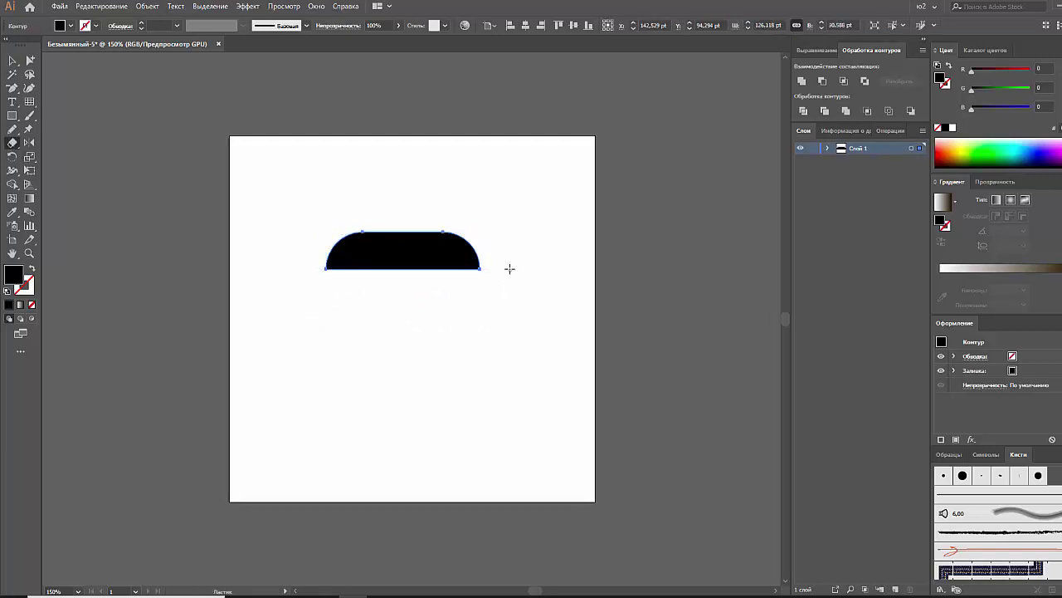
key(v)
drag(326, 250, 390, 257)
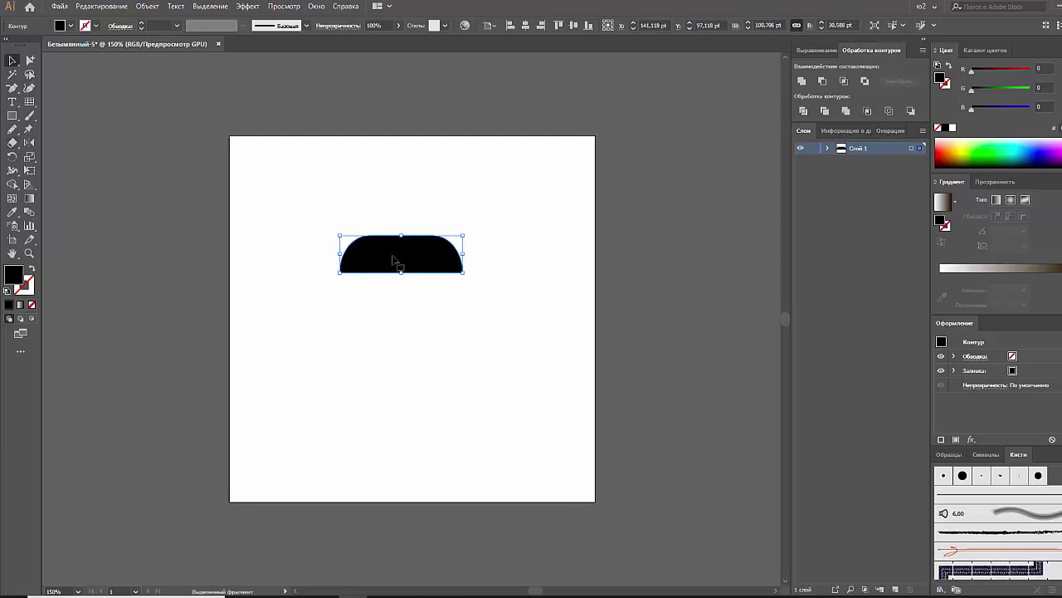
Step: Add an anchor at the top edge's middle and pull it up into a peak
key(a)
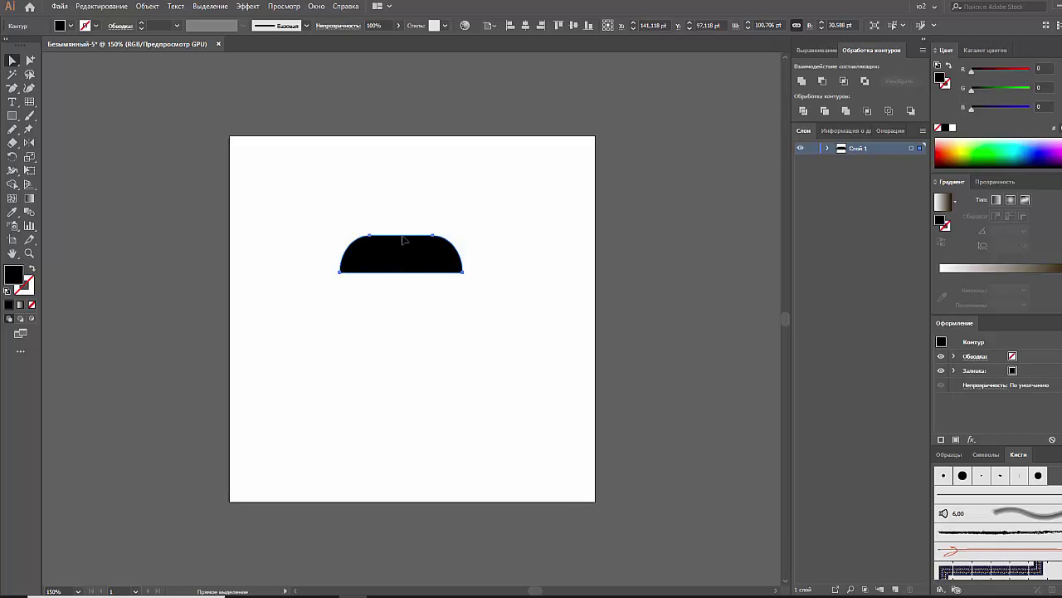
key(plus)
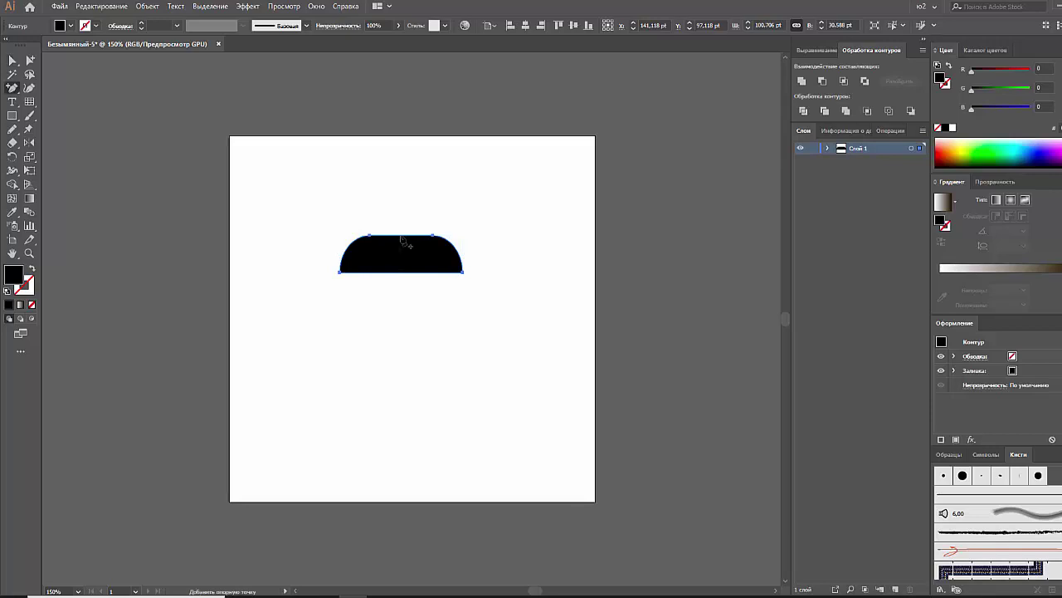
click(402, 238)
drag(402, 238, 402, 206)
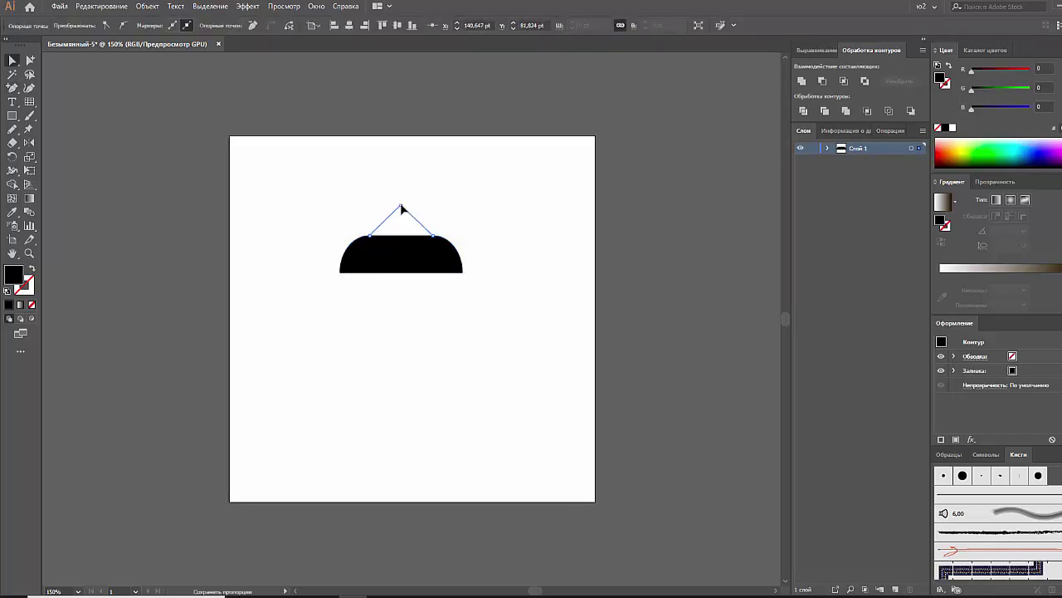
Step: Convert the left anchor below the peak to smooth and bend that flank into a curve
ctrl+click(371, 236)
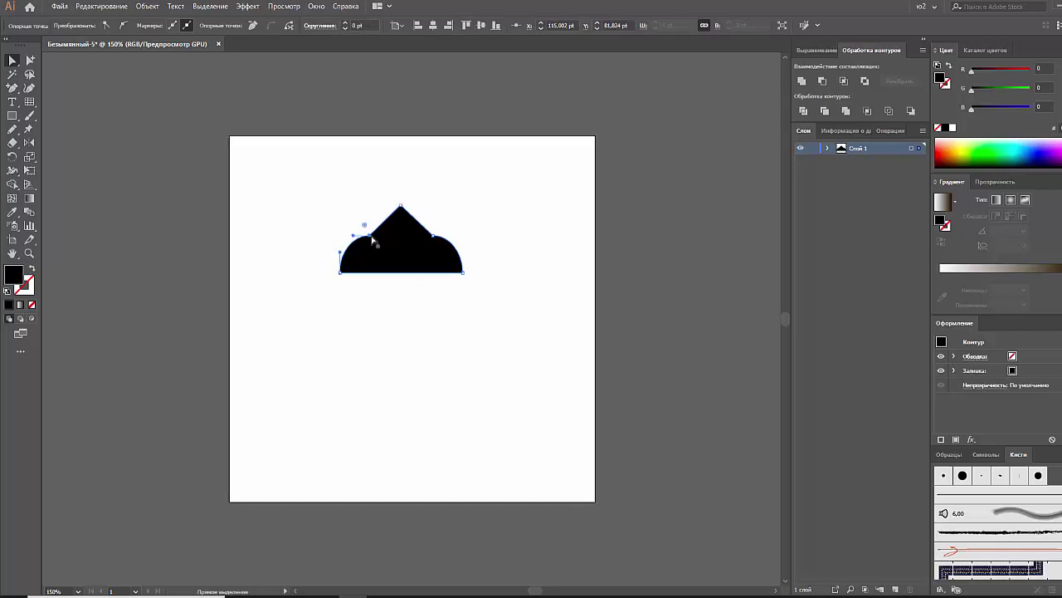
click(123, 25)
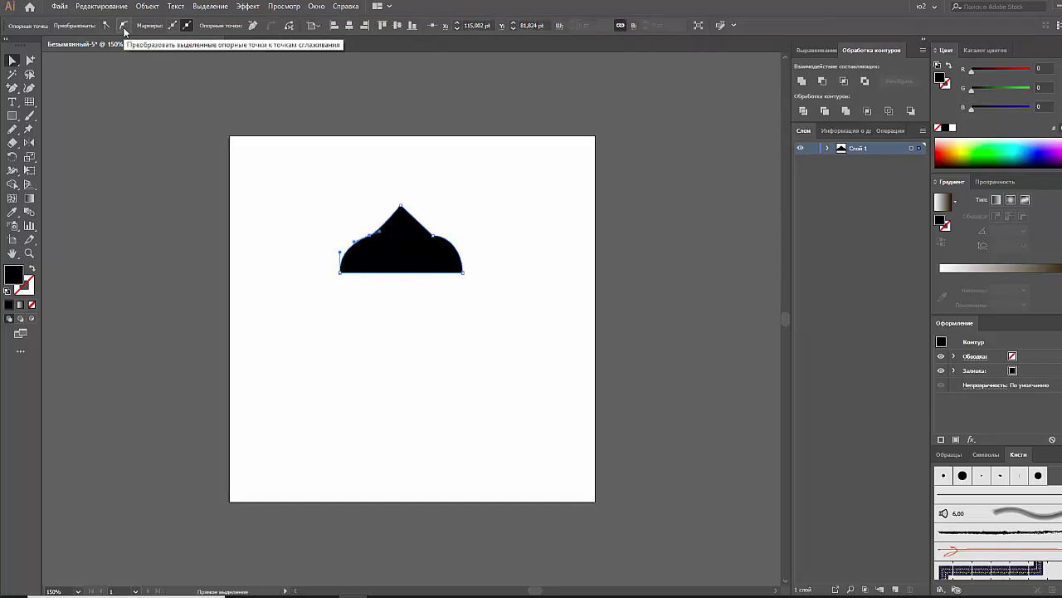
drag(382, 236, 397, 228)
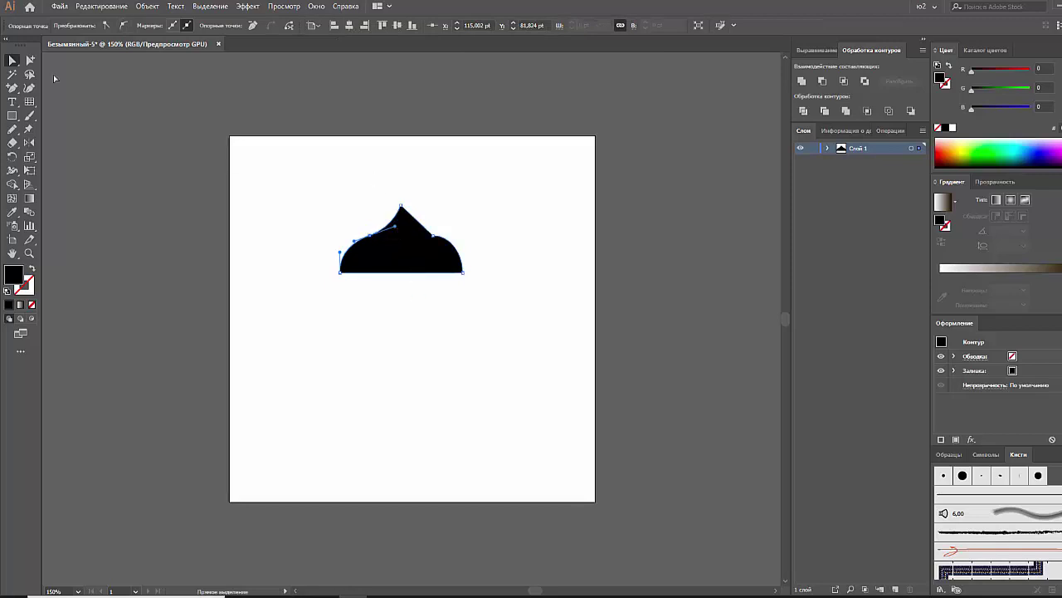
click(171, 133)
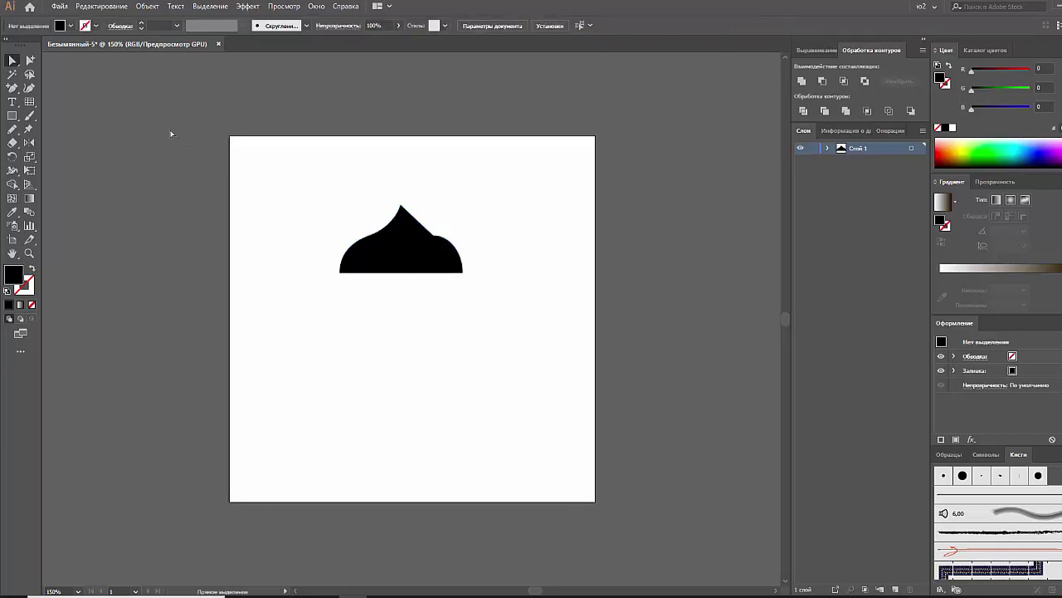
click(406, 259)
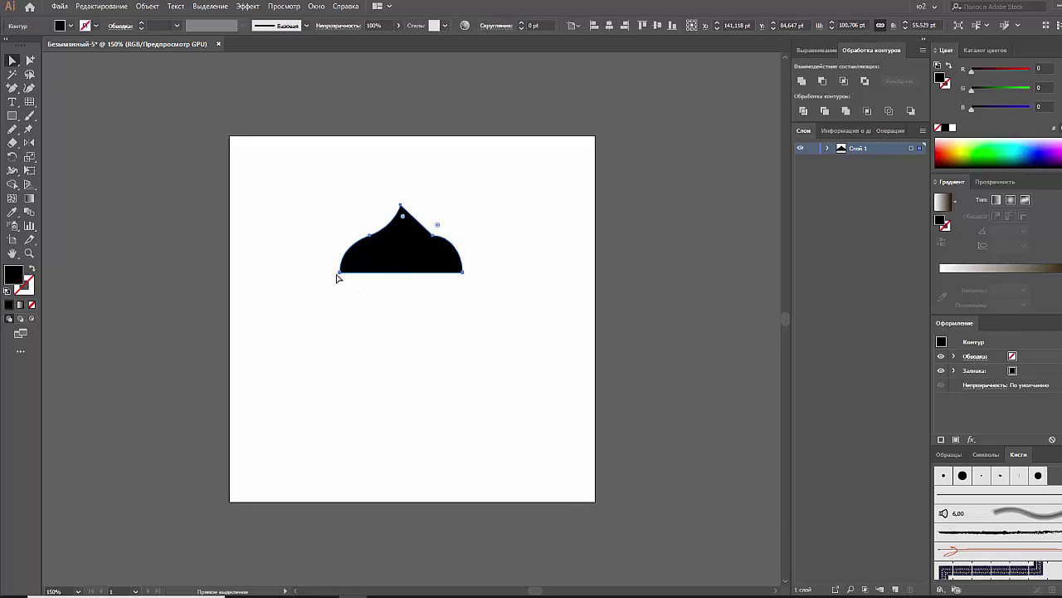
Step: Erase the dome's right half and mirror a copy of the left half onto the right
click(13, 143)
drag(484, 152, 396, 308)
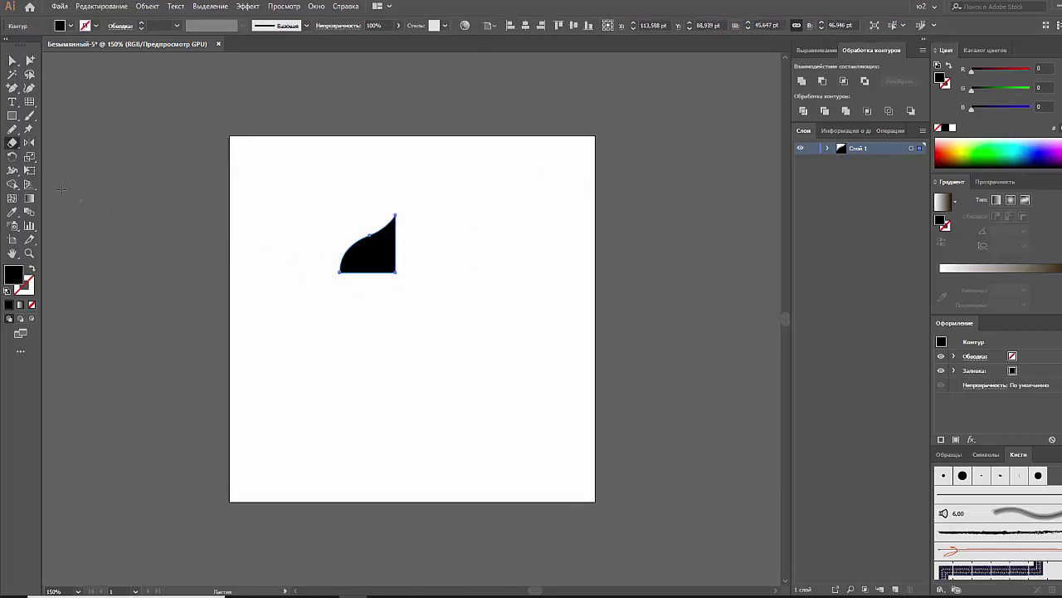
click(29, 146)
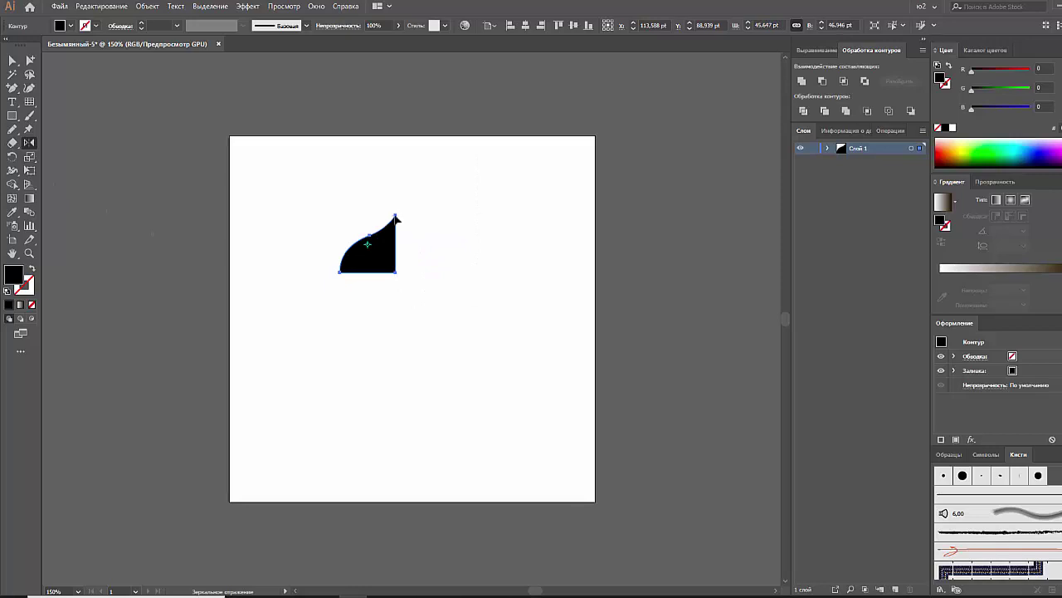
click(396, 218)
mouse_move(407, 237)
mouse_down()
mouse_move(363, 225)
mouse_move(429, 278)
mouse_move(428, 229)
mouse_up()
key(v)
Step: Select both dome halves and move them up and left on the artboard
click(313, 227)
key(ctrl+z)
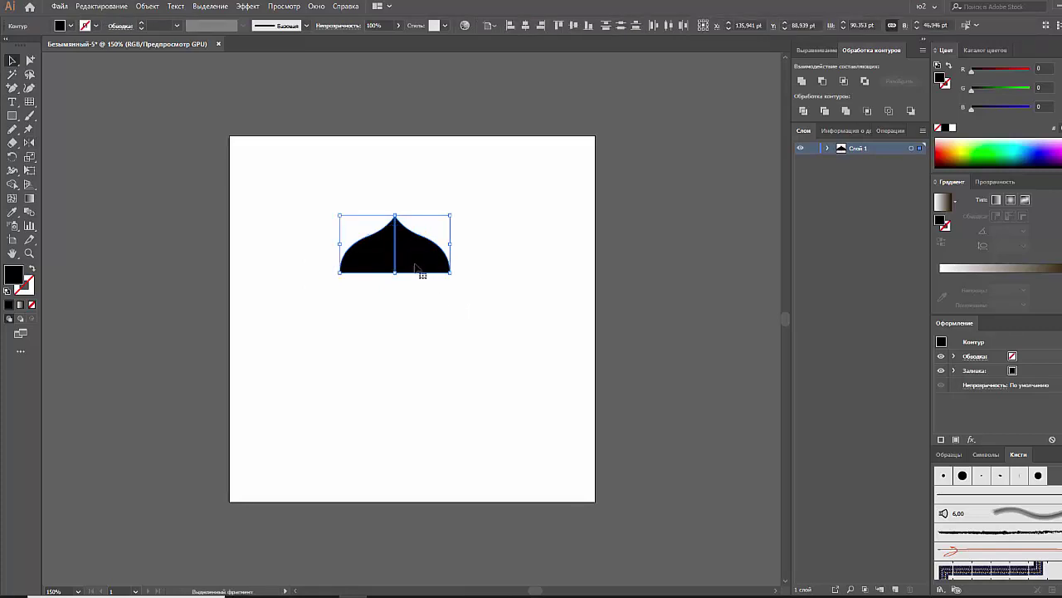
drag(419, 270, 363, 243)
click(270, 235)
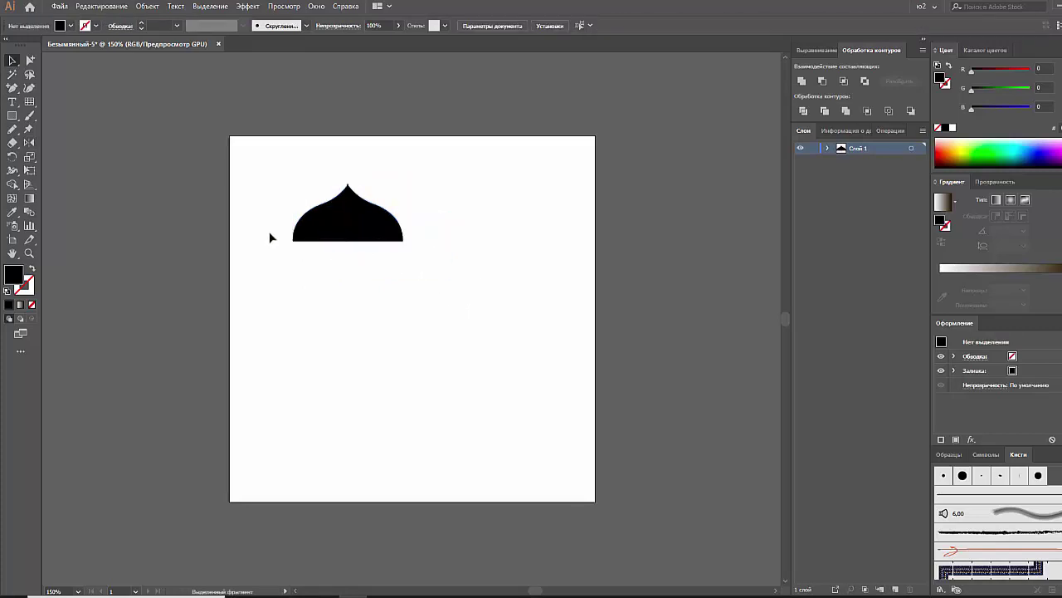
Step: Zoom in on the dome's tip and delete the anchor point causing the notch
key(ctrl+0)
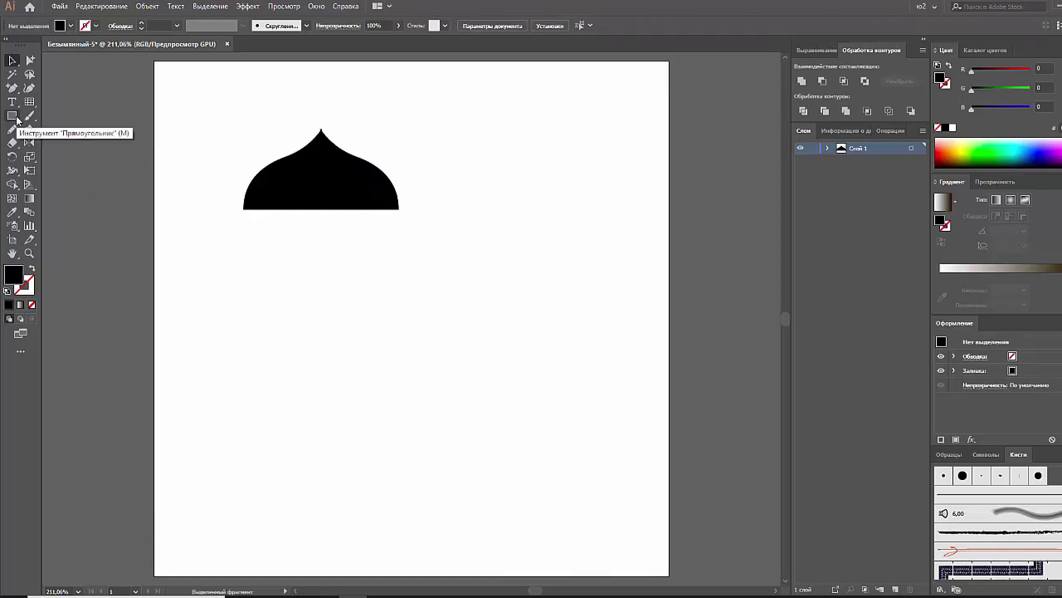
click(367, 178)
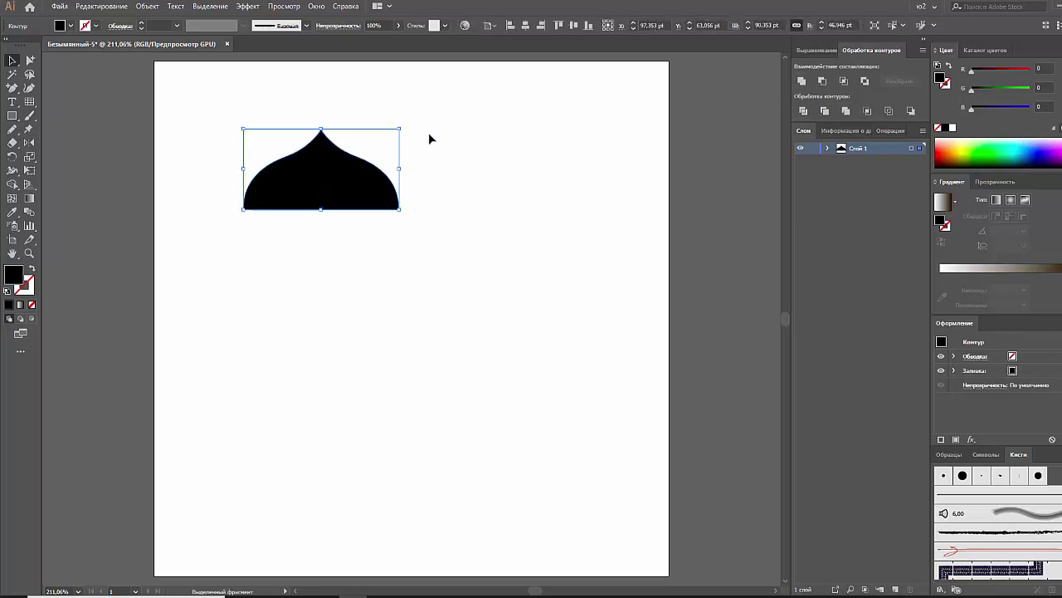
key(p)
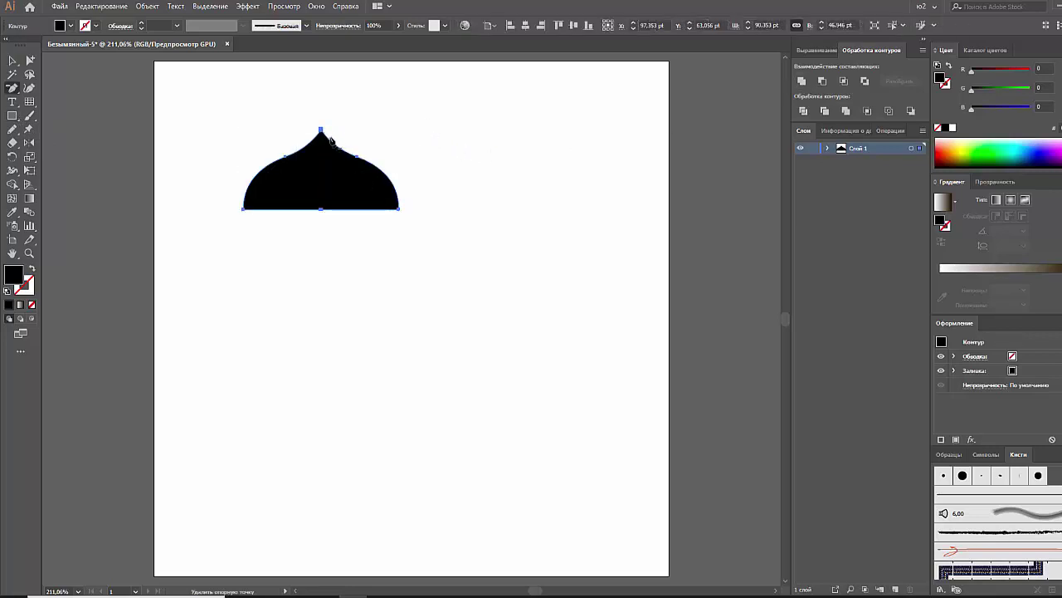
key(z)
drag(324, 134, 617, 289)
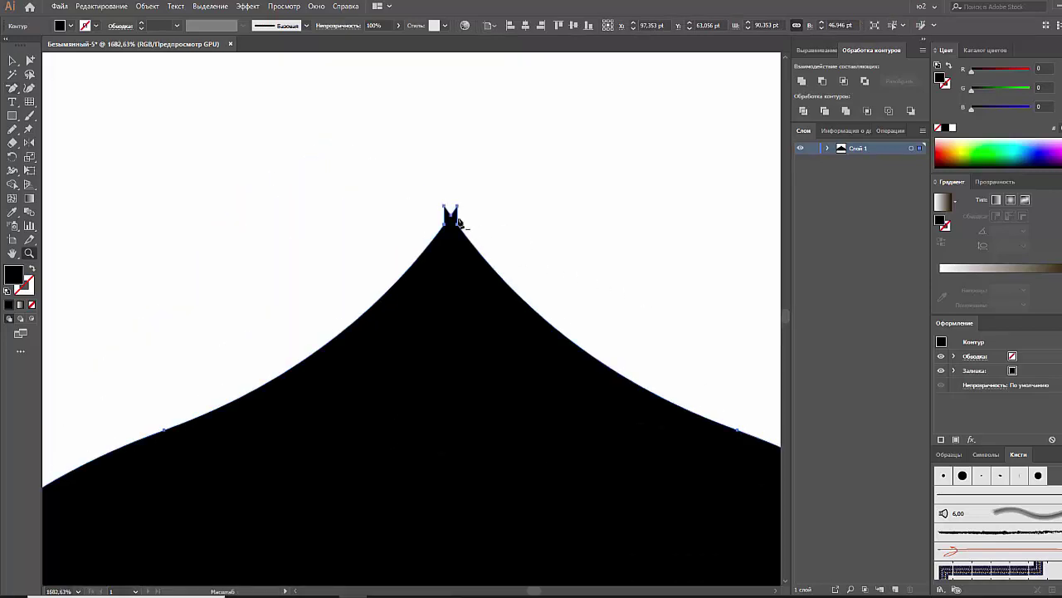
click(451, 216)
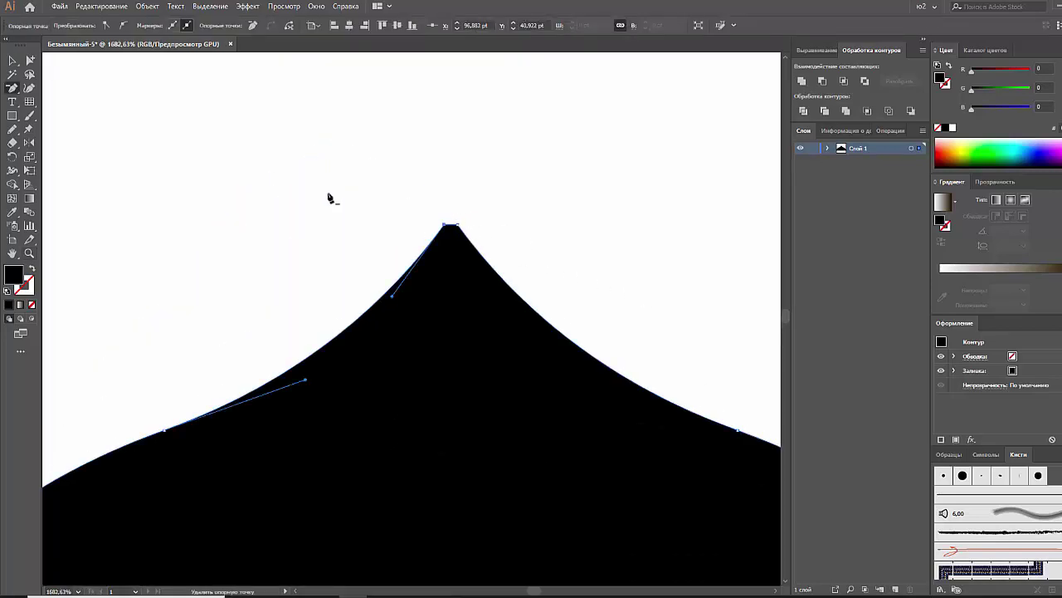
Step: Zoom back to 300% framing the dome and reselect it for point editing
key(v)
click(143, 133)
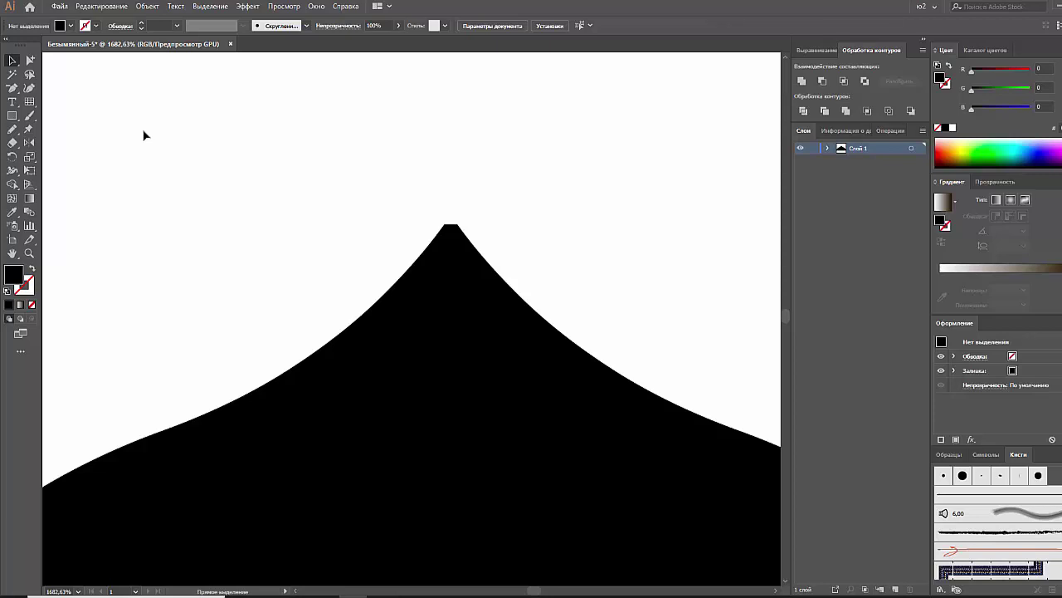
key(ctrl+0)
key(ctrl+plus)
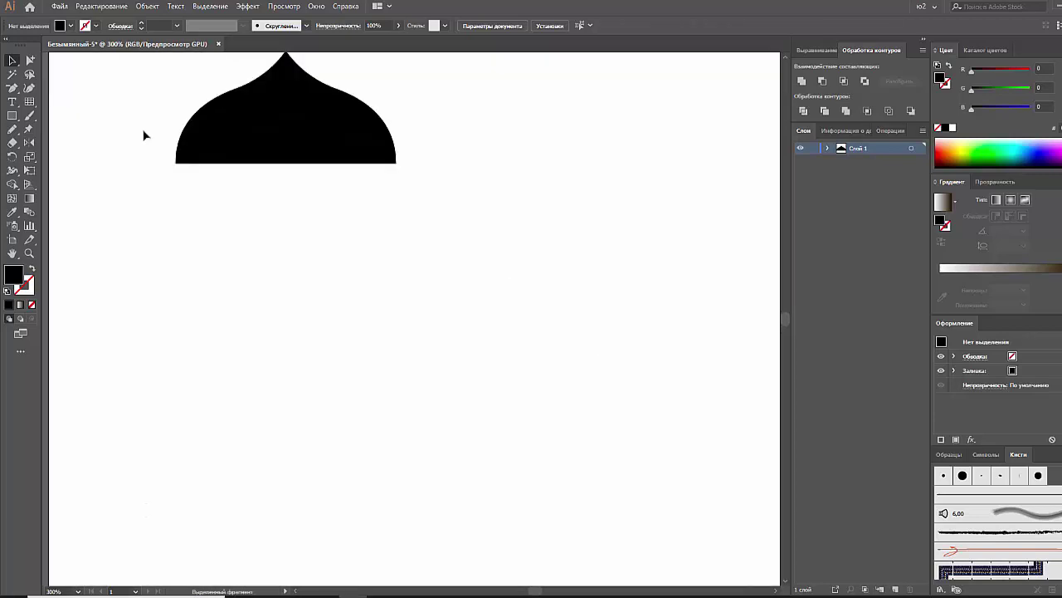
mouse_move(137, 126)
mouse_down()
mouse_move(159, 229)
mouse_move(127, 225)
mouse_up()
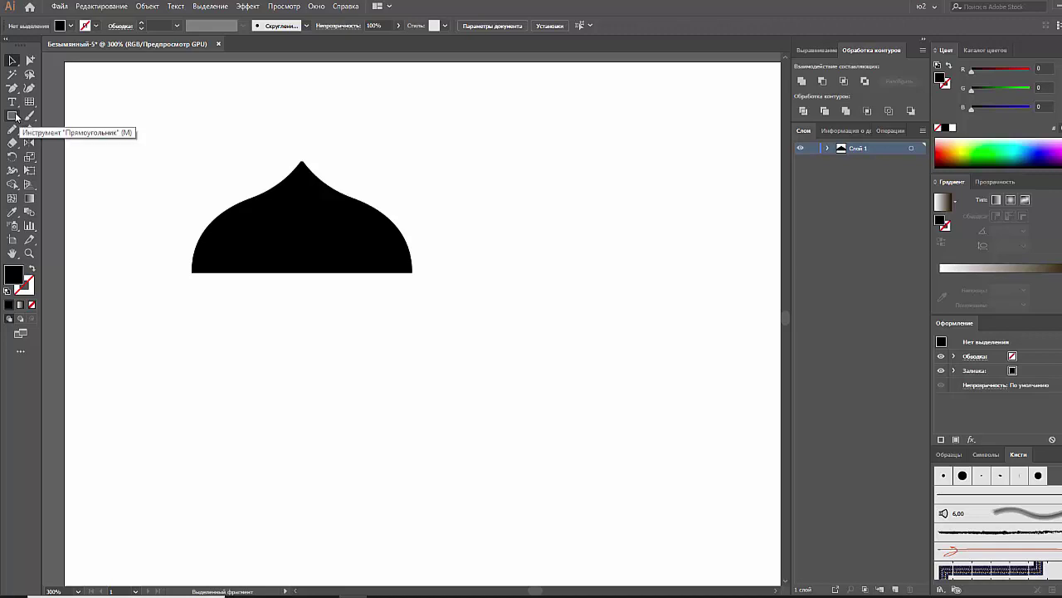
click(278, 255)
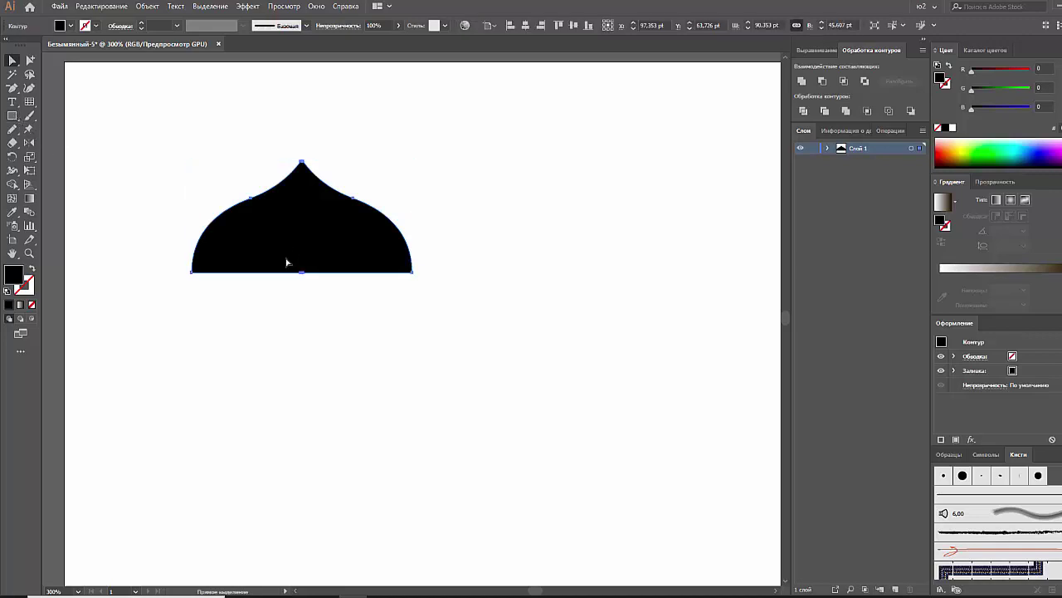
click(30, 60)
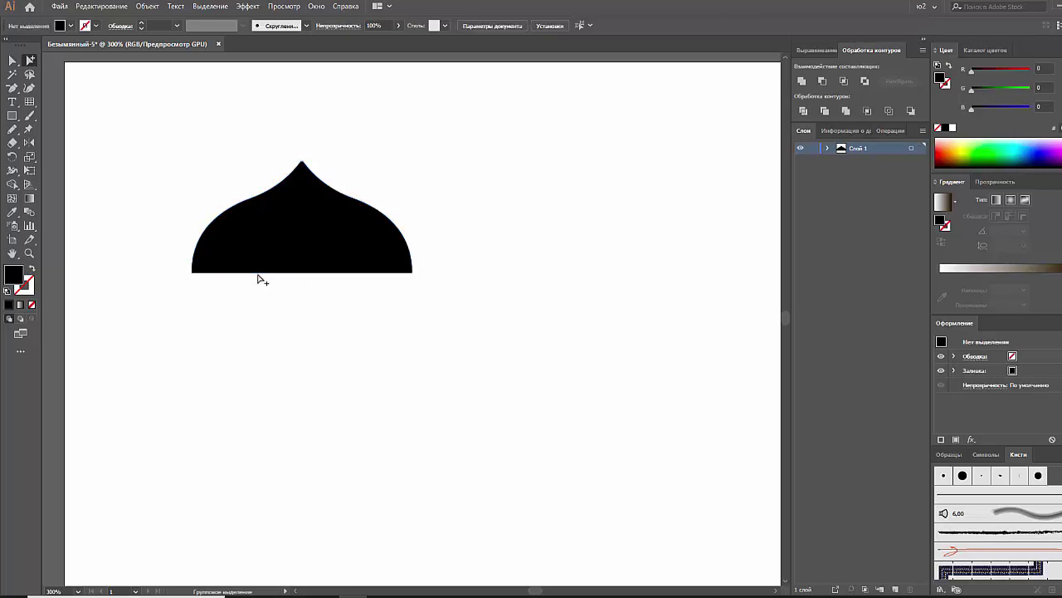
Step: Add two anchor points on the dome's bottom edge and pull them downward
key(a)
click(266, 265)
key(p)
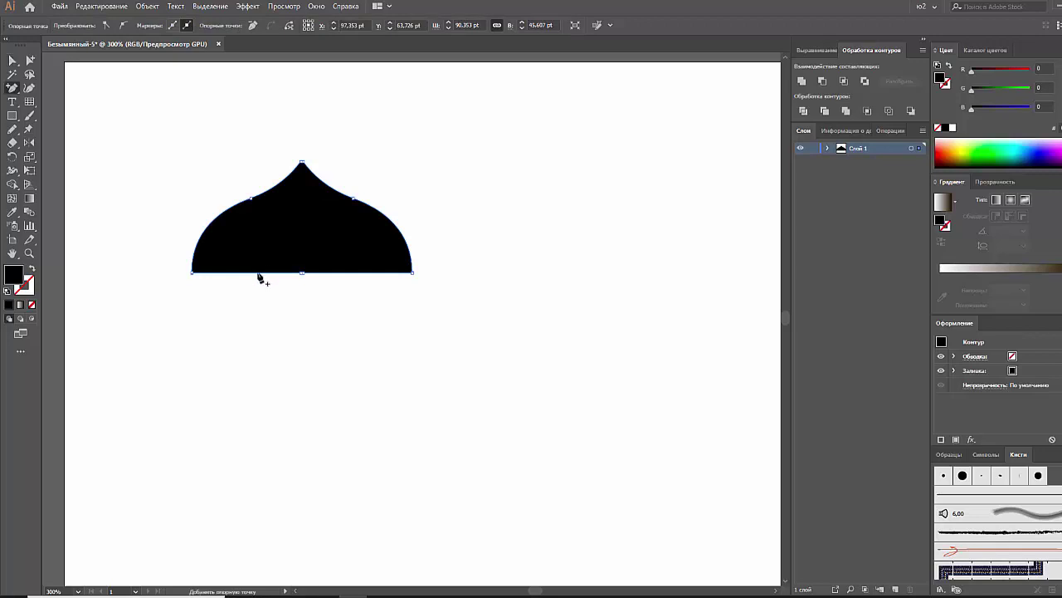
click(250, 272)
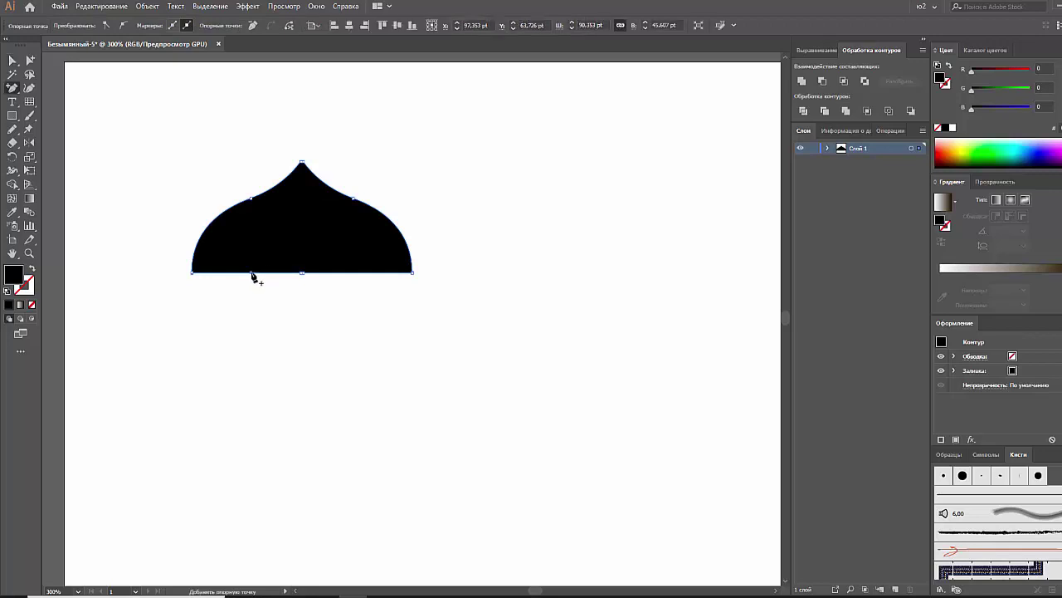
click(349, 274)
key(a)
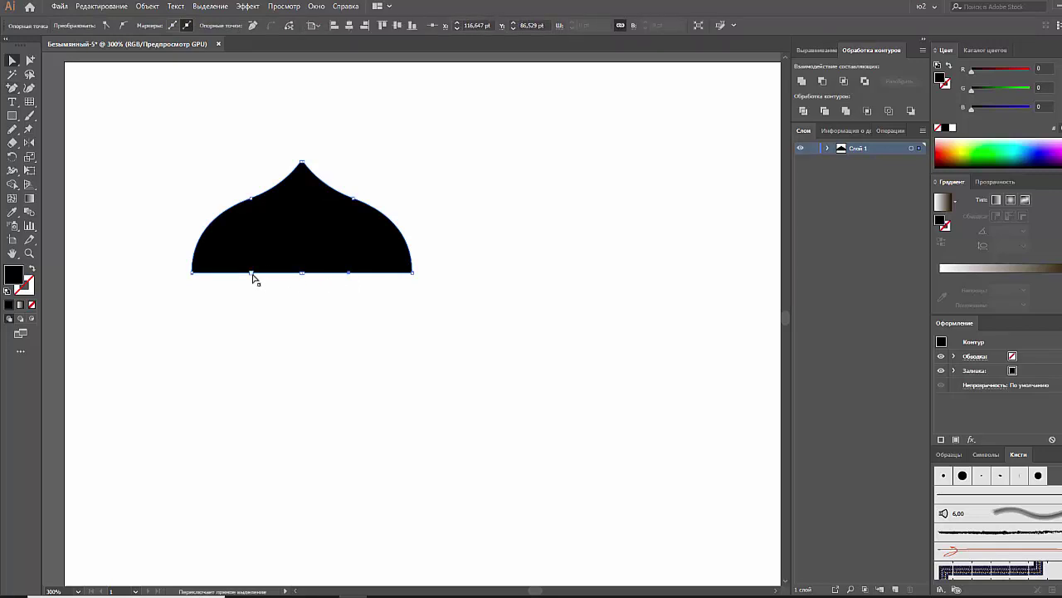
drag(253, 274, 256, 285)
Step: Delete the bottom edge's middle anchor and lower the remaining edge anchors
key(p)
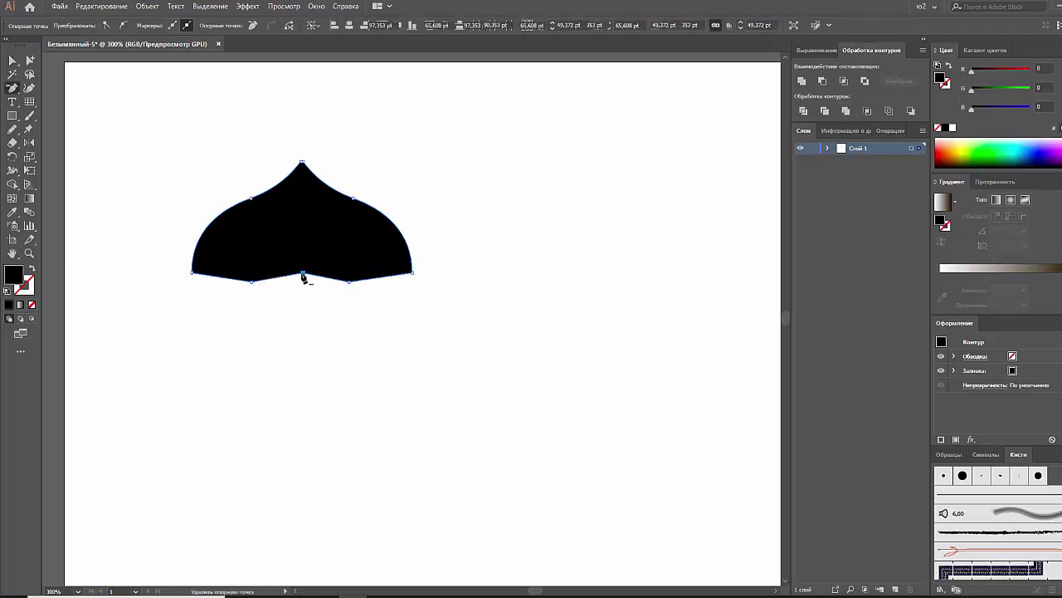
click(303, 275)
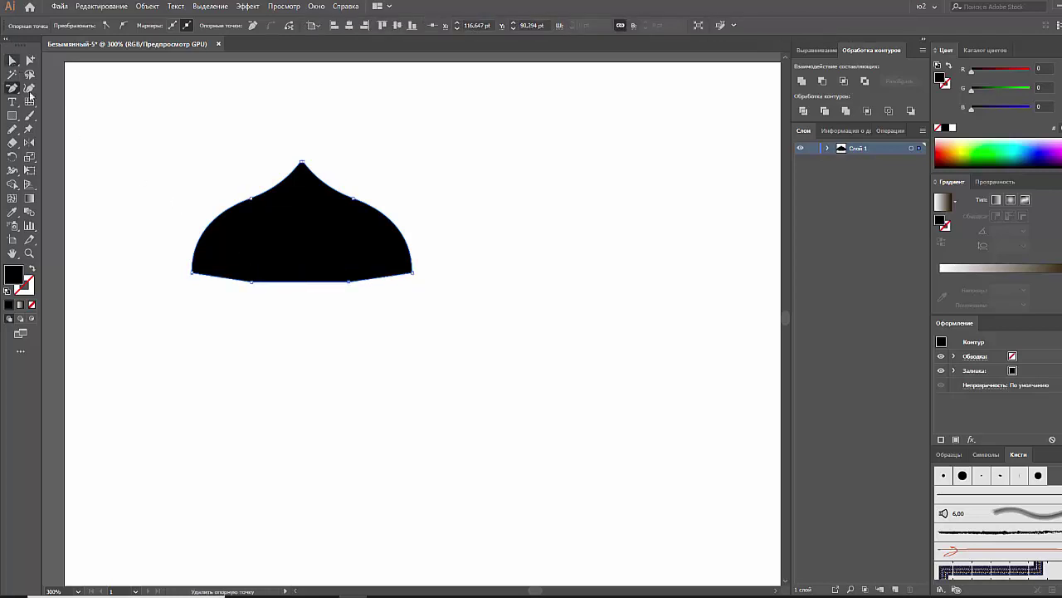
key(a)
drag(249, 296, 350, 288)
click(339, 313)
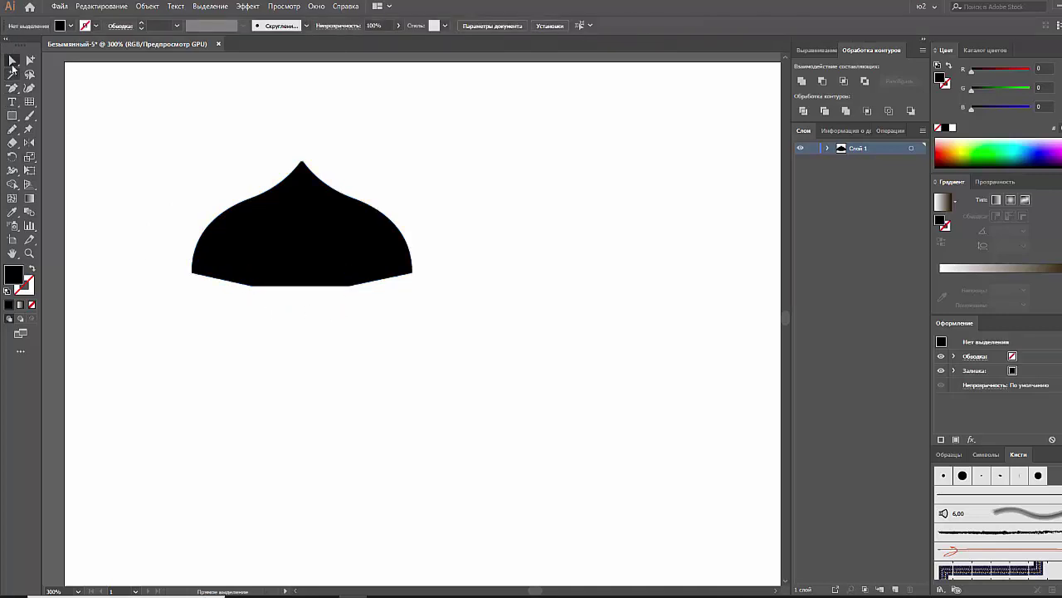
Step: Move the reshaped dome higher on the artboard
click(12, 60)
drag(312, 257, 309, 200)
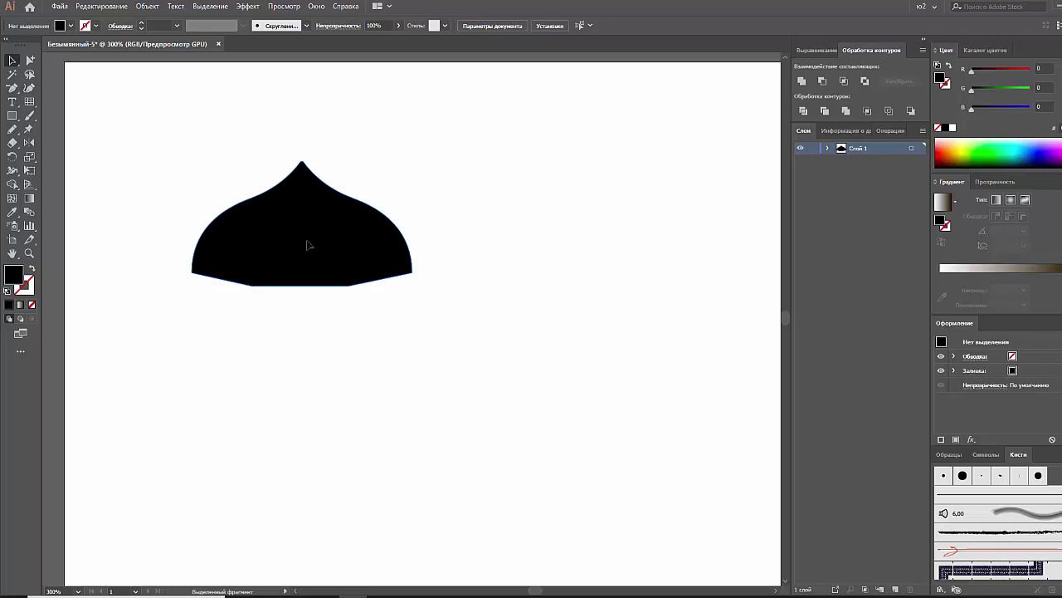
click(336, 292)
scroll(333, 293, down, 1)
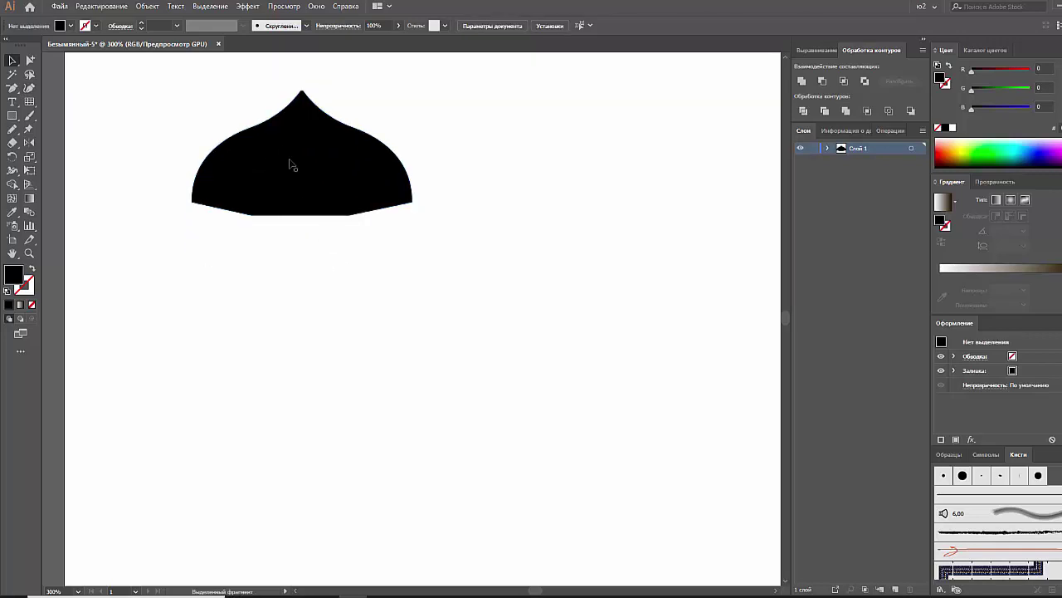
Step: Duplicate the dome below, flip the copy upside down, and push its top anchors down
drag(291, 165, 291, 334)
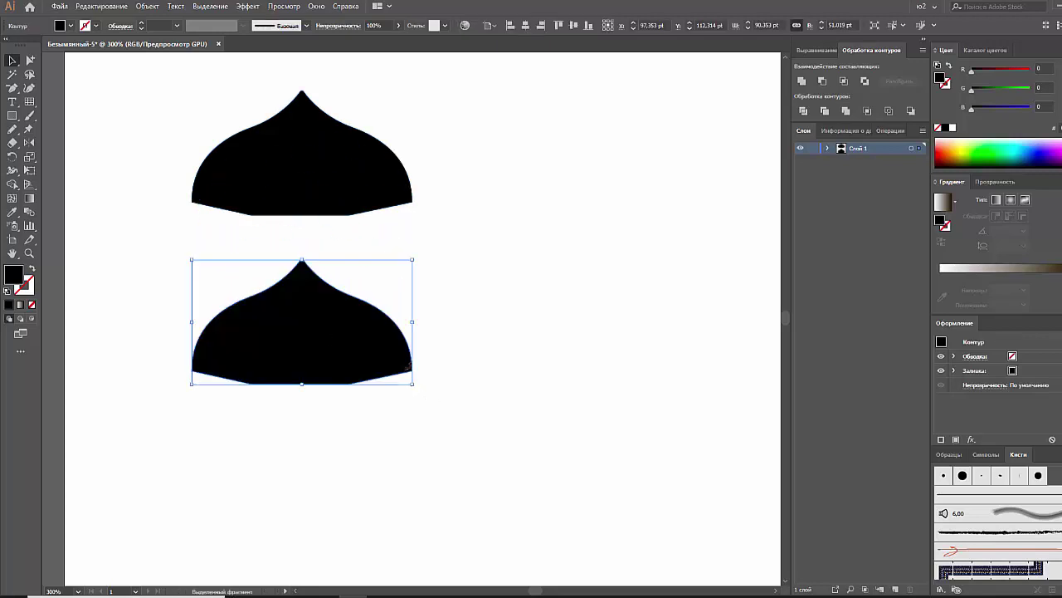
drag(301, 383, 279, 260)
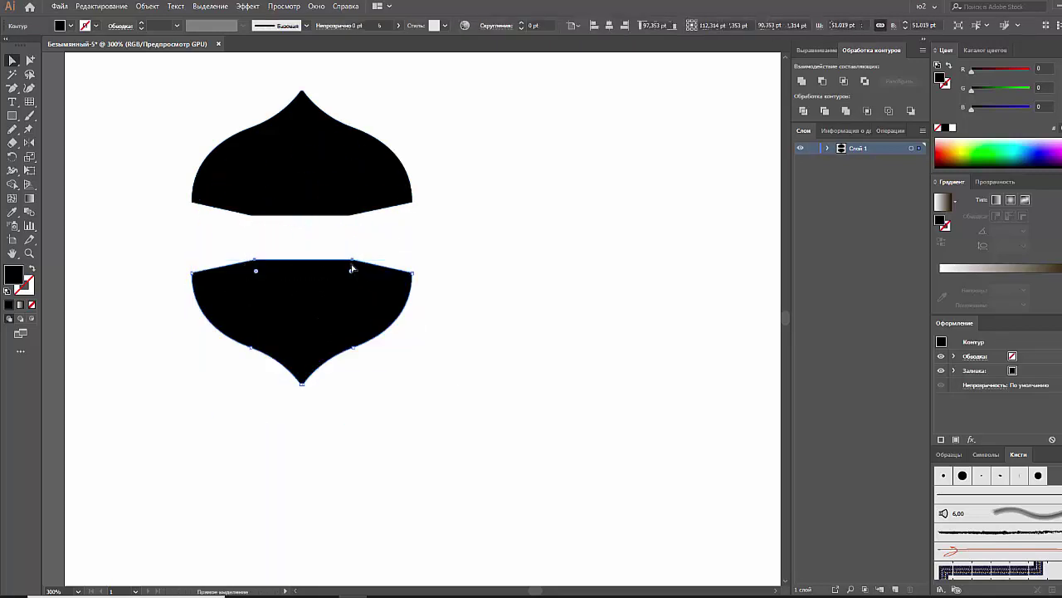
drag(352, 268, 353, 293)
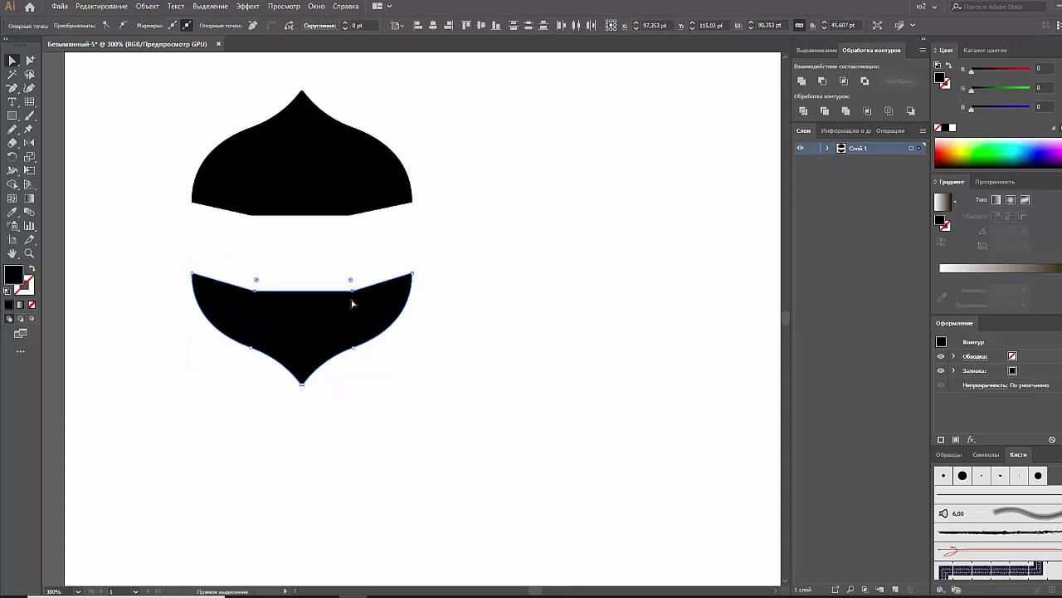
Step: Place another dome copy over the lower shape, rotate it, and move it lower
click(11, 61)
click(91, 143)
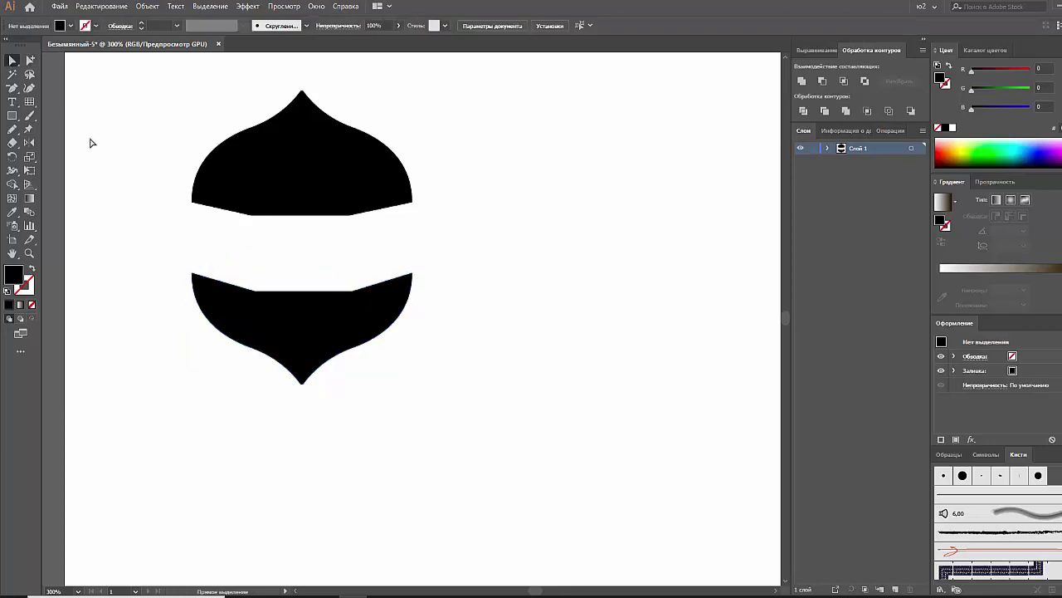
click(232, 176)
drag(323, 187, 323, 285)
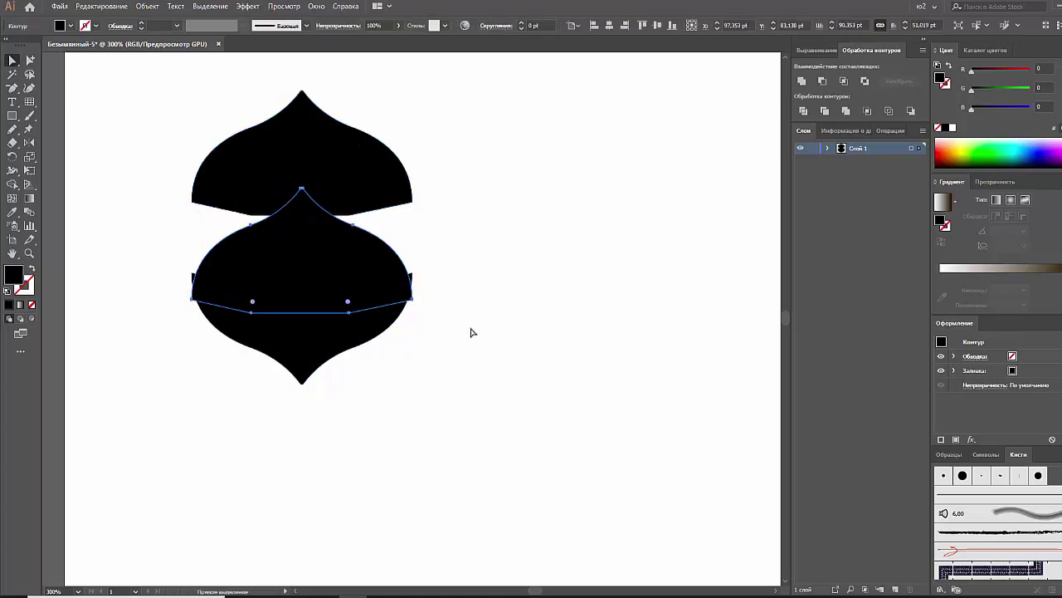
key(v)
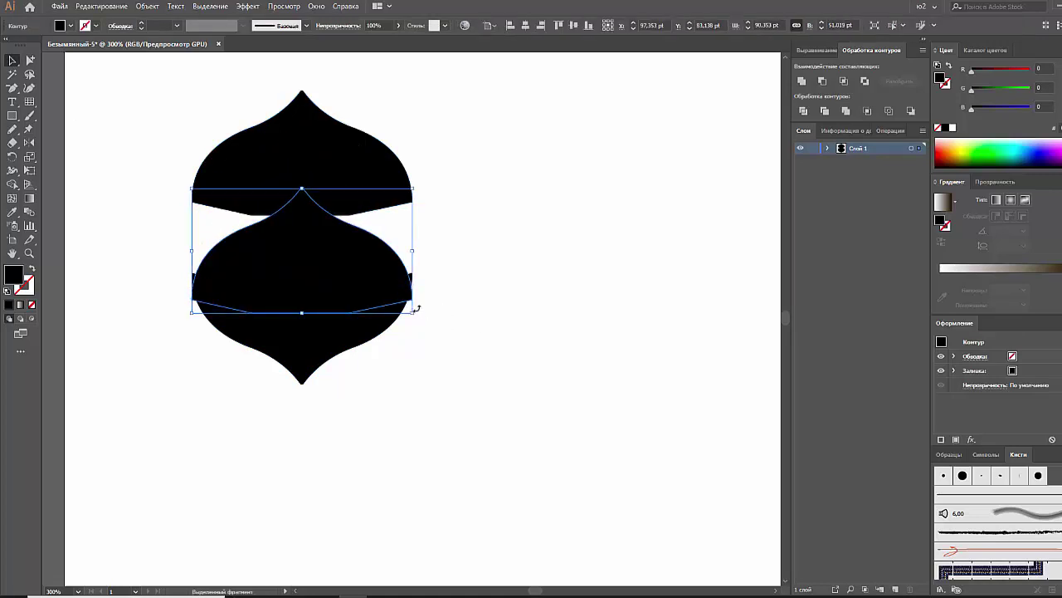
drag(417, 308, 280, 225)
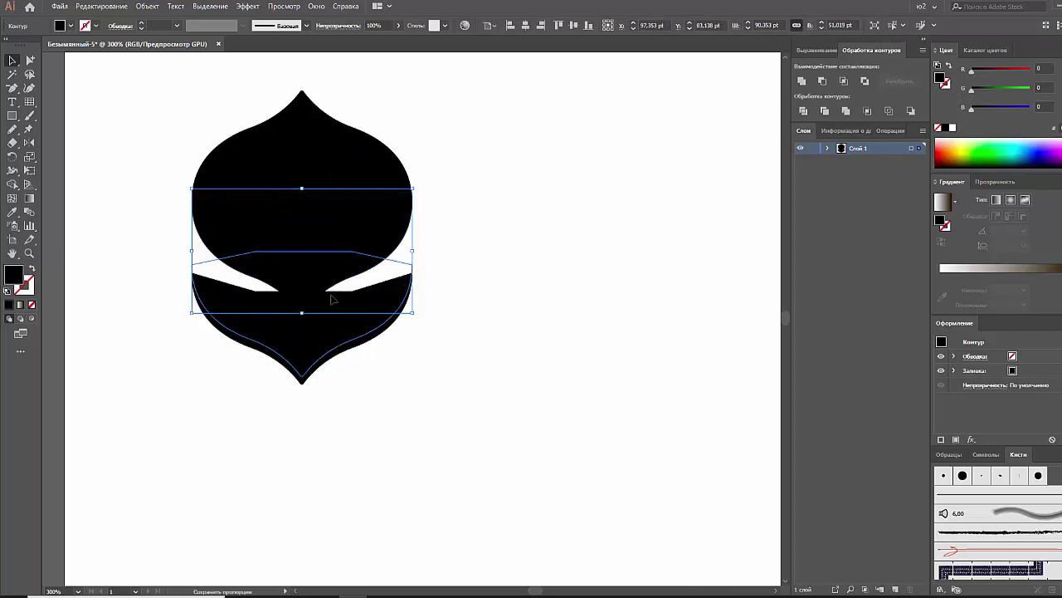
drag(331, 303, 332, 303)
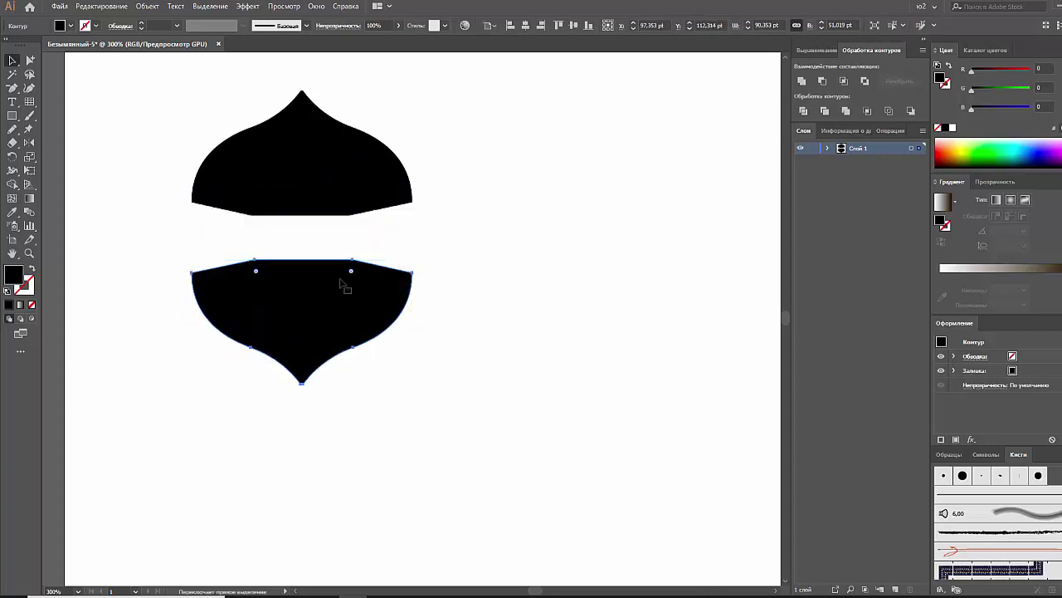
Step: Fill the base's lower part teal and the top dome dark blue
click(332, 308)
click(996, 143)
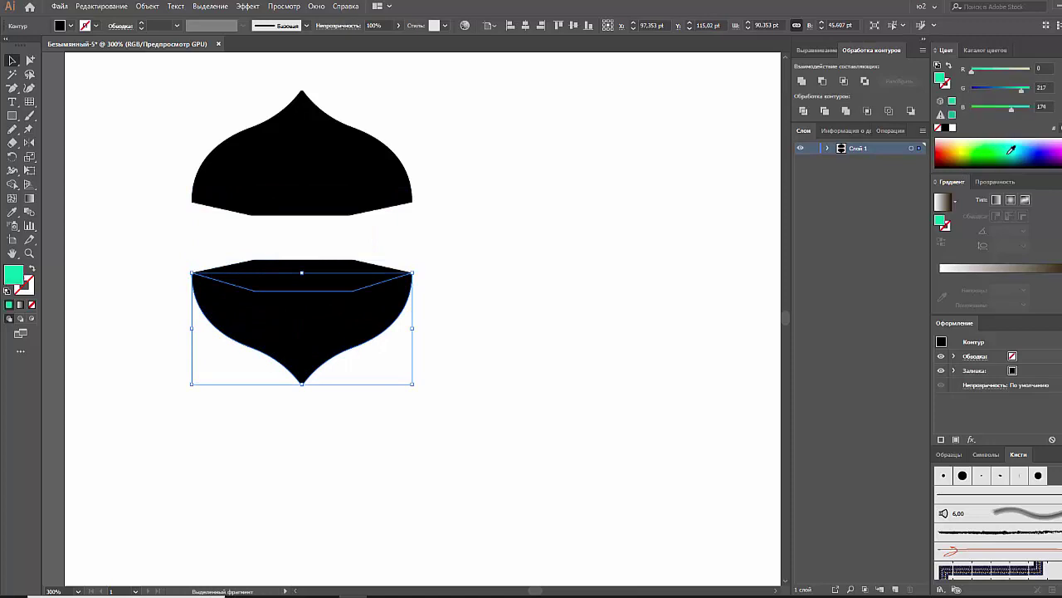
click(615, 276)
click(385, 195)
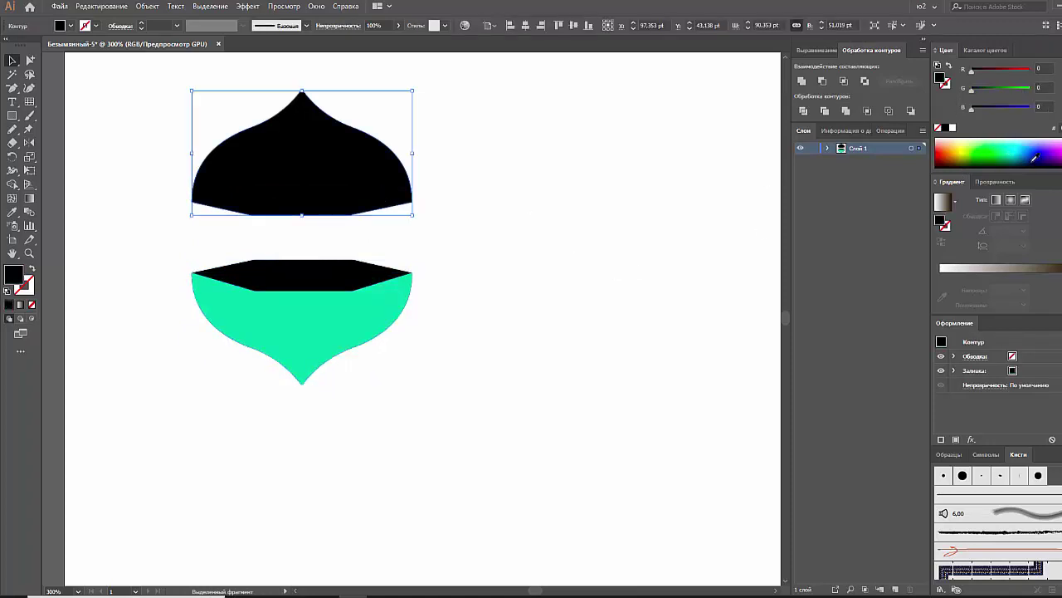
click(1034, 158)
click(568, 249)
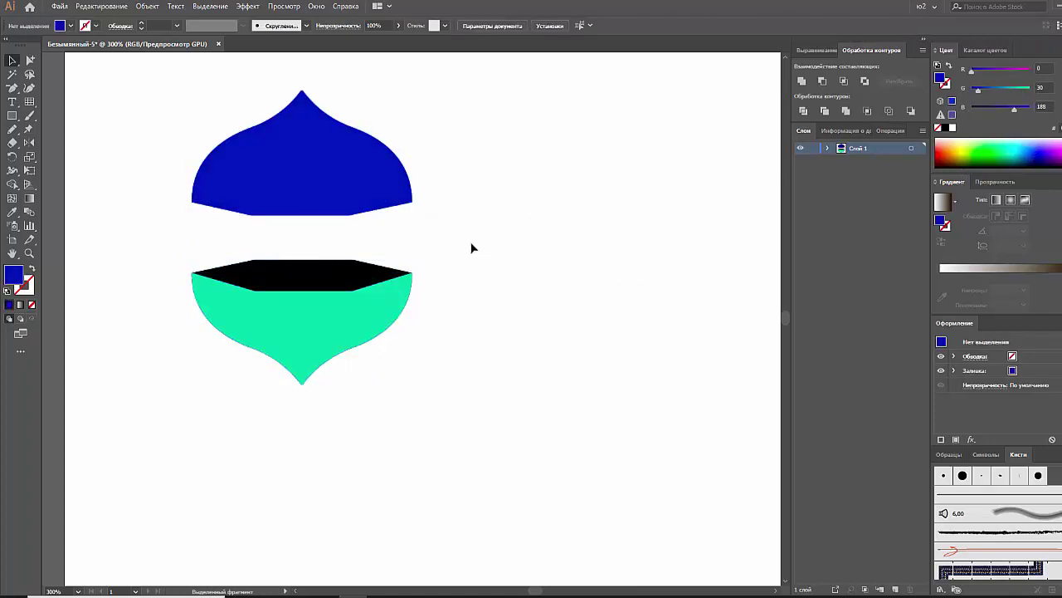
Step: Move the teal and black base lower and shrink it around its centre
click(328, 325)
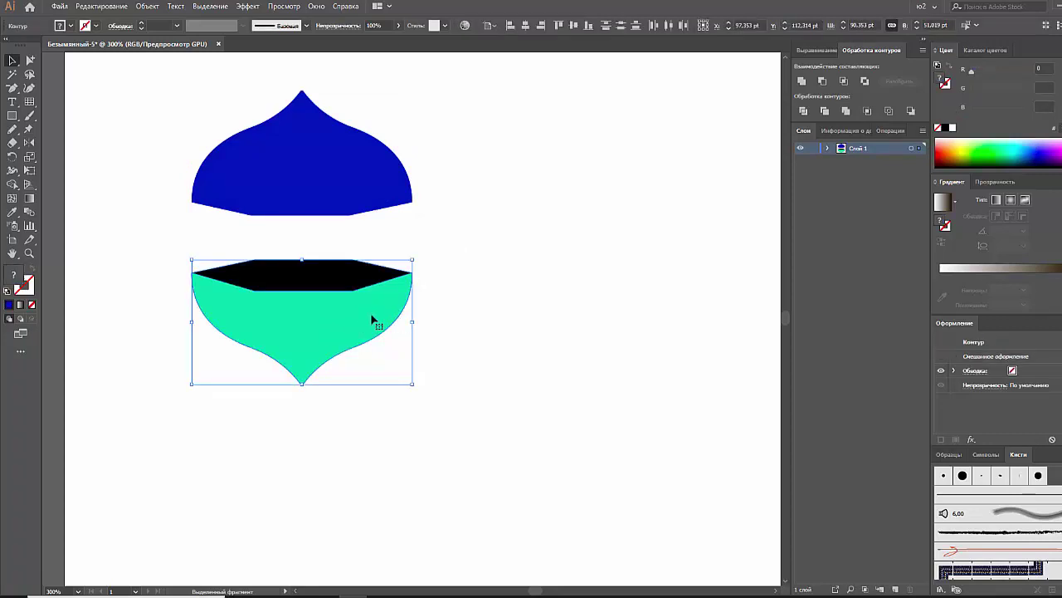
mouse_move(338, 338)
mouse_down()
mouse_move(353, 386)
mouse_move(404, 396)
mouse_move(394, 397)
mouse_up()
click(459, 376)
click(437, 384)
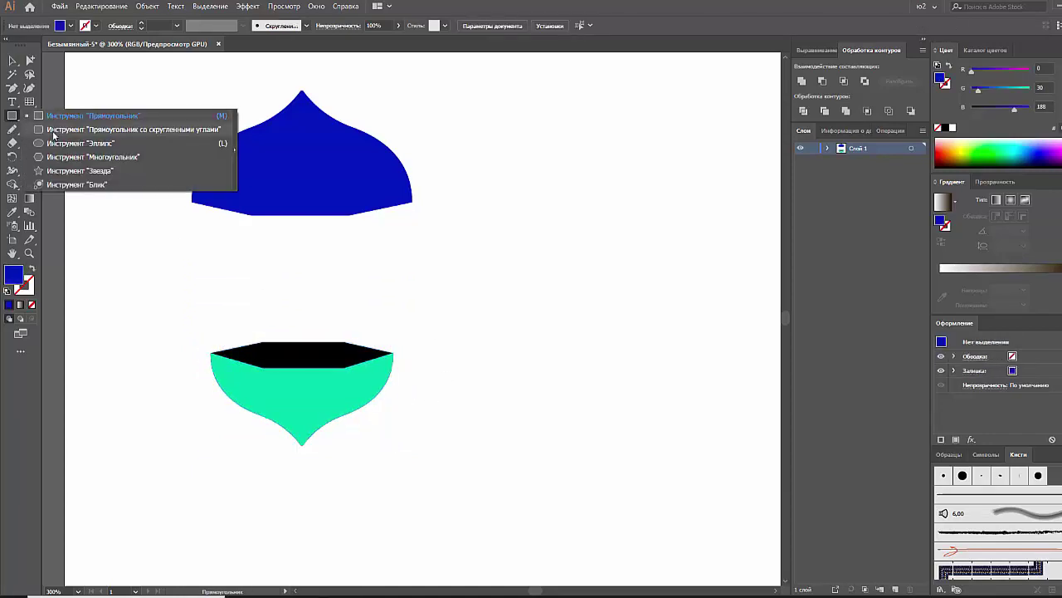
Step: Draw an ellipse with a dark red-brown fill and move it onto the base top
drag(11, 116, 50, 141)
drag(228, 239, 410, 266)
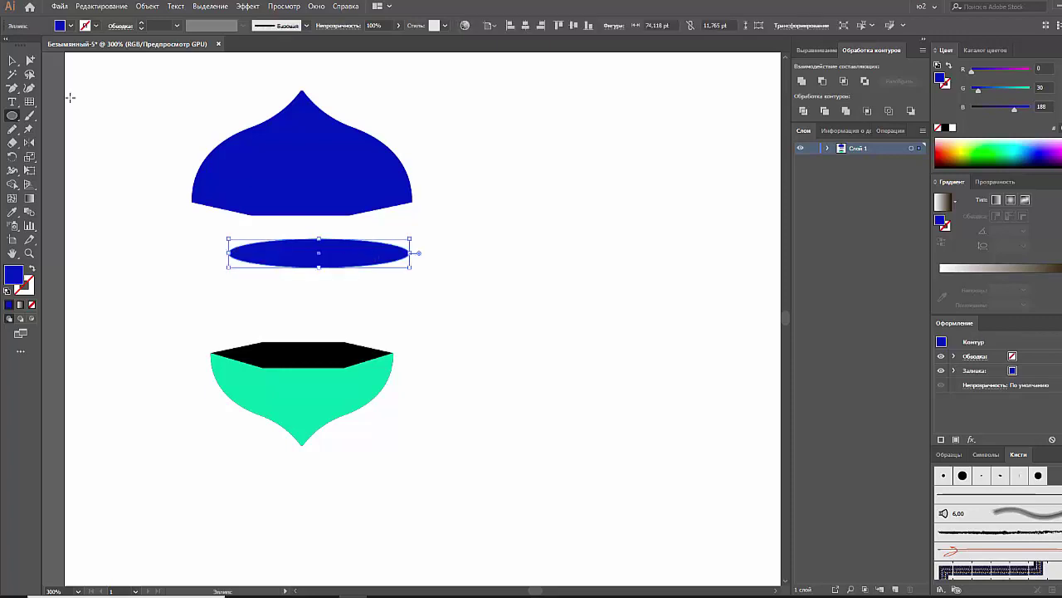
click(13, 61)
click(947, 158)
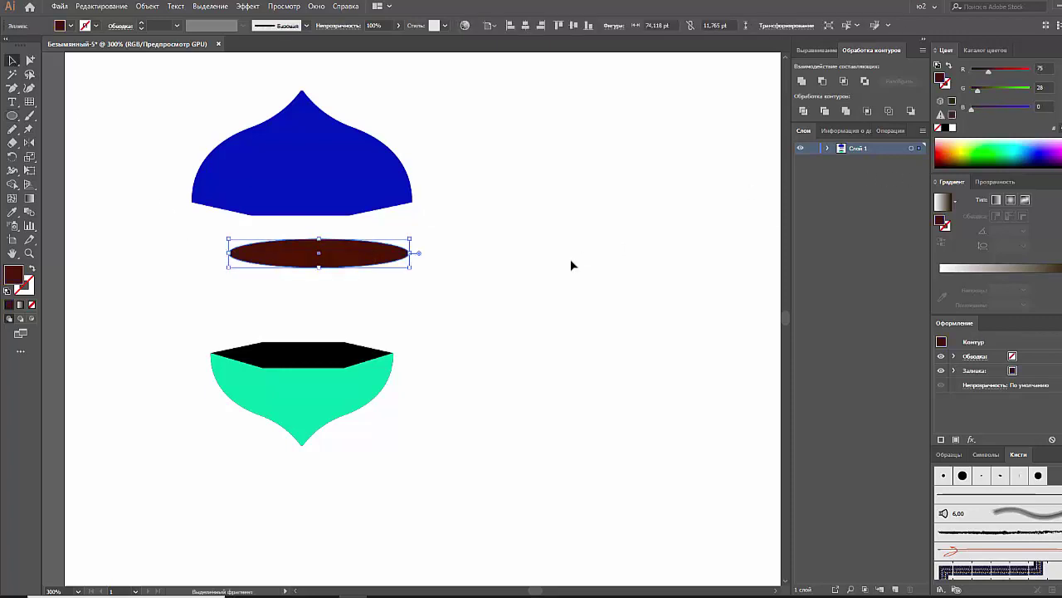
drag(398, 258, 382, 357)
Step: Flatten and narrow the red-brown ellipse to fit inside the base's rim
drag(301, 341, 301, 345)
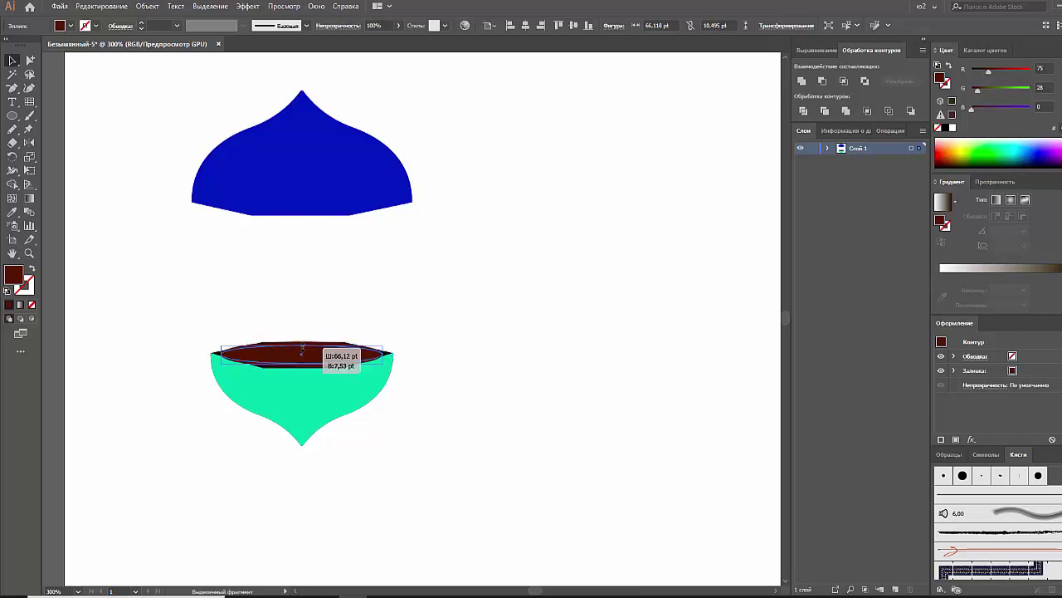
drag(386, 355, 379, 356)
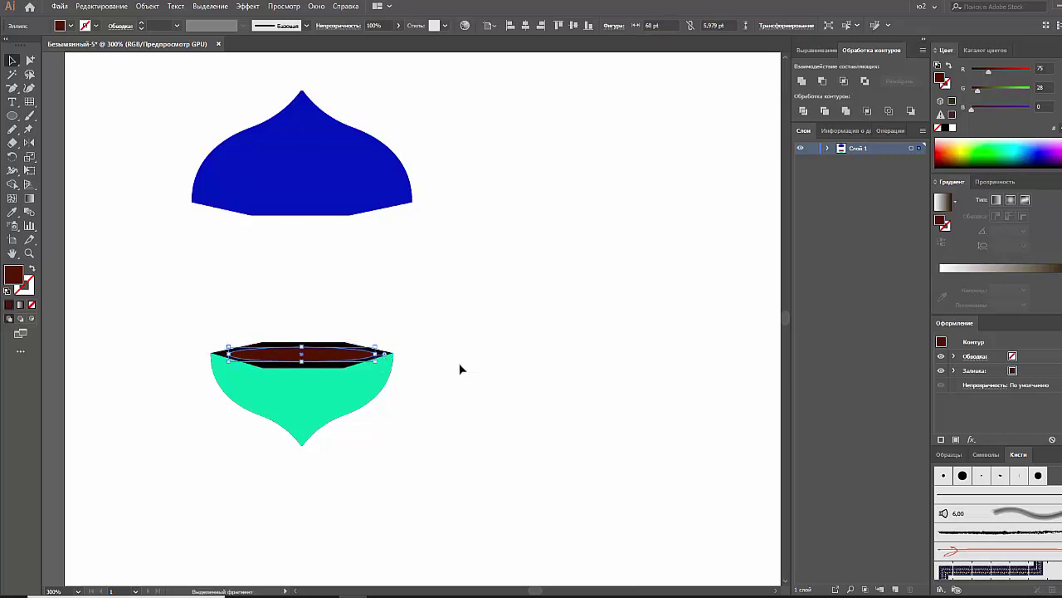
click(454, 363)
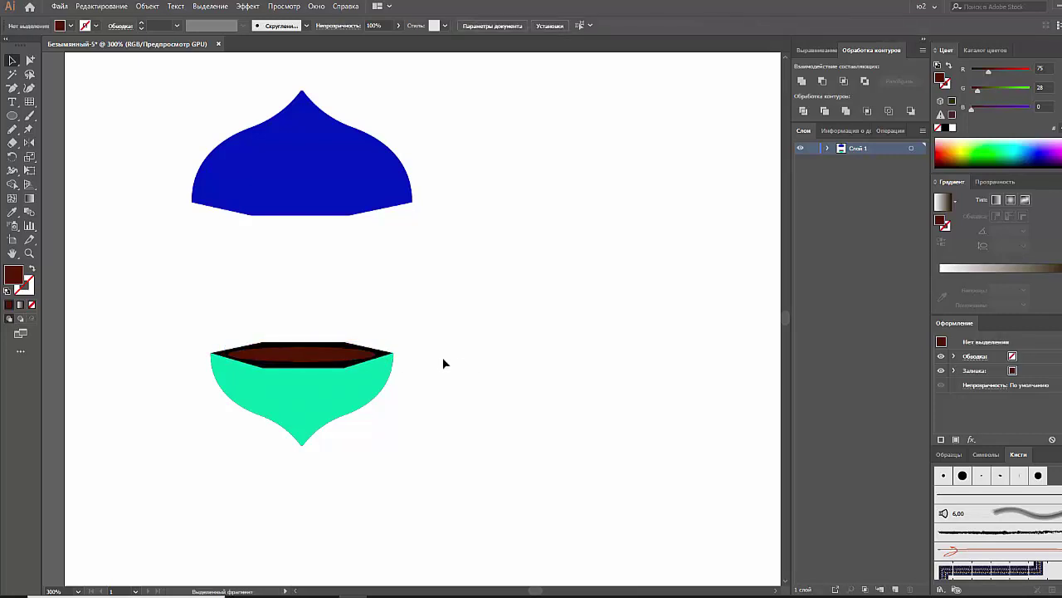
click(332, 362)
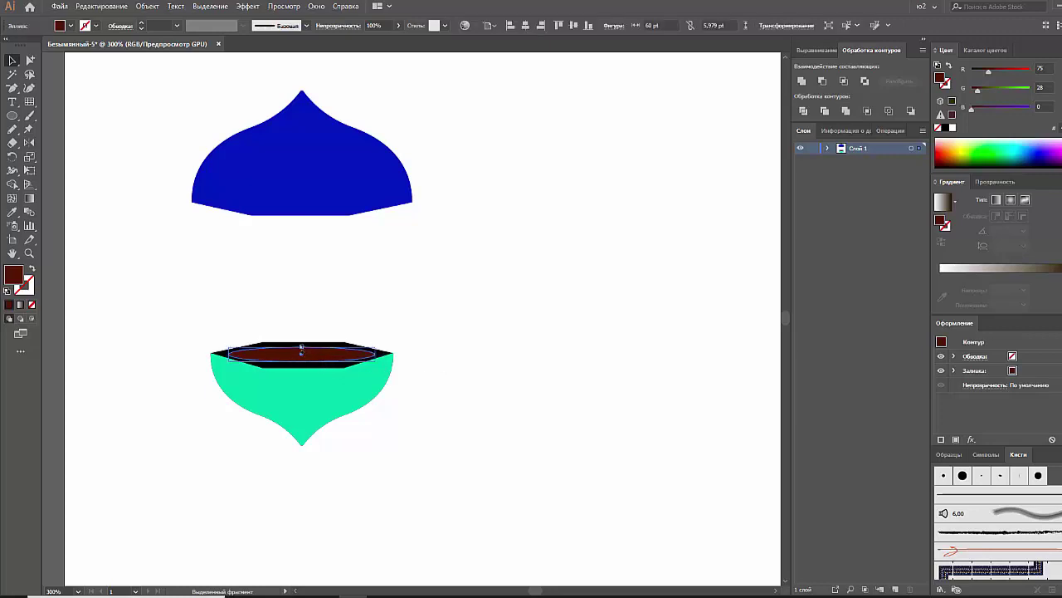
drag(301, 349, 301, 345)
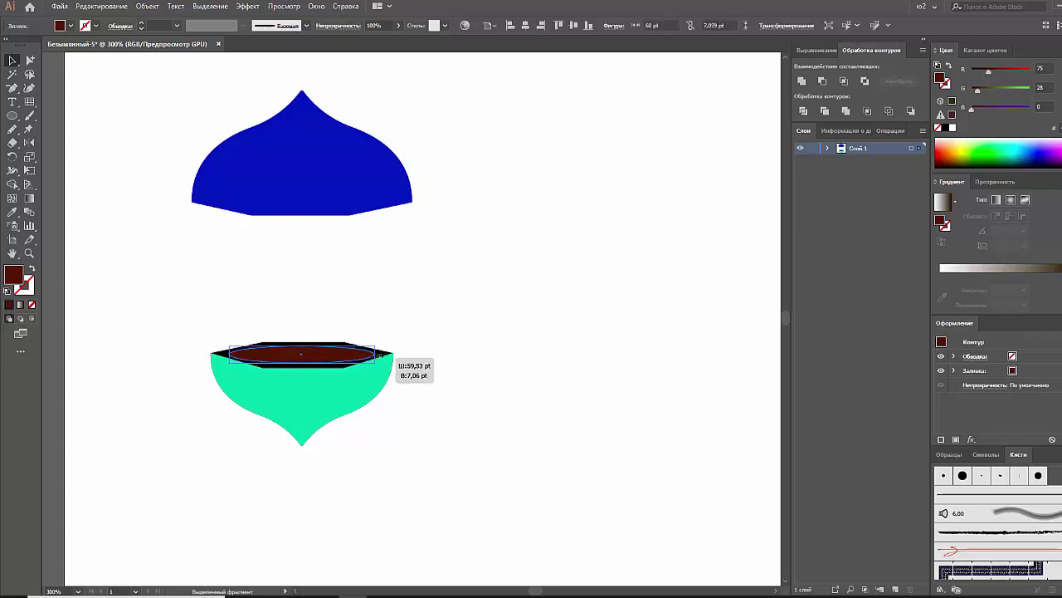
click(433, 311)
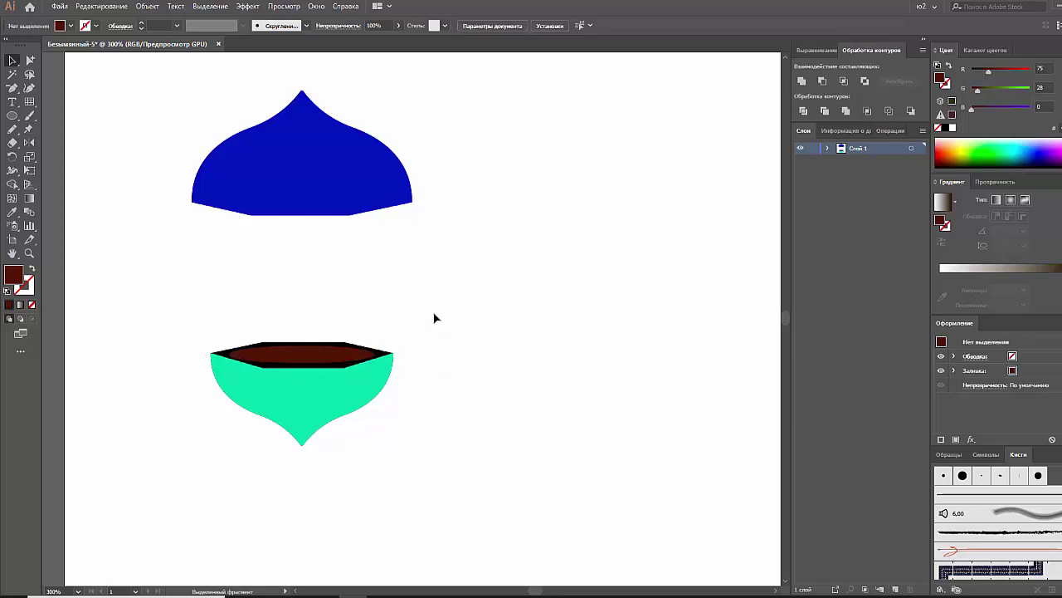
drag(13, 116, 41, 121)
Step: Draw a thin column from dome to base, double its width, fill it green, and group it
click(41, 117)
drag(250, 214, 251, 370)
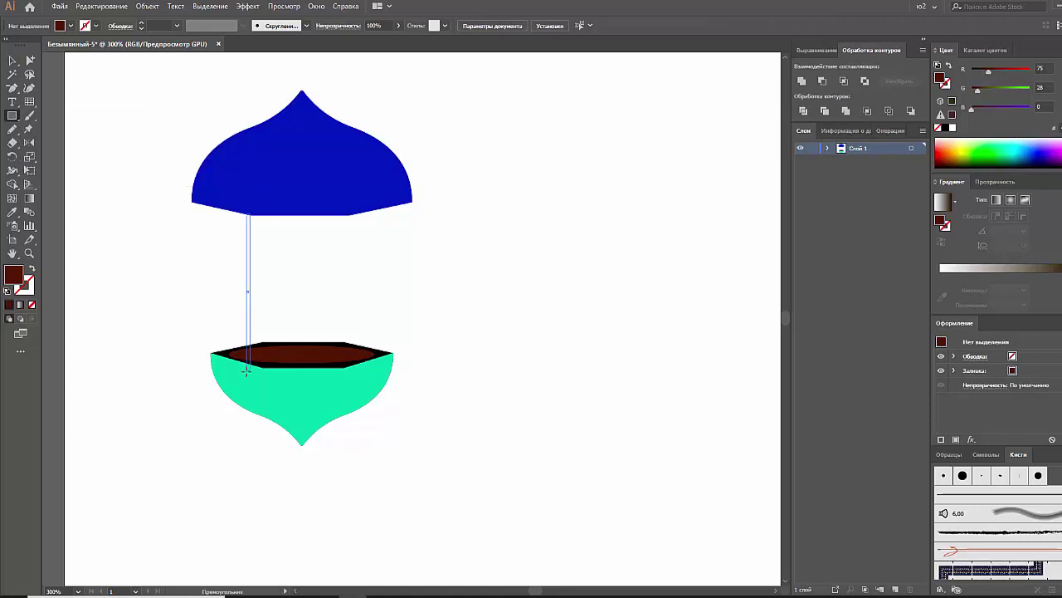
click(13, 60)
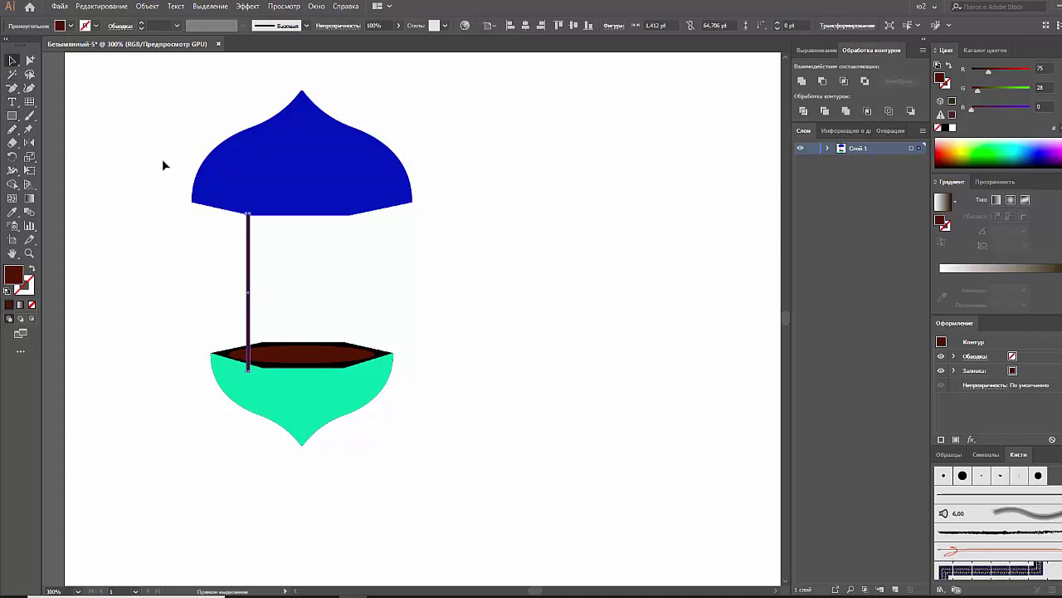
drag(249, 291, 256, 279)
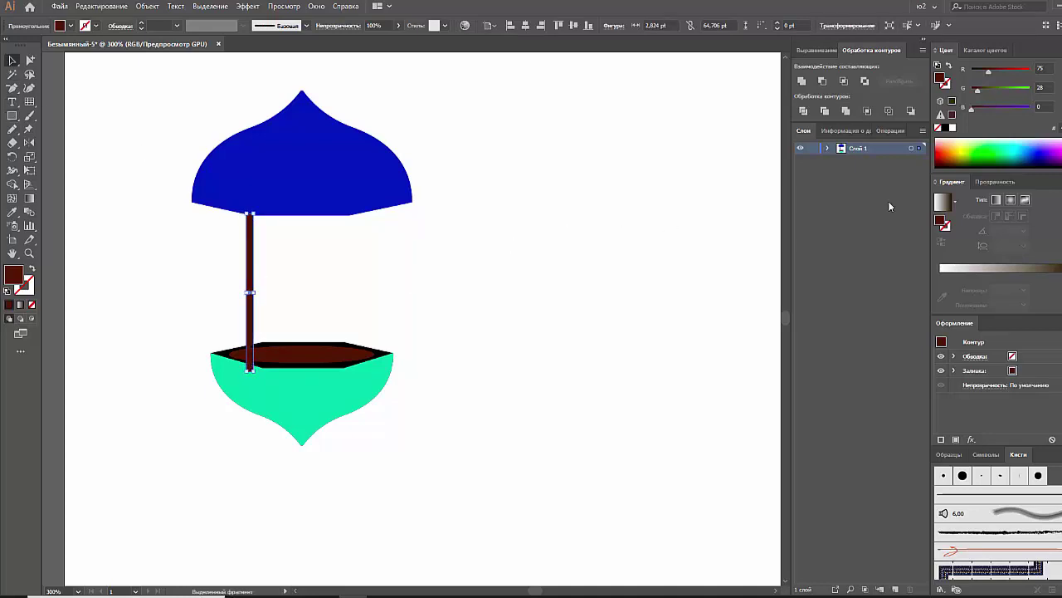
click(990, 151)
click(303, 288)
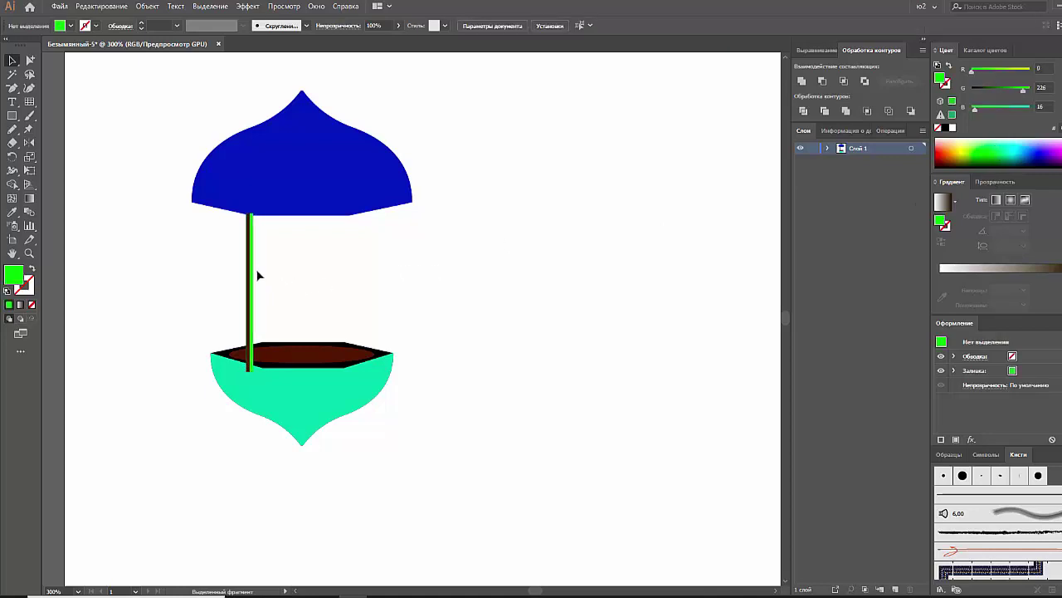
click(250, 294)
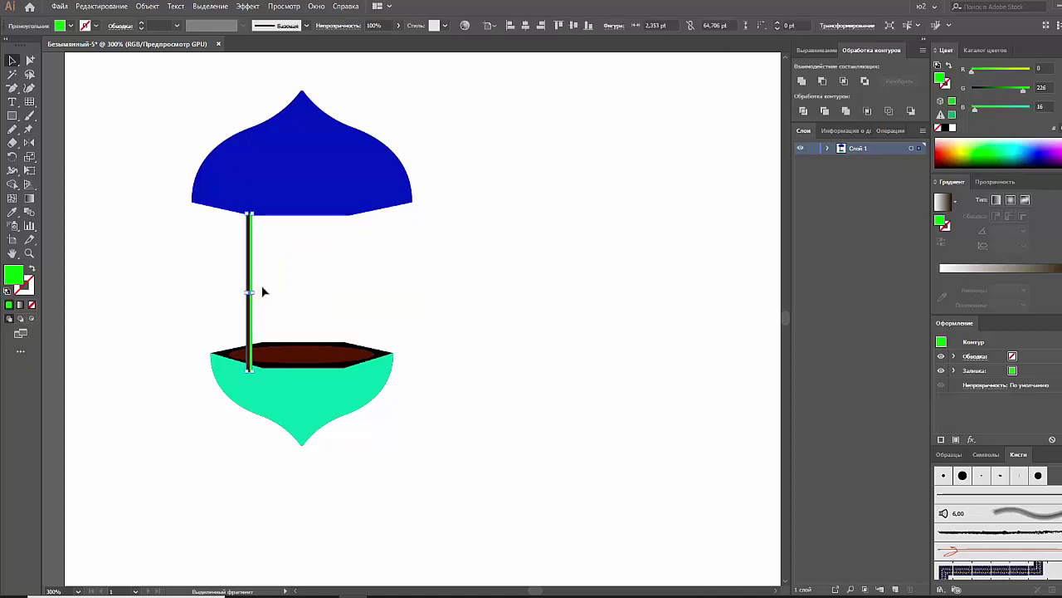
key(ctrl+g)
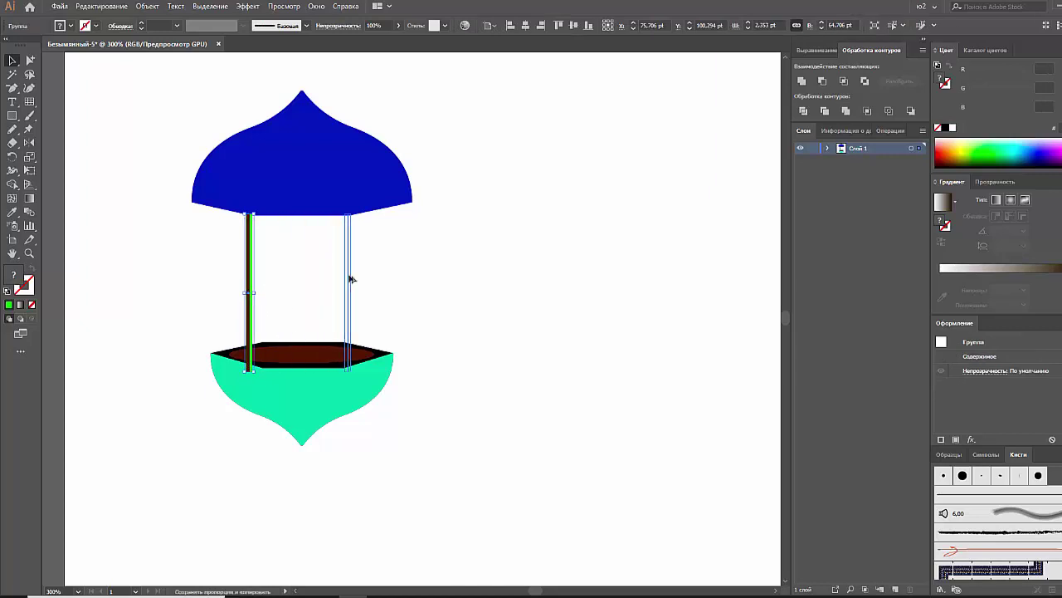
Step: Duplicate the green column twice and perspective-distort the pair so their bottoms pinch inward
mouse_move(253, 307)
mouse_down()
mouse_move(349, 277)
mouse_move(510, 274)
mouse_up()
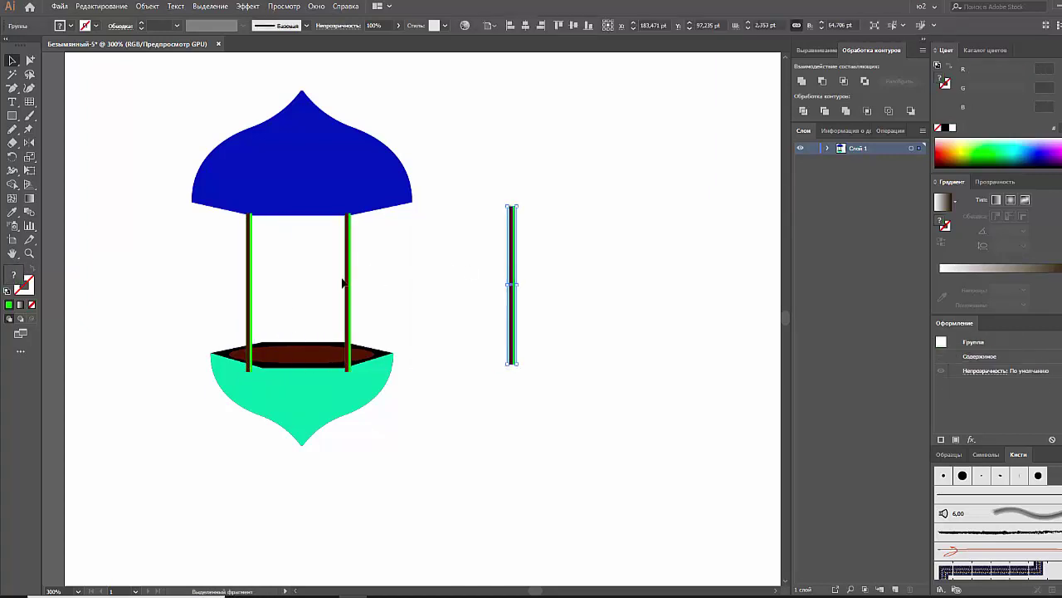
drag(357, 286, 187, 298)
click(36, 157)
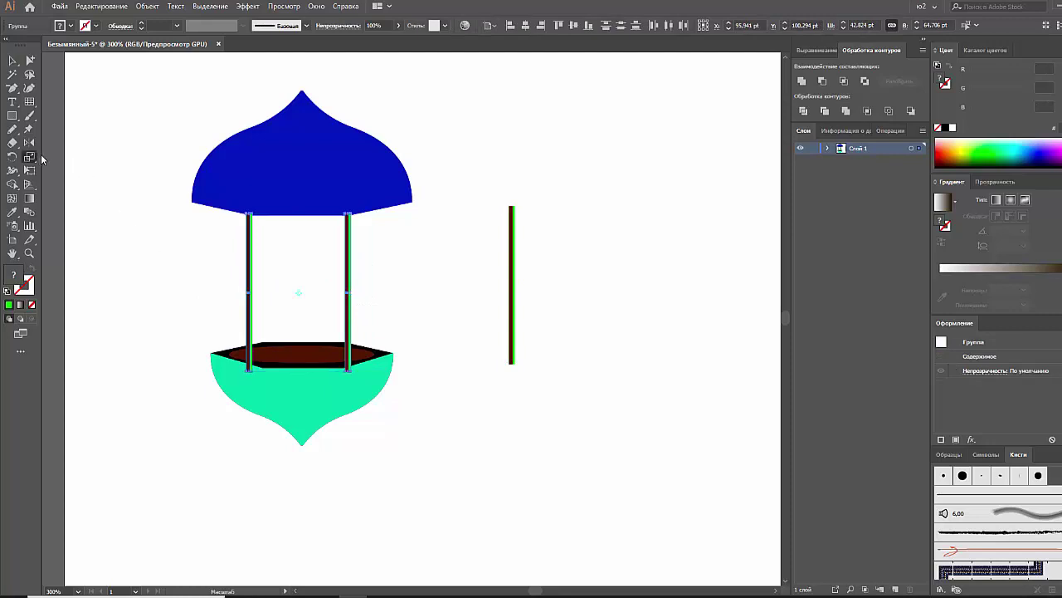
click(58, 132)
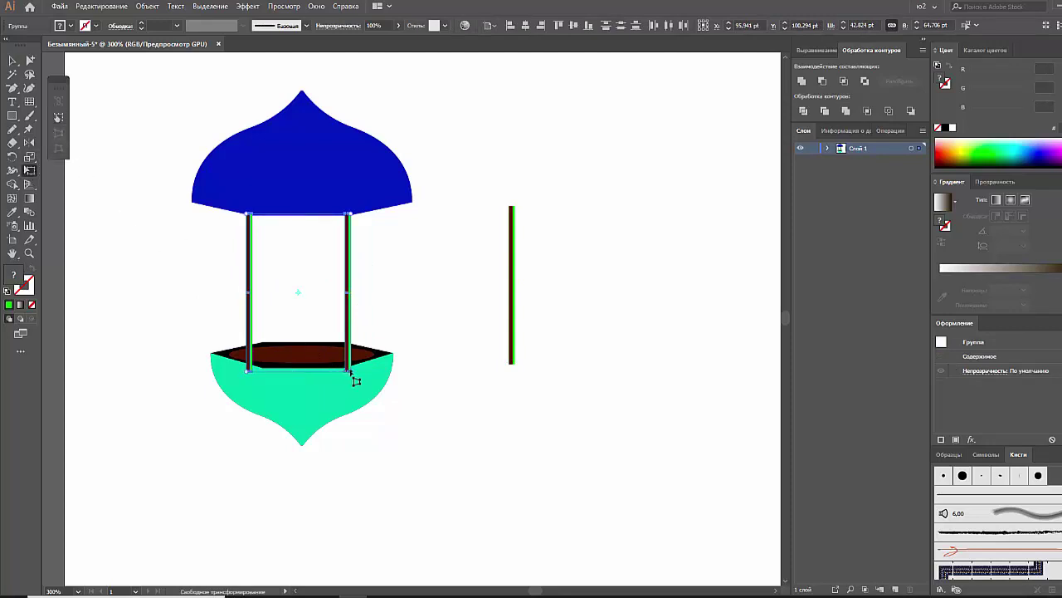
drag(354, 379, 348, 380)
Step: Select the tilted column group between roof and base and delete it
click(11, 61)
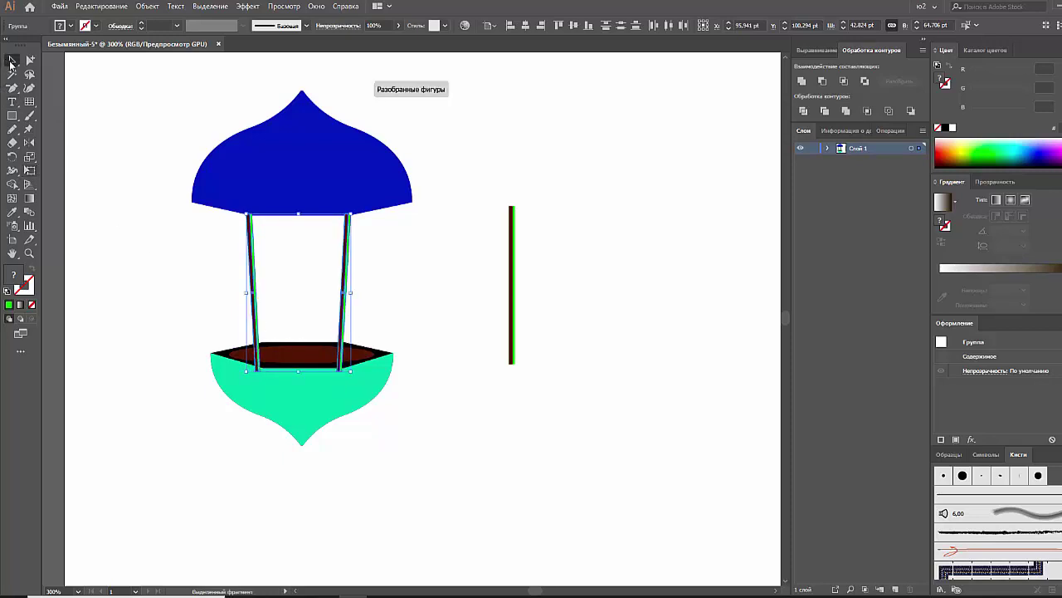
click(131, 217)
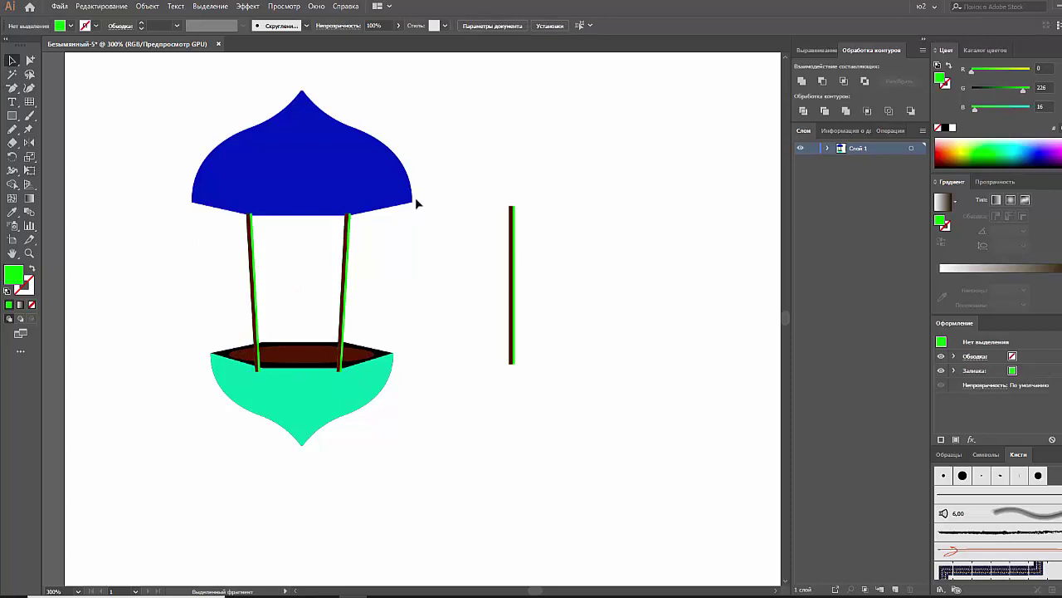
click(388, 197)
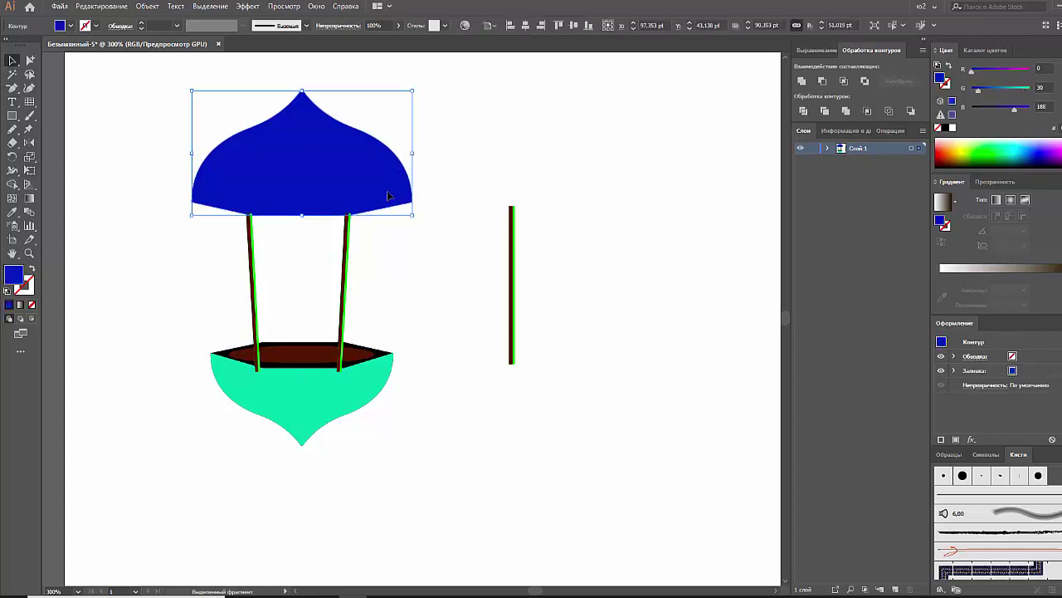
click(380, 272)
click(343, 274)
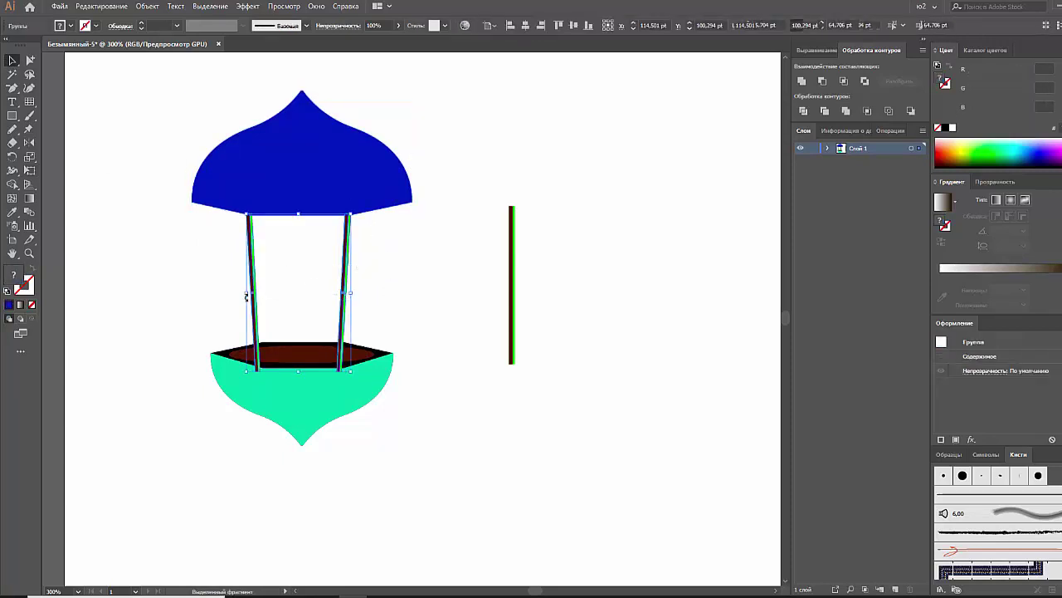
key(Delete)
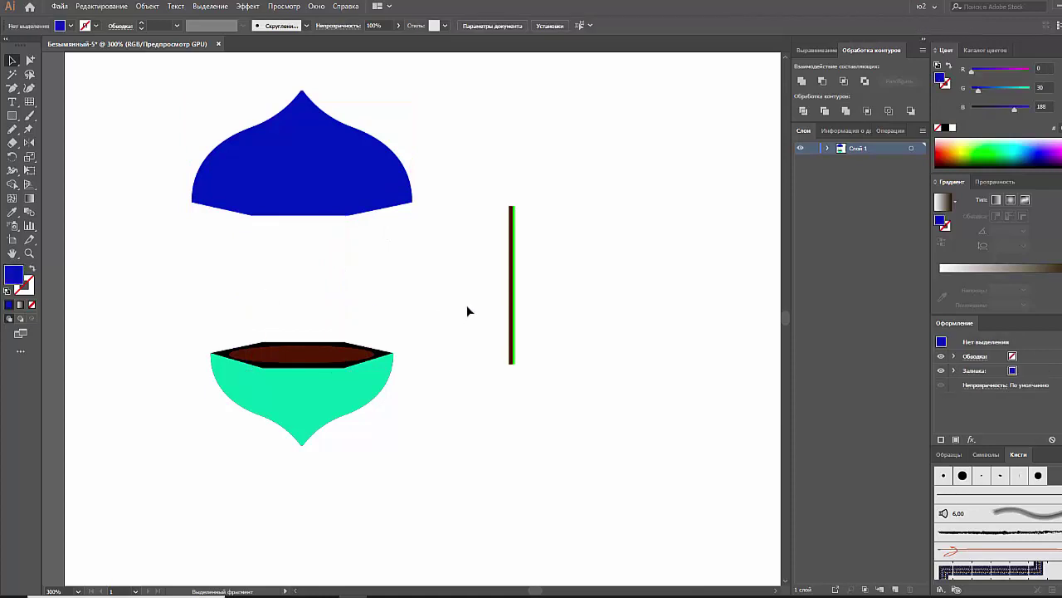
Step: Alt-drag a copy of the spare striped column in between the dome and the base
mouse_move(512, 291)
mouse_down()
mouse_move(253, 303)
mouse_move(351, 302)
mouse_move(409, 281)
mouse_move(410, 292)
mouse_up()
key(alt+shift)
click(434, 294)
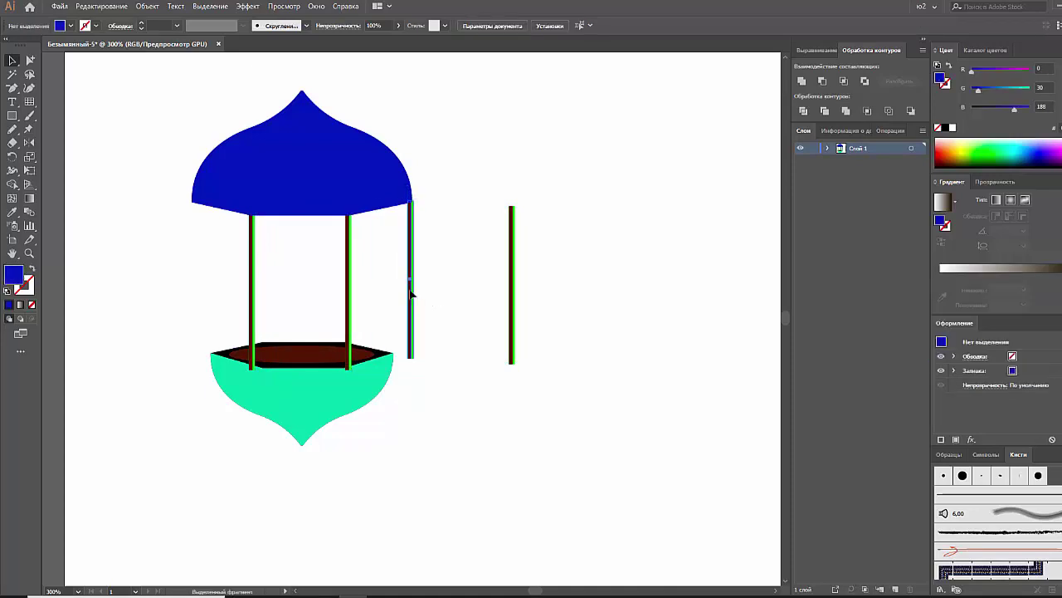
Step: Space the columns symmetrically beneath the roof, then select the blue dome
click(348, 301)
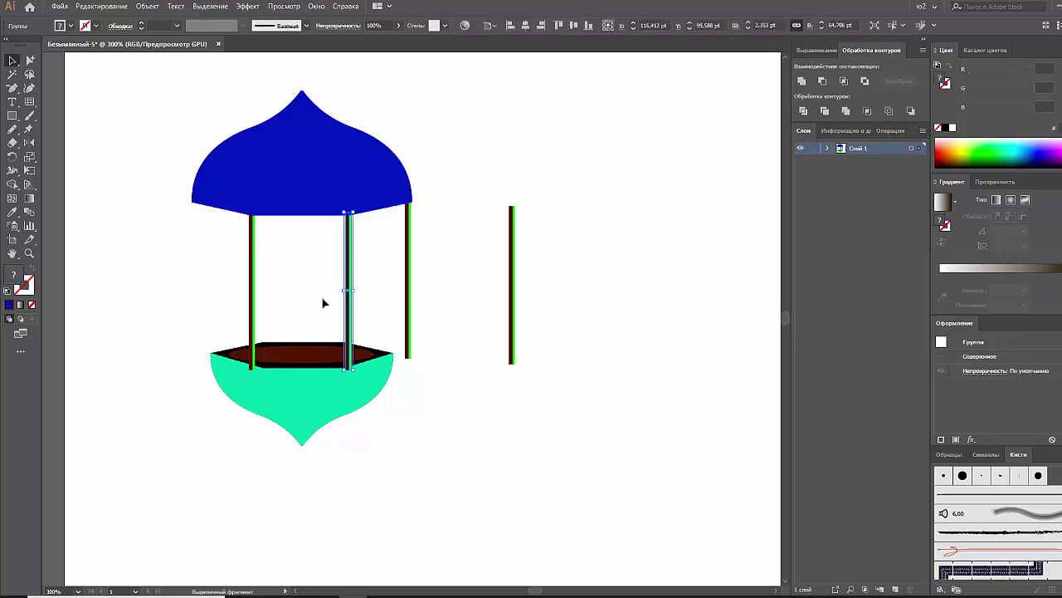
shift+click(251, 290)
mouse_move(349, 289)
mouse_down()
mouse_move(362, 292)
mouse_move(344, 286)
mouse_up()
click(316, 290)
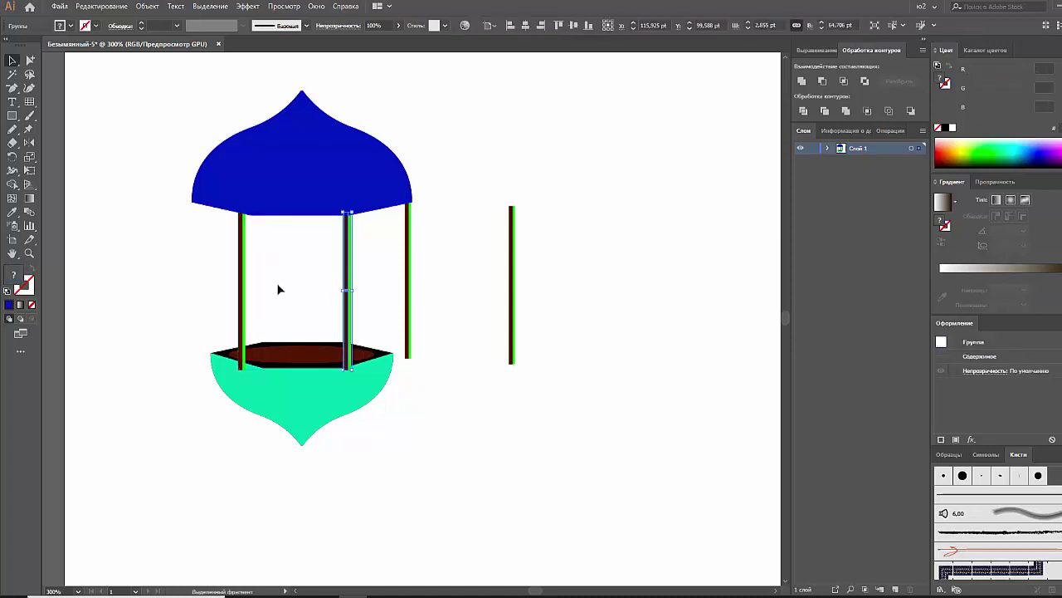
drag(240, 286, 249, 287)
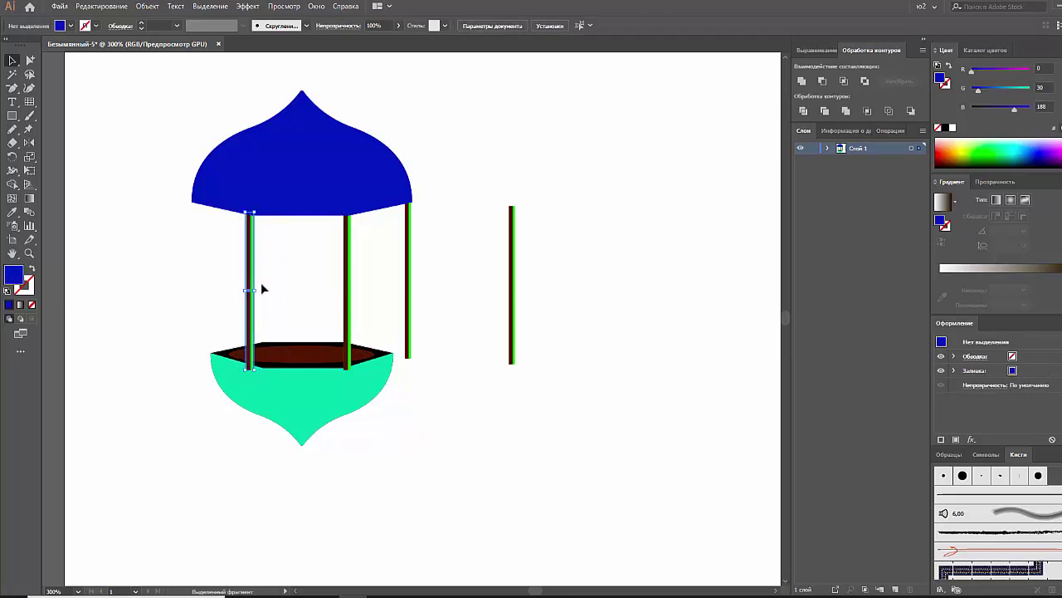
click(304, 190)
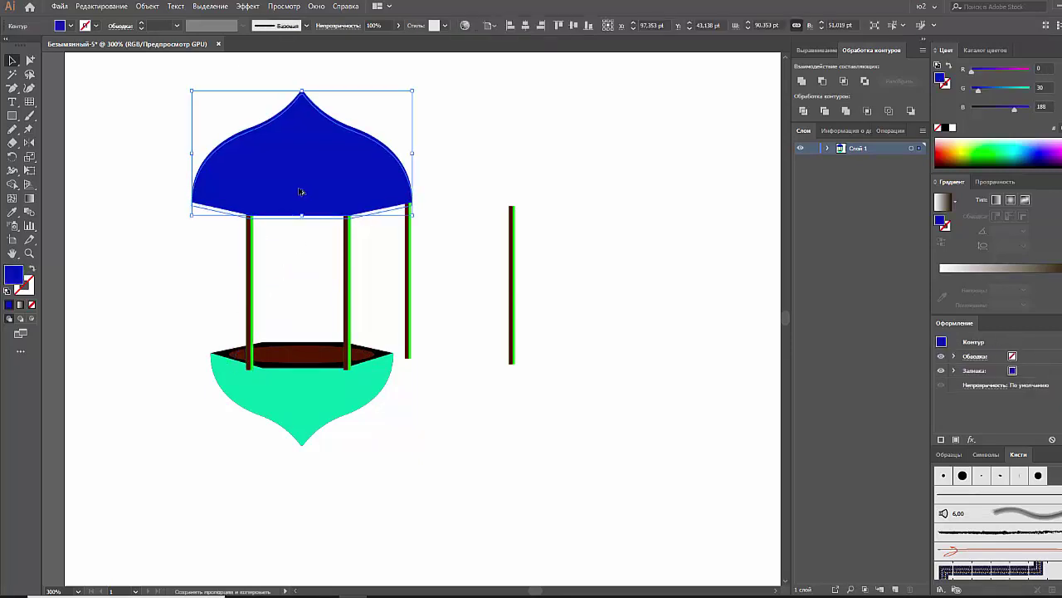
Step: Lower the dome onto the column tops and give it a dark navy (0/34/85) outline
key(Down)
click(1013, 141)
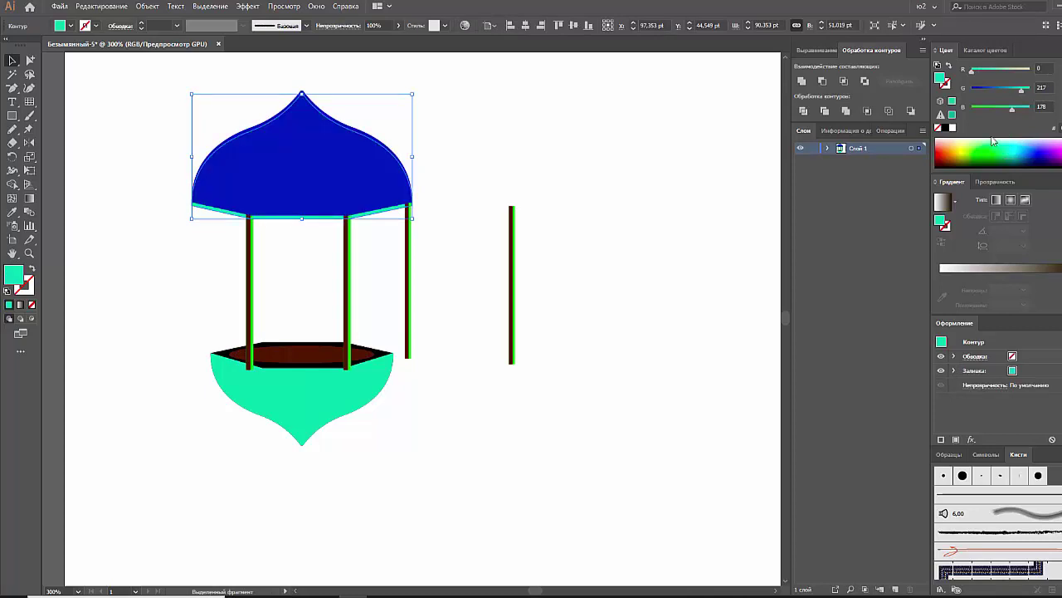
click(1029, 158)
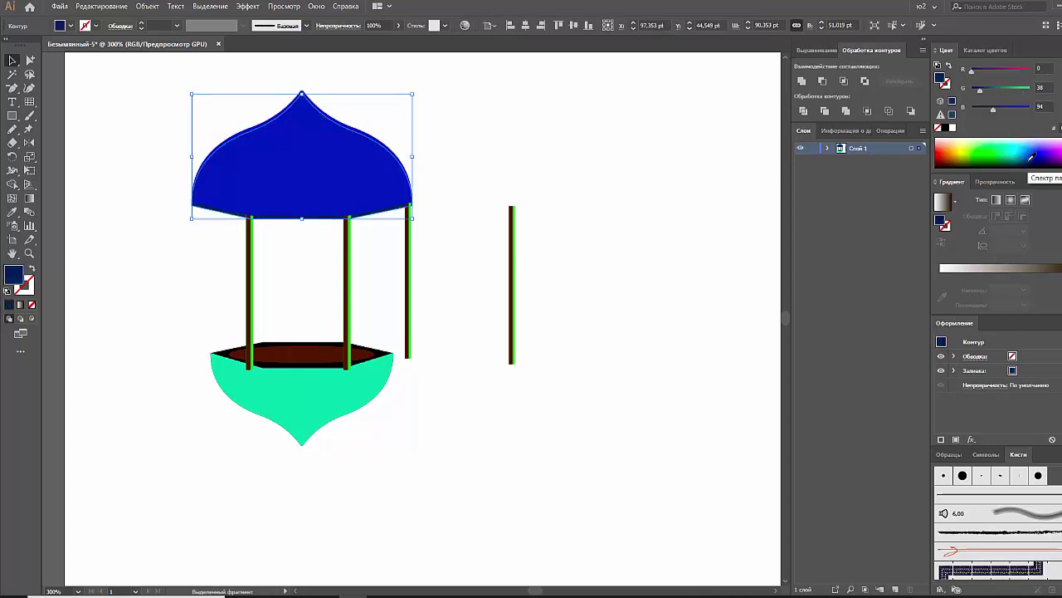
click(693, 180)
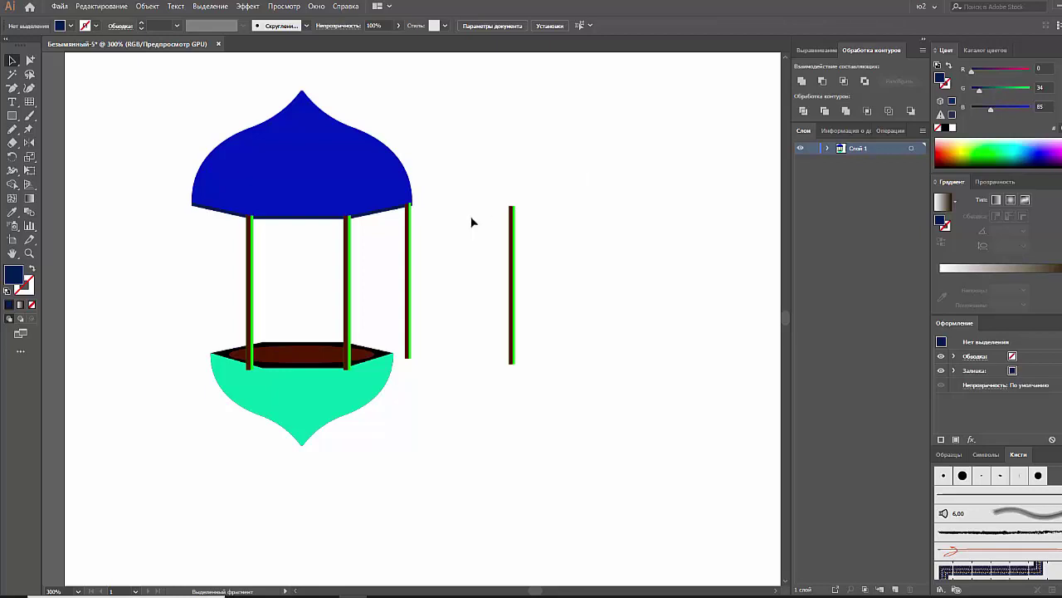
drag(411, 260, 196, 258)
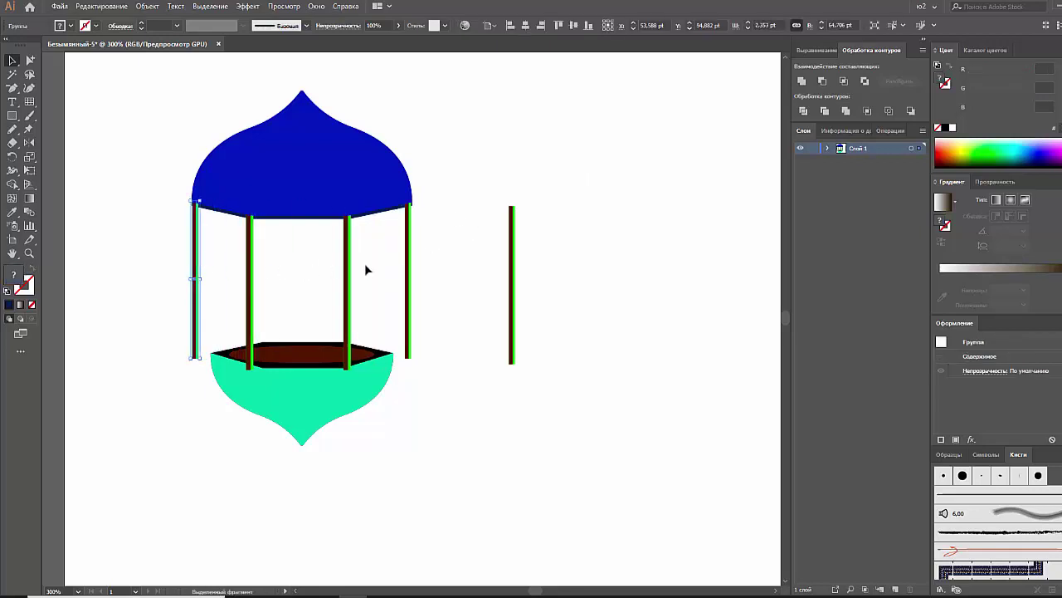
Step: Place a fourth column copy at the dome's left edge, then reselect the dome
drag(365, 266, 163, 244)
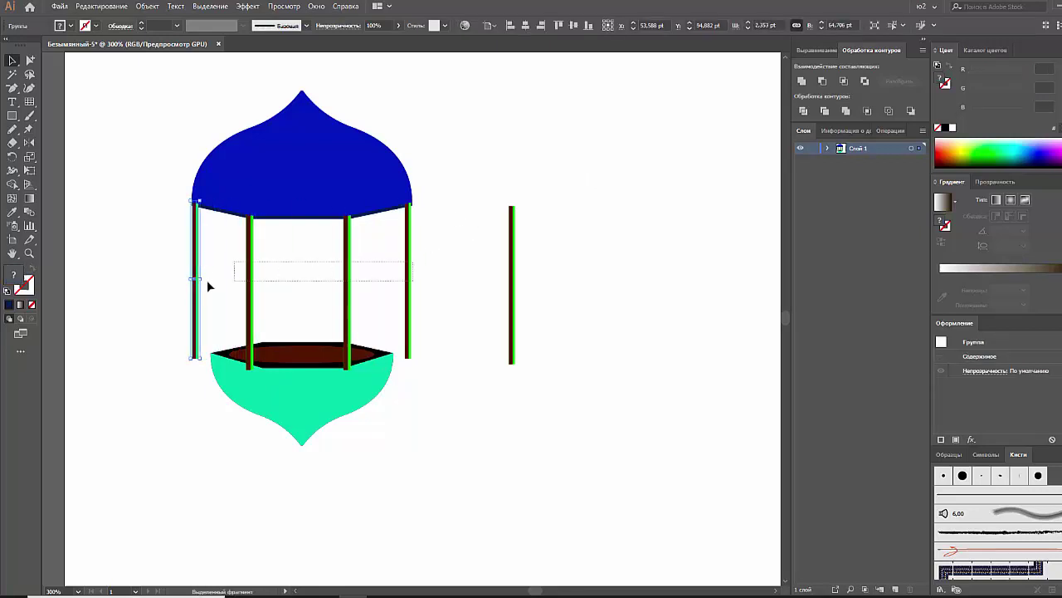
click(163, 245)
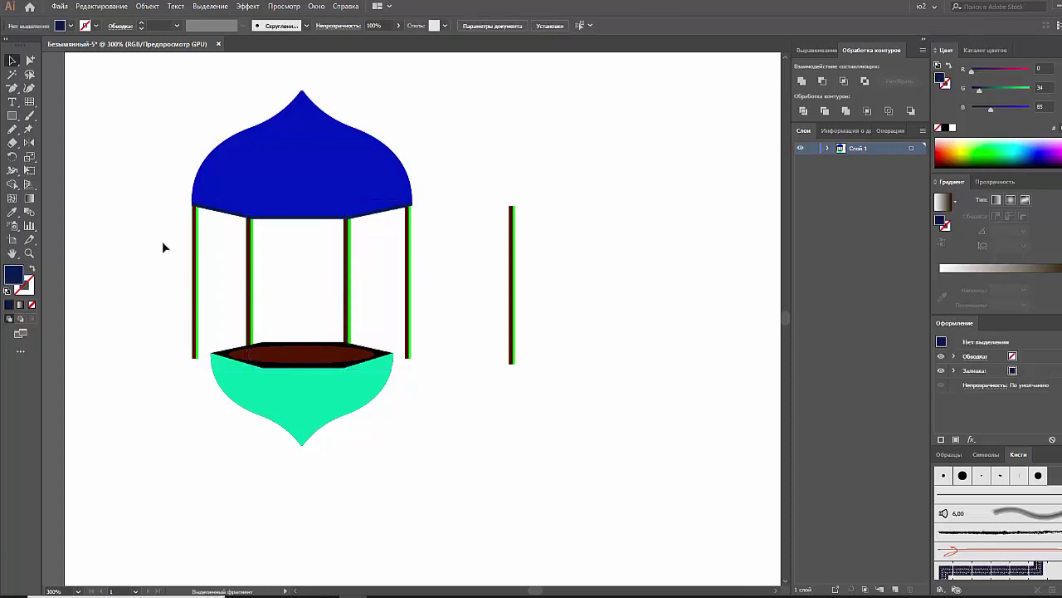
click(302, 199)
key(a)
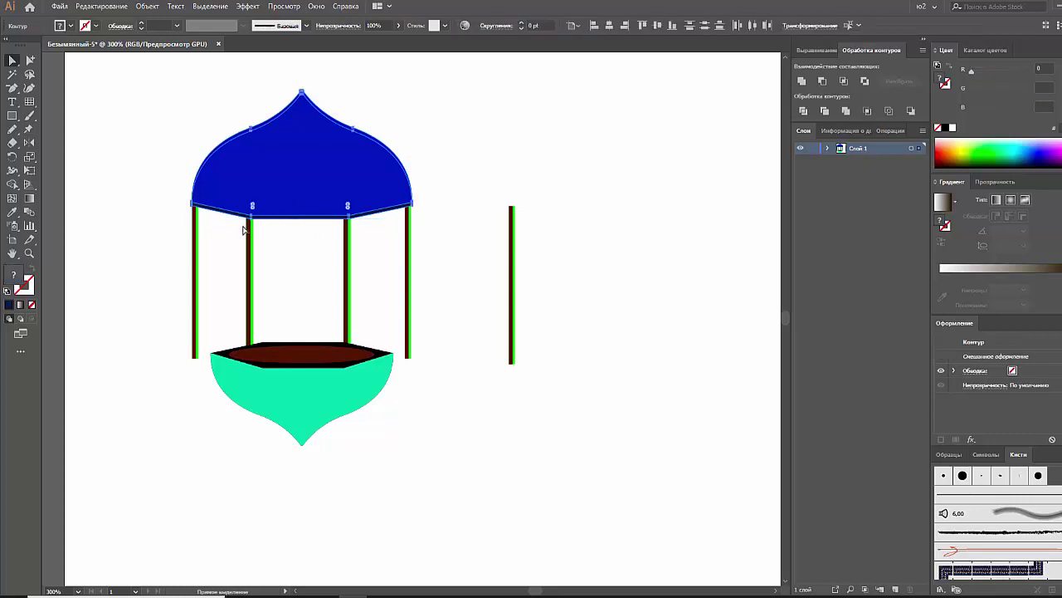
click(277, 241)
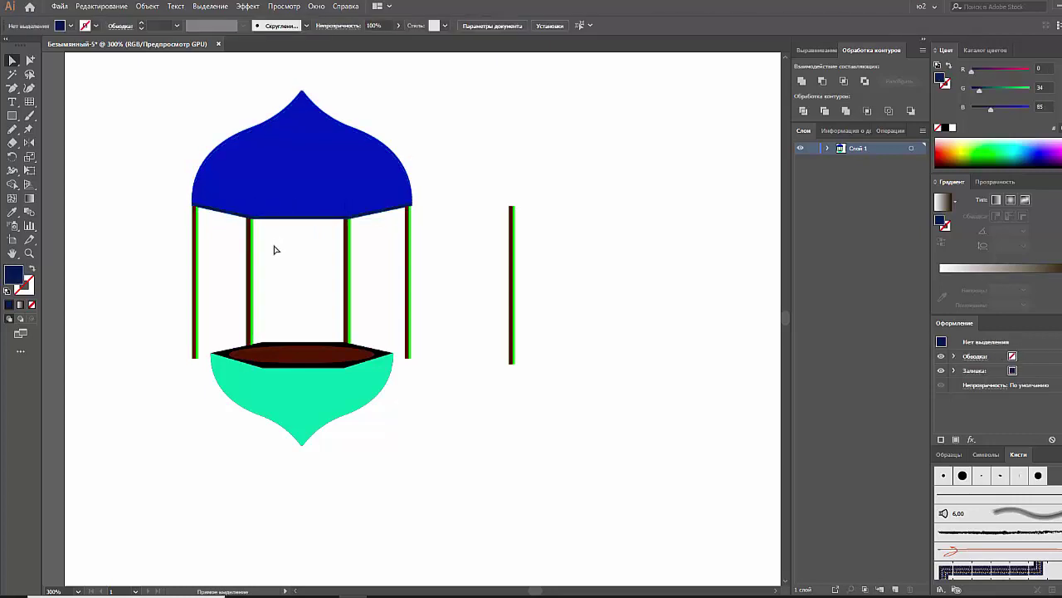
key(v)
click(282, 208)
Step: Group the dome and reshape its bottom-left anchors in isolation mode
key(ctrl+g)
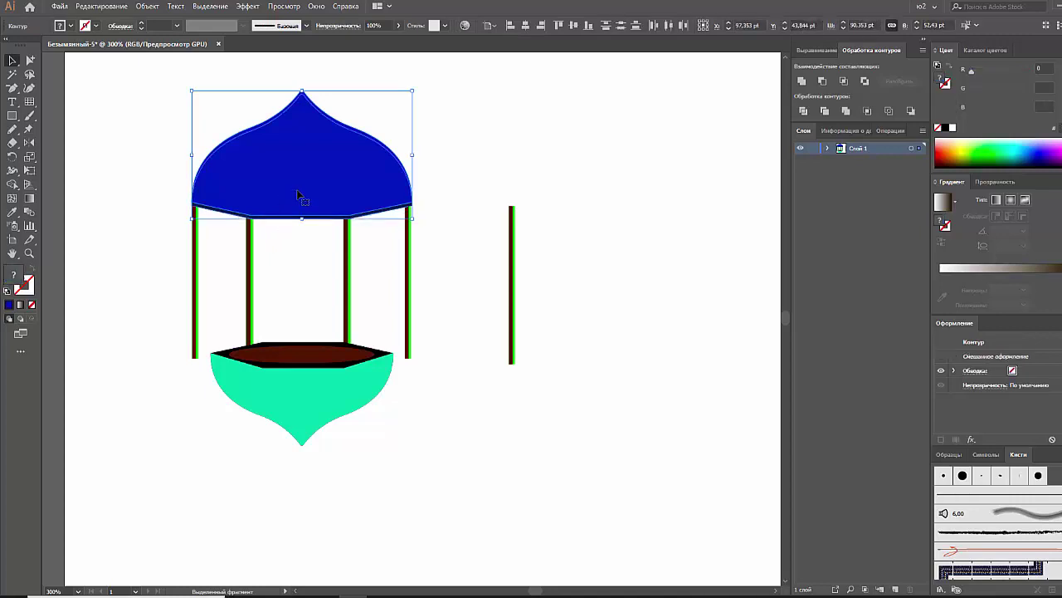
right_click(298, 190)
click(371, 273)
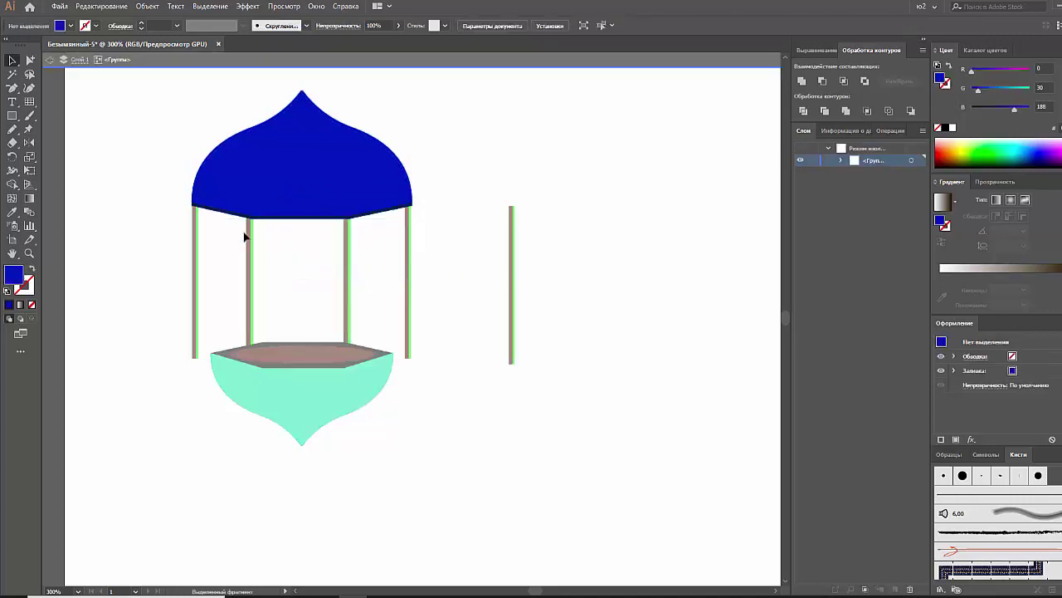
key(a)
click(253, 219)
drag(254, 221, 230, 223)
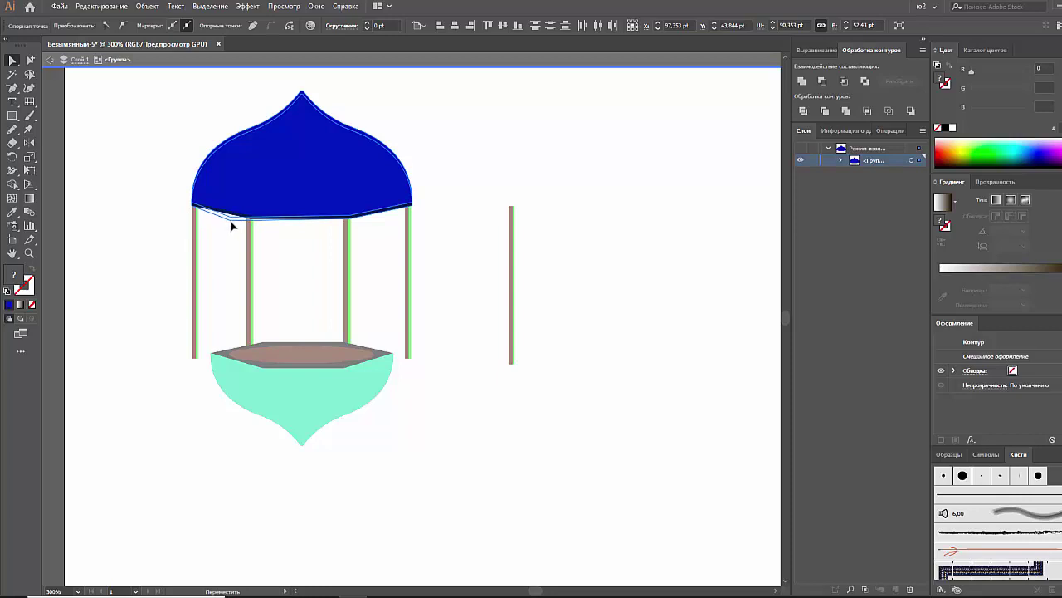
drag(232, 225, 233, 224)
click(13, 63)
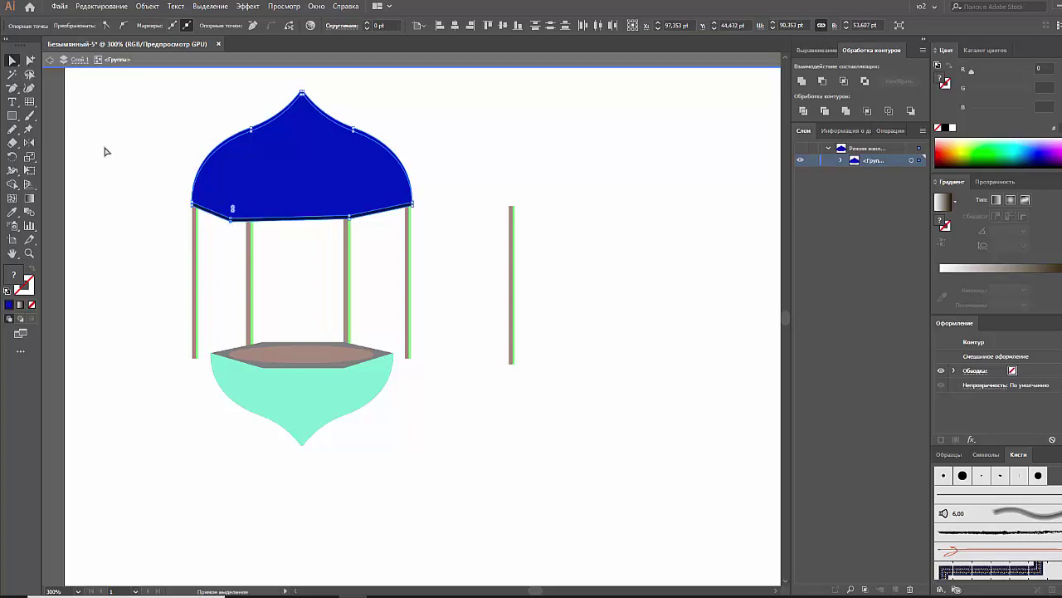
click(280, 229)
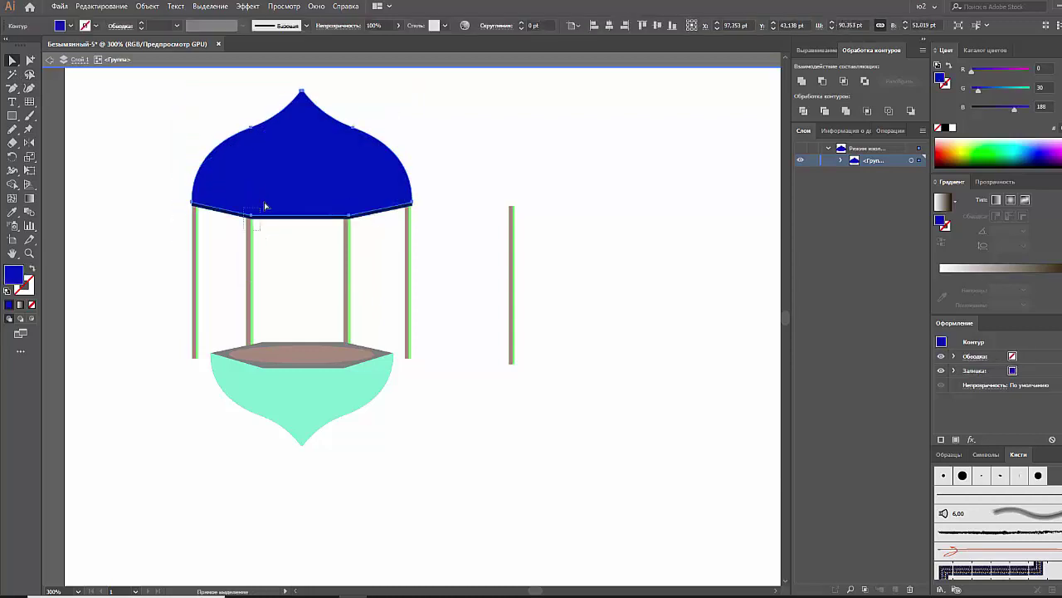
click(254, 209)
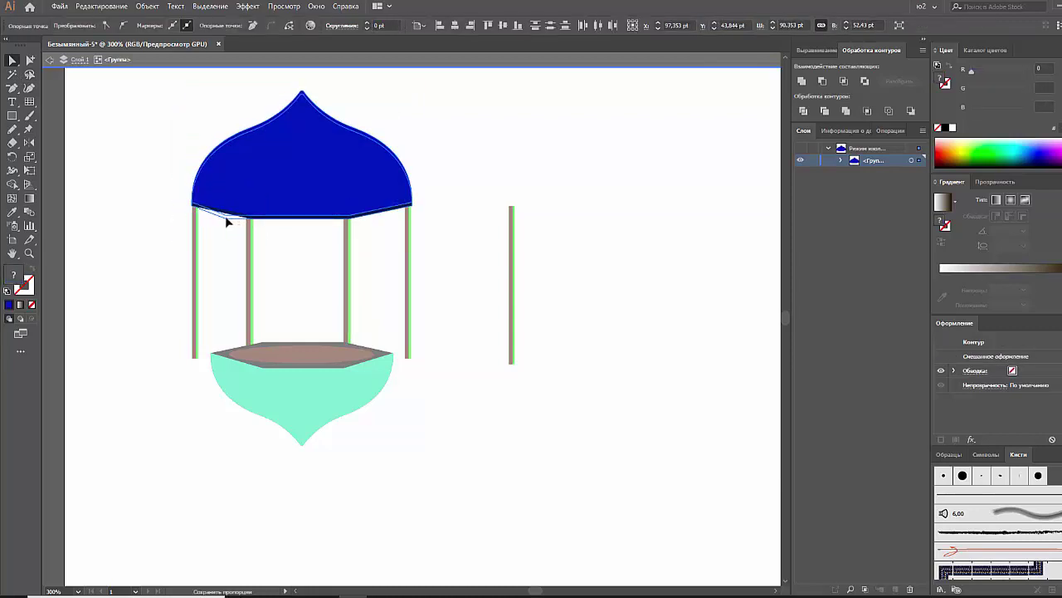
click(236, 222)
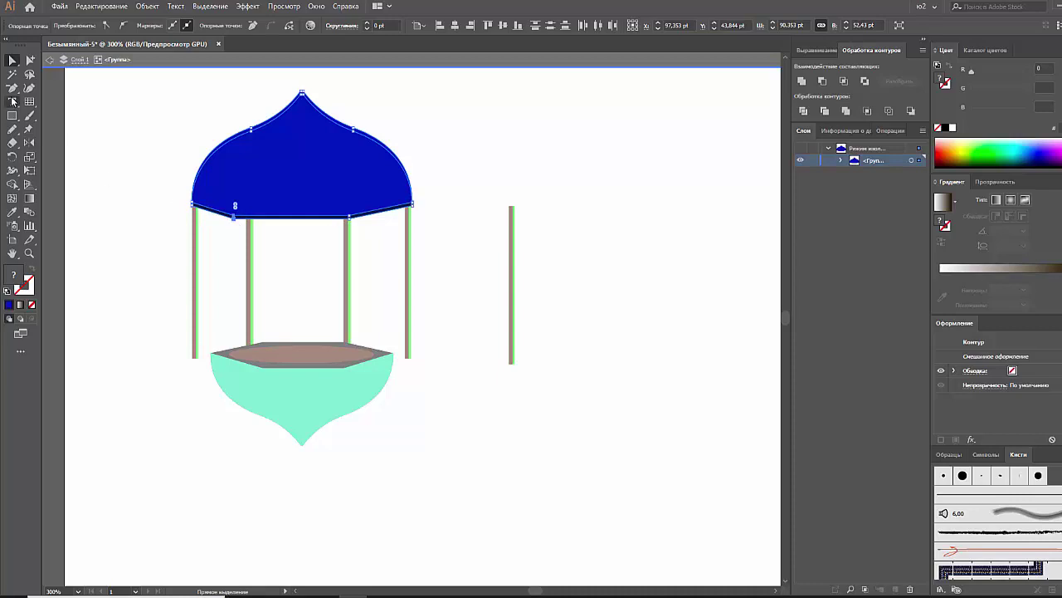
click(129, 123)
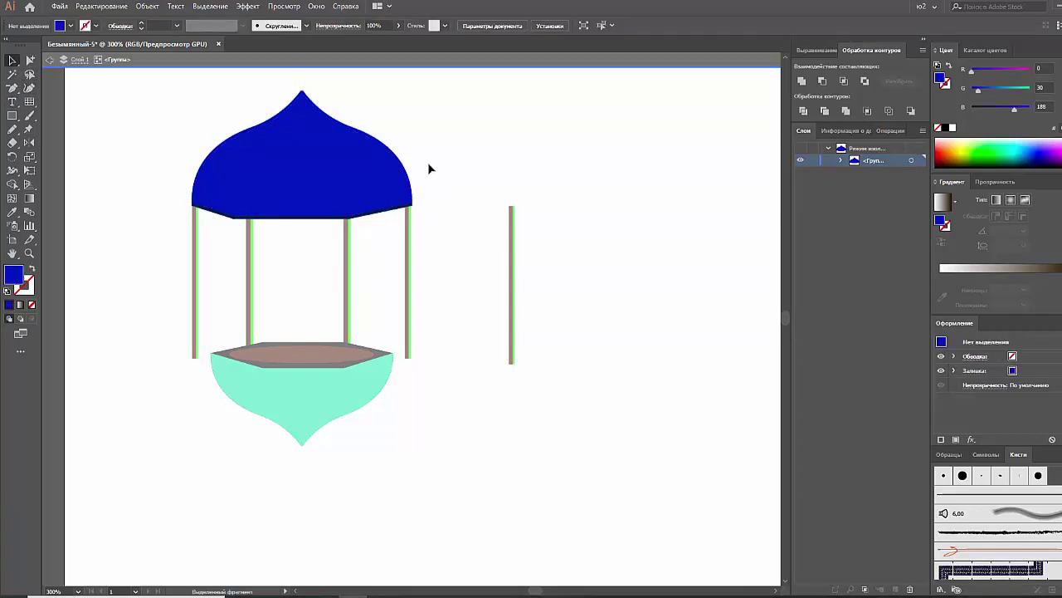
Step: Erase everything right of the dome's centre with the Eraser tool
click(377, 204)
click(13, 143)
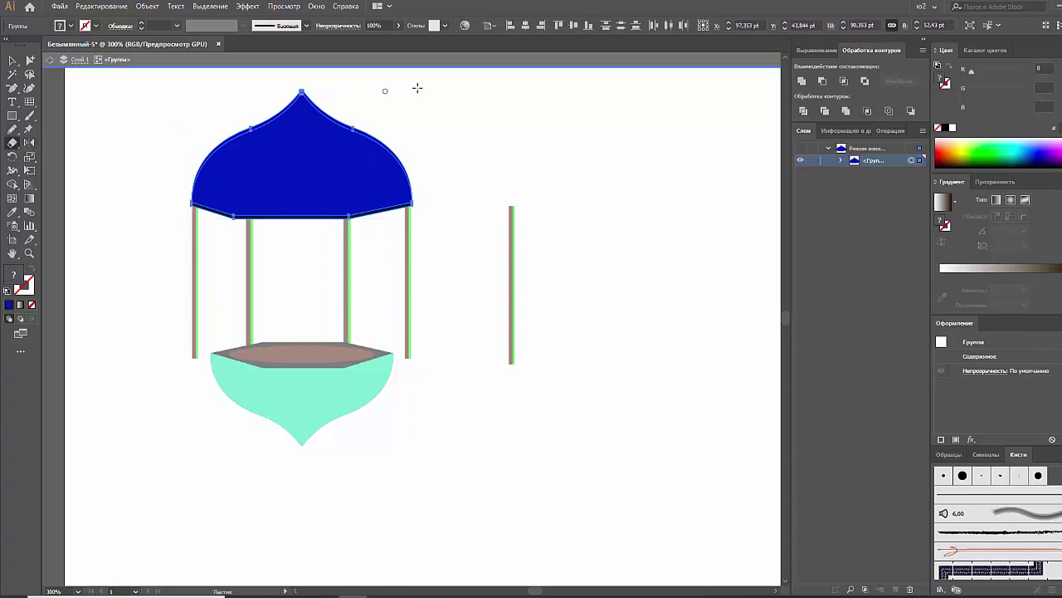
drag(445, 77, 277, 249)
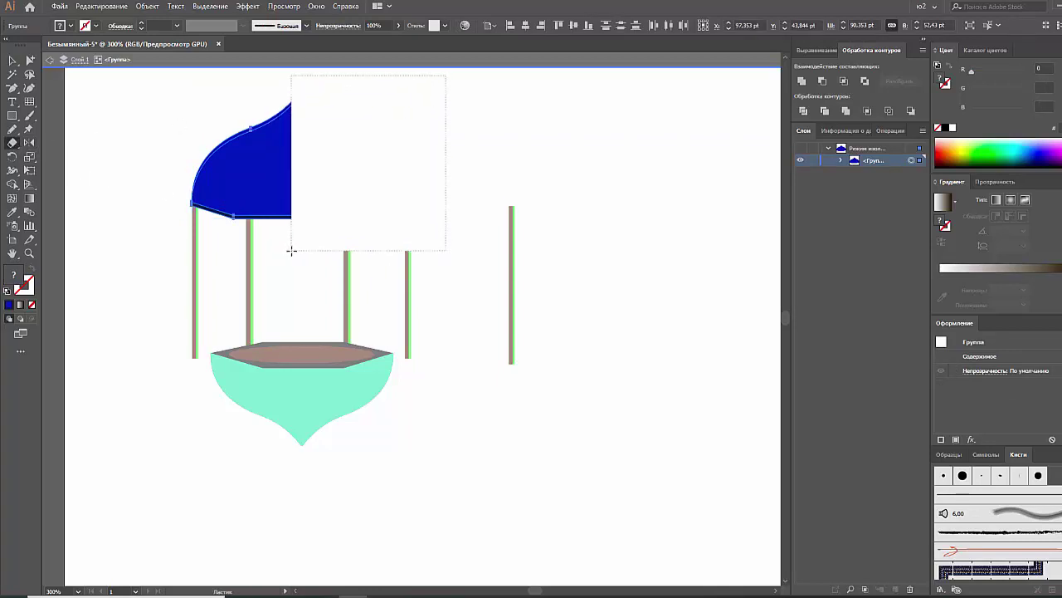
drag(276, 250, 290, 248)
Step: Reflect a copy of the left dome half to form the right half
click(29, 143)
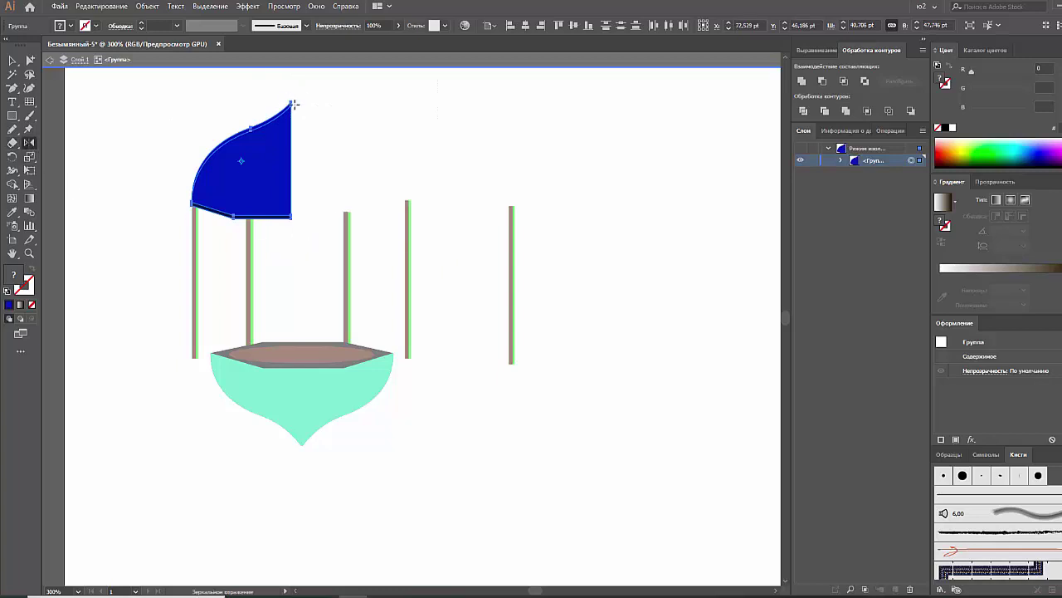
drag(277, 140, 291, 208)
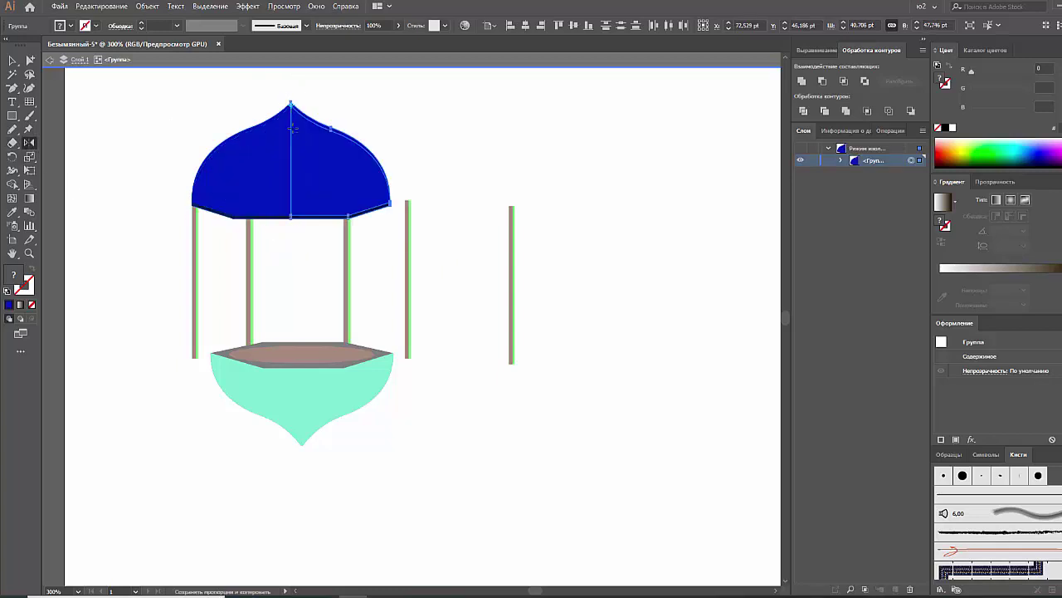
click(13, 60)
click(113, 95)
drag(294, 105, 334, 164)
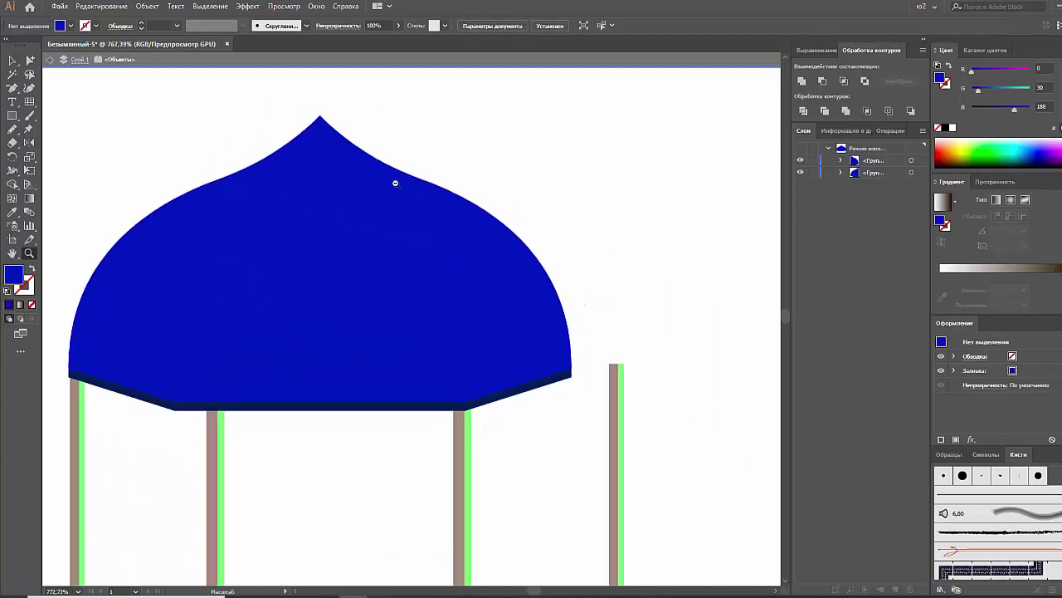
Step: Move the outer columns under the dome's edges and delete the stray rightmost column
key(v)
key(Escape)
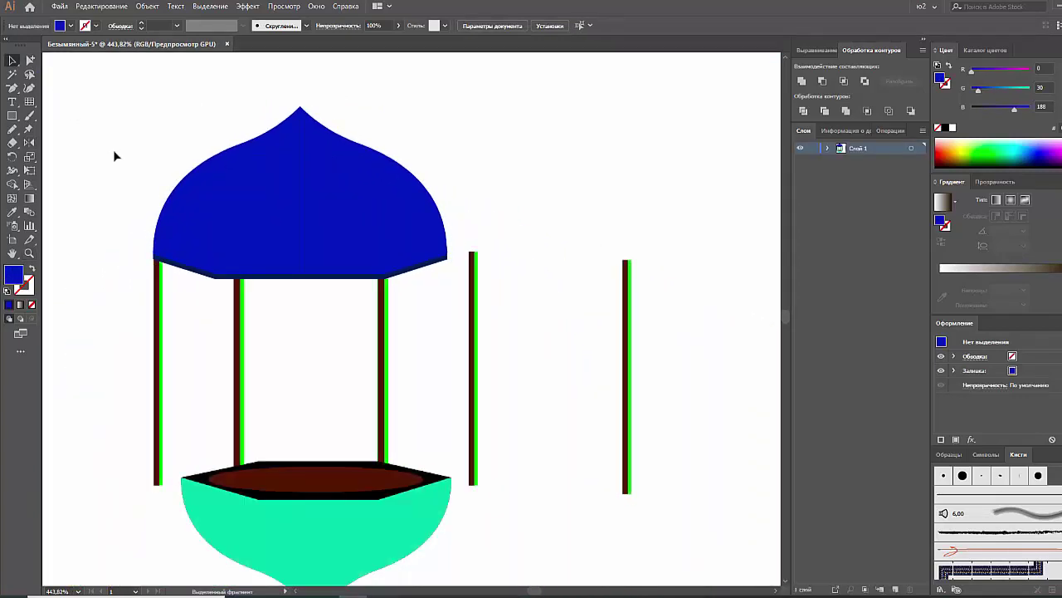
mouse_move(235, 345)
mouse_down()
mouse_move(297, 367)
mouse_move(221, 327)
mouse_up()
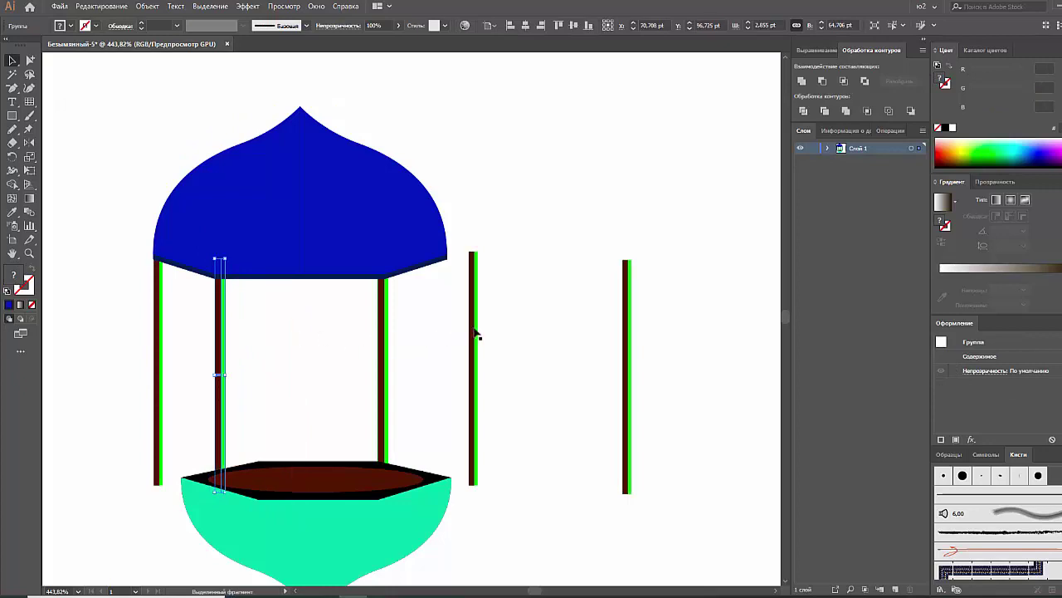
drag(476, 333, 445, 332)
click(627, 348)
key(Delete)
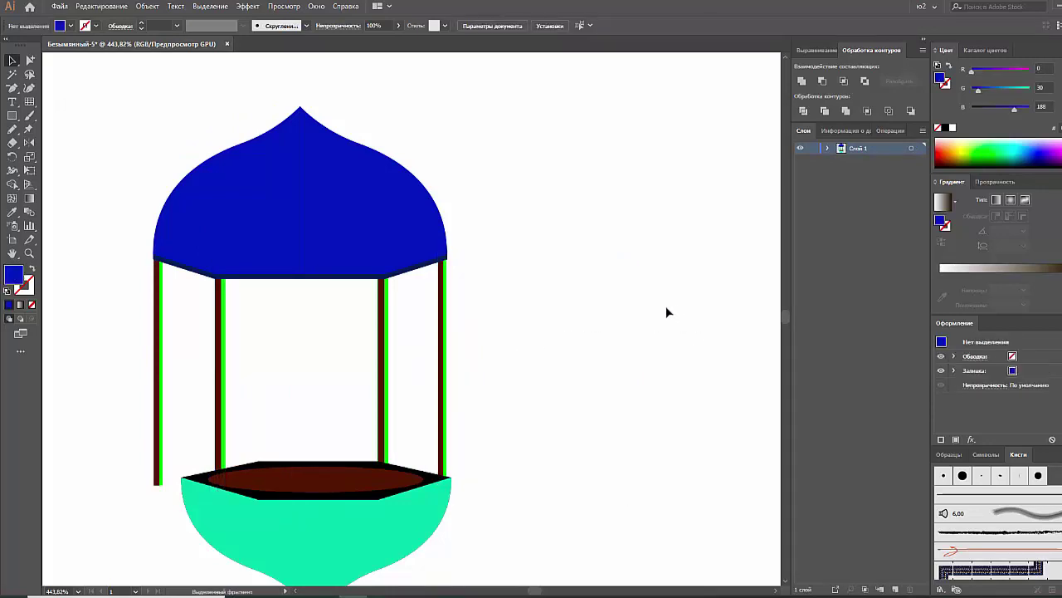
Step: Send the teal bowl behind the columns and nudge it up under their bottoms
scroll(543, 356, down, 1)
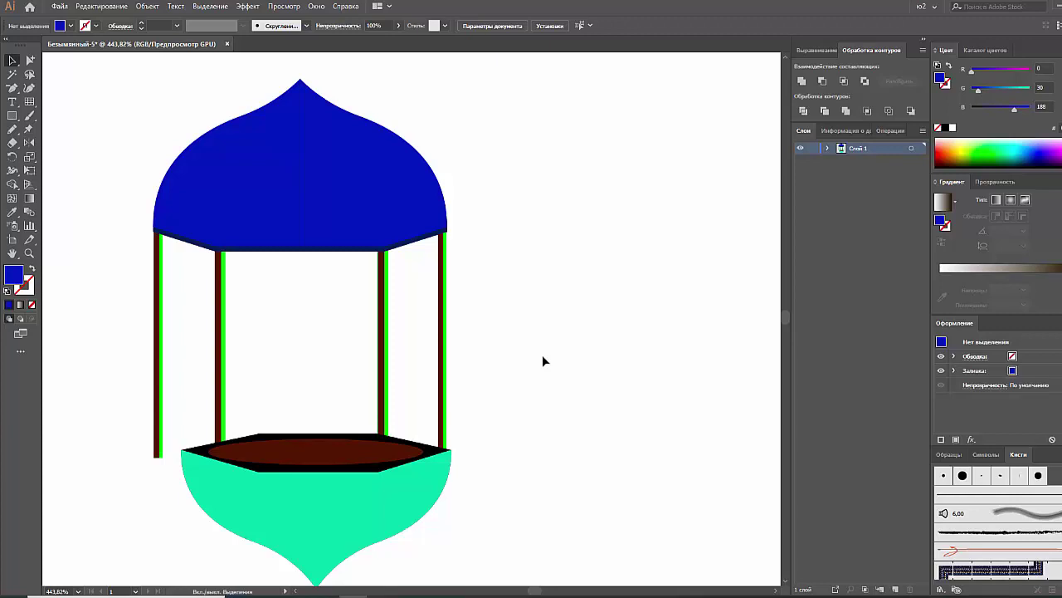
drag(524, 400, 531, 321)
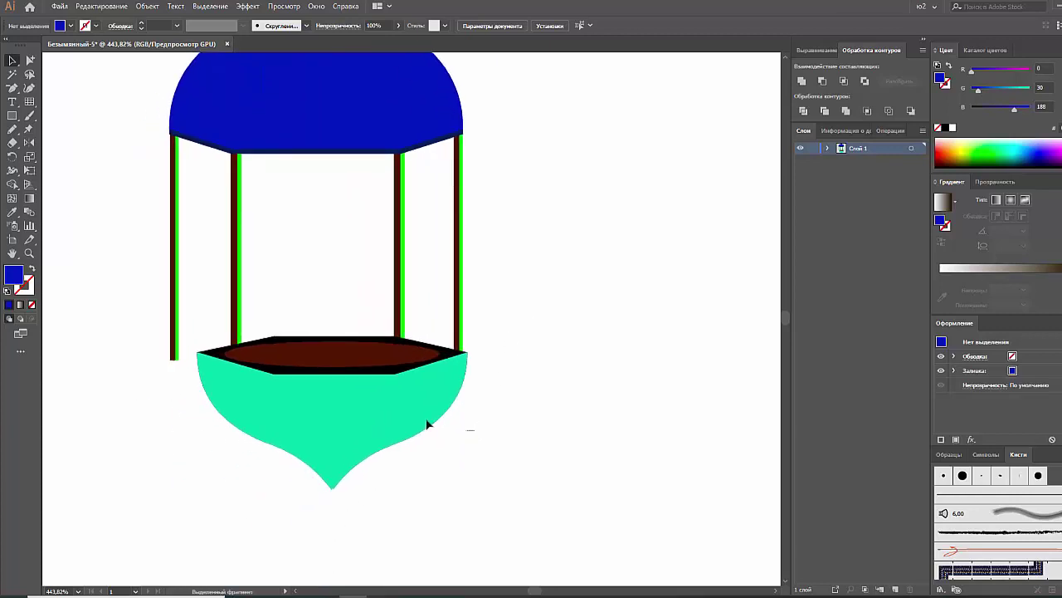
click(367, 413)
key(ctrl+shift+a)
click(365, 383)
mouse_move(237, 418)
mouse_down()
mouse_move(220, 424)
mouse_move(267, 405)
mouse_up()
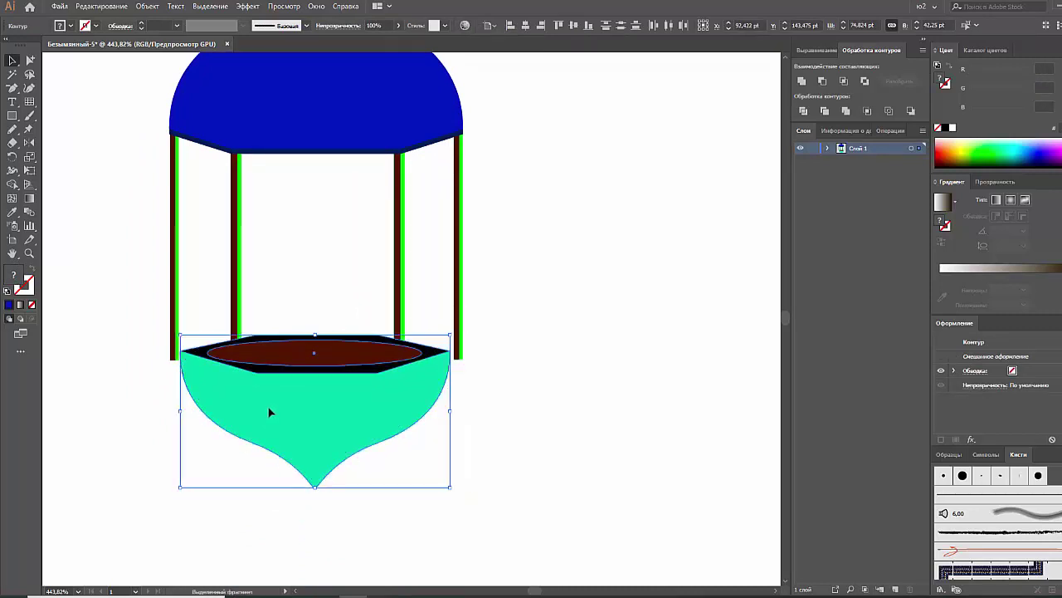
key(ctrl+bracketleft)
key(v)
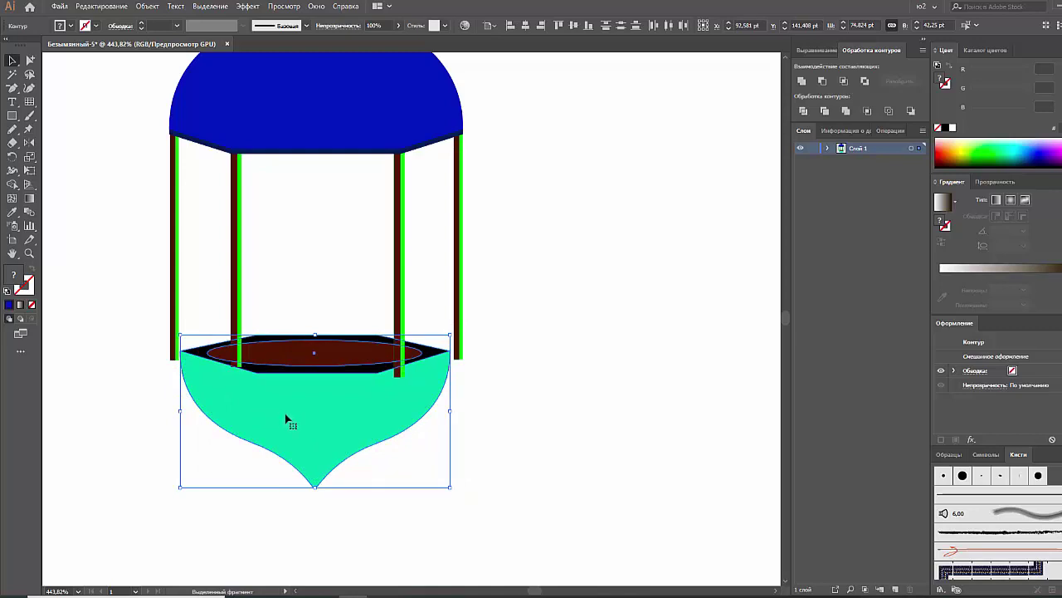
drag(286, 416, 295, 421)
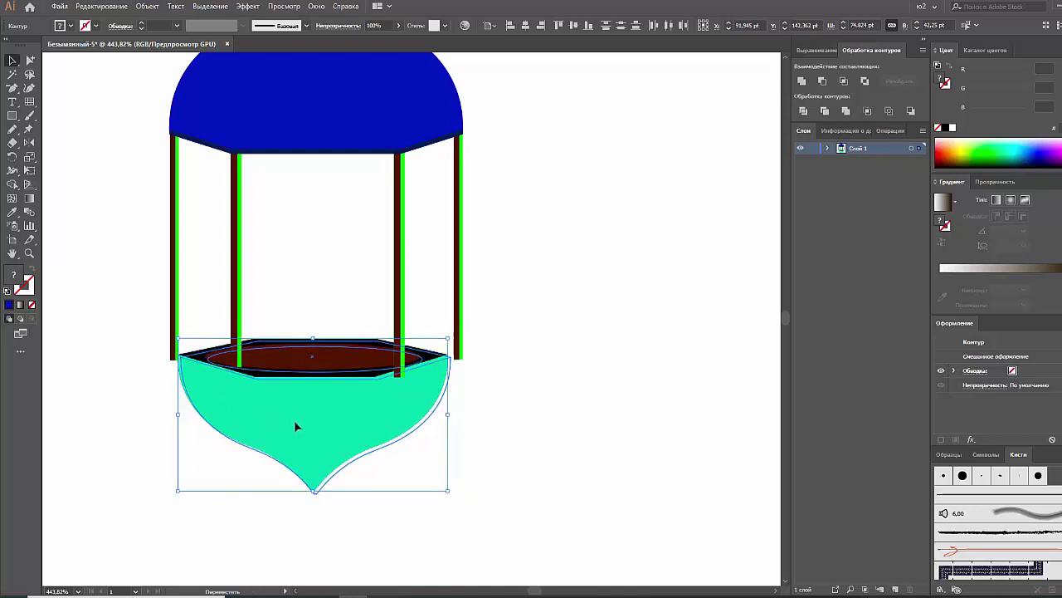
click(330, 262)
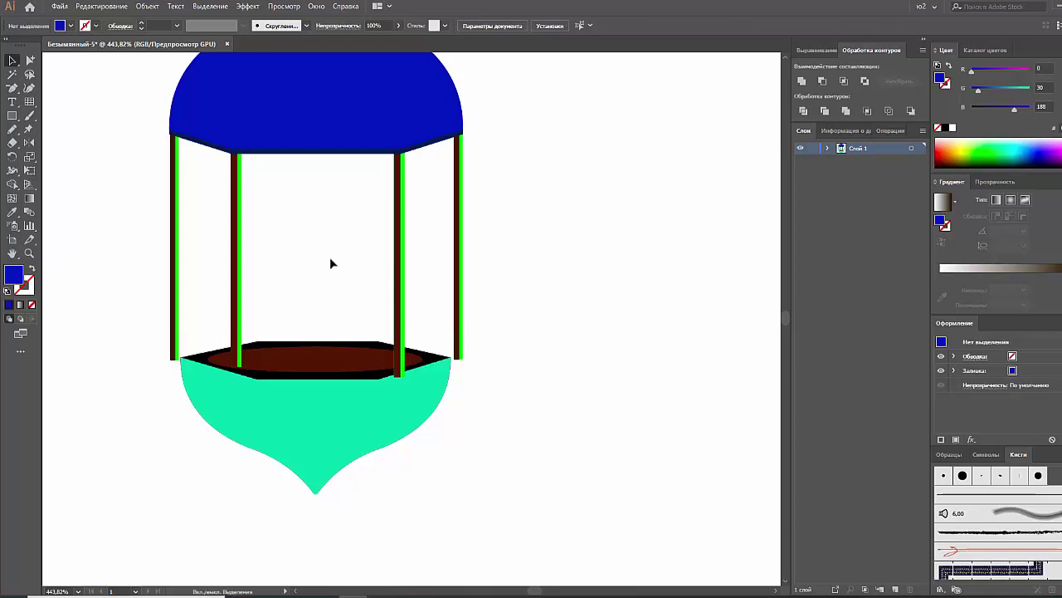
key(ctrl+minus)
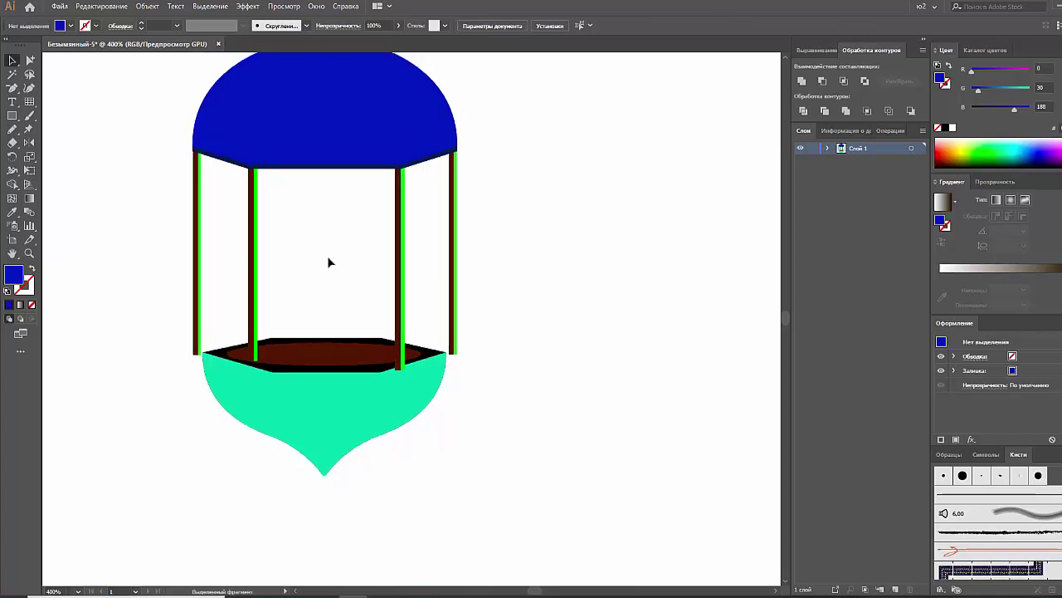
Step: Select everything and apply Horizontal Align Center to the artboard
drag(356, 238, 417, 266)
drag(499, 137, 169, 234)
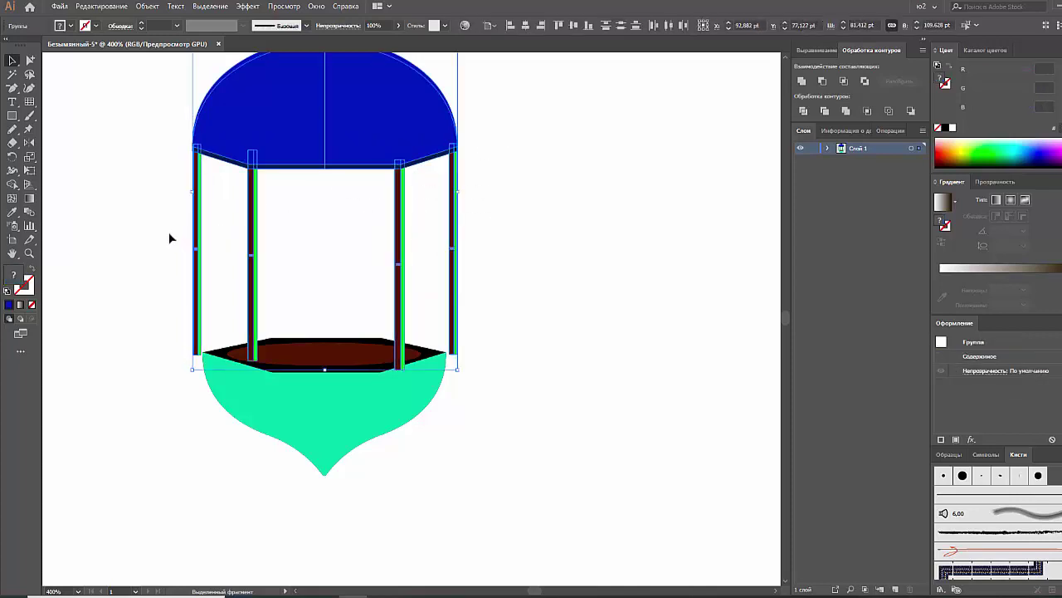
click(352, 430)
key(ctrl+a)
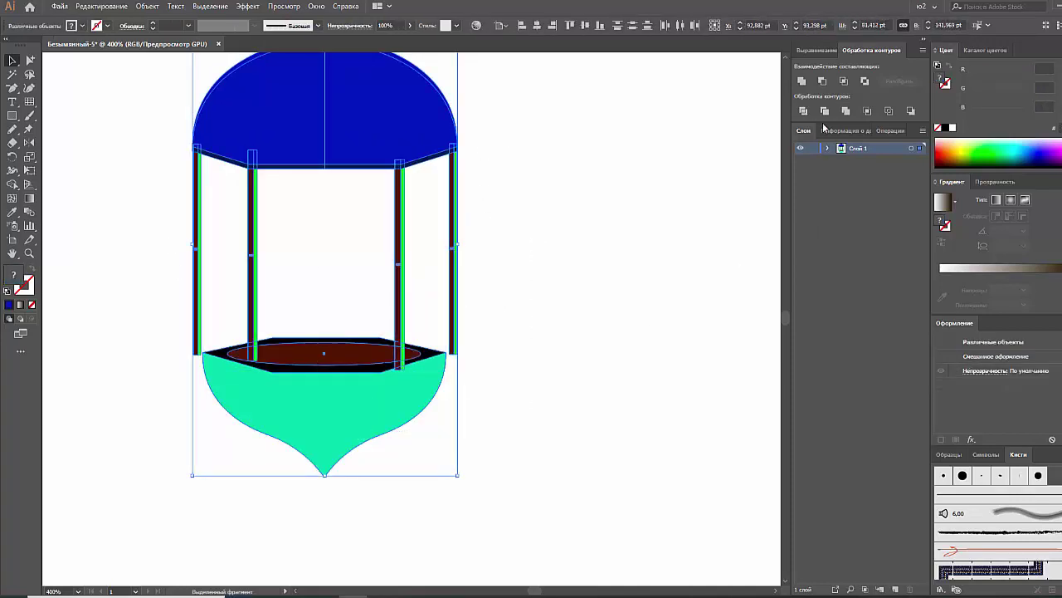
click(817, 51)
click(822, 81)
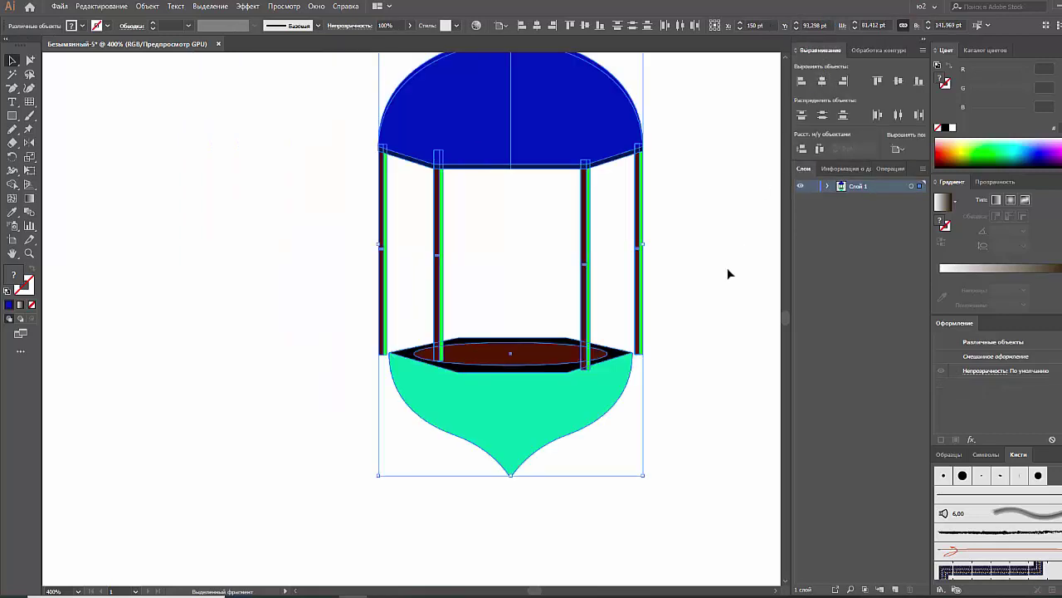
Step: Hide selection edges and marquee-select all four pillars
scroll(625, 290, up, 3)
scroll(597, 282, right, 5)
scroll(571, 282, down, 3)
click(570, 284)
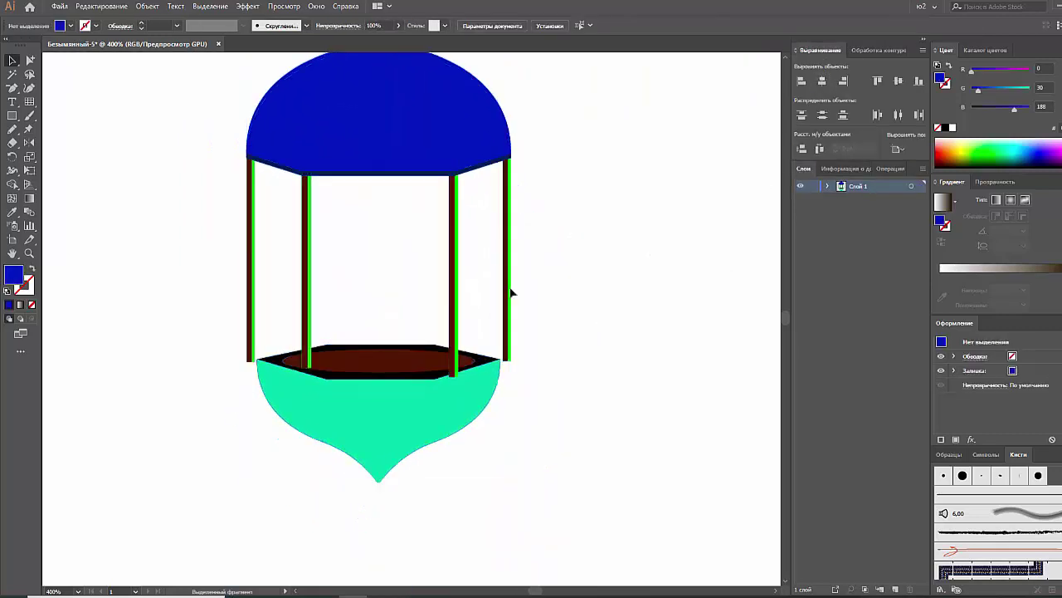
drag(475, 269, 286, 322)
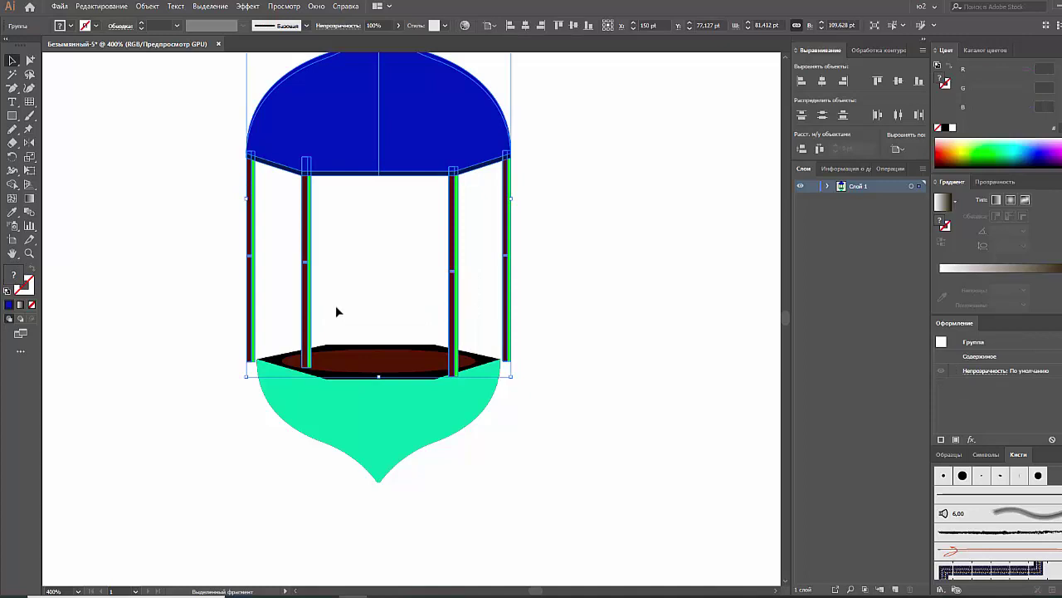
click(332, 304)
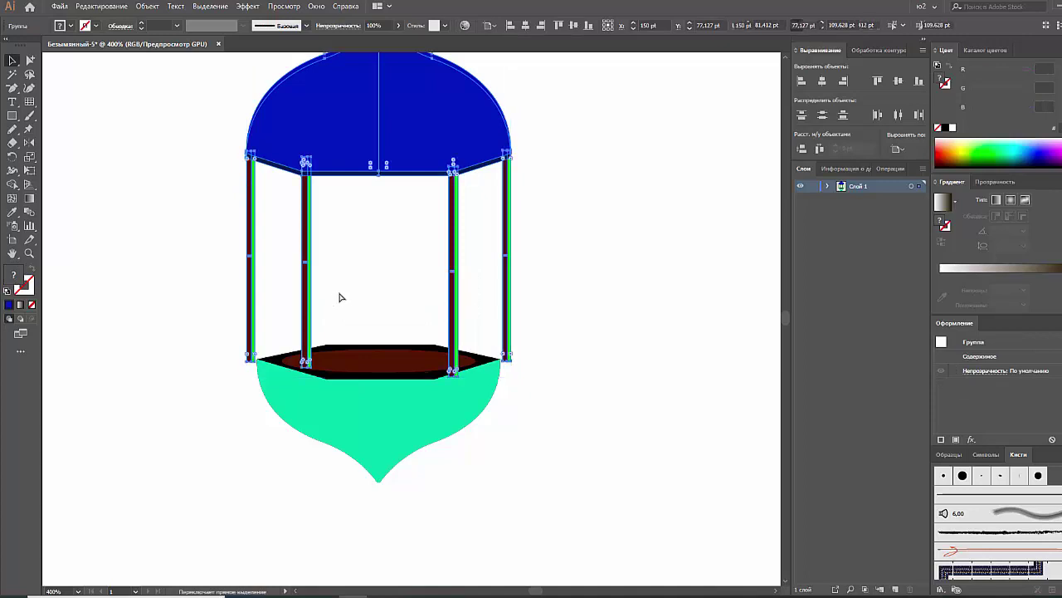
key(ctrl+h)
drag(279, 275, 465, 315)
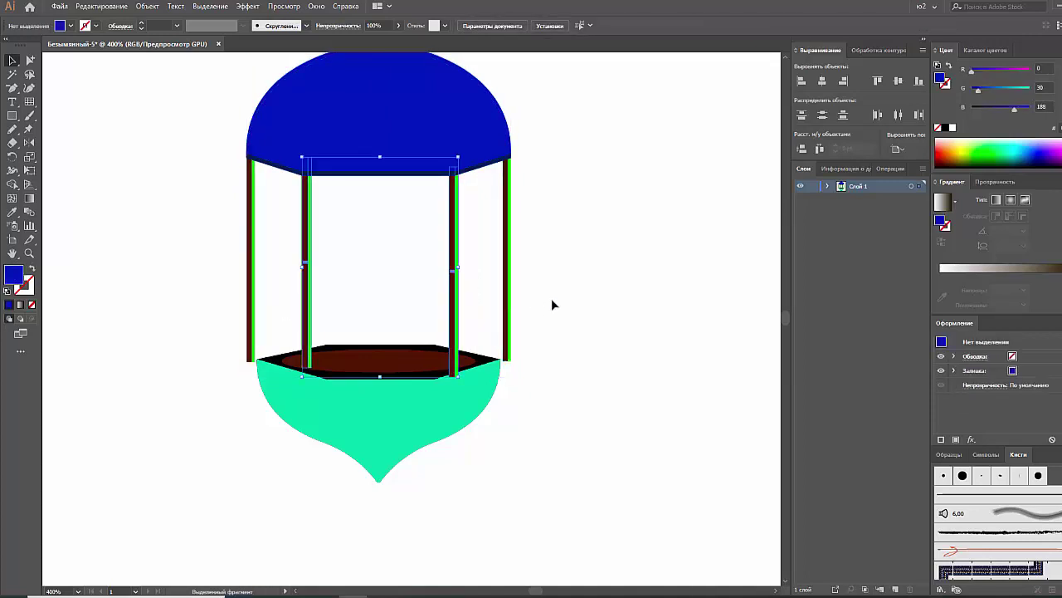
mouse_move(554, 290)
mouse_down()
mouse_move(226, 339)
mouse_move(220, 330)
mouse_up()
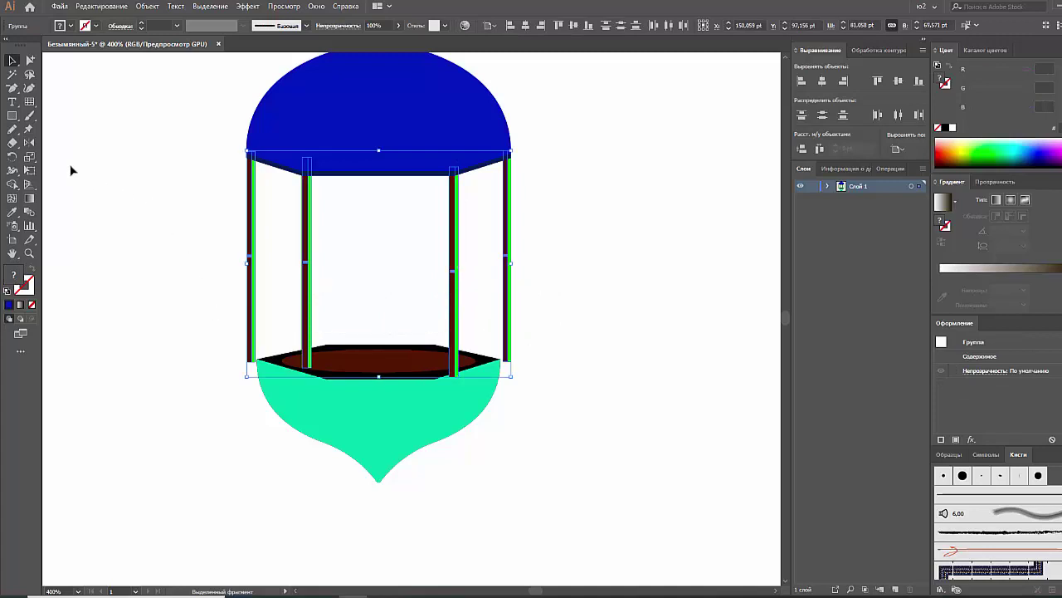
Step: Try an Arch warp on the columns, then cancel it
click(249, 7)
mouse_move(274, 72)
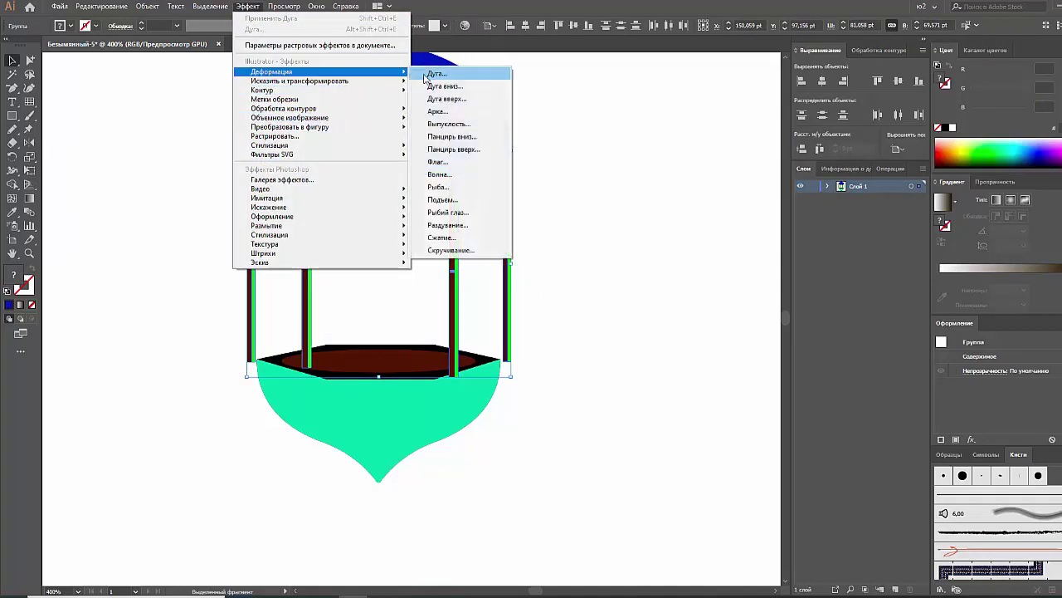
click(435, 73)
click(817, 122)
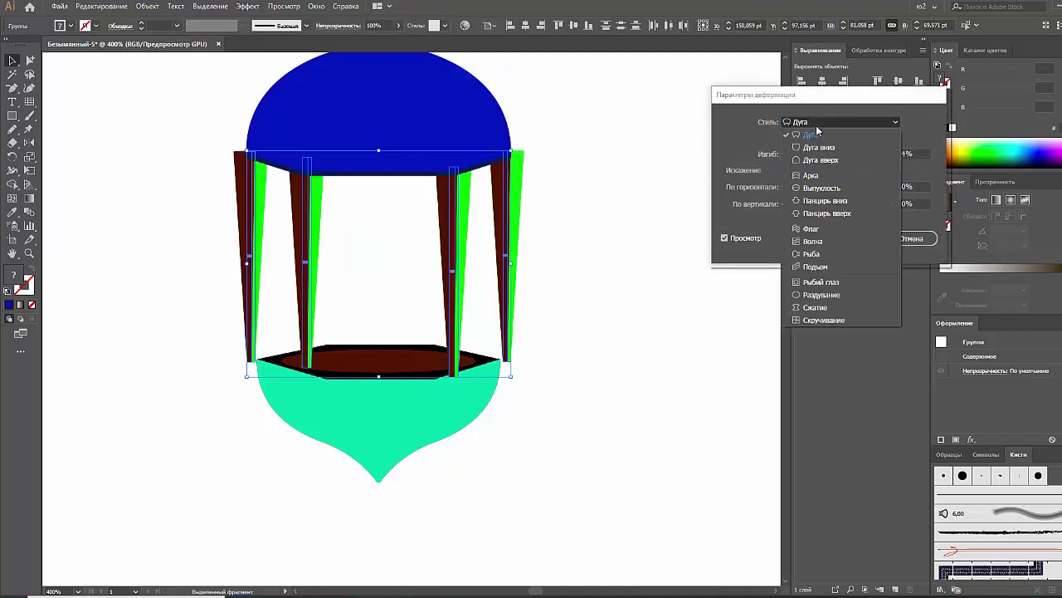
click(814, 176)
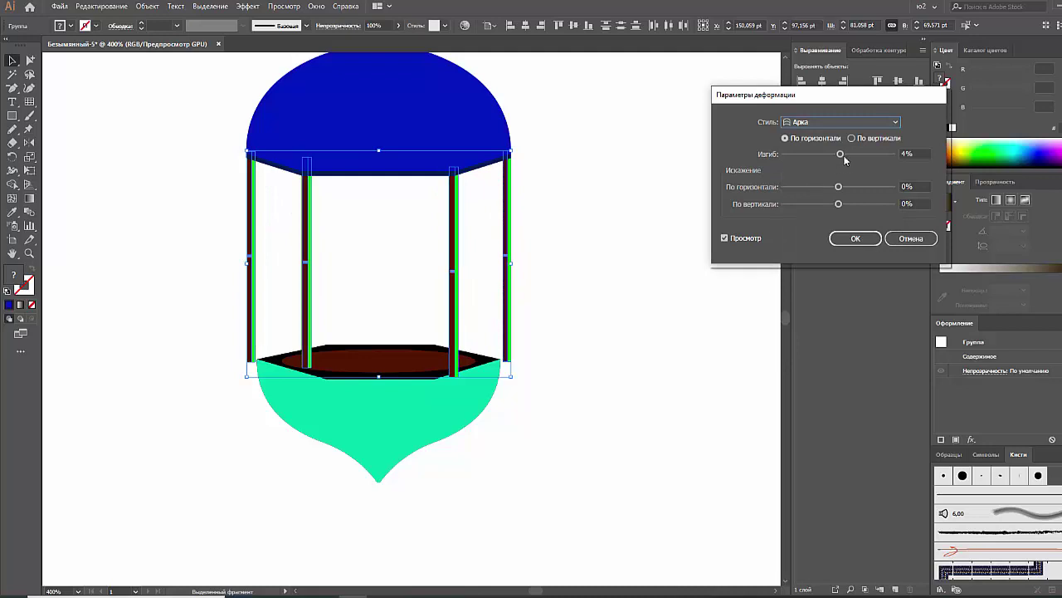
mouse_move(838, 209)
mouse_down()
mouse_move(828, 208)
mouse_move(860, 208)
mouse_move(838, 205)
mouse_up()
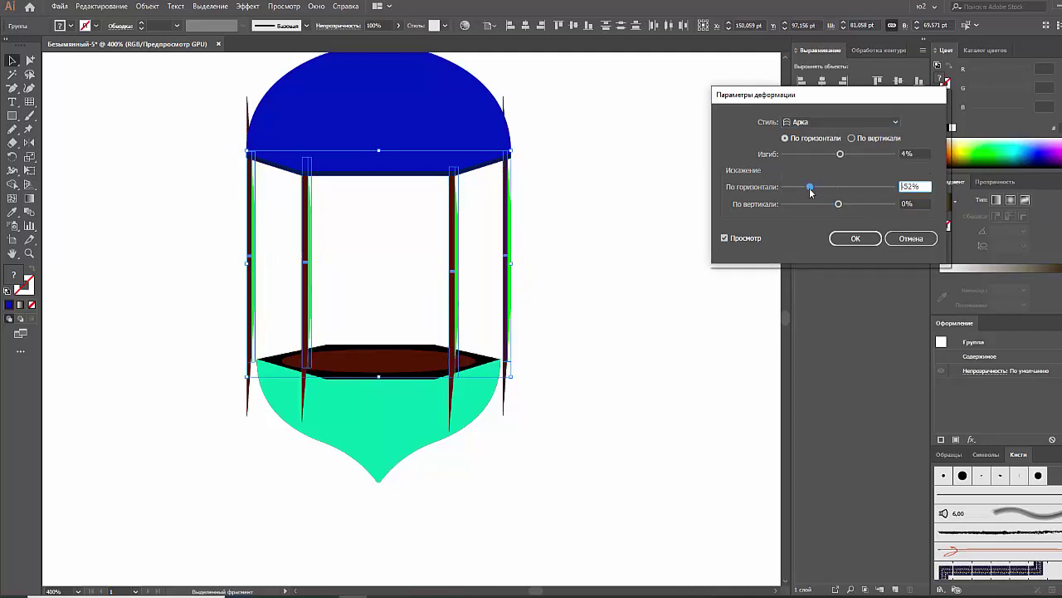
click(911, 238)
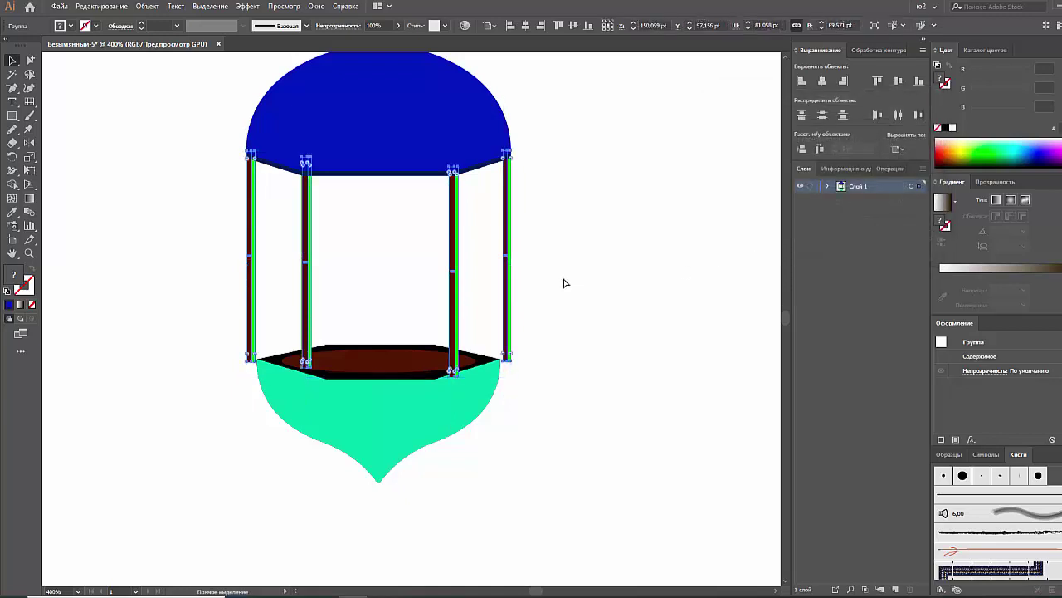
Step: Free-transform the columns group so it narrows toward the bottom
drag(30, 173, 58, 143)
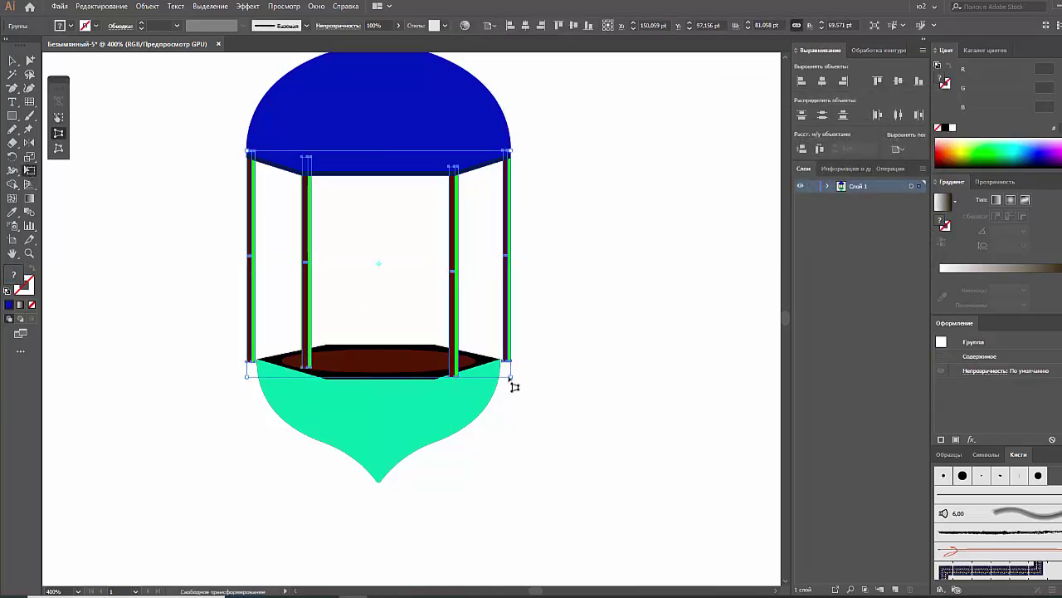
drag(514, 387, 507, 377)
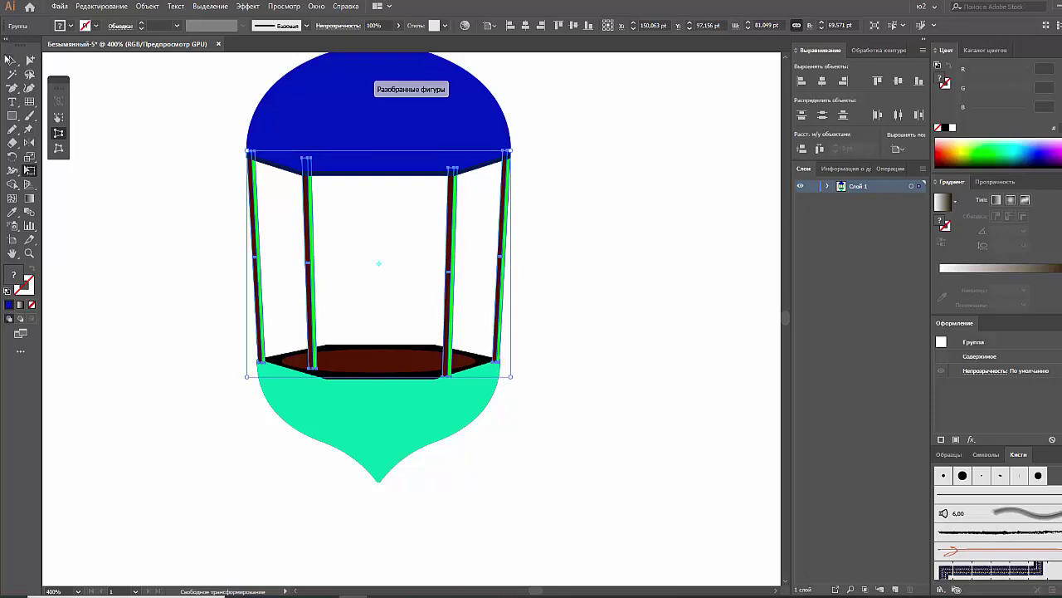
click(8, 60)
click(166, 171)
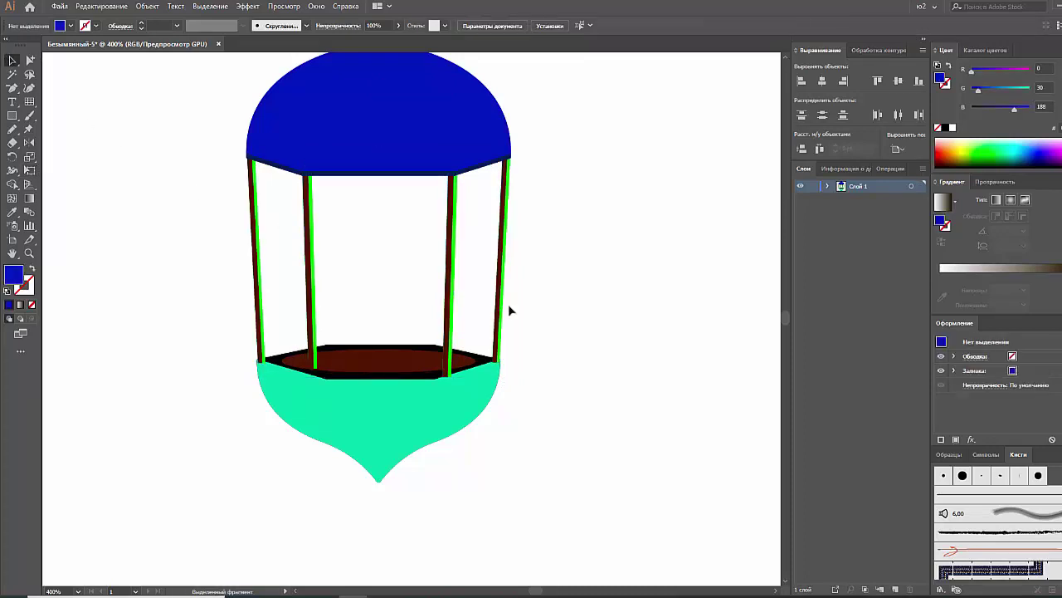
click(414, 290)
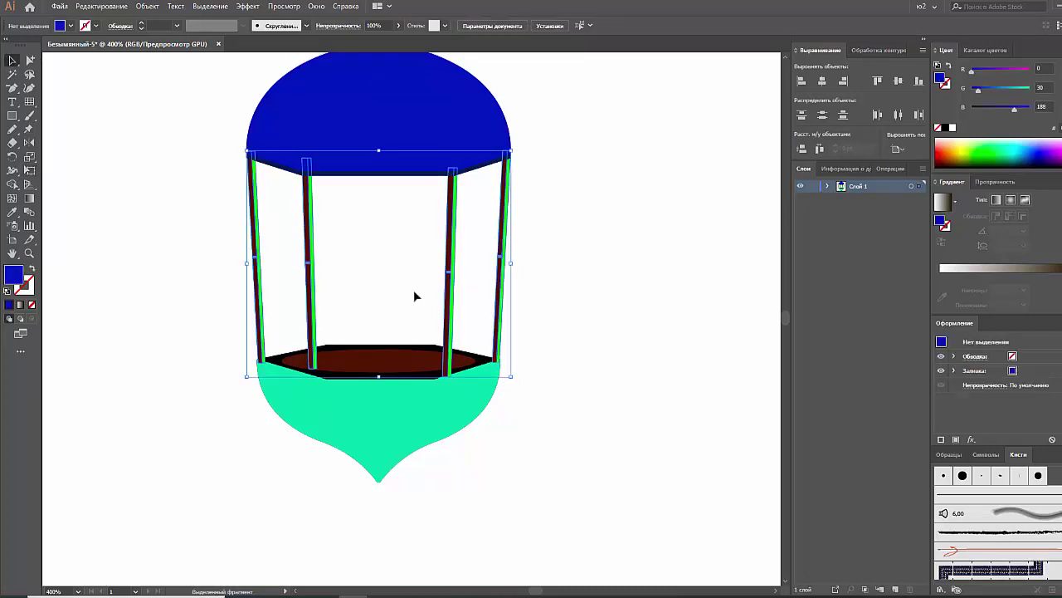
click(587, 311)
drag(470, 282, 294, 287)
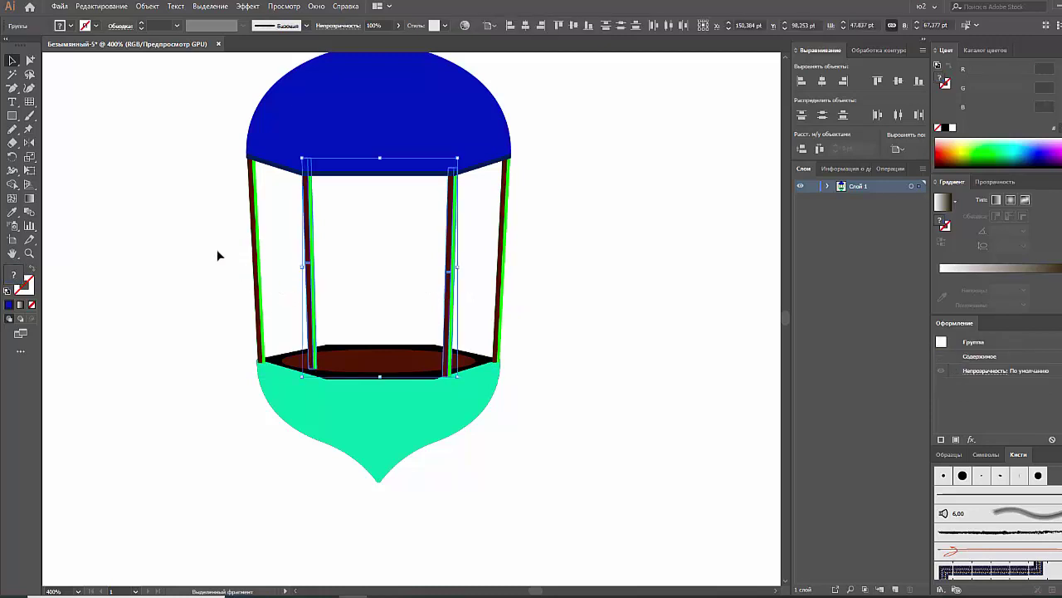
Step: Free Distort the inner two columns so their bottoms slant inward
click(30, 170)
click(59, 134)
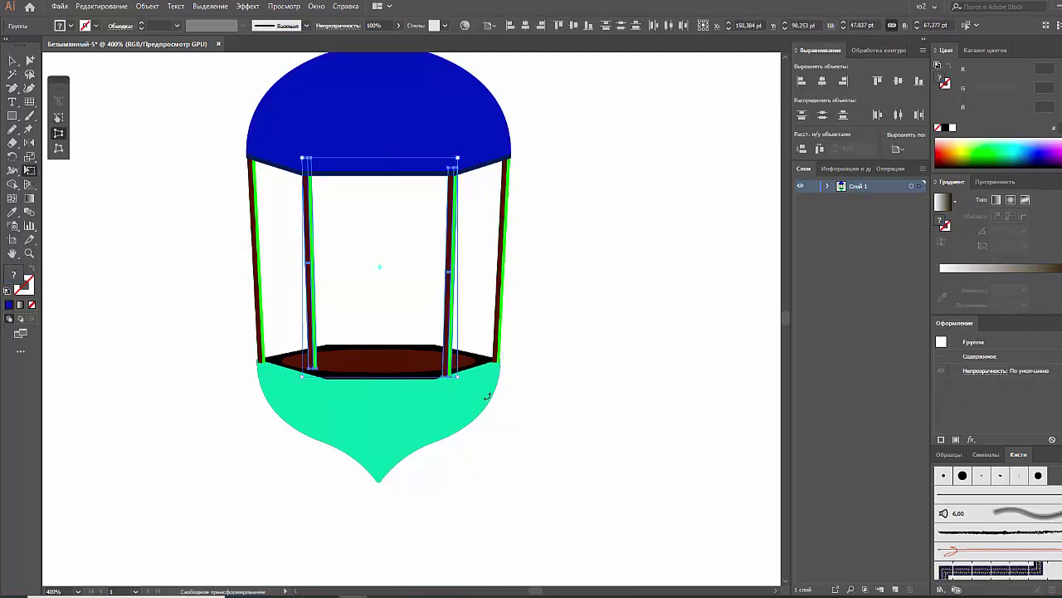
drag(459, 380, 475, 381)
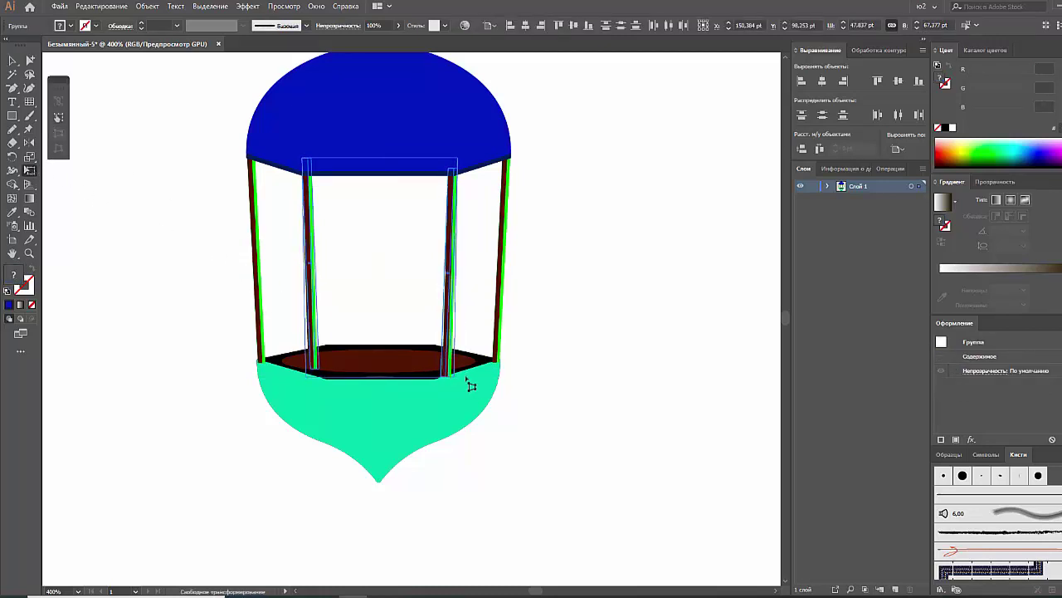
drag(477, 385, 448, 381)
click(13, 61)
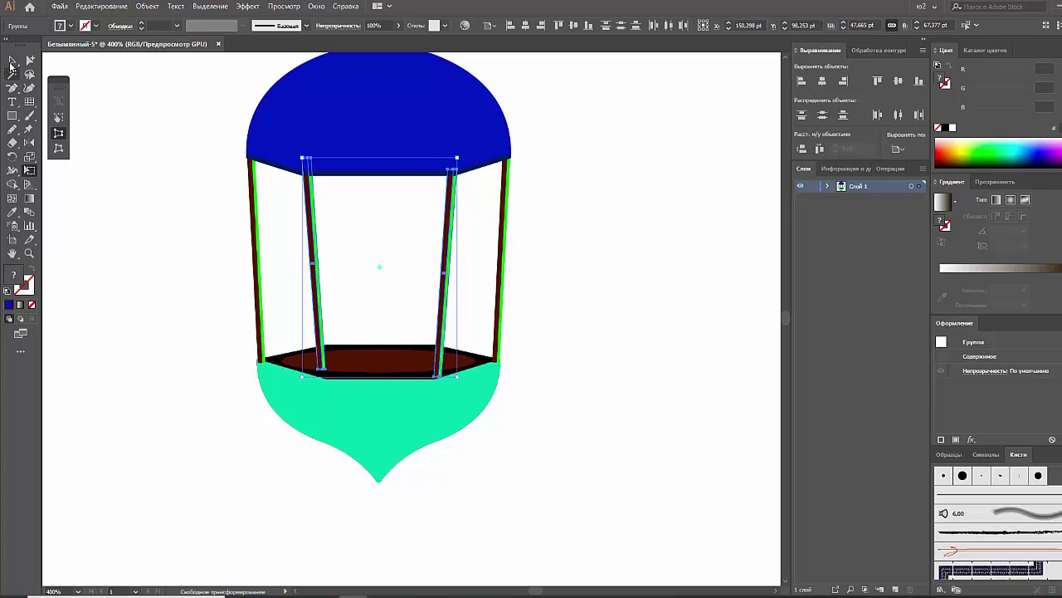
click(200, 151)
mouse_move(154, 197)
mouse_down()
mouse_move(123, 264)
mouse_move(121, 208)
mouse_up()
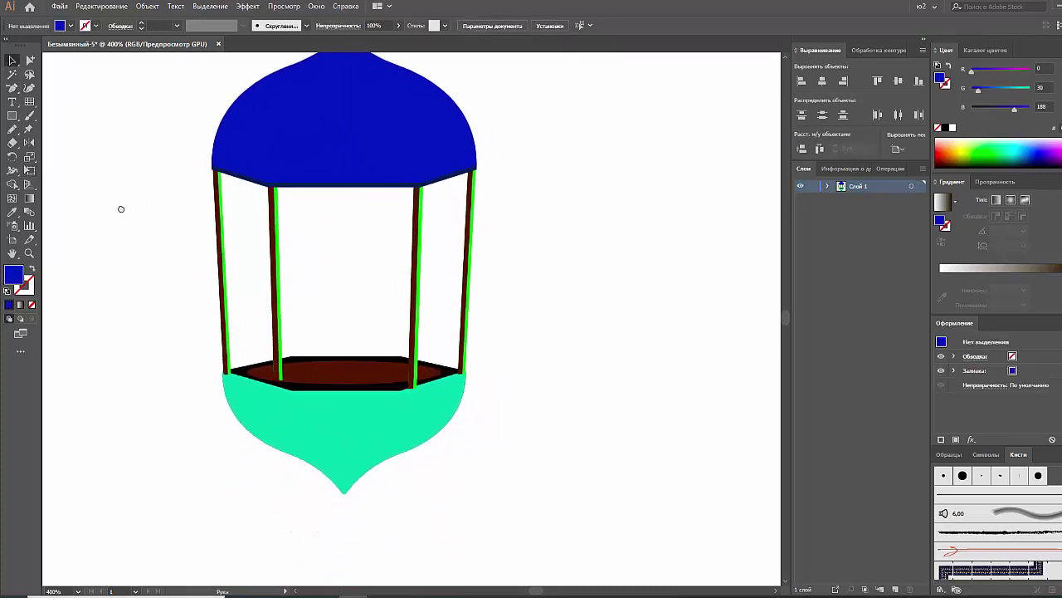
Step: Drag a copy of the left inner column across to the right side
click(281, 326)
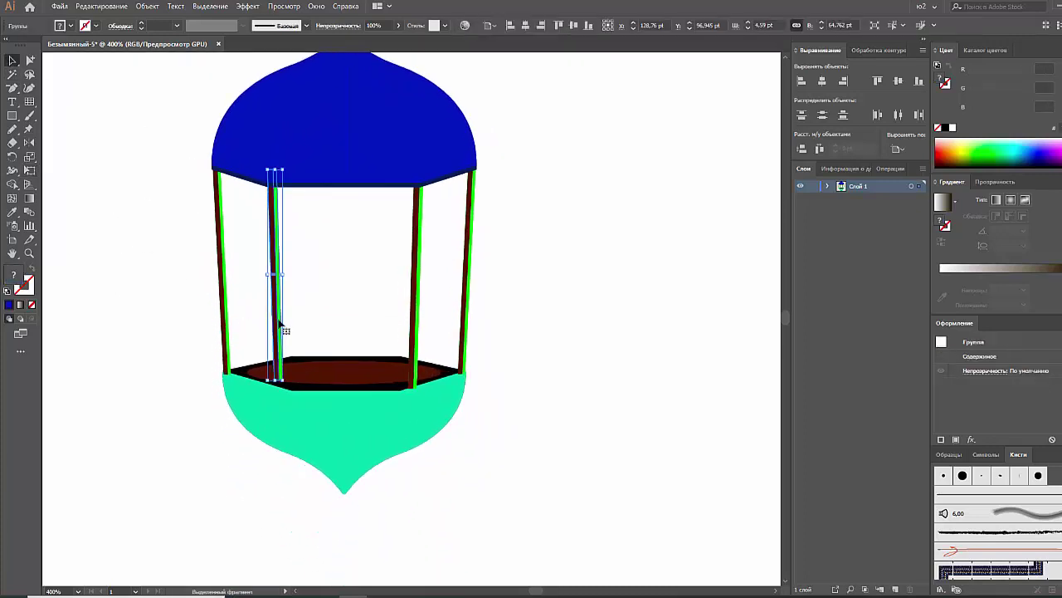
click(417, 310)
click(351, 285)
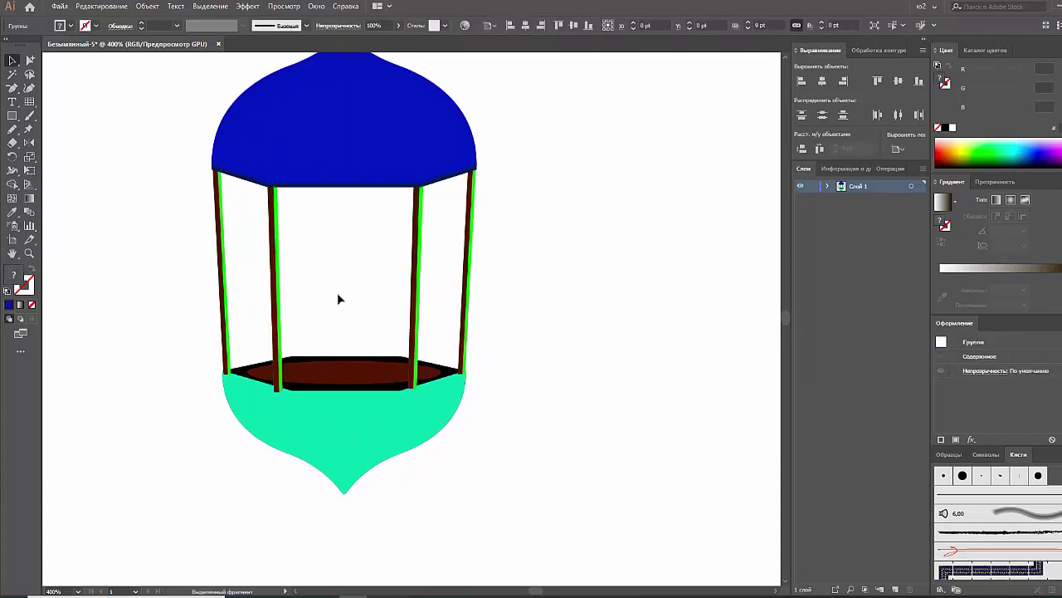
click(337, 378)
mouse_move(280, 321)
mouse_down()
mouse_move(297, 290)
mouse_move(406, 313)
mouse_up()
drag(401, 309, 394, 306)
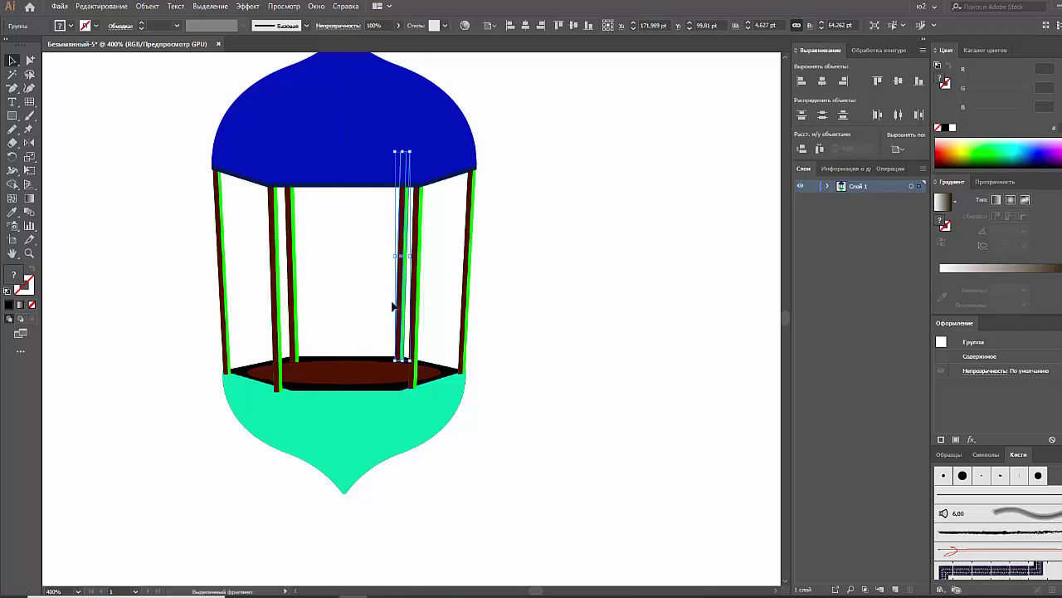
Step: Inspect the column groups, entering and leaving isolation mode
shift+click(299, 295)
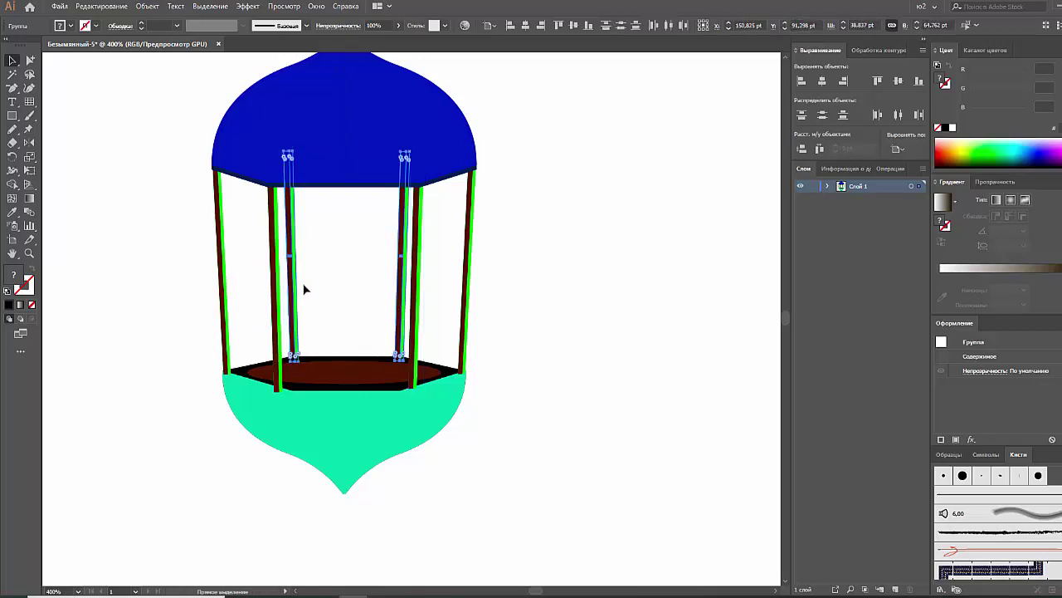
double_click(296, 291)
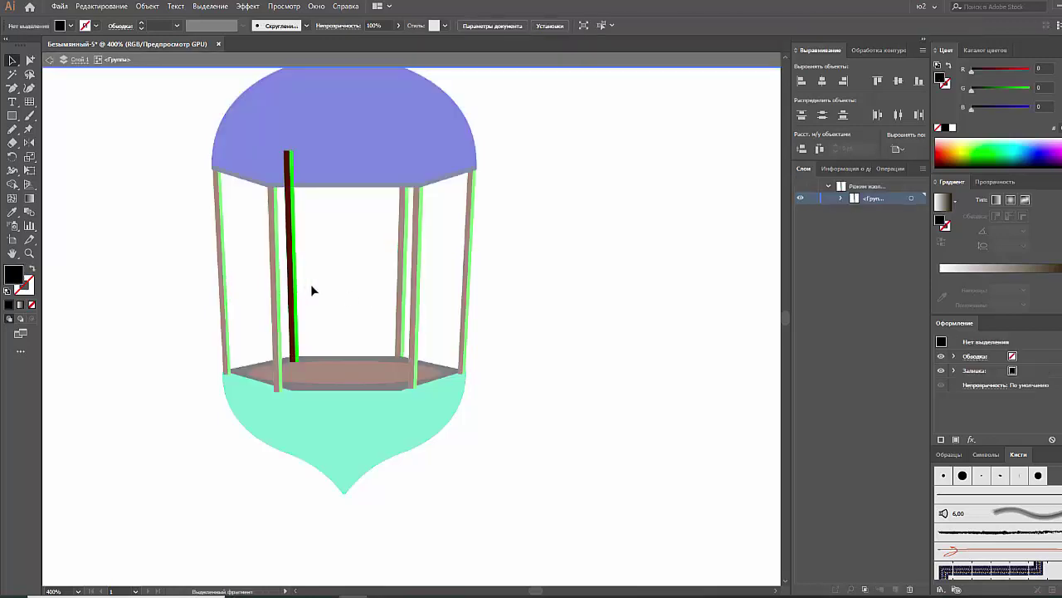
key(Escape)
click(292, 274)
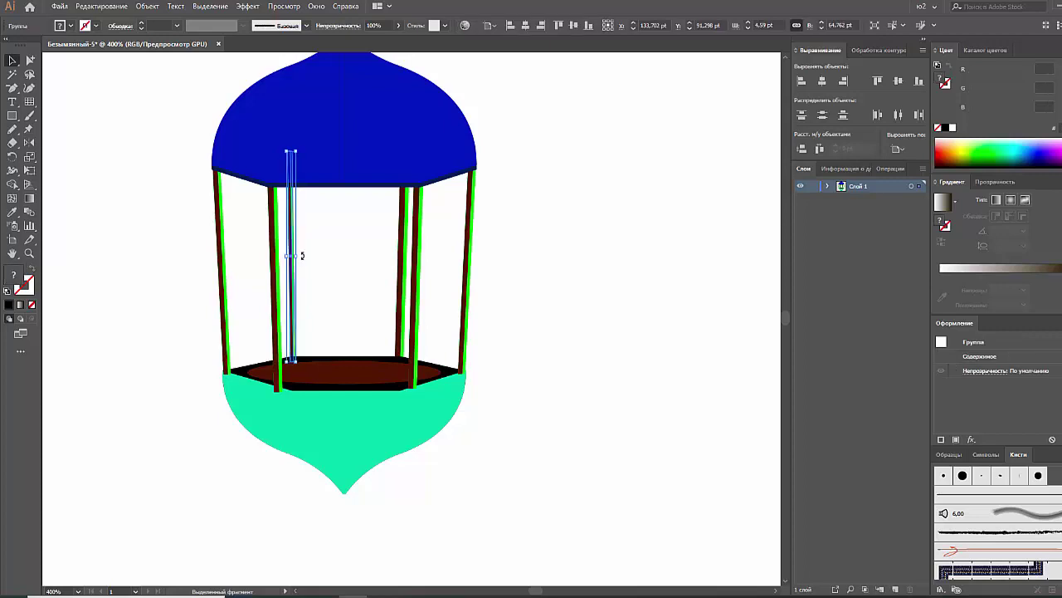
click(301, 255)
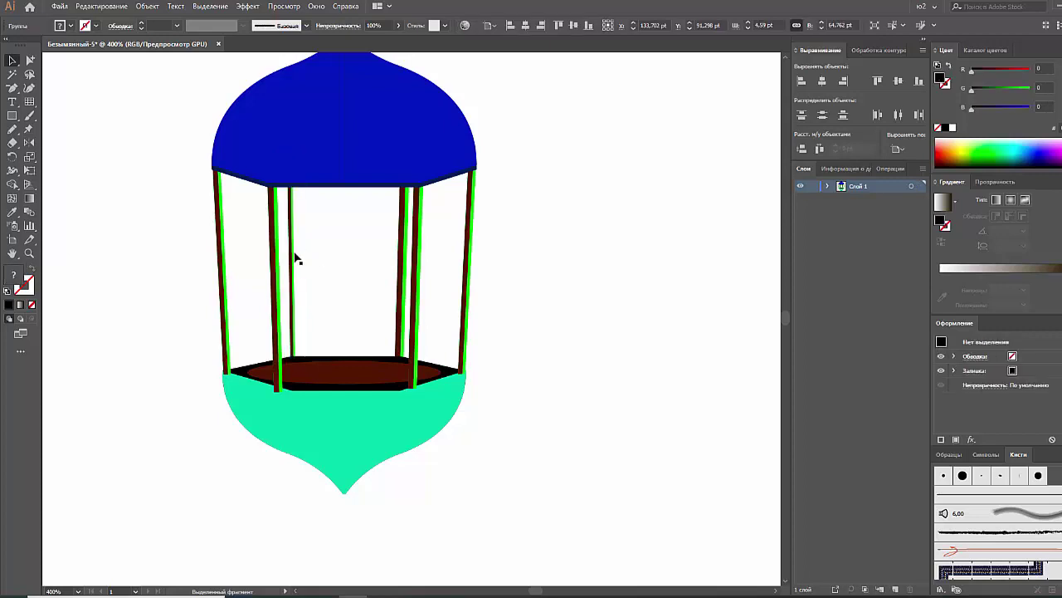
click(394, 264)
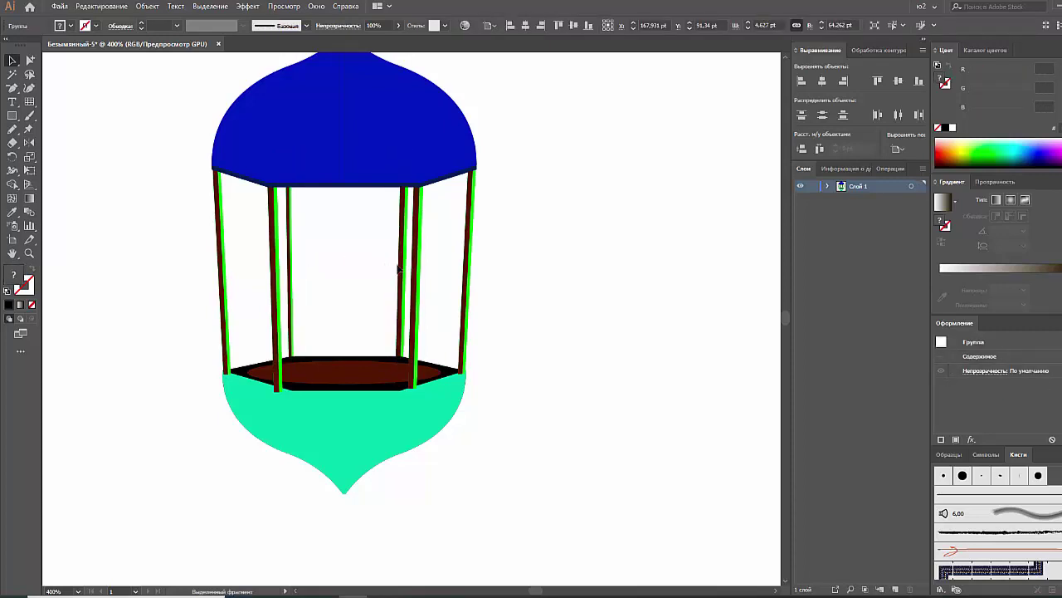
click(385, 259)
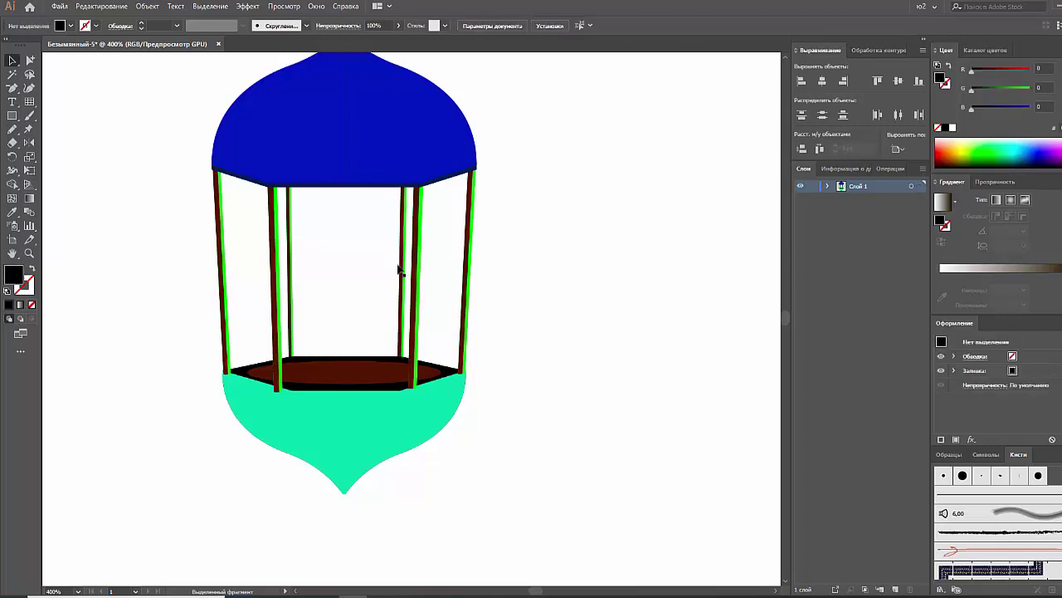
Step: Widen the teal bowl by moving its left anchor left and right anchor right
click(412, 401)
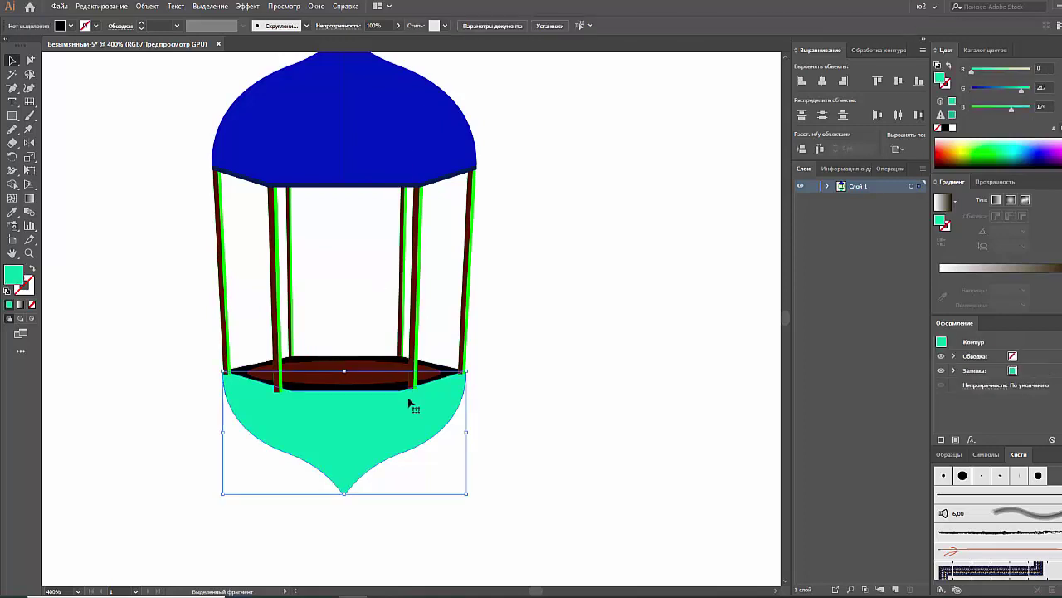
key(a)
click(292, 390)
drag(292, 390, 277, 390)
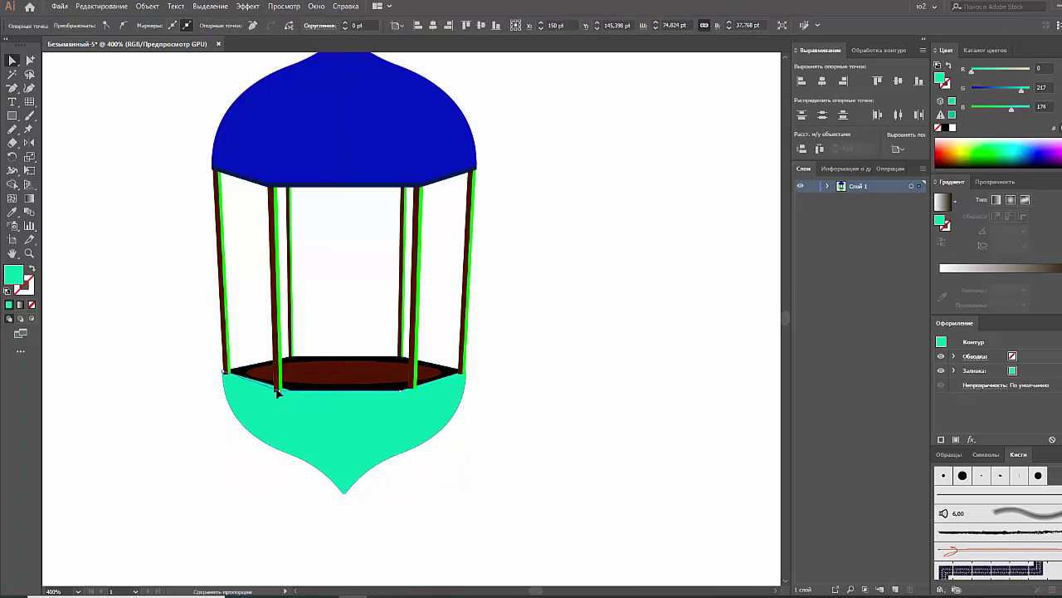
click(398, 391)
drag(398, 391, 405, 391)
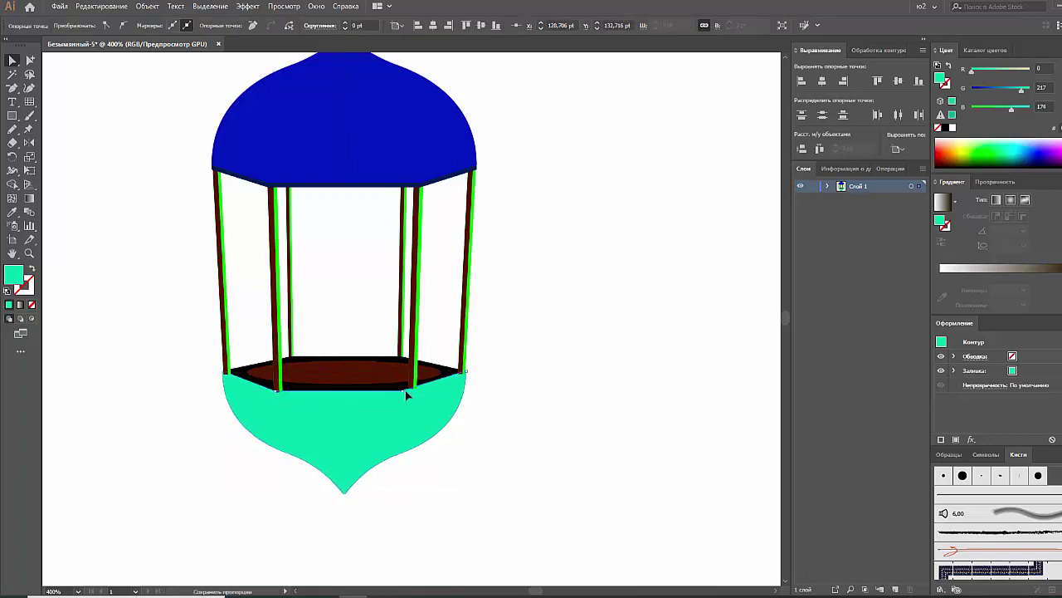
click(415, 392)
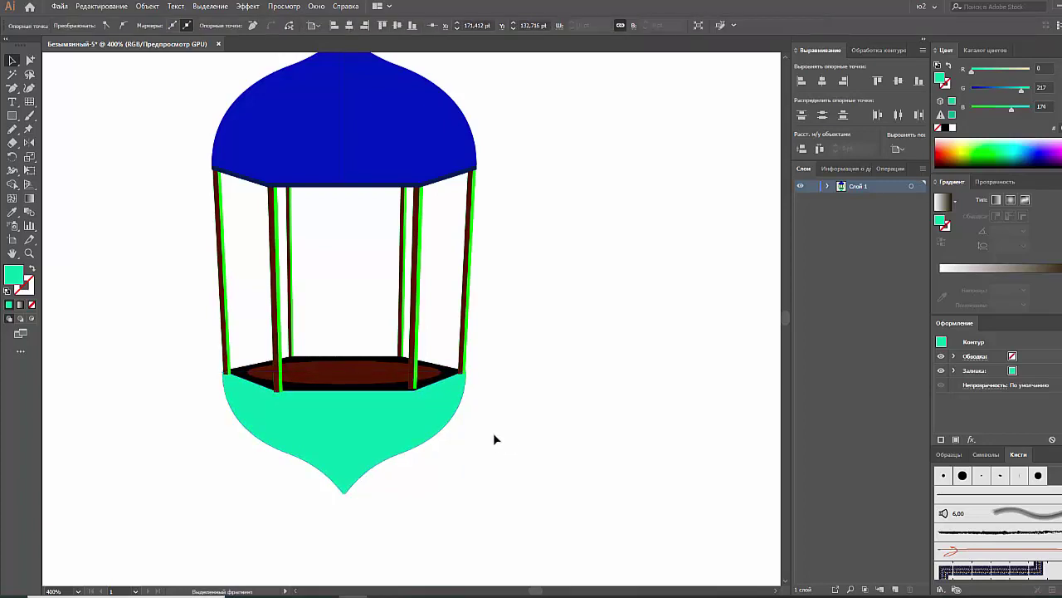
Step: Reshape the bottom end of the right-centre column
click(417, 389)
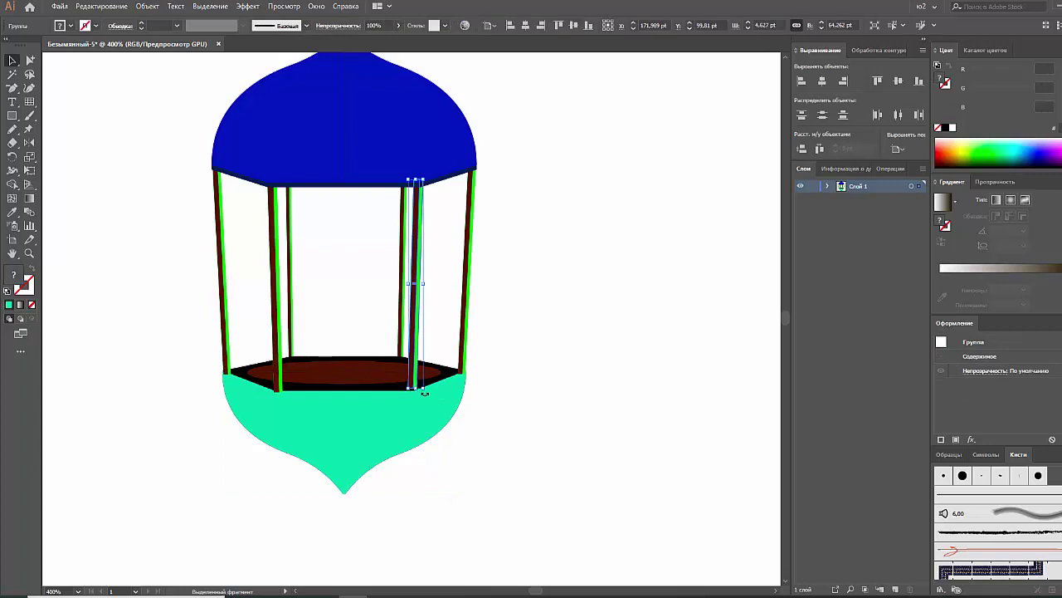
drag(424, 391, 414, 397)
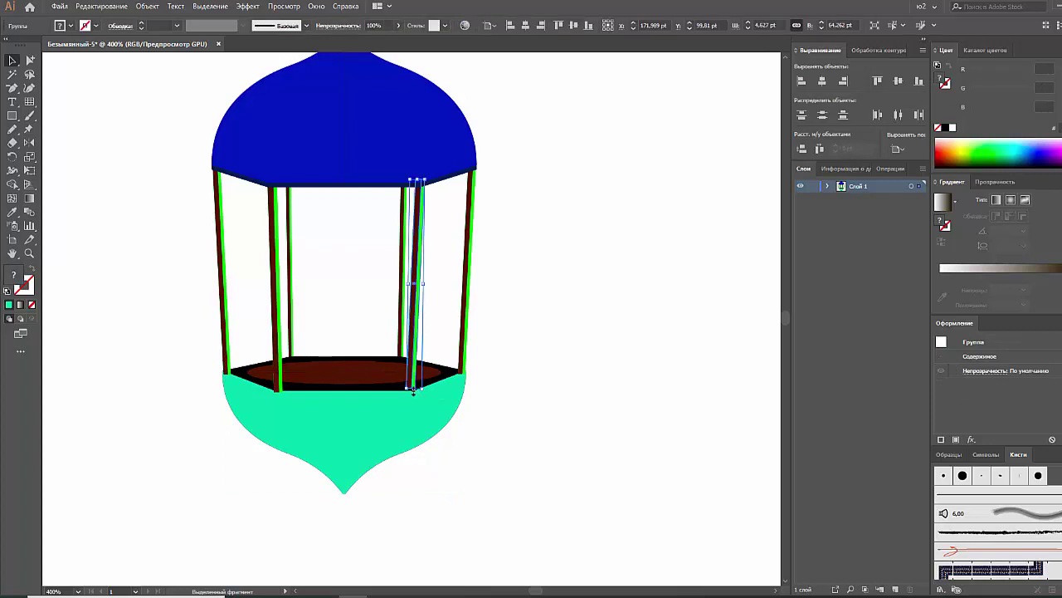
click(279, 394)
click(257, 429)
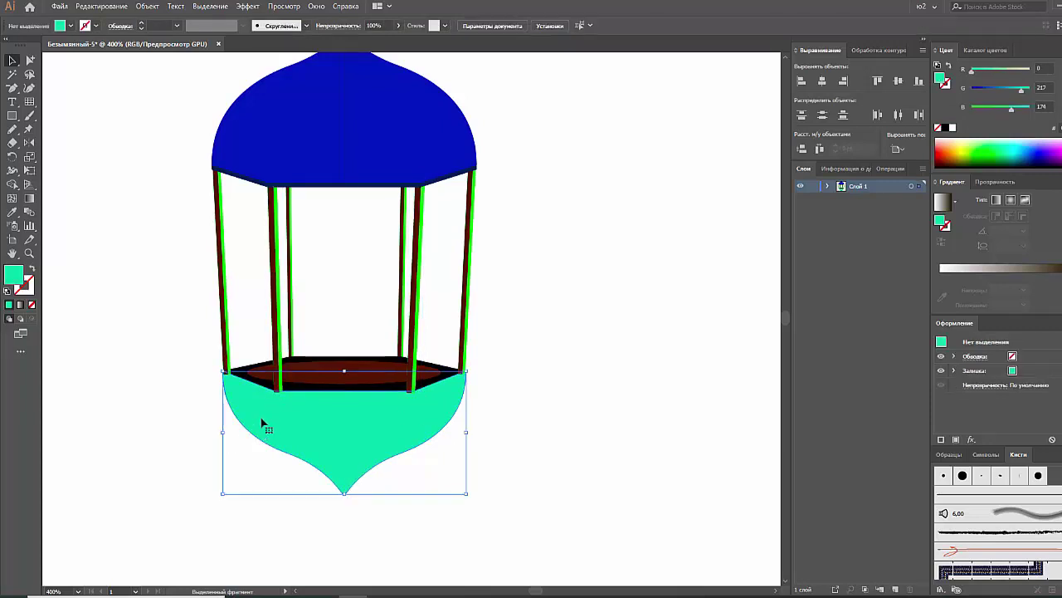
click(271, 427)
click(188, 415)
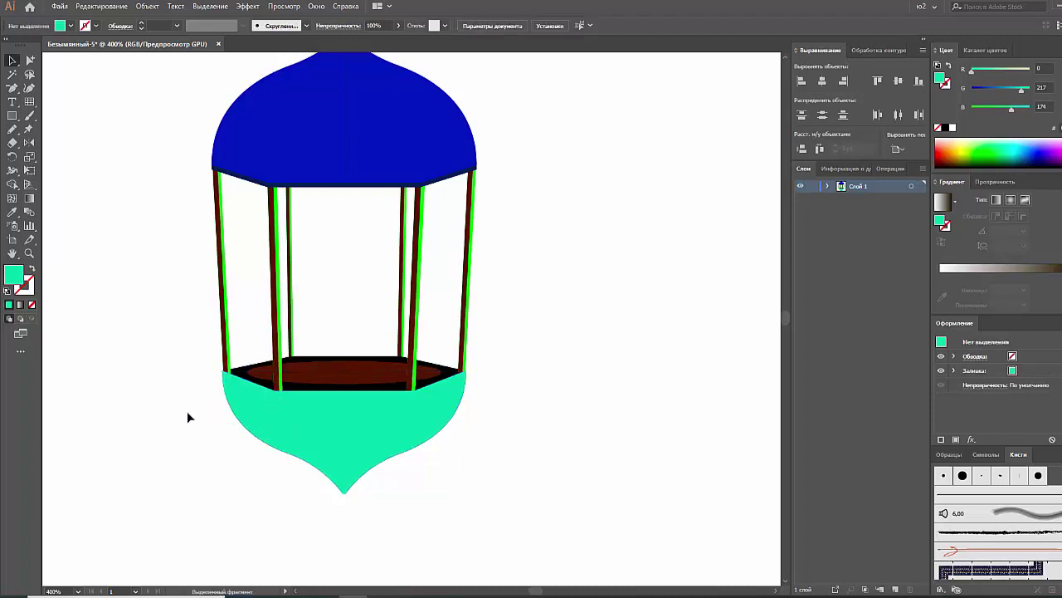
Step: Place a copy of the thin left inner column on the right side
mouse_move(304, 282)
mouse_down()
mouse_move(290, 290)
mouse_move(297, 283)
mouse_up()
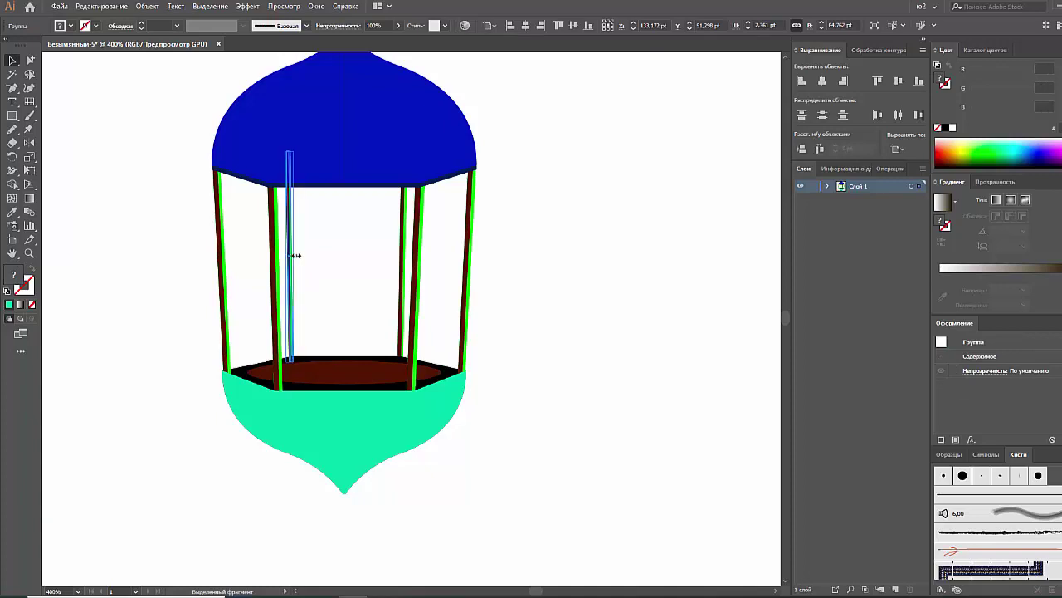
click(316, 261)
drag(407, 264, 405, 264)
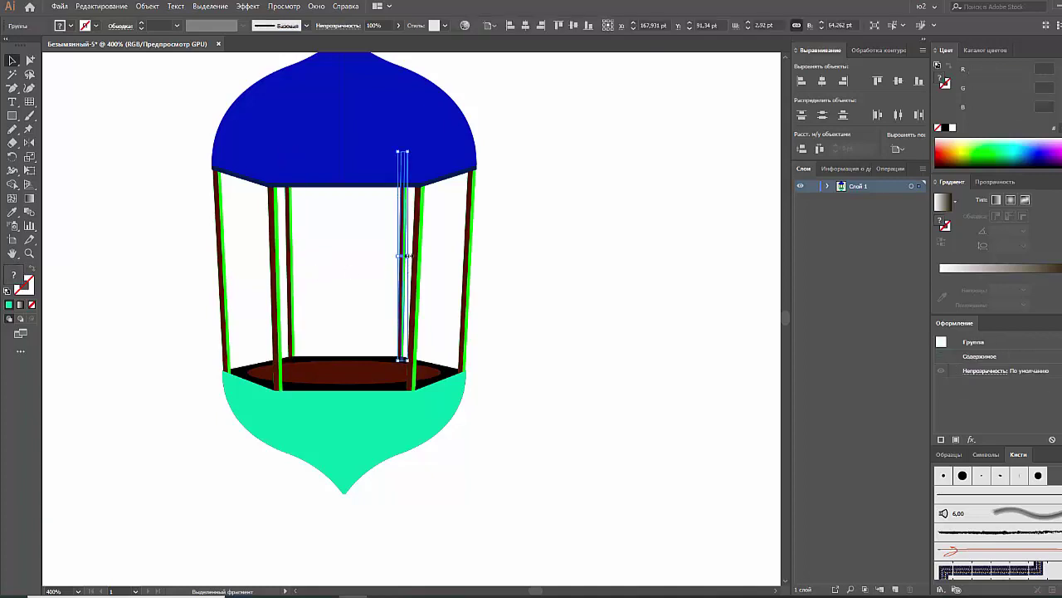
click(382, 260)
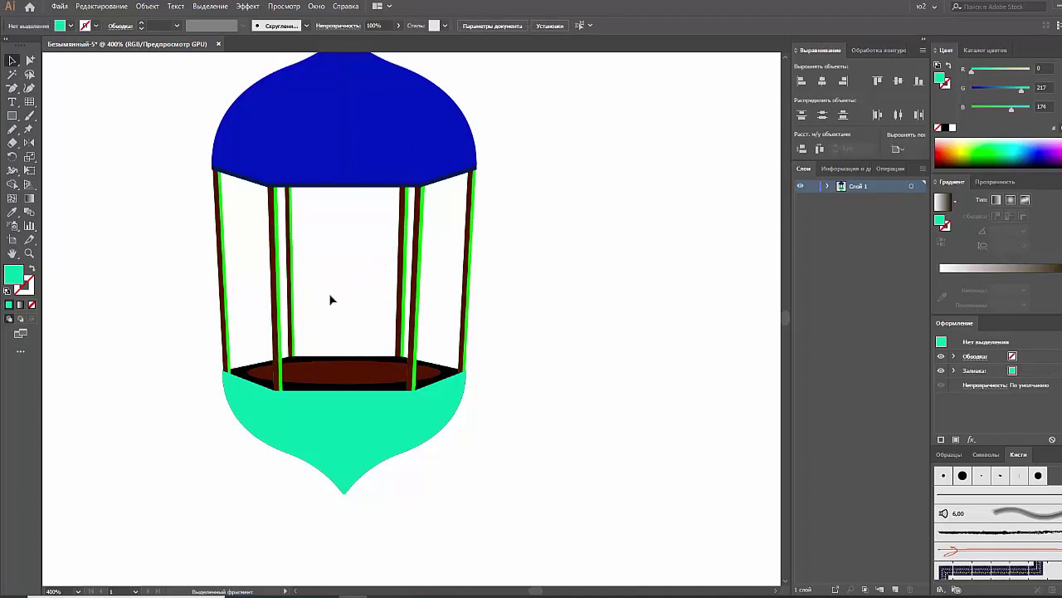
Step: Move the brown floor ellipse aside and select the teal bowl with its black hexagon top
scroll(329, 298, up, 2)
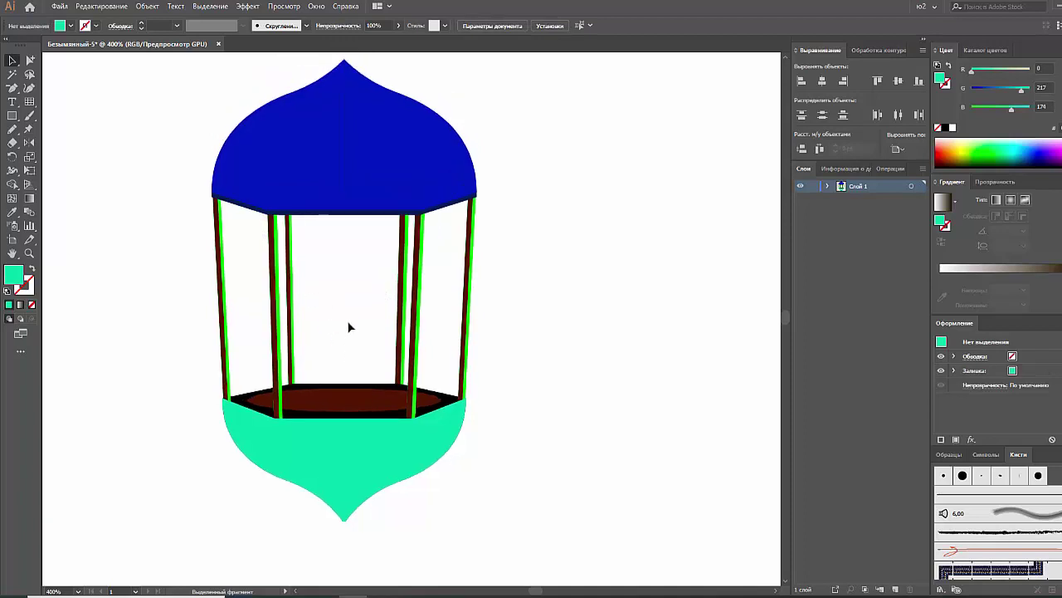
click(378, 404)
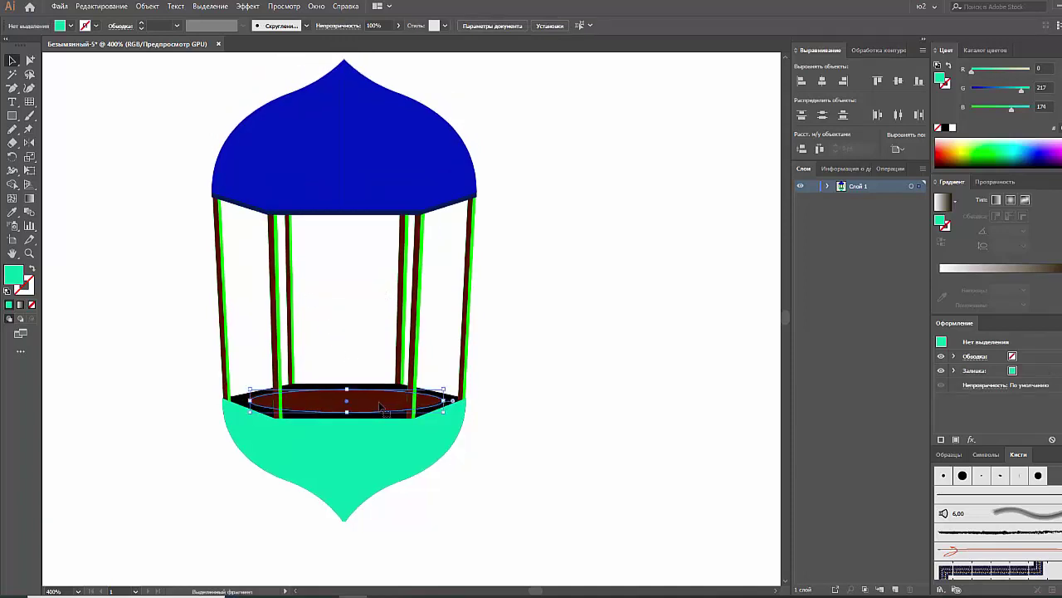
drag(378, 405, 605, 323)
click(396, 404)
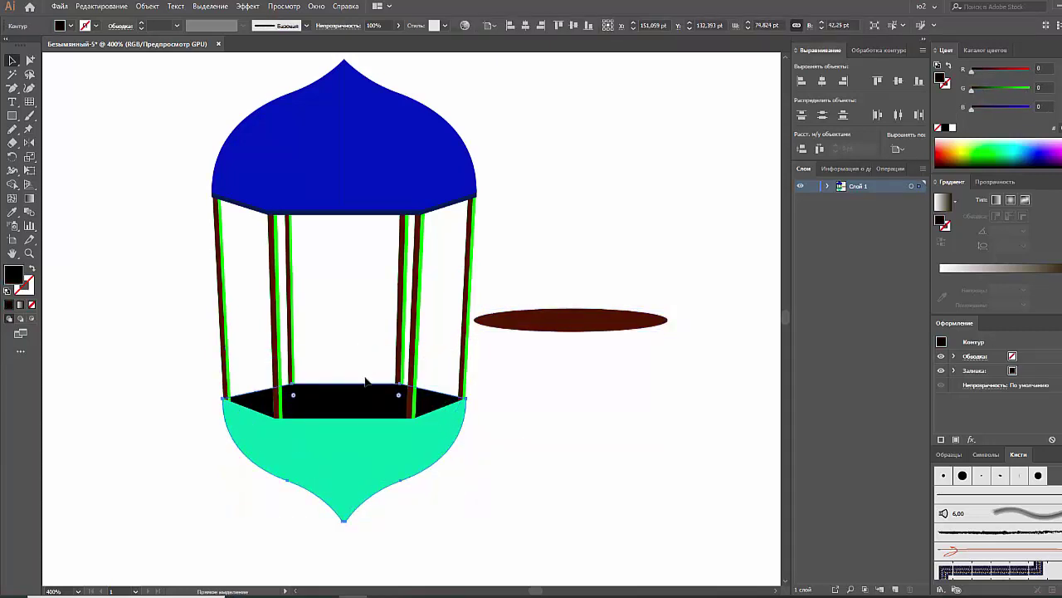
shift+click(351, 441)
shift+click(369, 405)
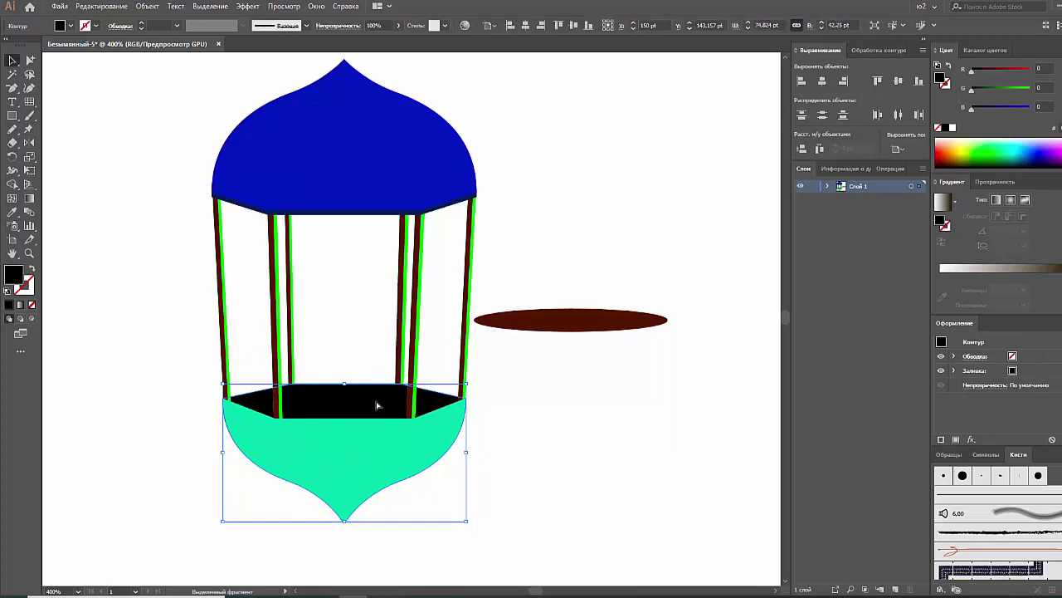
shift+click(365, 449)
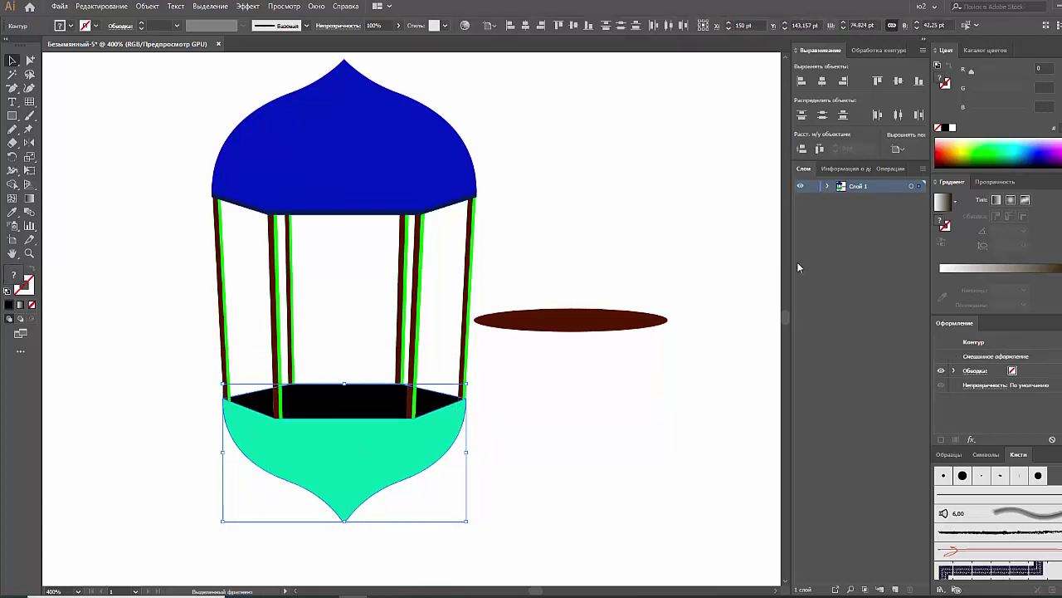
Step: Apply Pathfinder Minus Front to the bowl and hexagon, undoing an accidental move
click(872, 52)
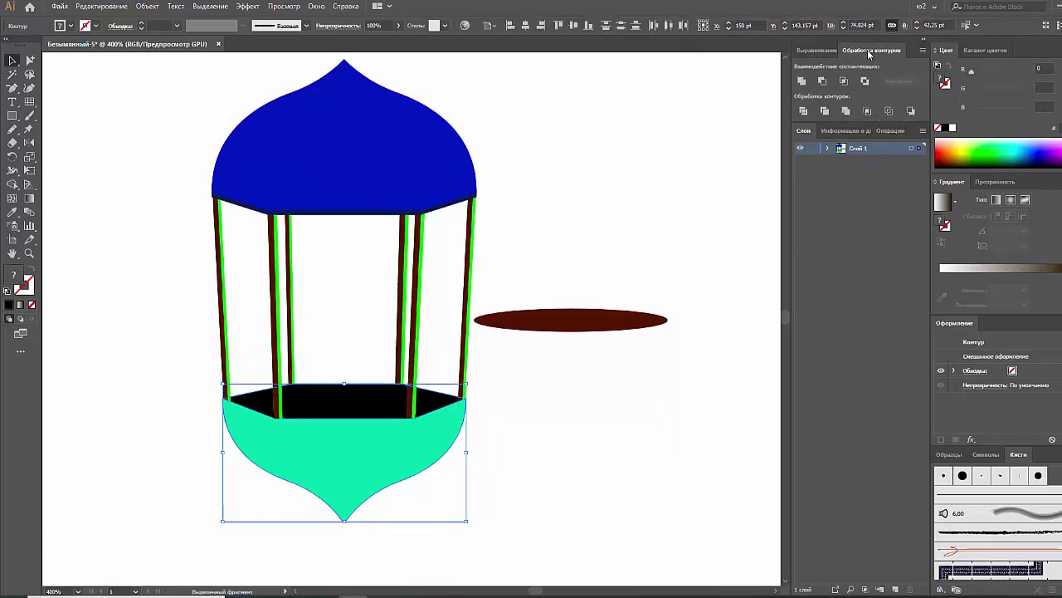
click(822, 81)
click(823, 83)
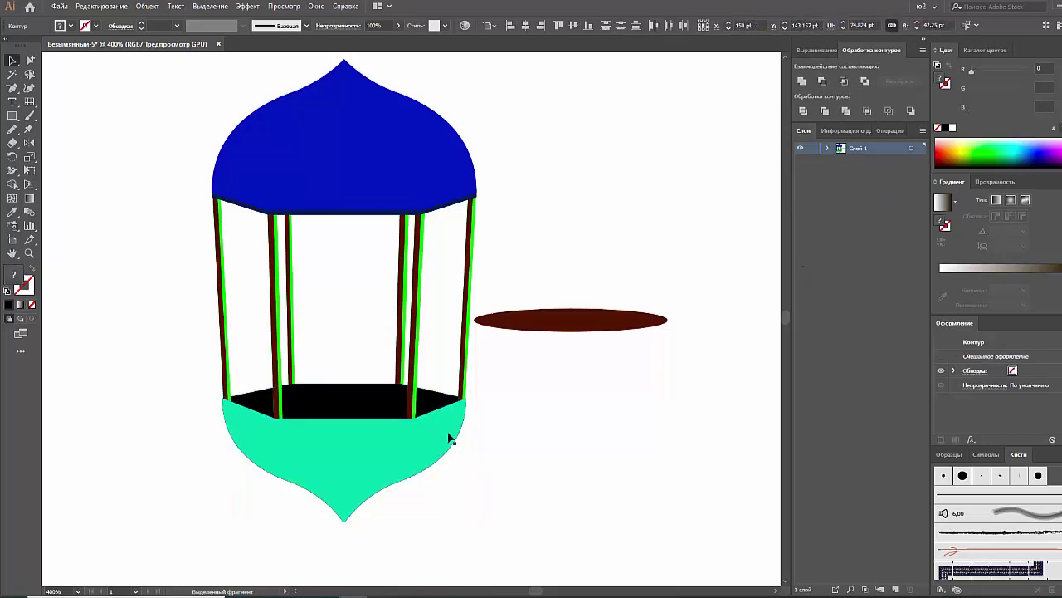
shift+click(390, 409)
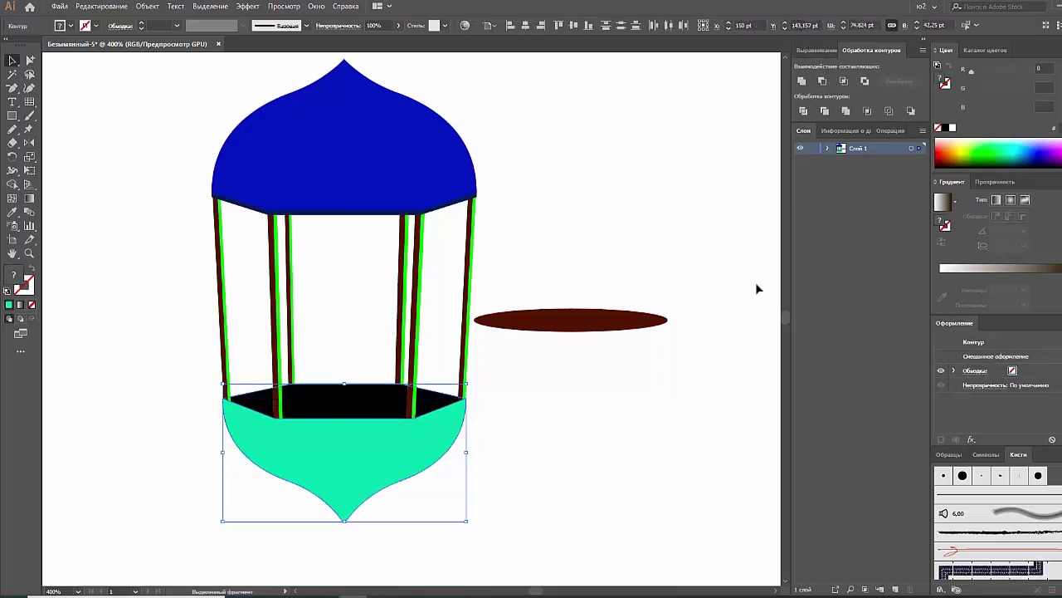
click(830, 83)
click(963, 148)
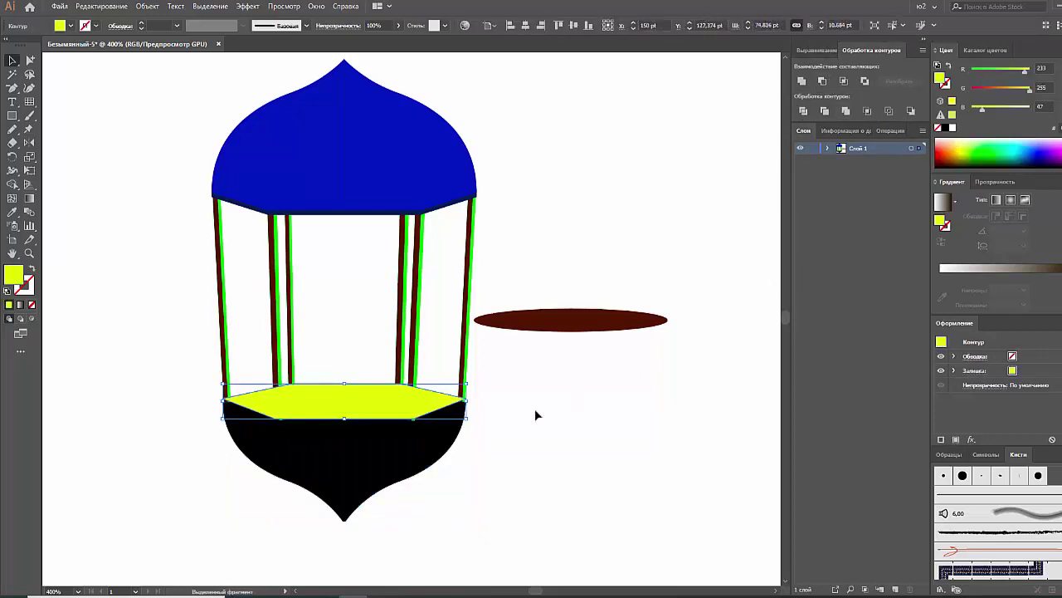
click(537, 415)
drag(508, 463, 564, 488)
key(ctrl+z)
key(ctrl+z)
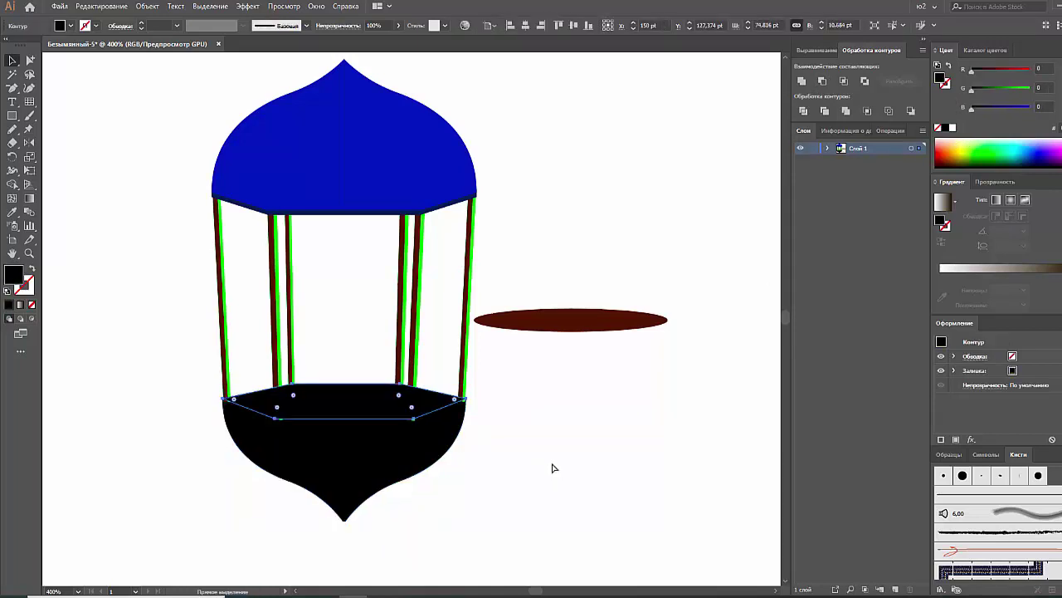
key(ctrl+z)
Step: Fill the separated hexagonal top dark blue
click(434, 470)
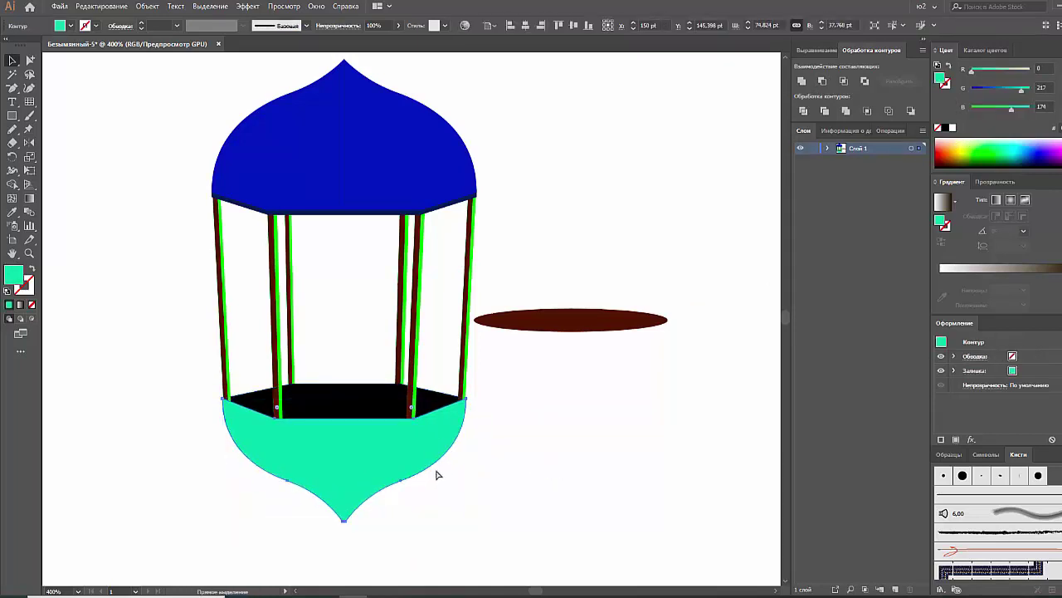
click(384, 415)
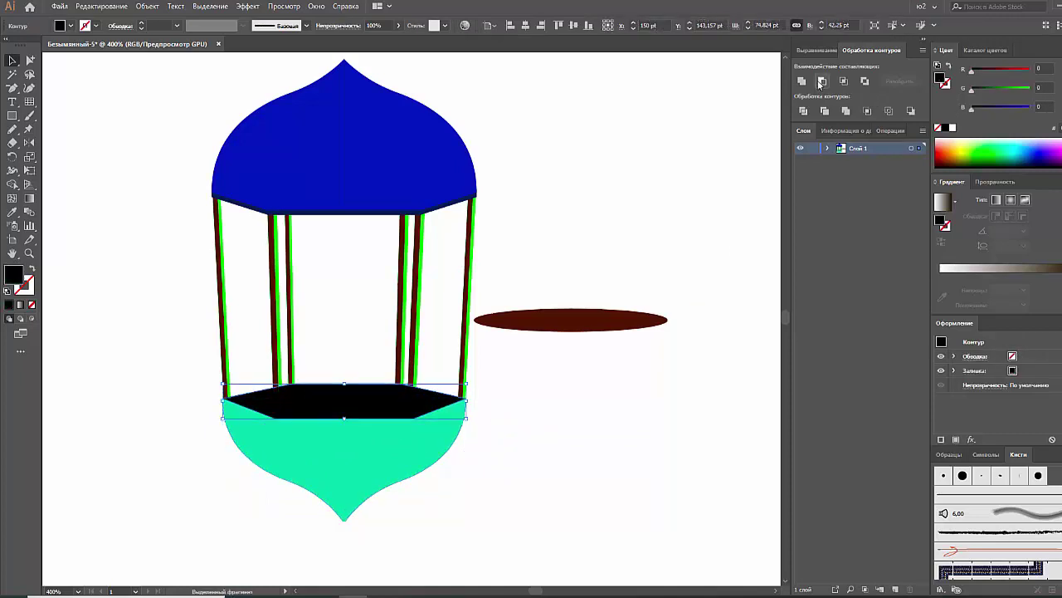
shift+click(309, 463)
click(1033, 147)
click(586, 301)
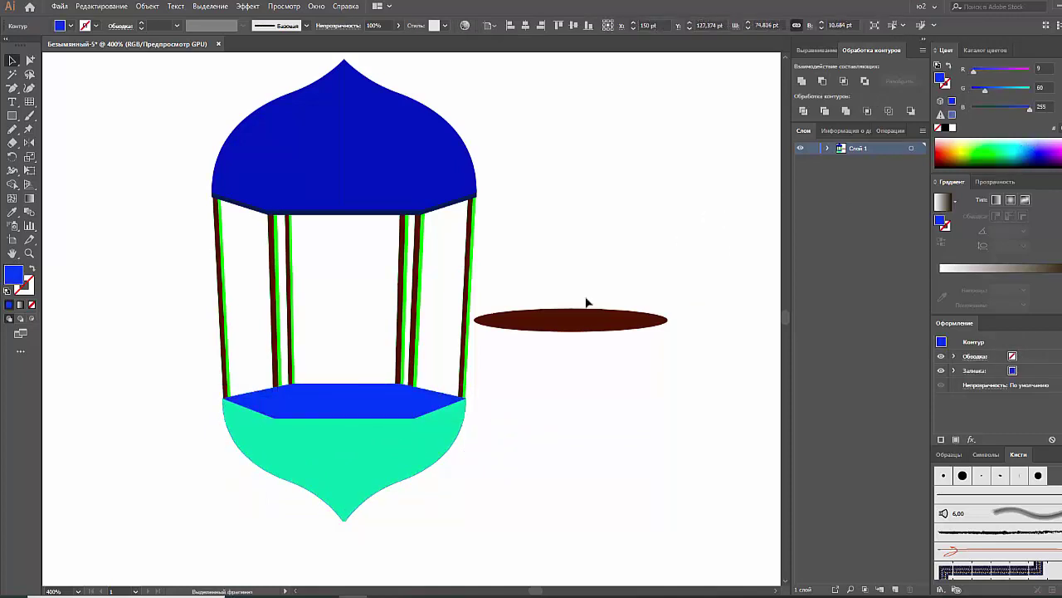
drag(393, 396, 430, 399)
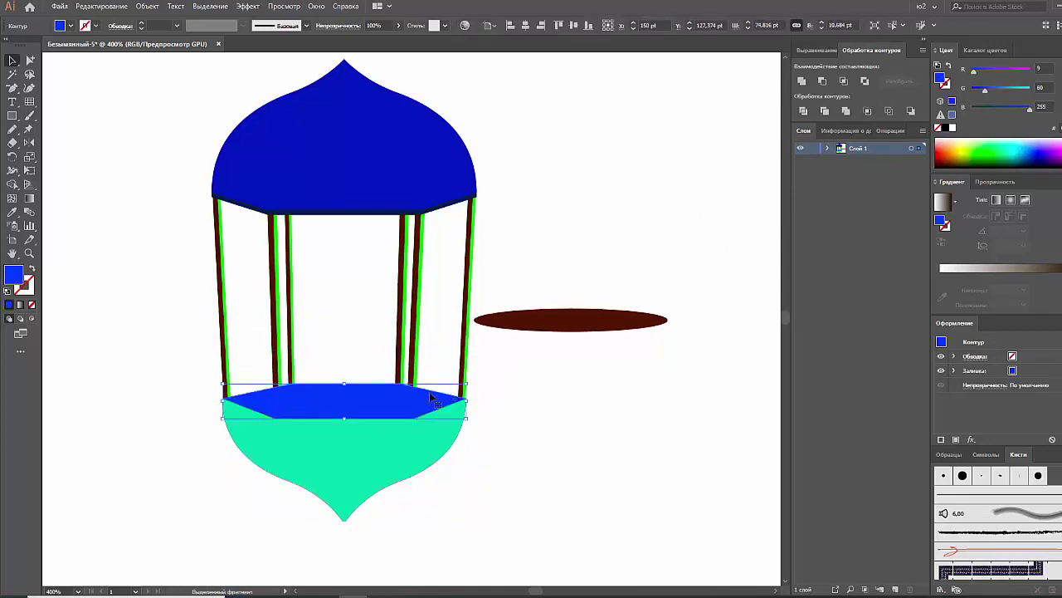
key(ctrl+z)
key(ctrl+shift+z)
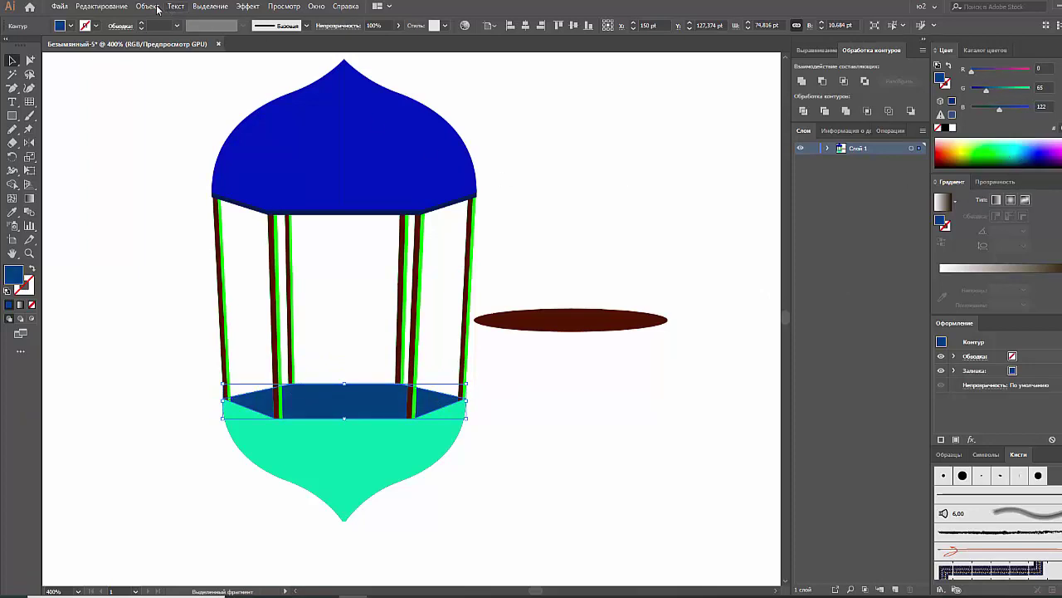
Step: Create a -1 pt Offset Path copy inset inside the hexagonal top
click(157, 8)
click(374, 312)
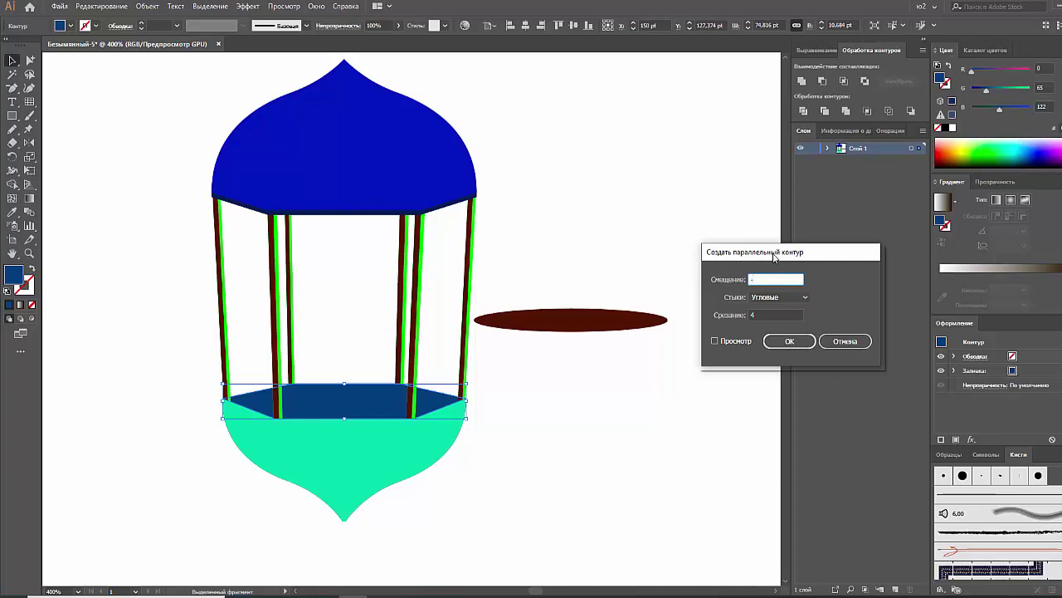
click(739, 338)
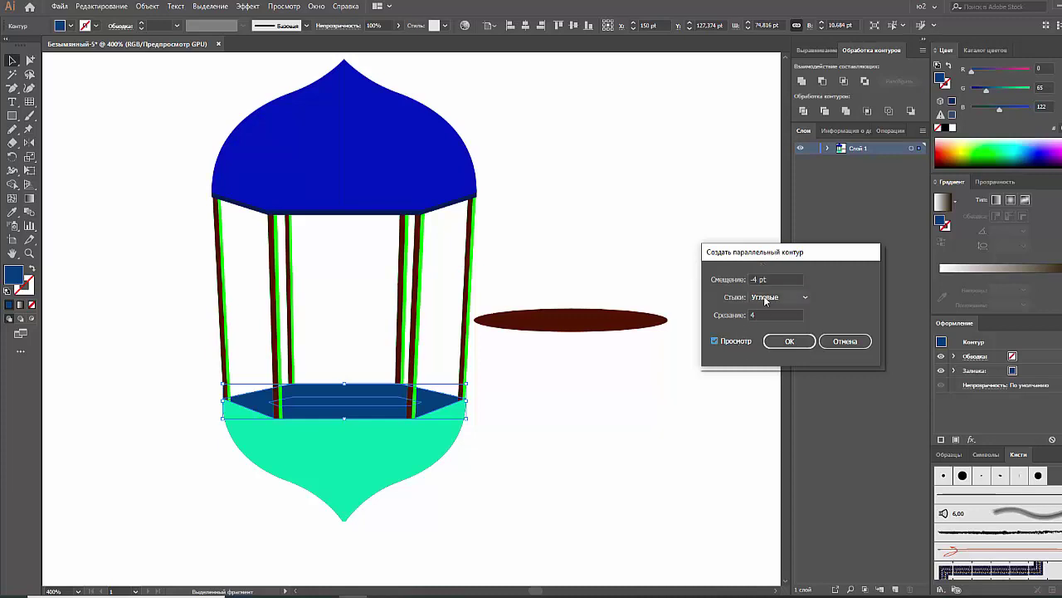
drag(752, 279, 789, 278)
text(-2)
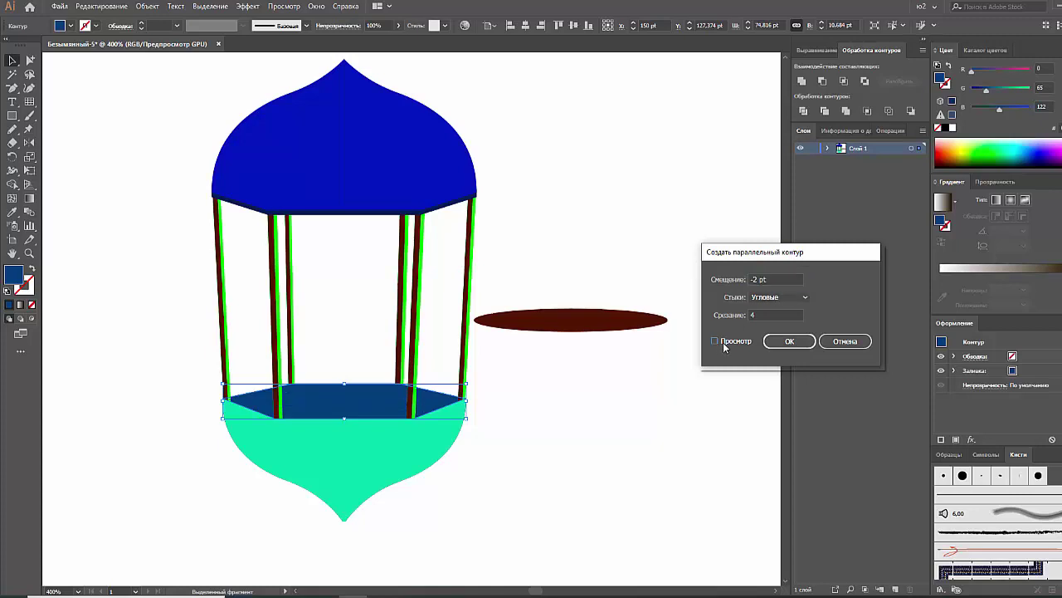
click(779, 279)
text(-1)
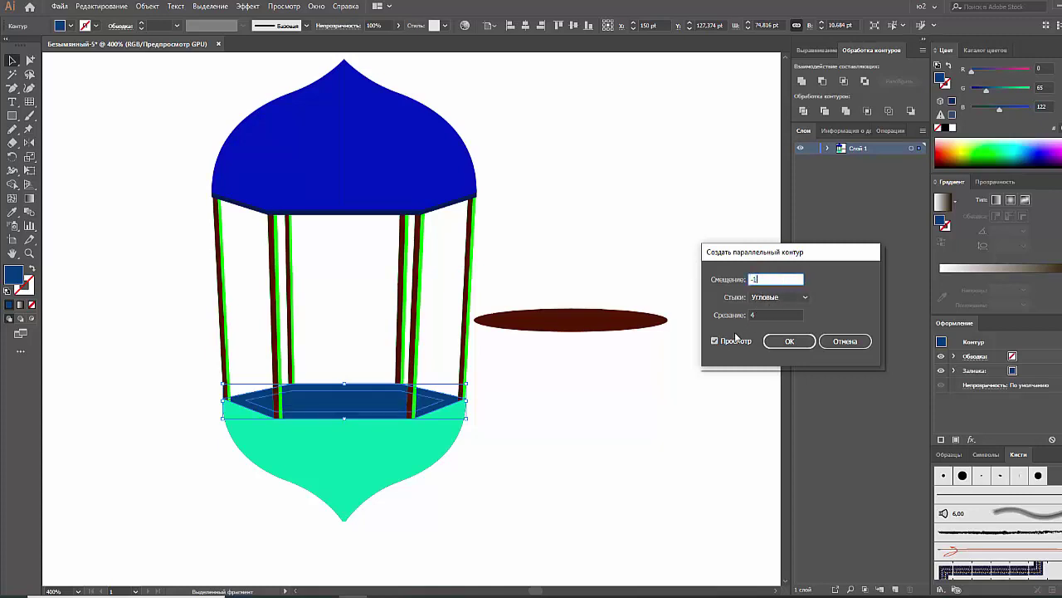
click(789, 341)
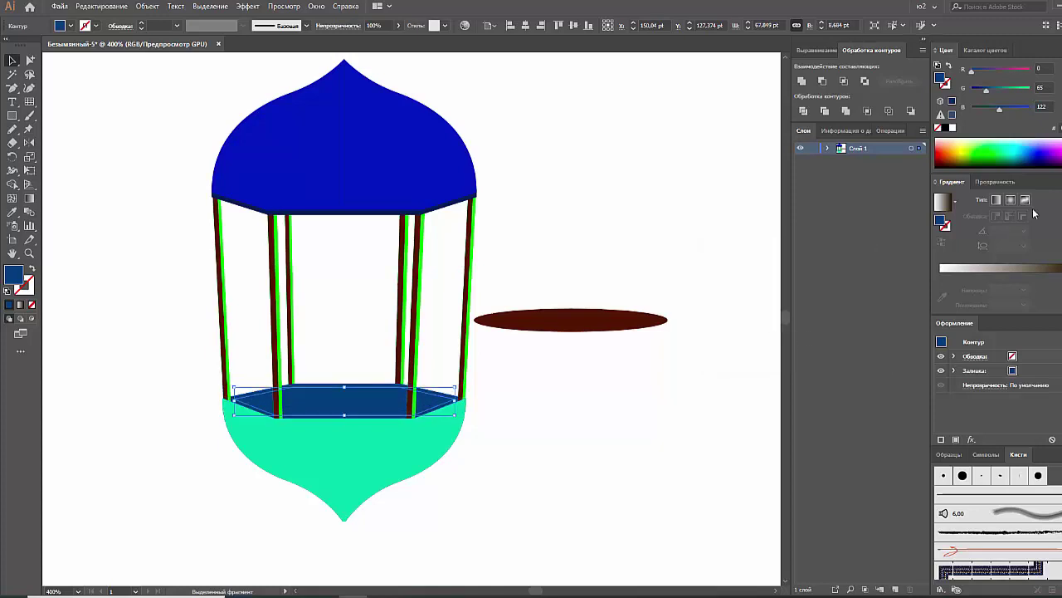
Step: Fill the inset hexagon red, leaving a thin blue rim
click(1046, 162)
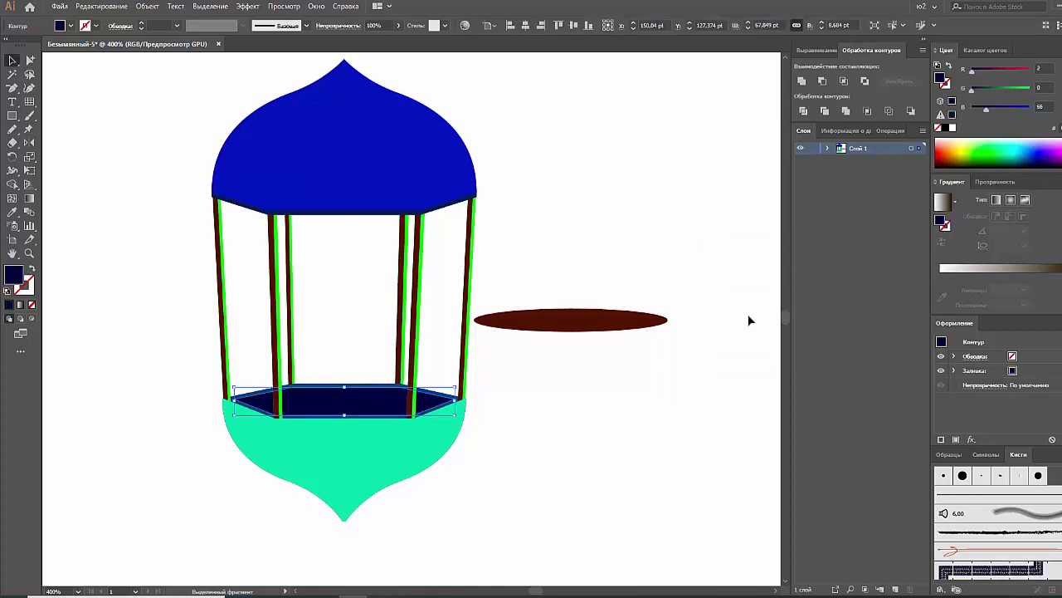
click(950, 153)
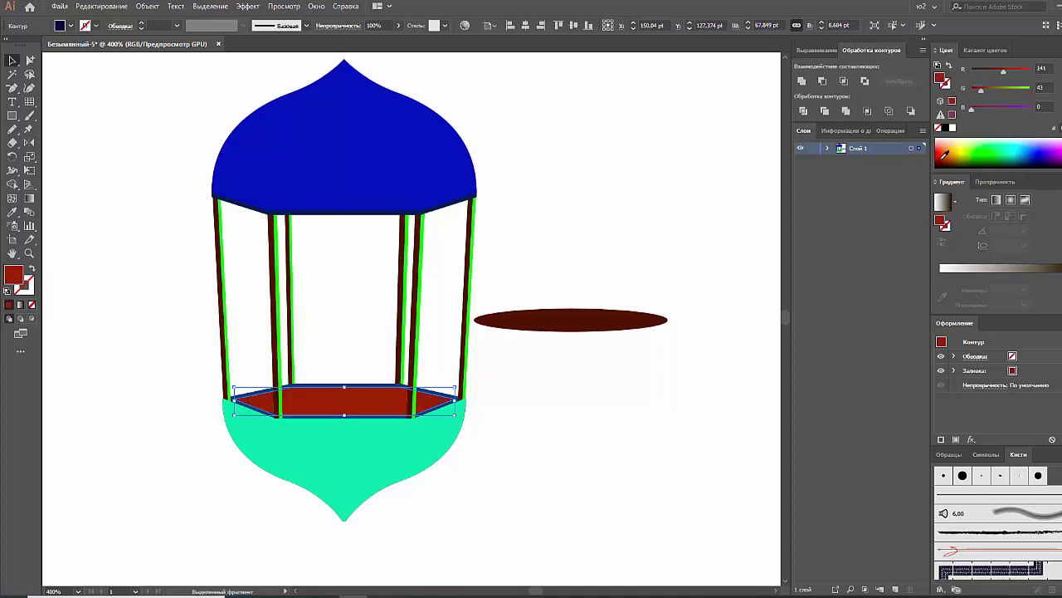
click(678, 389)
Step: Move the brown ellipse up and to the right of the gazebo
click(608, 322)
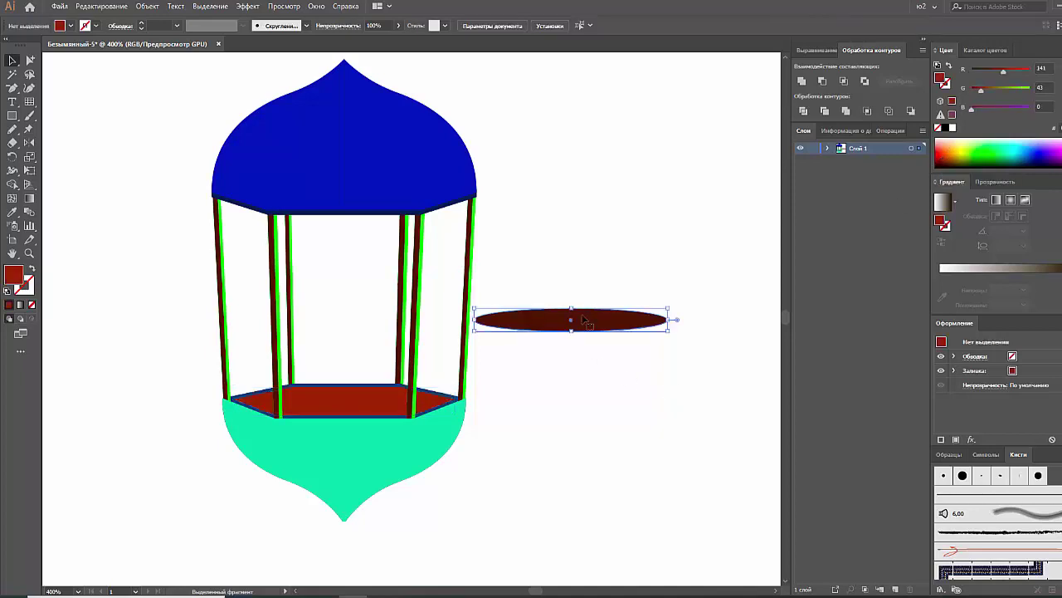
drag(608, 322, 657, 244)
click(607, 323)
scroll(593, 348, up, 2)
Step: Select both dome halves and unite them into one shape with Pathfinder
click(423, 212)
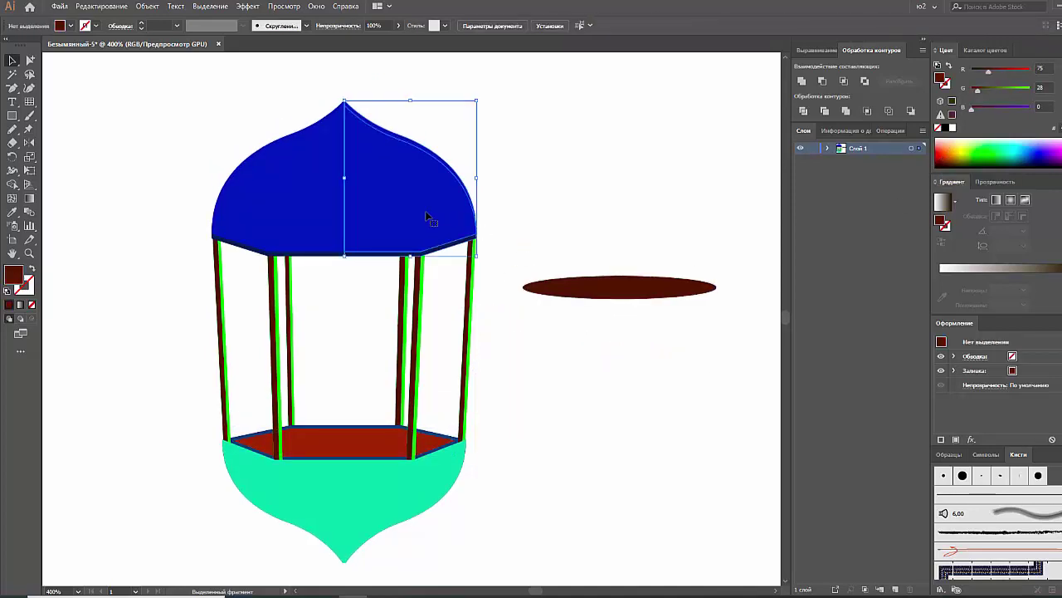
click(307, 179)
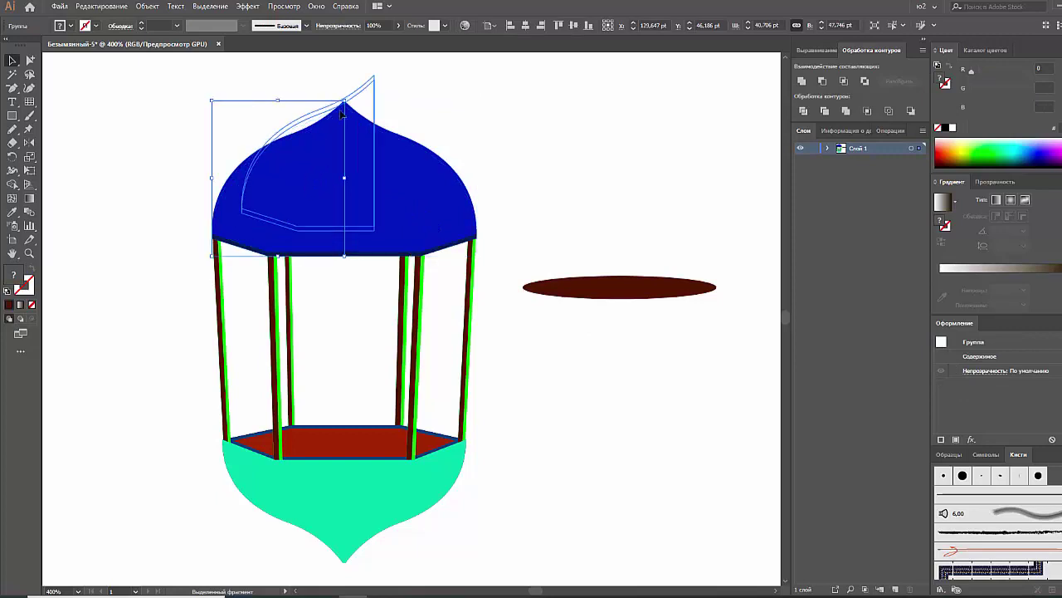
drag(309, 178, 349, 123)
key(ctrl+z)
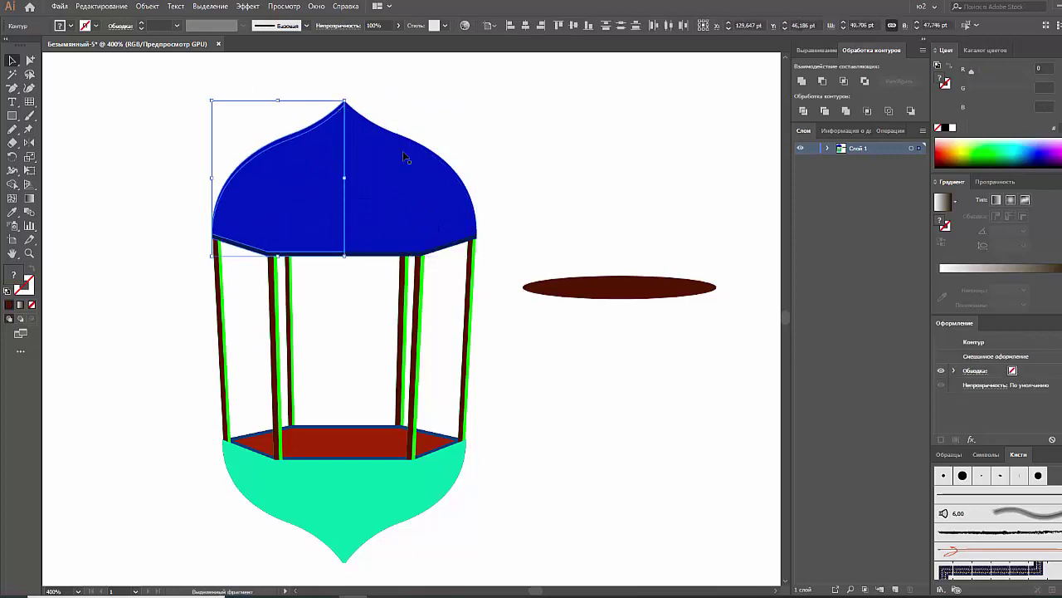
click(407, 142)
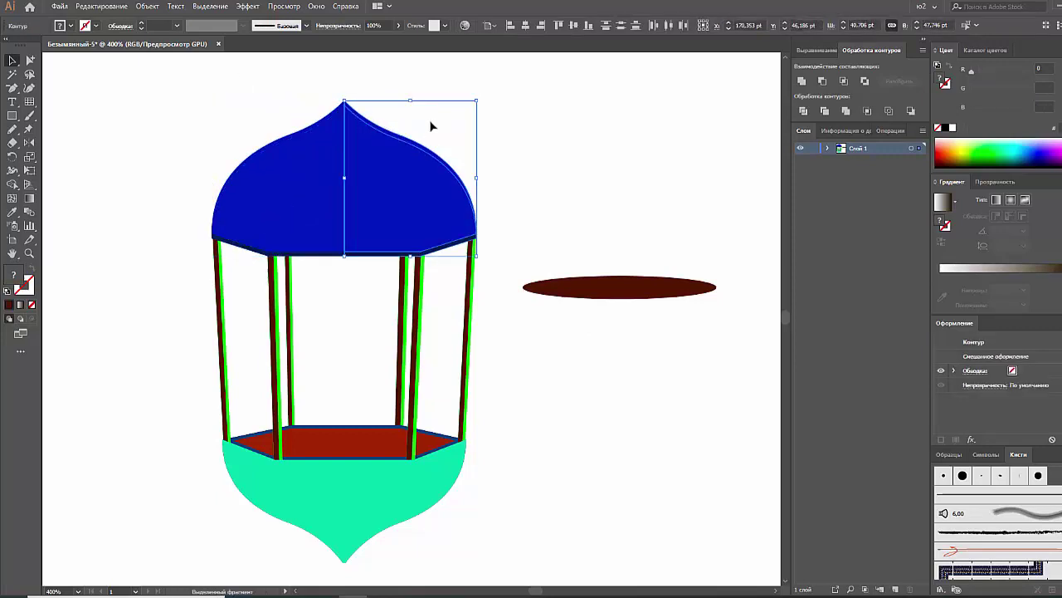
shift+click(321, 168)
click(622, 147)
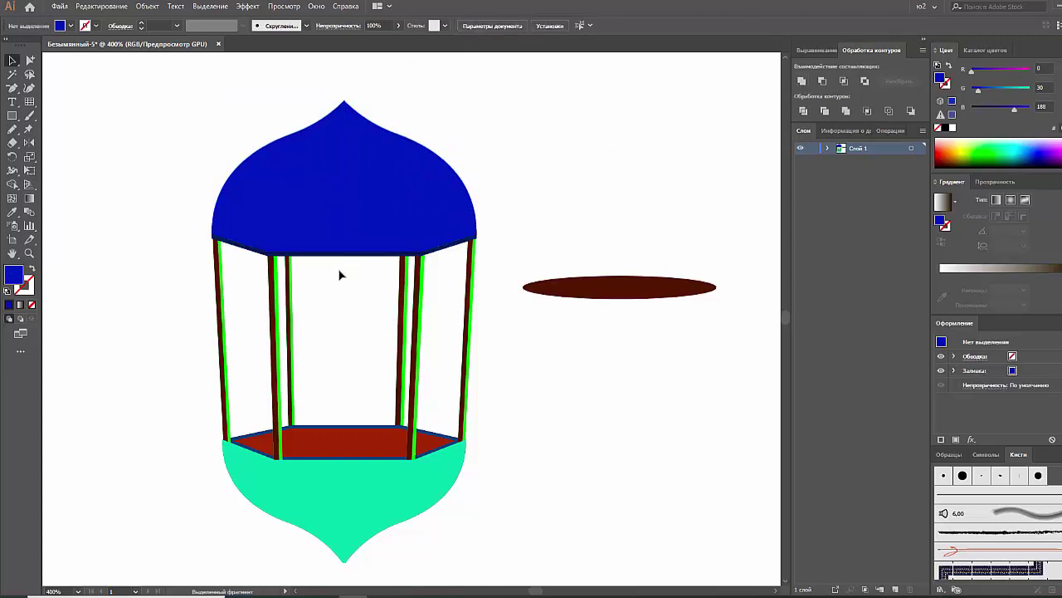
click(344, 254)
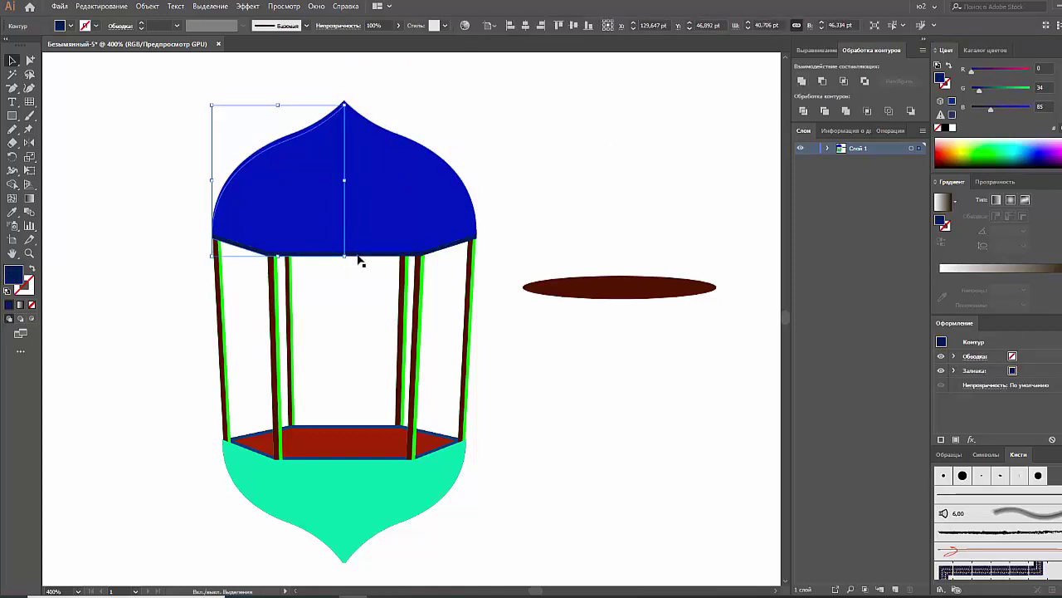
shift+click(359, 254)
click(801, 83)
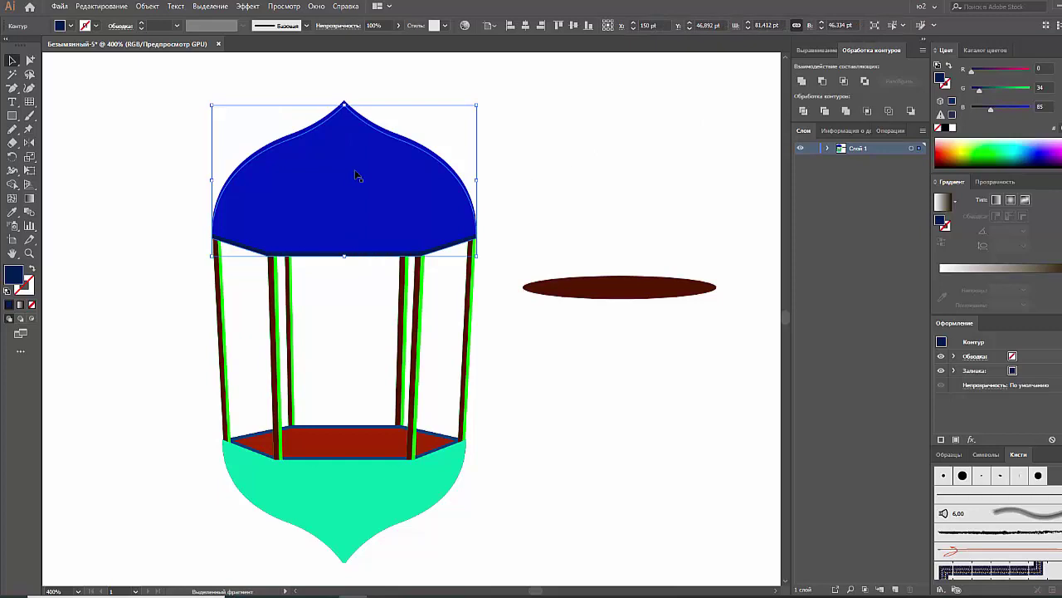
Step: Deselect the dome and zoom out with Ctrl+- to show the whole page
click(13, 142)
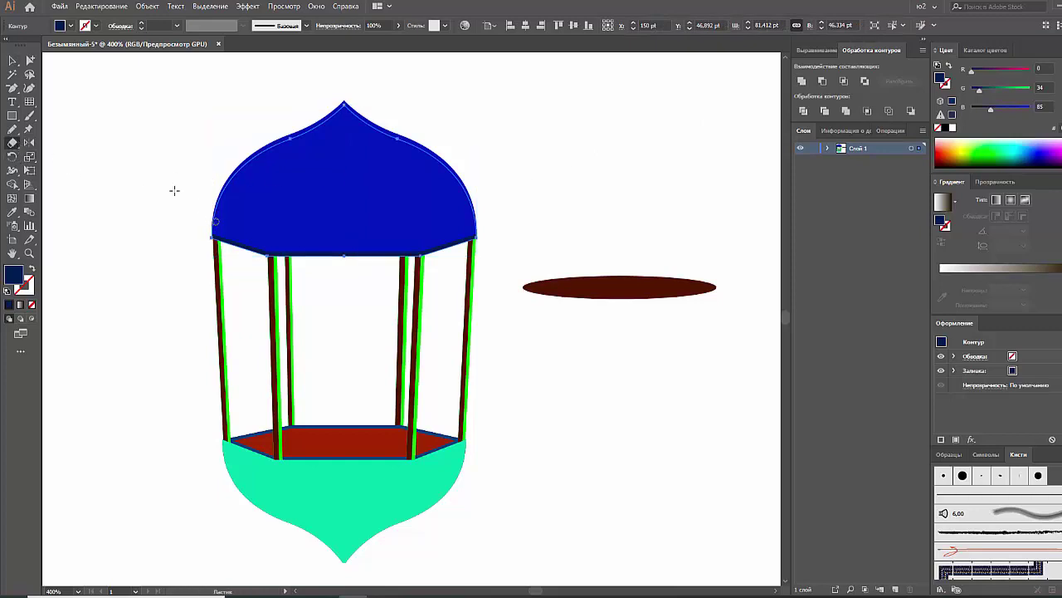
key(v)
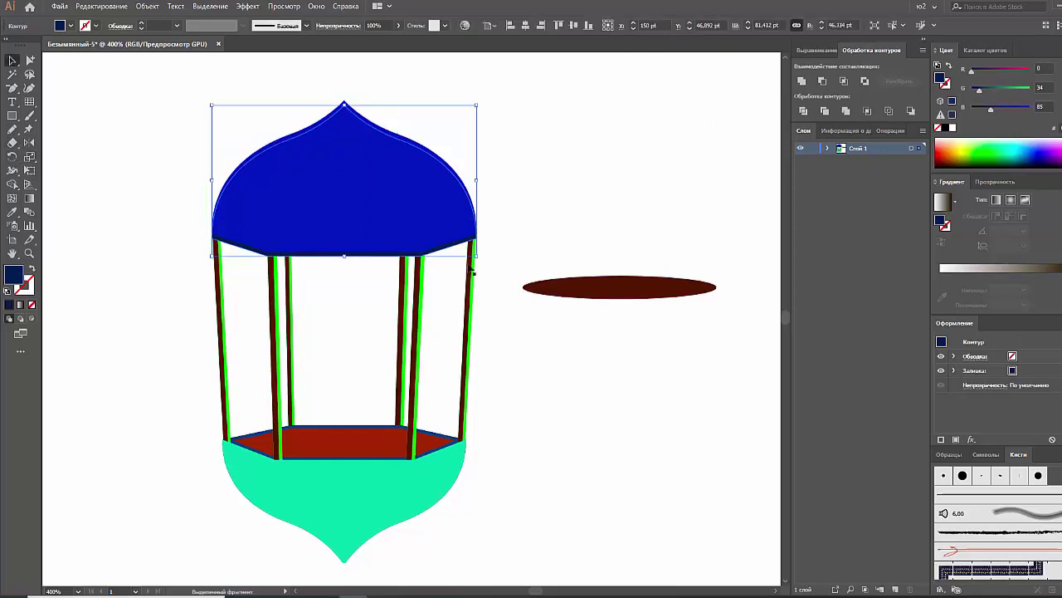
click(544, 171)
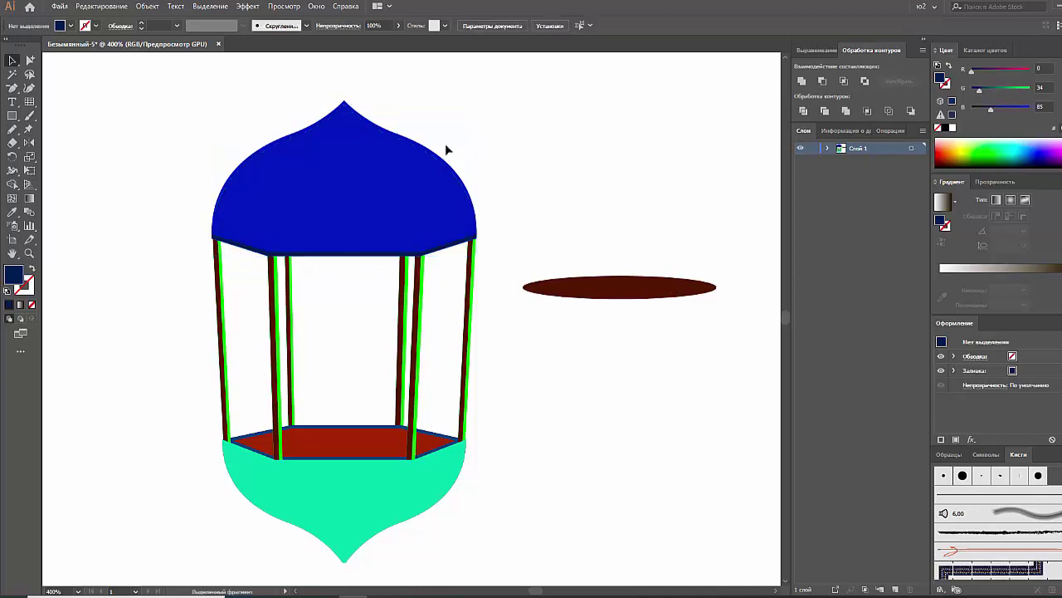
drag(445, 149, 415, 118)
key(ctrl+z)
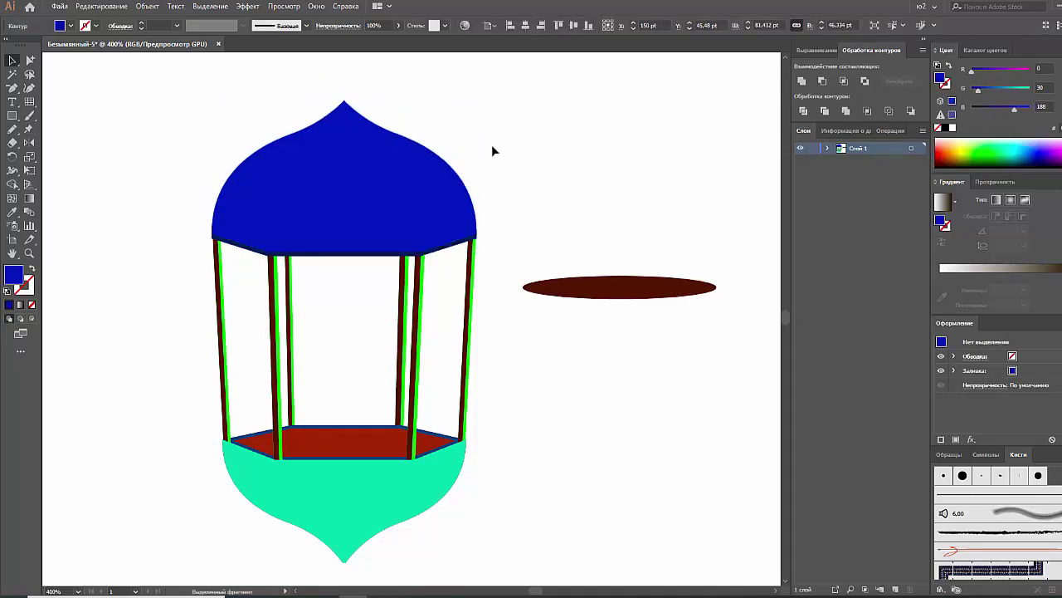
click(492, 150)
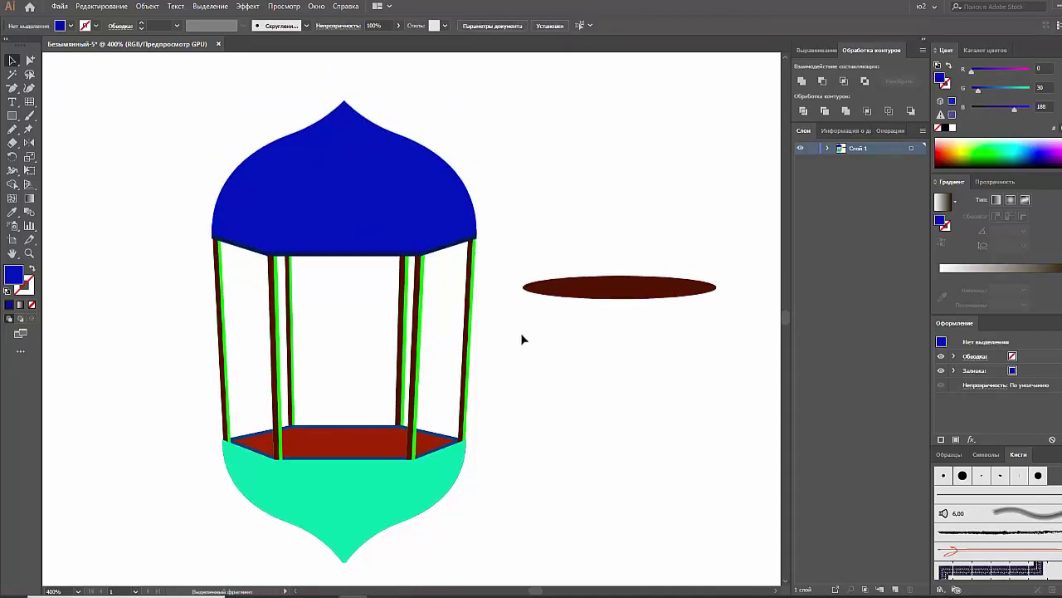
key(ctrl+minus)
key(ctrl+minus)
key(ctrl+minus)
Step: Delete the brown ellipse from the artboard
key(ctrl+plus)
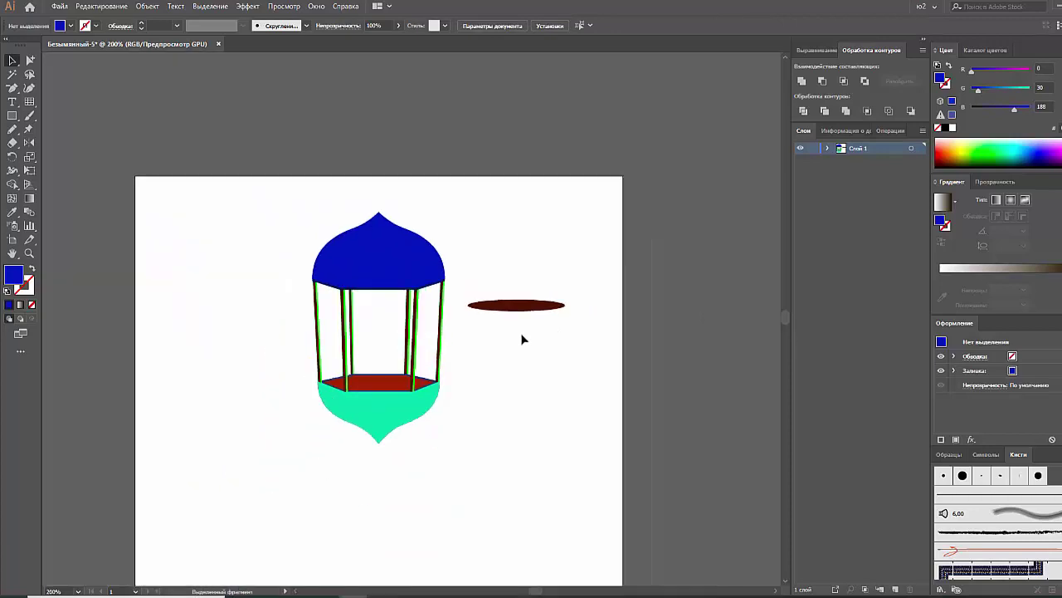
click(523, 305)
key(ctrl+x)
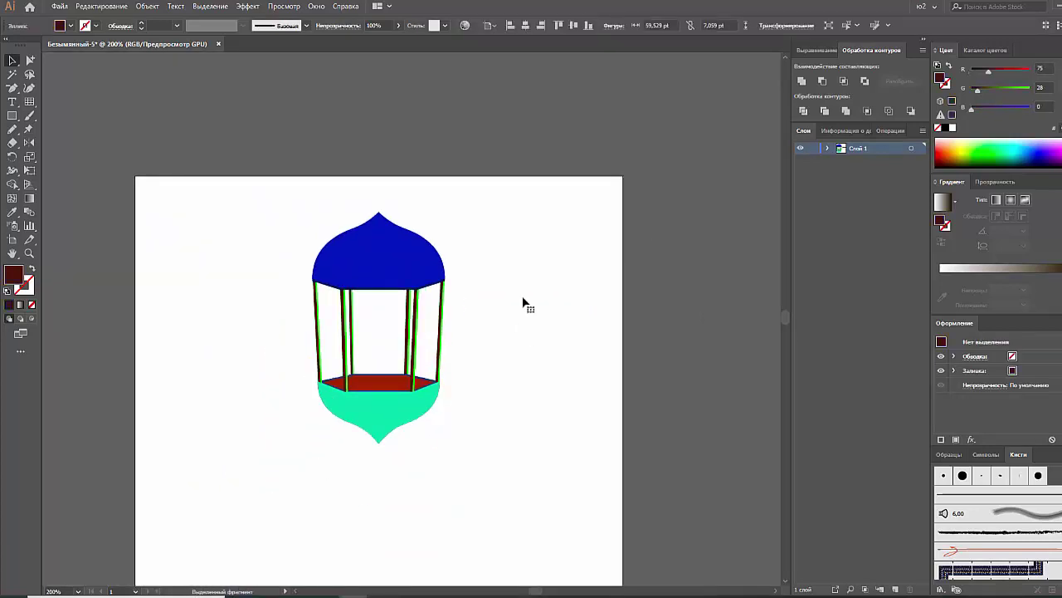
scroll(508, 329, down, 1)
Step: Paste a teal copy behind the base and shrink the base slightly
click(412, 398)
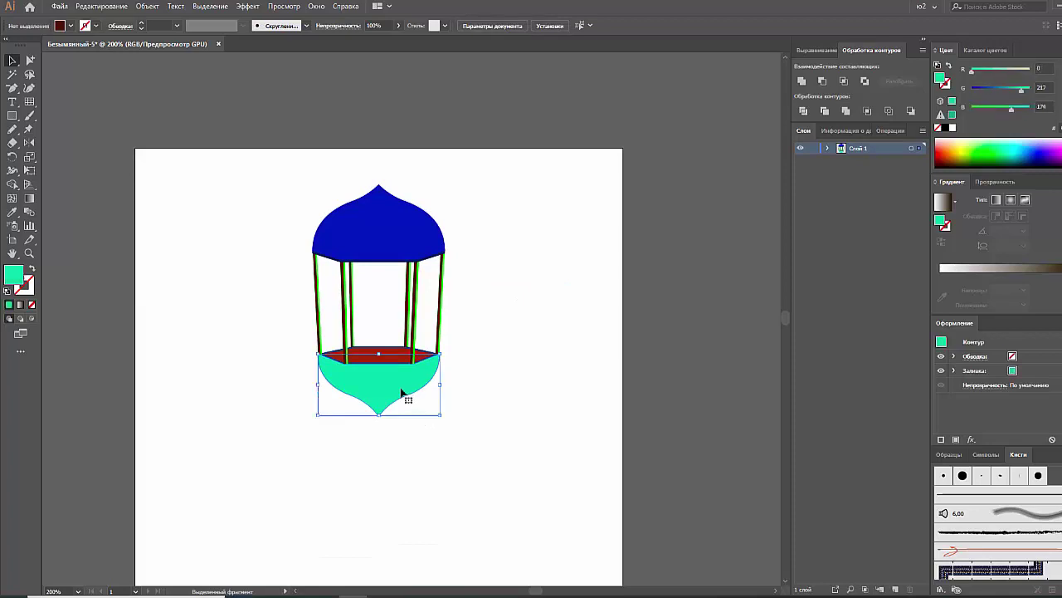
key(ctrl+c)
key(ctrl+b)
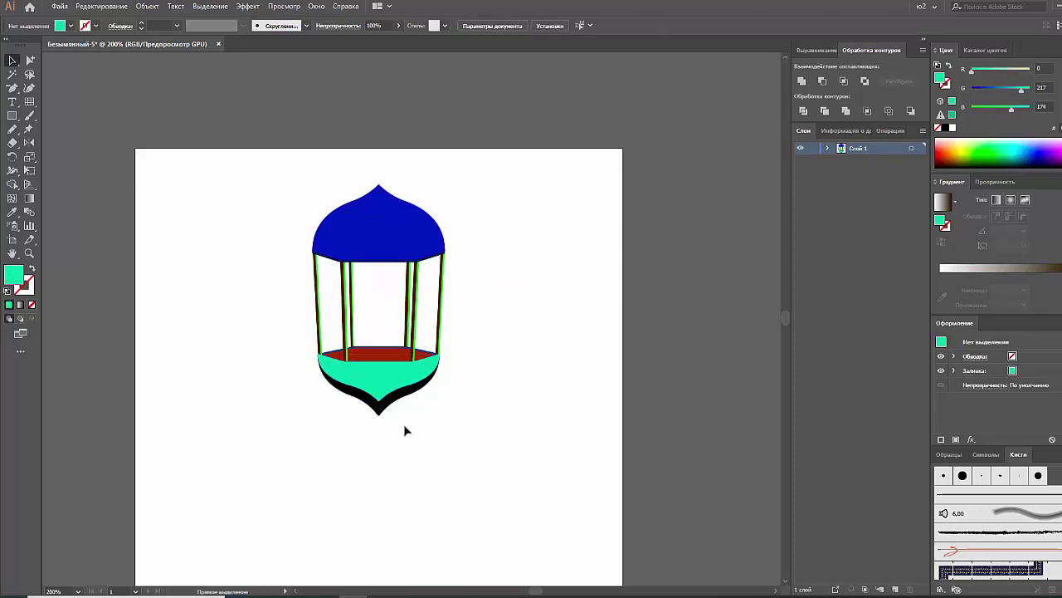
click(383, 385)
drag(377, 405, 378, 403)
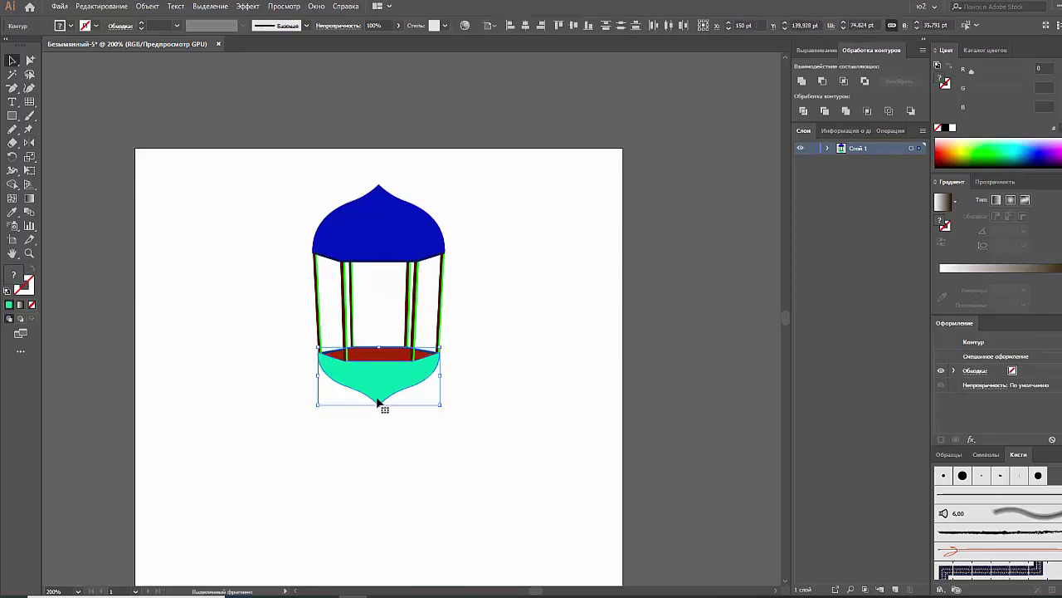
click(326, 412)
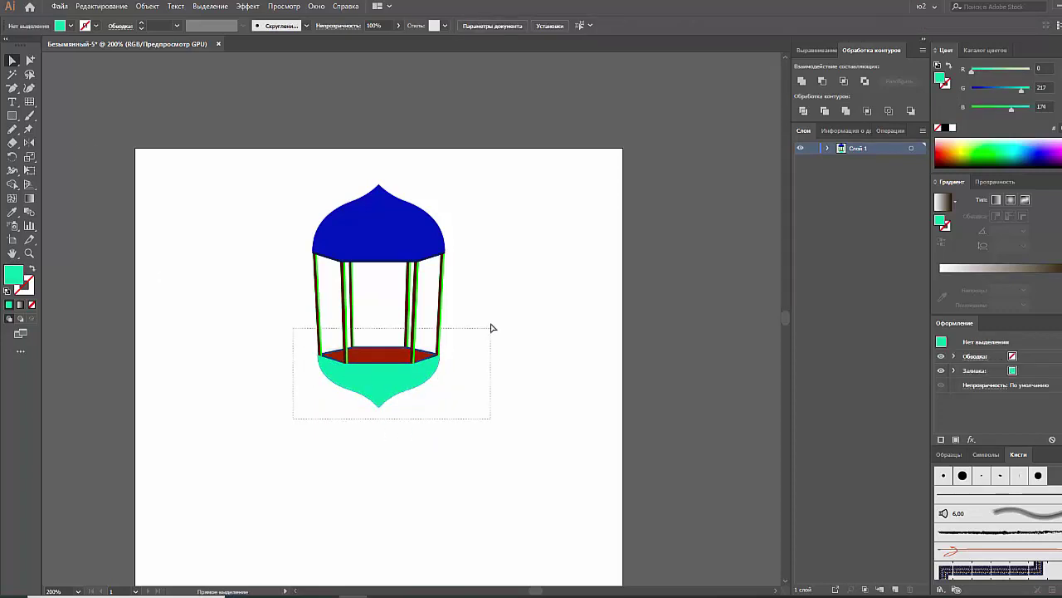
Step: Drag the red floor and teal base downward to lengthen the columns
drag(293, 424, 495, 325)
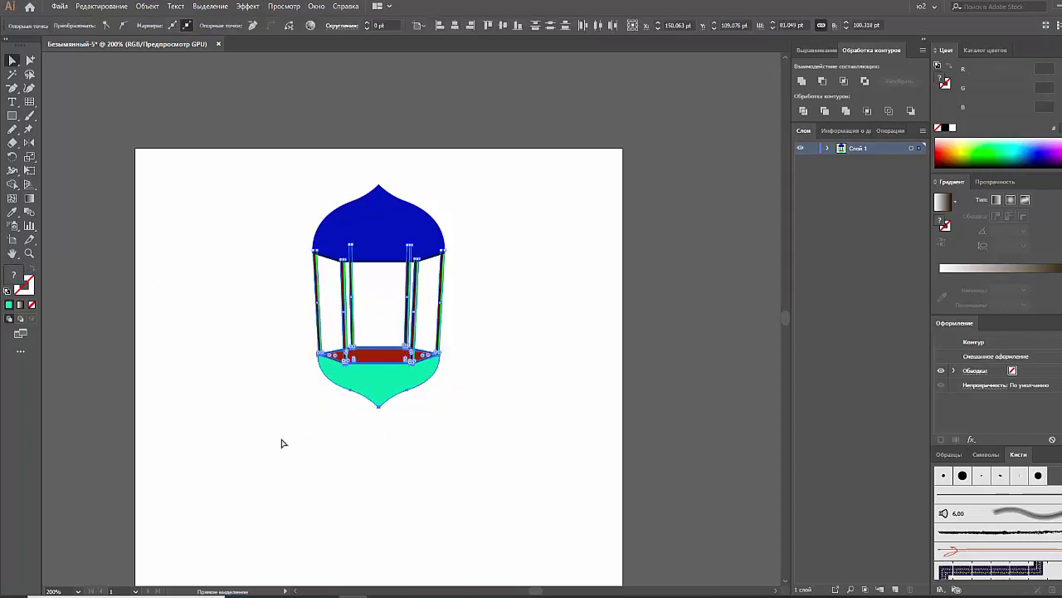
drag(282, 441, 481, 311)
drag(378, 406, 384, 435)
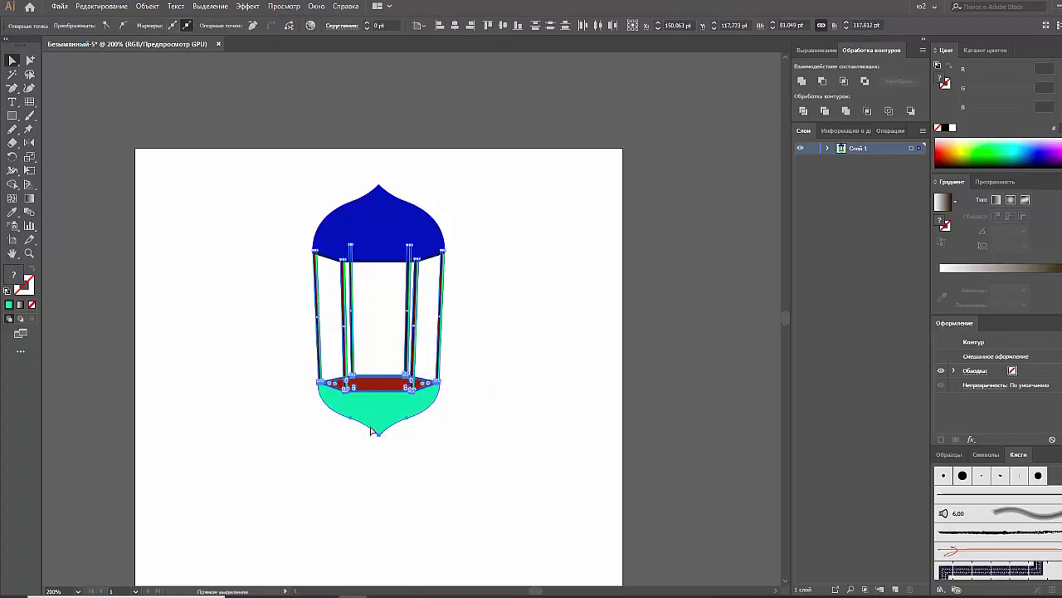
click(259, 286)
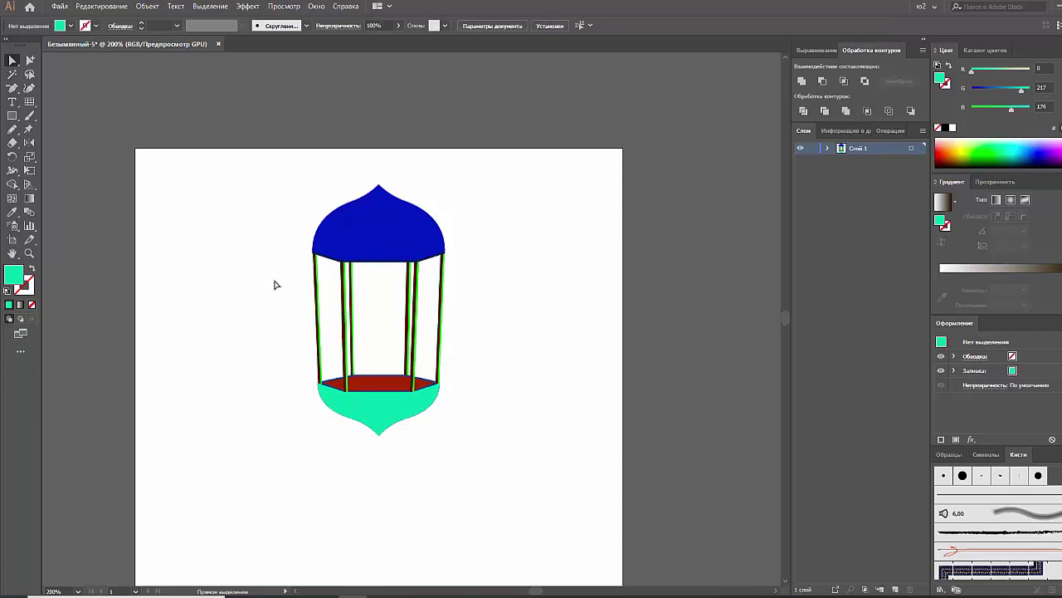
click(374, 221)
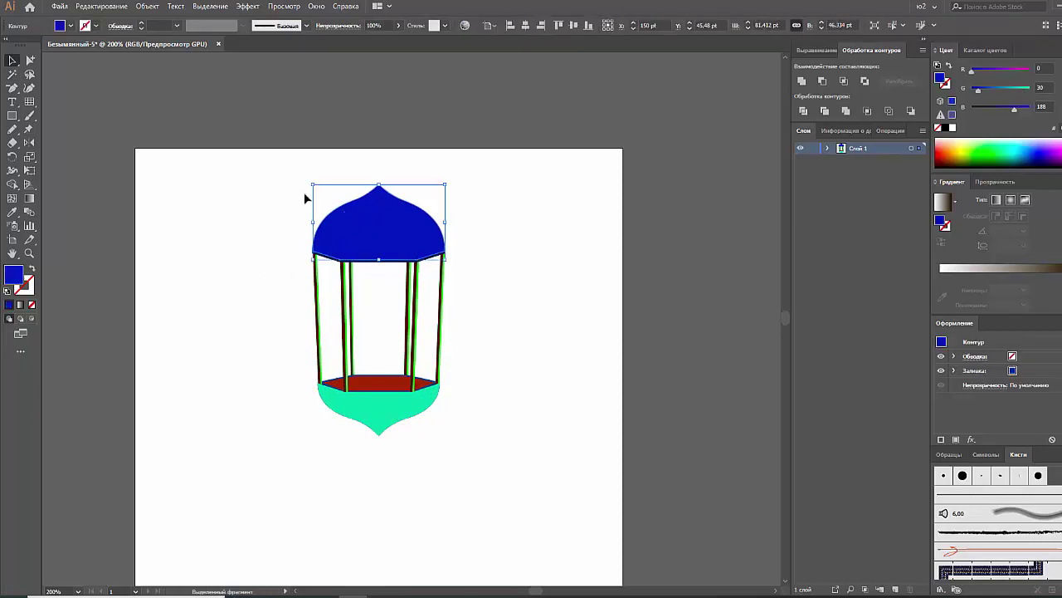
click(248, 7)
mouse_move(271, 71)
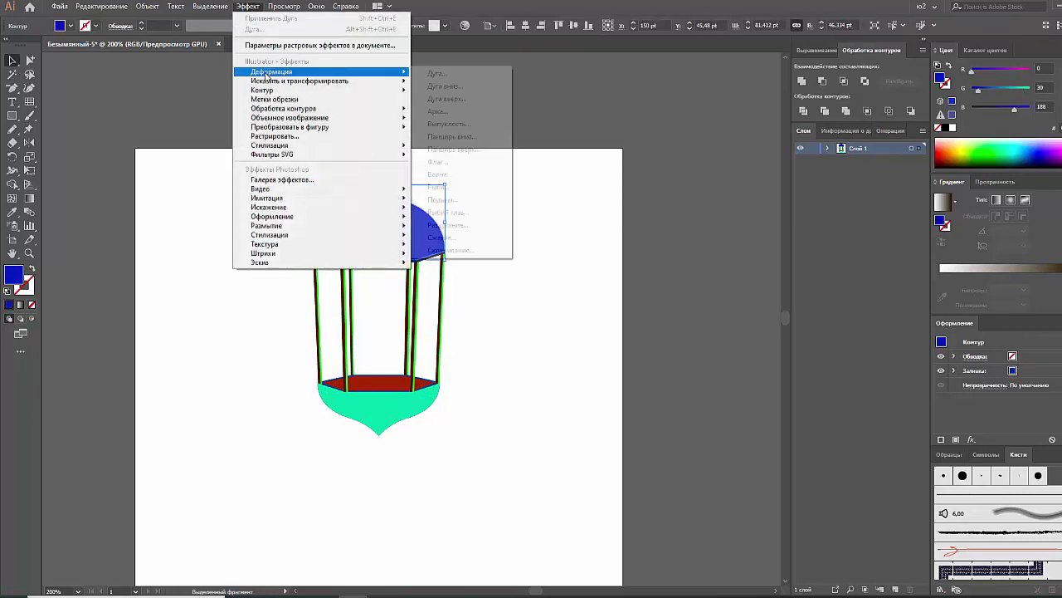
click(431, 71)
drag(840, 154, 825, 156)
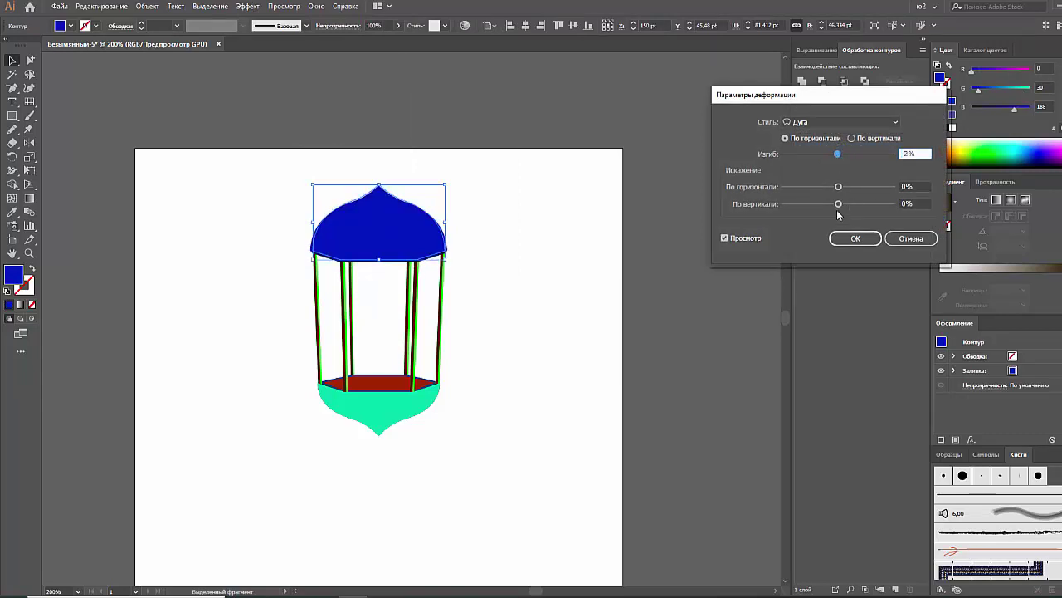
mouse_move(838, 204)
mouse_down()
mouse_move(824, 205)
mouse_move(857, 206)
mouse_move(837, 204)
mouse_move(853, 187)
mouse_move(820, 188)
mouse_move(838, 187)
mouse_move(850, 206)
mouse_up()
drag(838, 154, 826, 157)
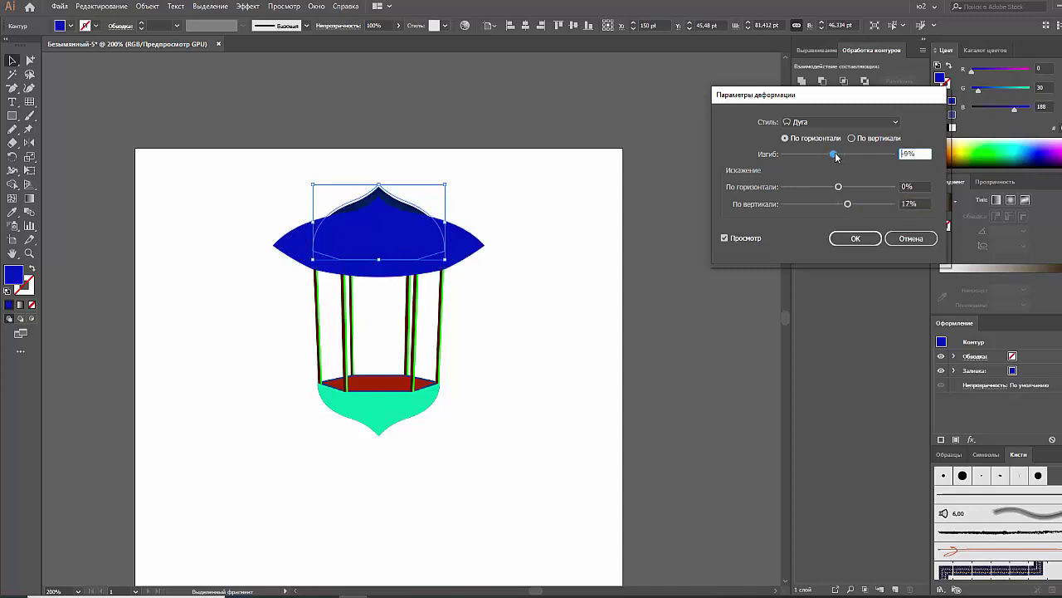
drag(826, 157, 846, 157)
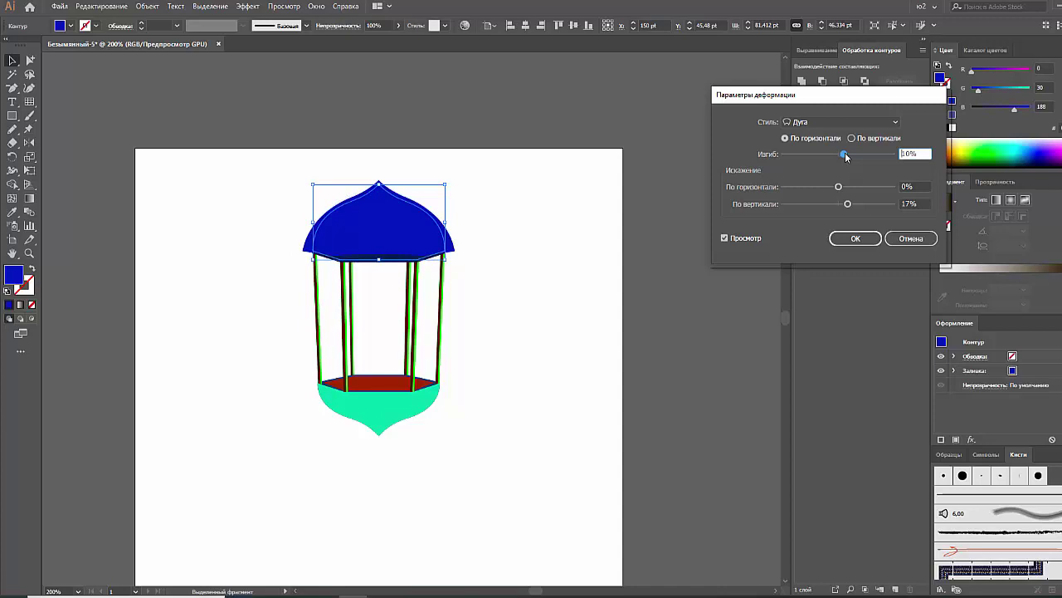
click(910, 238)
Step: Nudge the dome's top anchor upward for a slightly taller spire
click(535, 268)
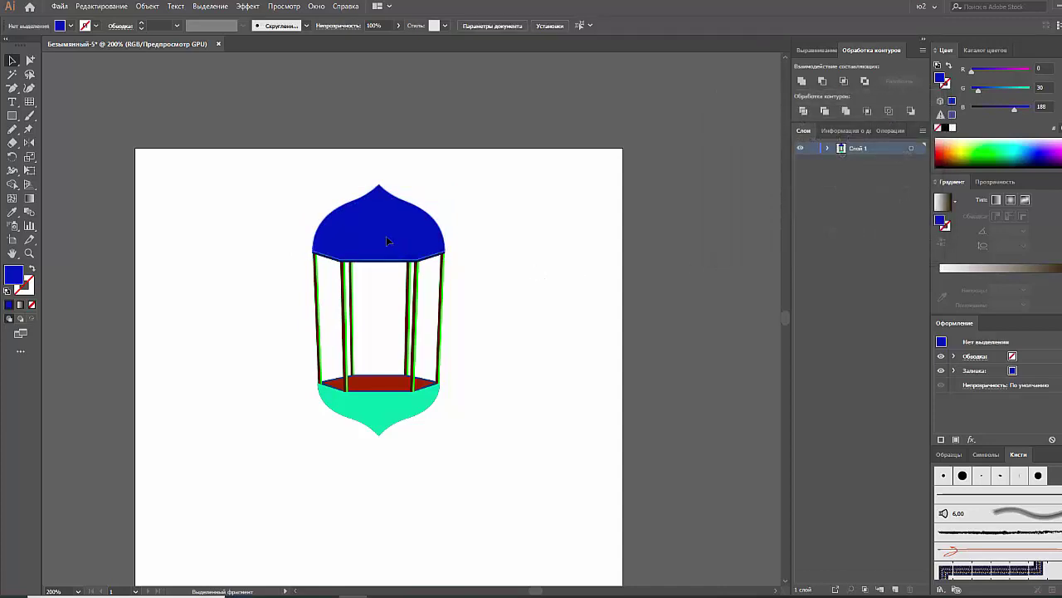
click(386, 241)
drag(385, 194, 381, 187)
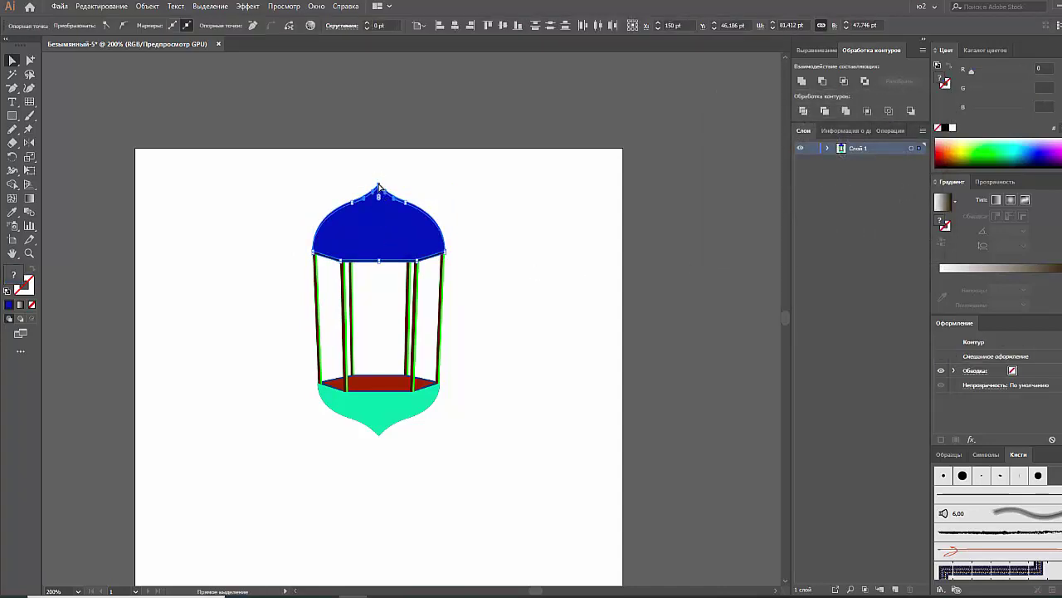
key(Up)
key(Up)
key(Up)
key(Up)
key(Up)
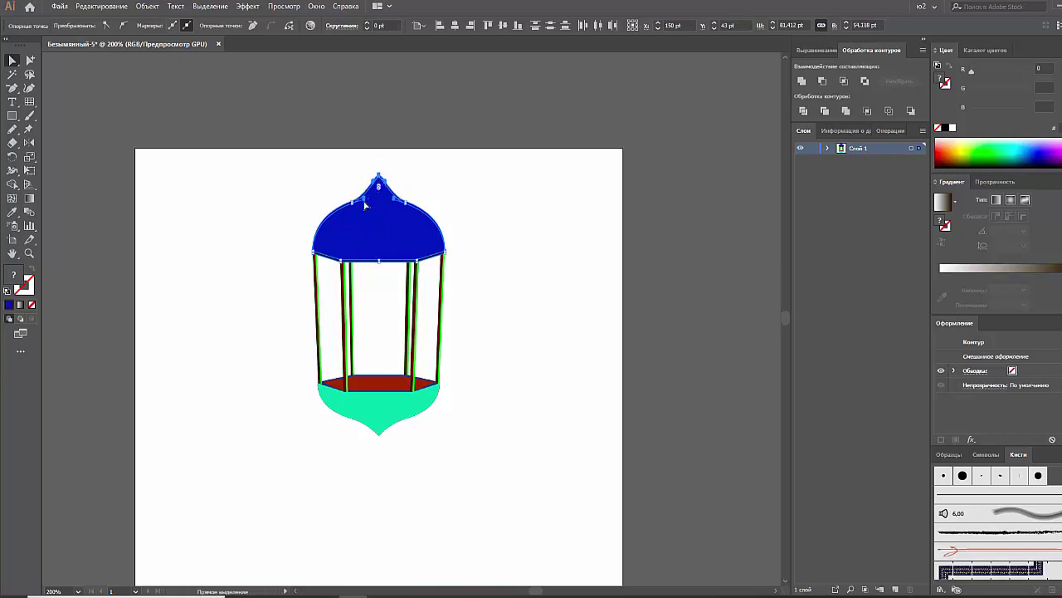
click(366, 207)
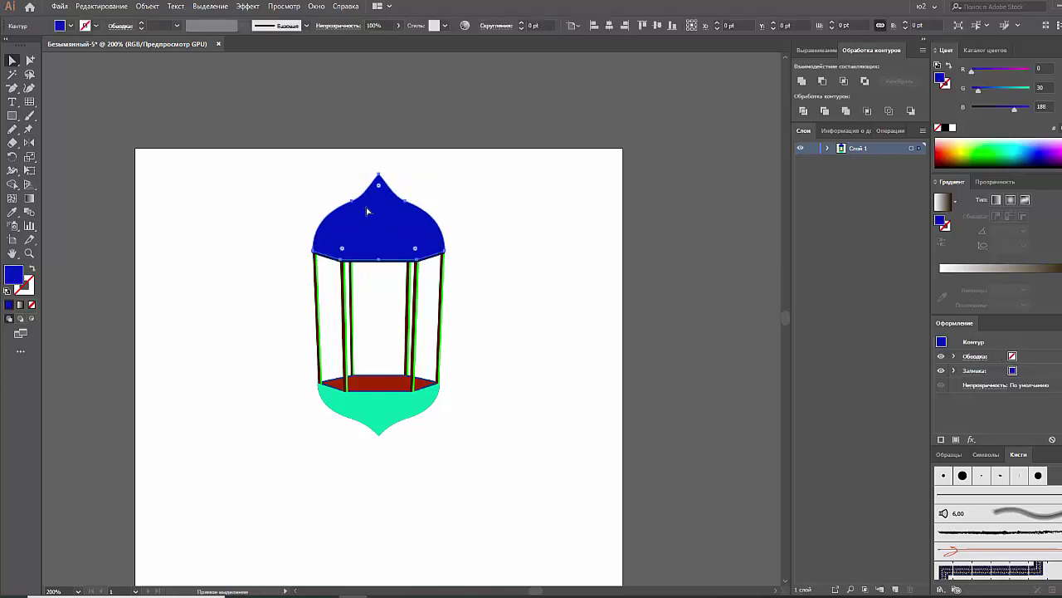
click(367, 201)
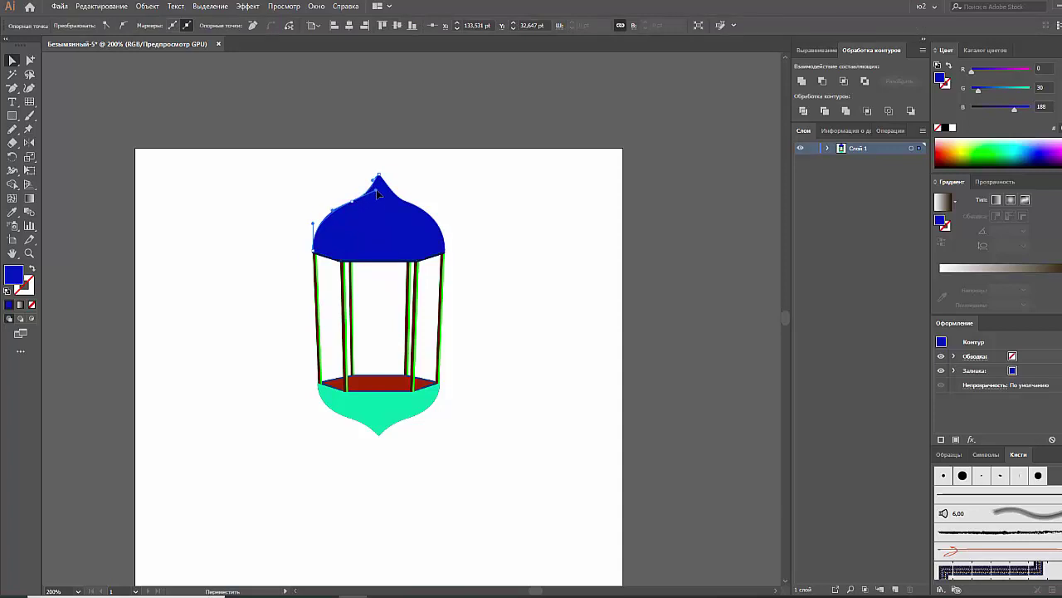
click(362, 198)
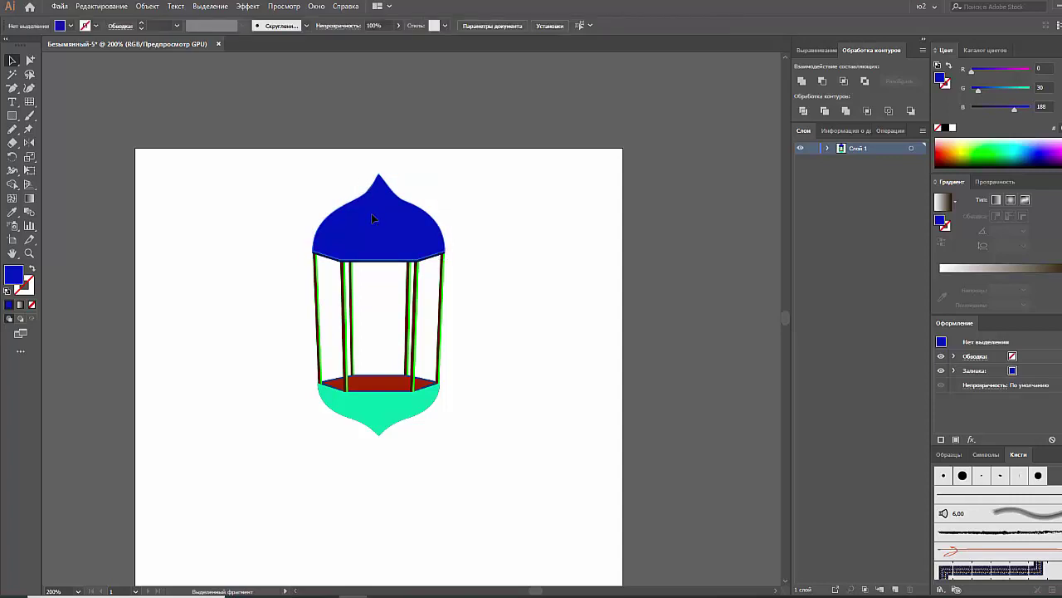
click(236, 190)
Step: Erase the dome's right half and reflect a copy of the left half across
key(shift+e)
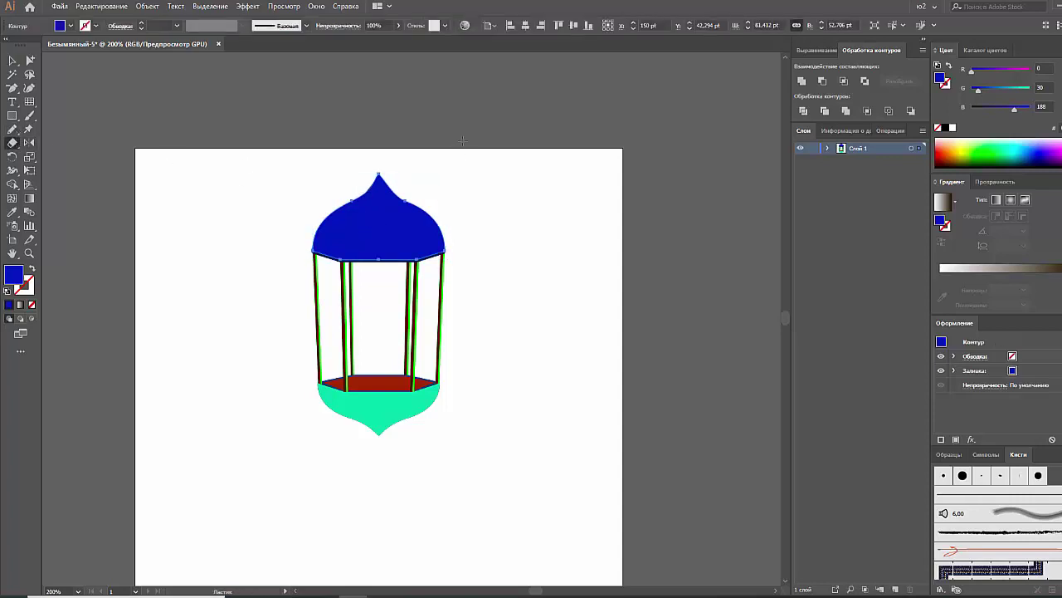
drag(463, 141, 377, 311)
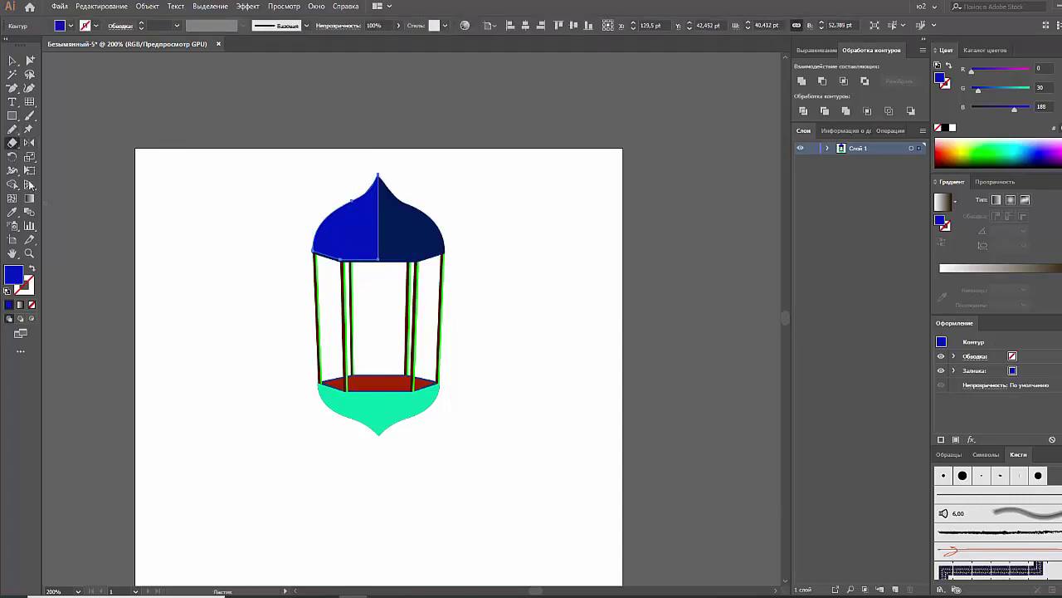
key(o)
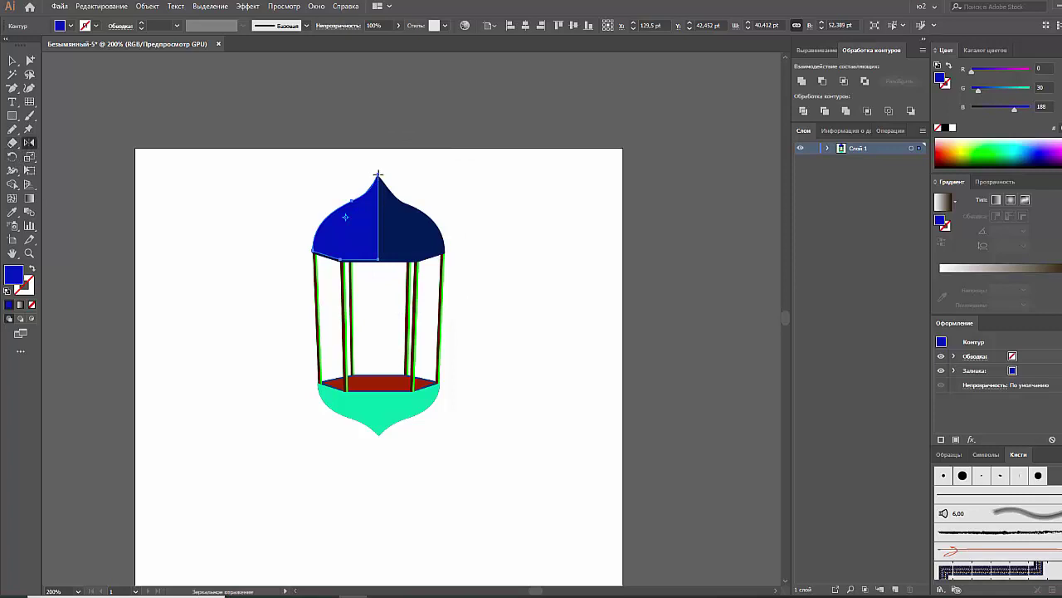
drag(364, 225, 395, 225)
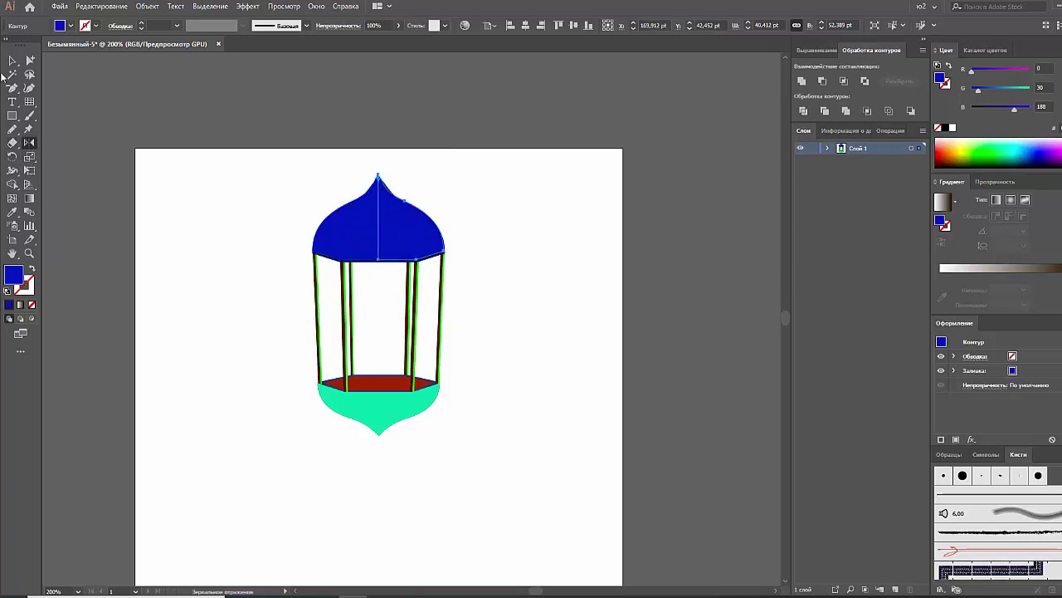
key(v)
Step: Unite the two mirrored dome halves into one shape with Pathfinder
click(184, 128)
click(419, 235)
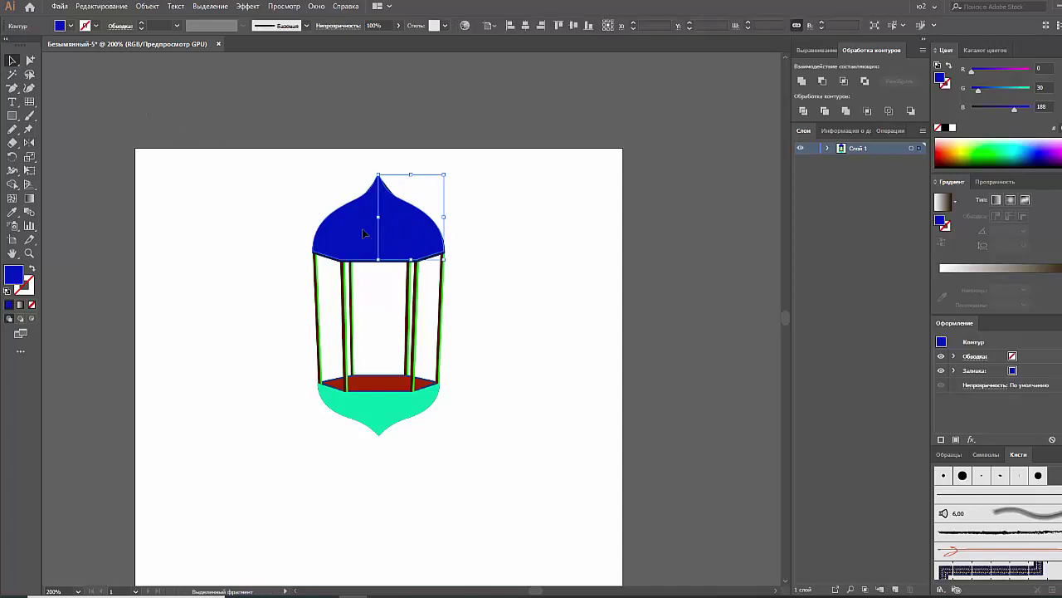
shift+click(344, 224)
click(801, 82)
click(494, 278)
Step: Zoom in on the gazebo and marquee-check its objects before drawing
scroll(496, 282, down, 1)
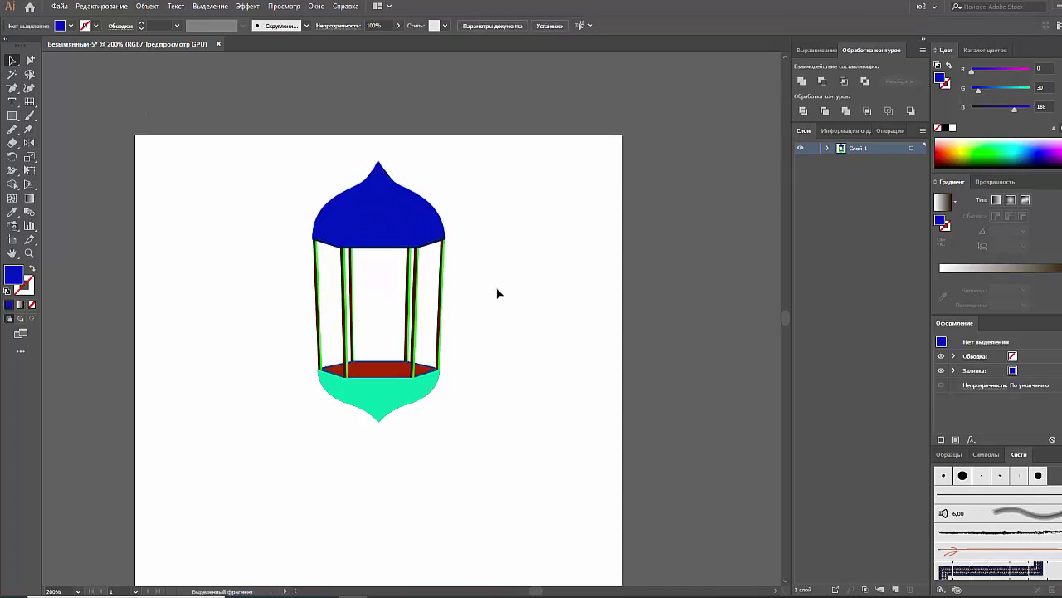
scroll(498, 289, down, 1)
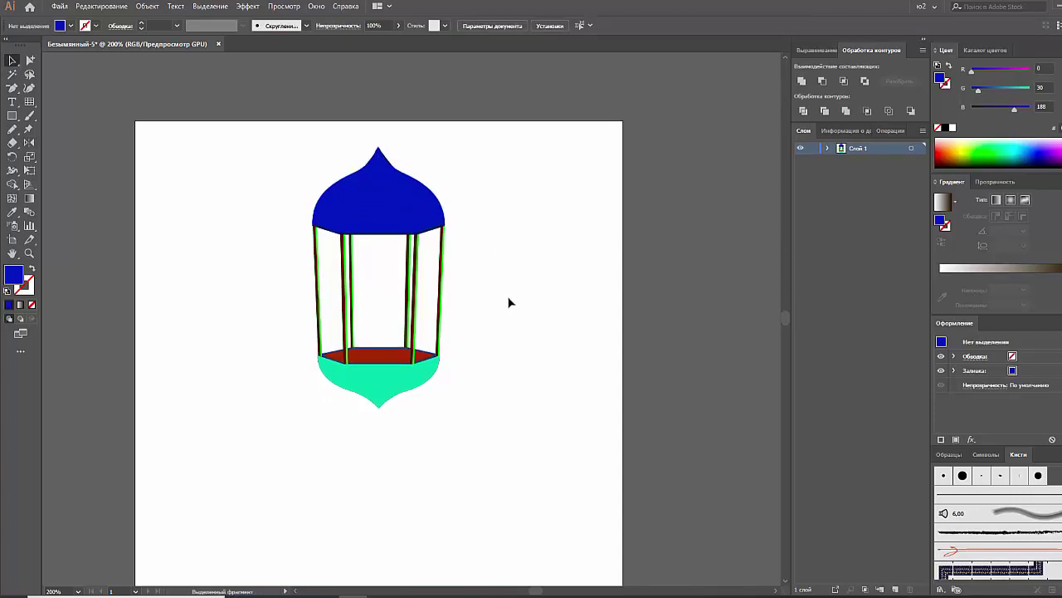
key(ctrl+plus)
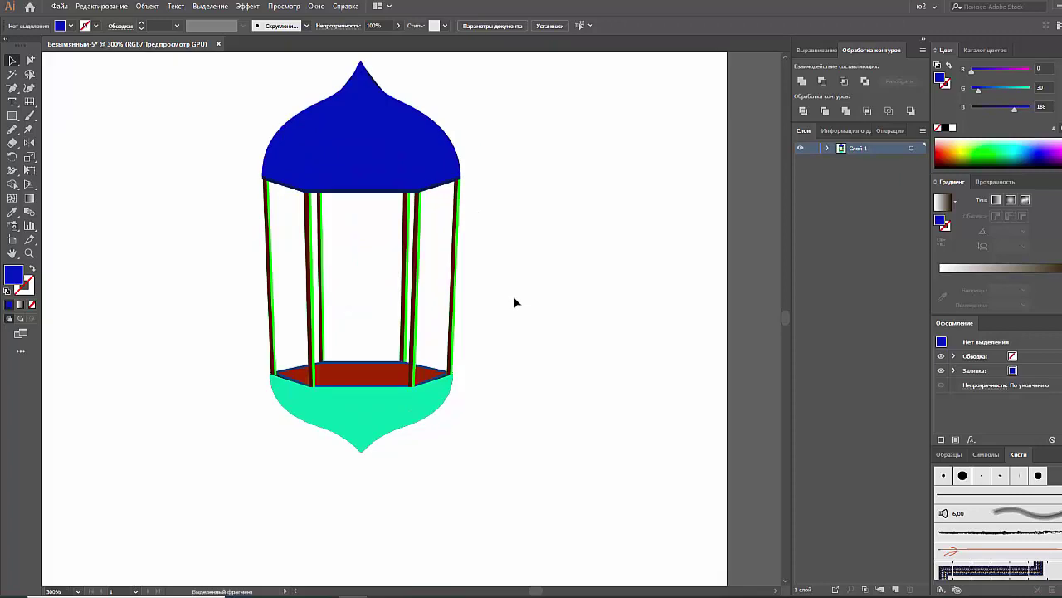
click(20, 90)
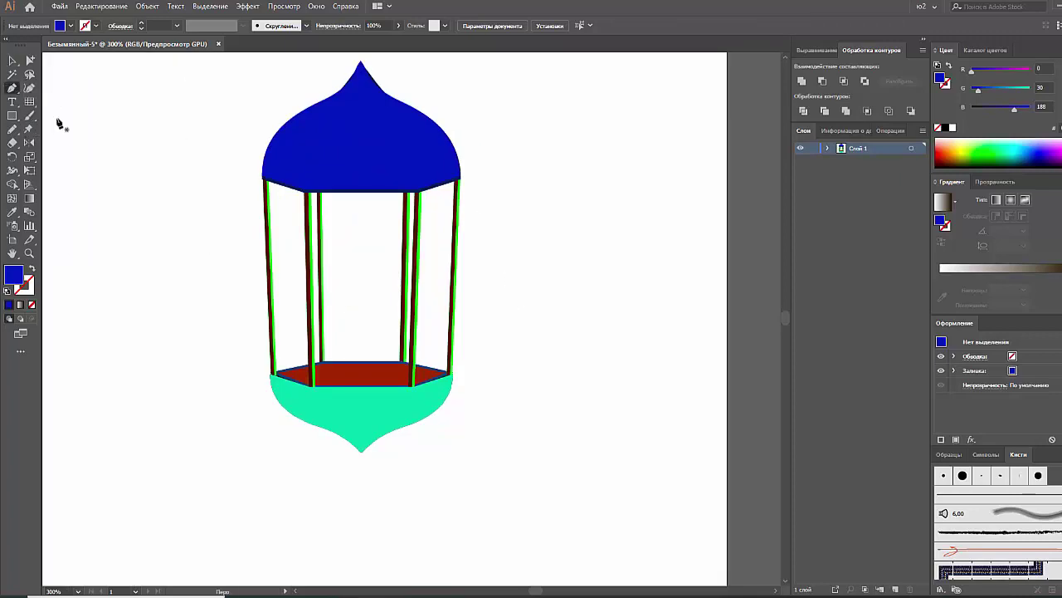
key(v)
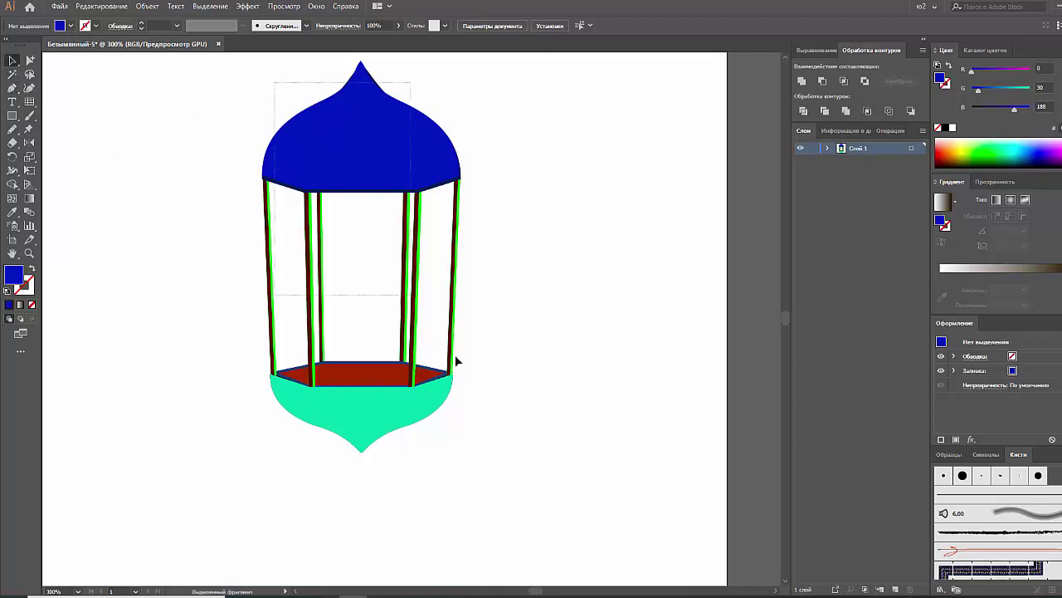
drag(279, 87, 499, 452)
click(468, 445)
Step: Draw a Pen-tool panel outline between the two inner columns down to the floor
click(13, 88)
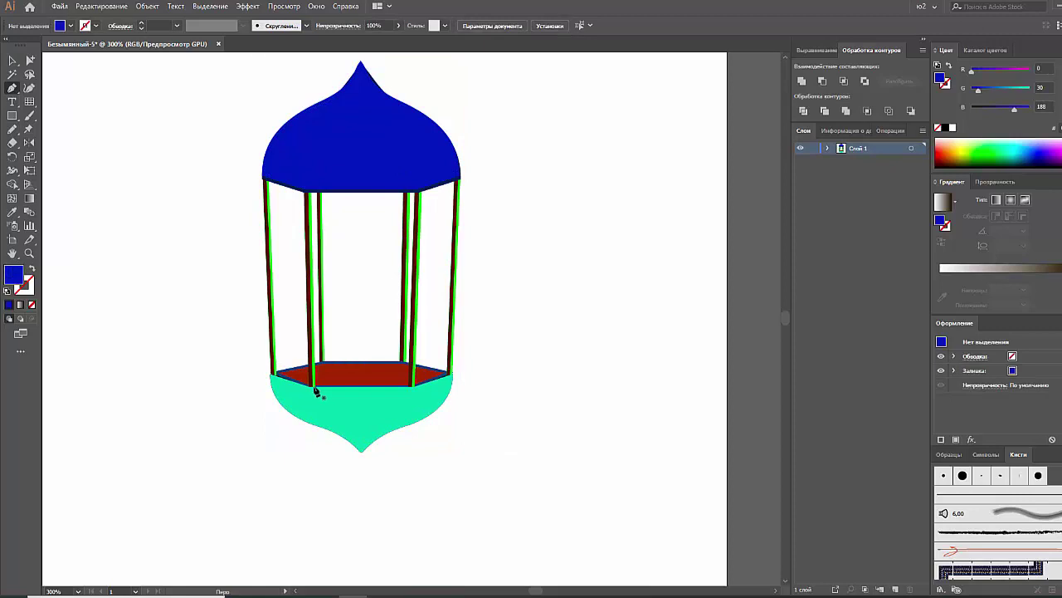
click(319, 193)
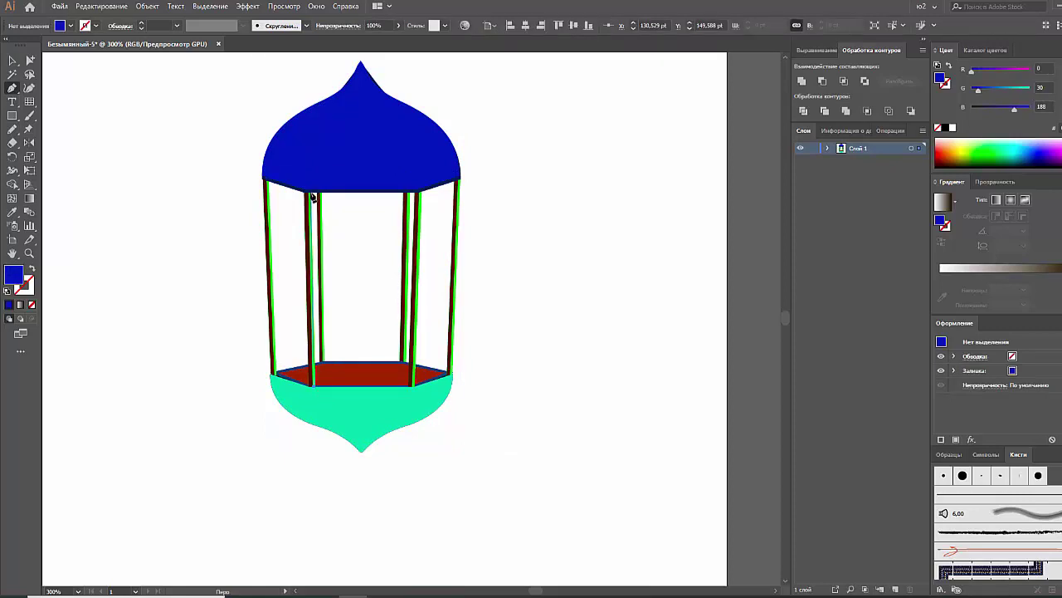
click(403, 198)
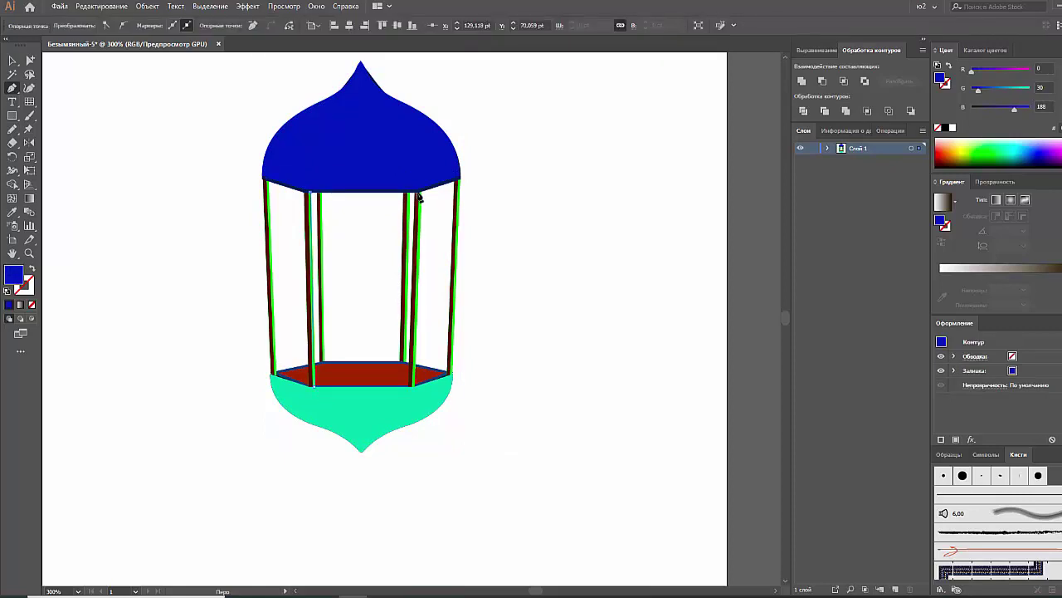
click(417, 195)
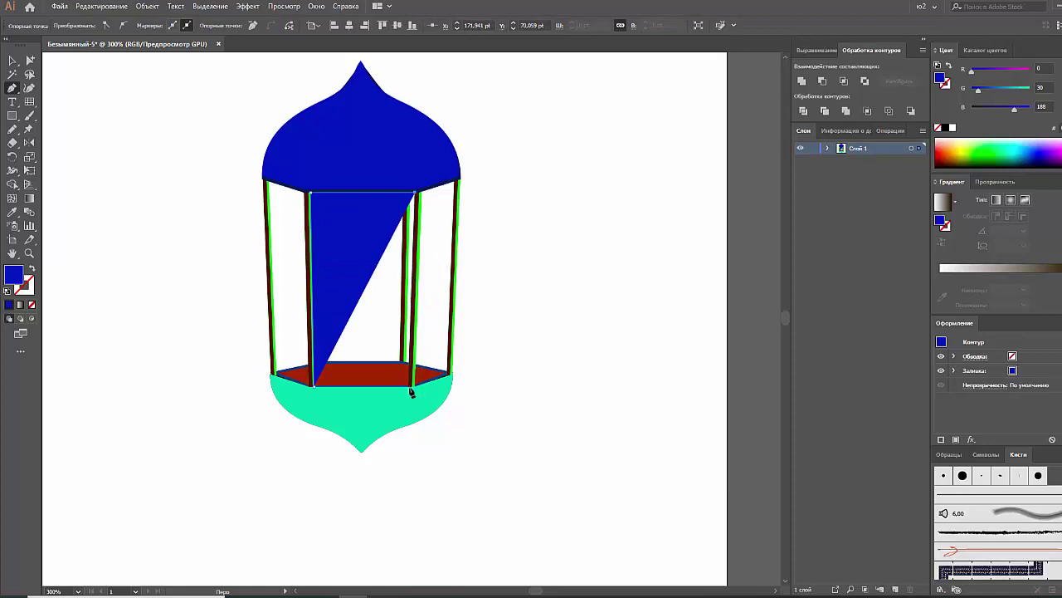
click(412, 387)
click(312, 387)
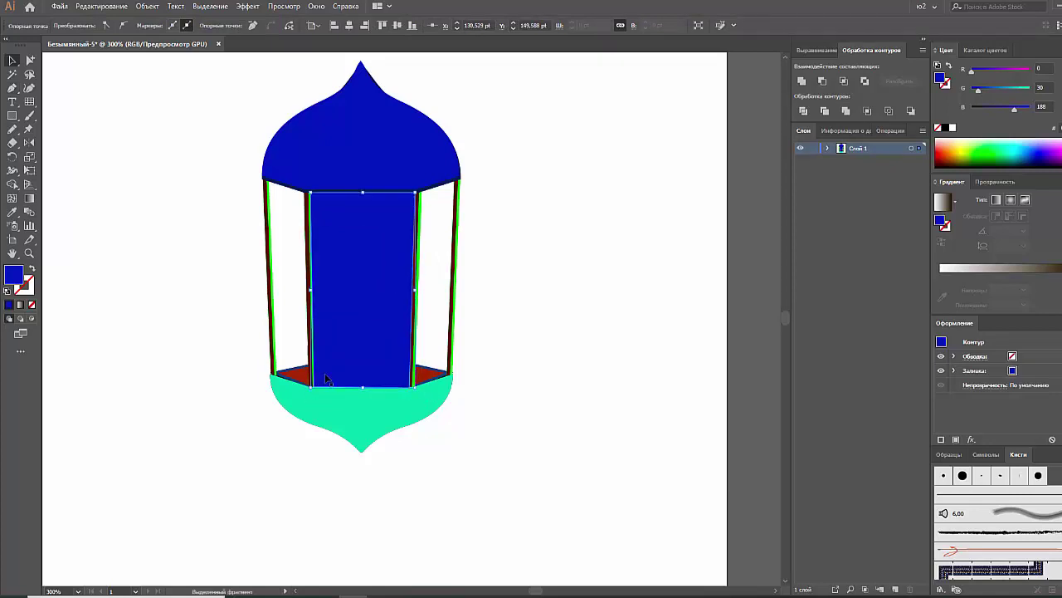
key(v)
Step: Fill the panel yellow-green (199,217,0) at 25% opacity
click(953, 127)
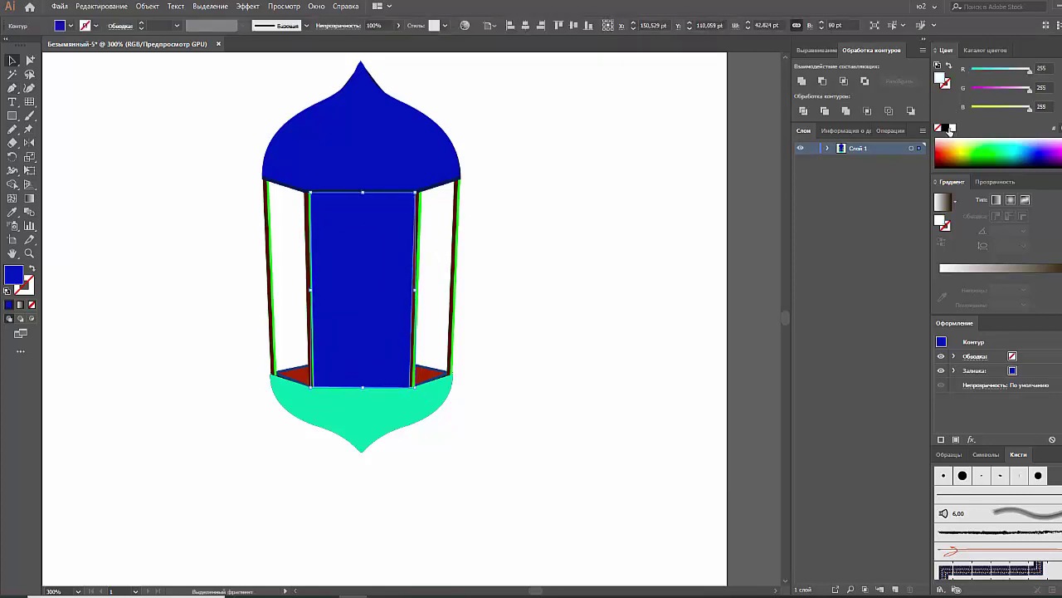
click(398, 26)
drag(396, 40, 365, 40)
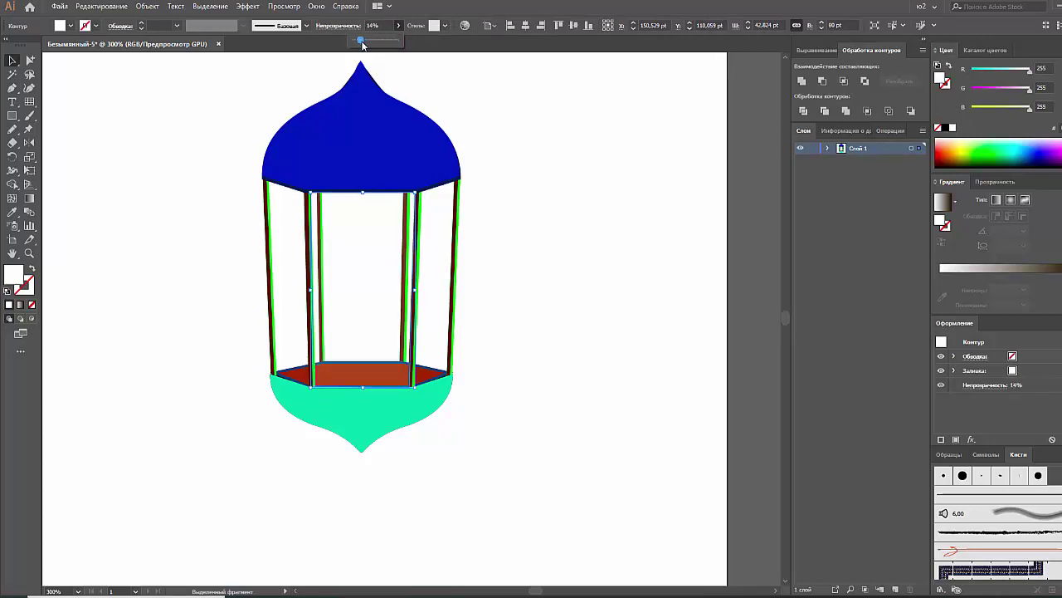
click(966, 150)
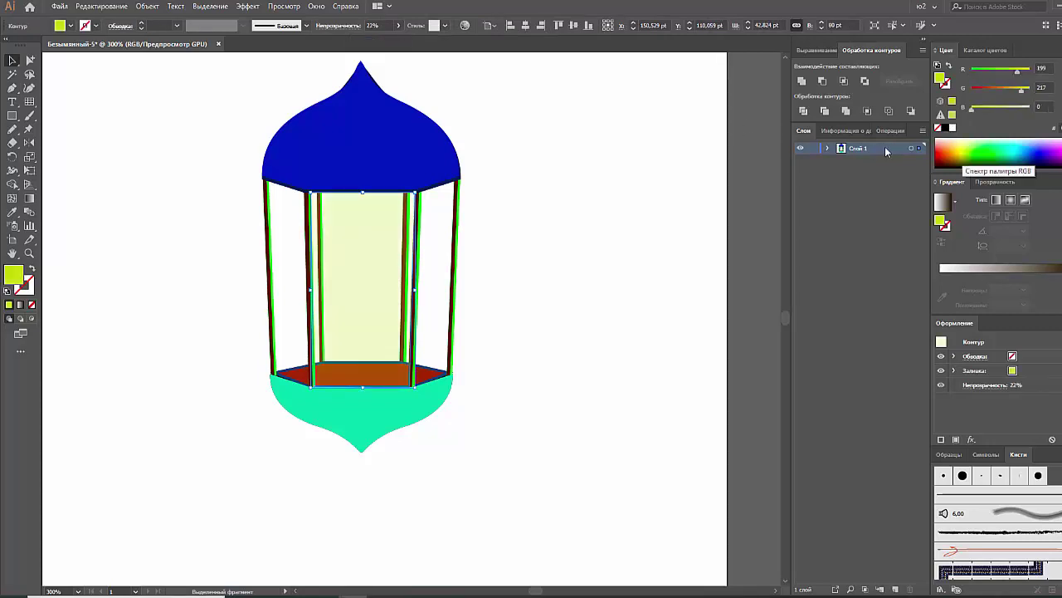
click(396, 27)
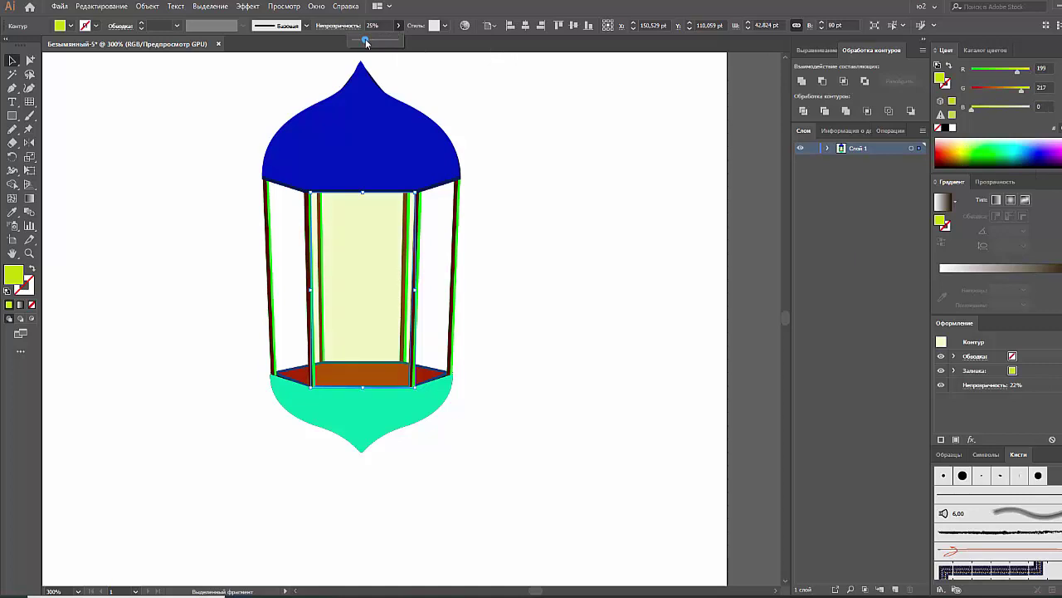
click(135, 118)
click(12, 88)
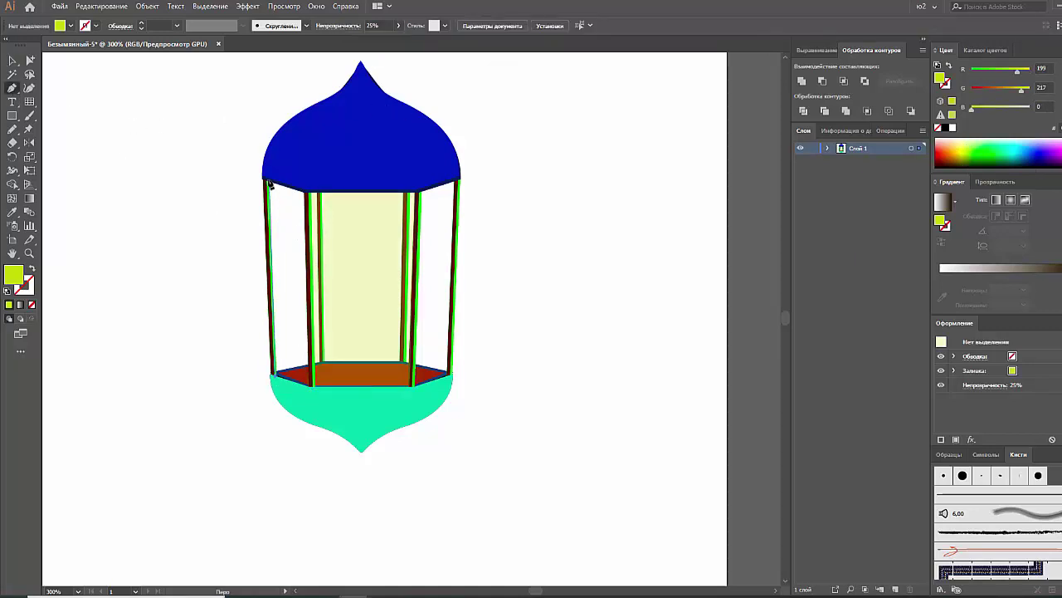
Step: Draw the left side glass panel and set its opacity to 22%
click(270, 184)
click(269, 184)
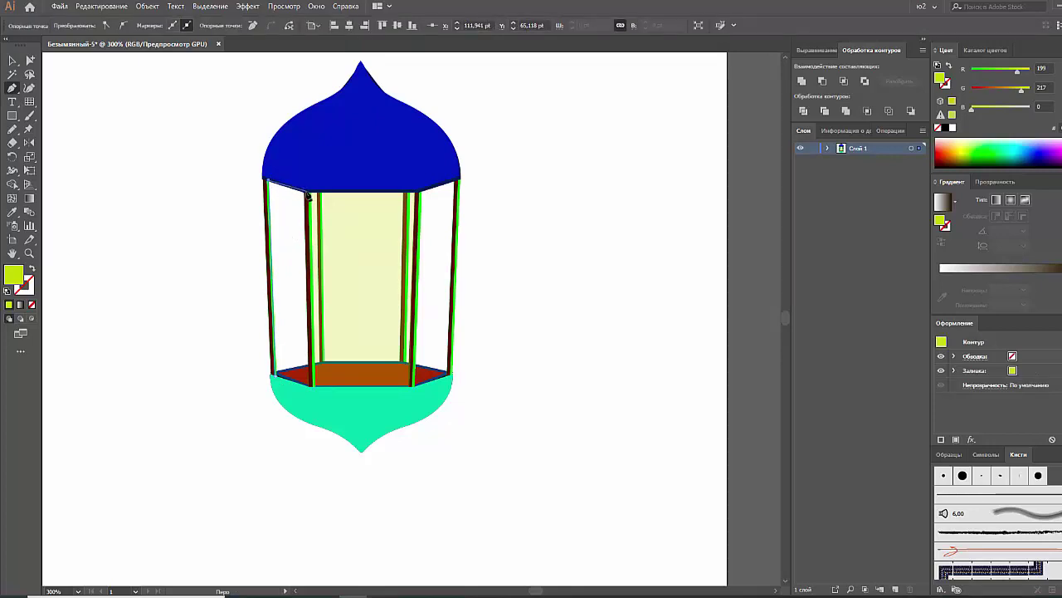
click(275, 367)
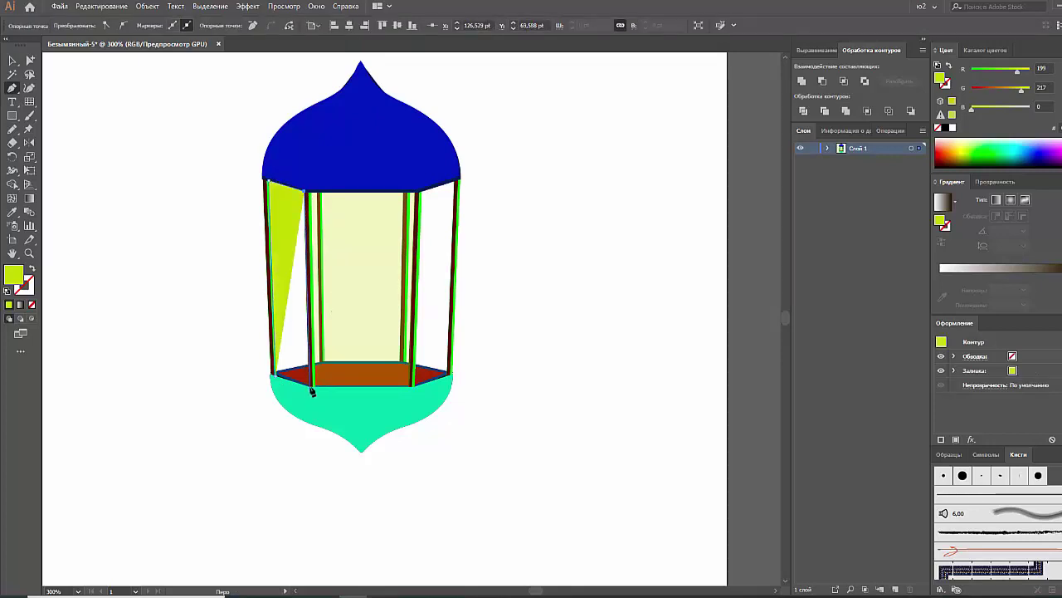
click(311, 387)
click(275, 376)
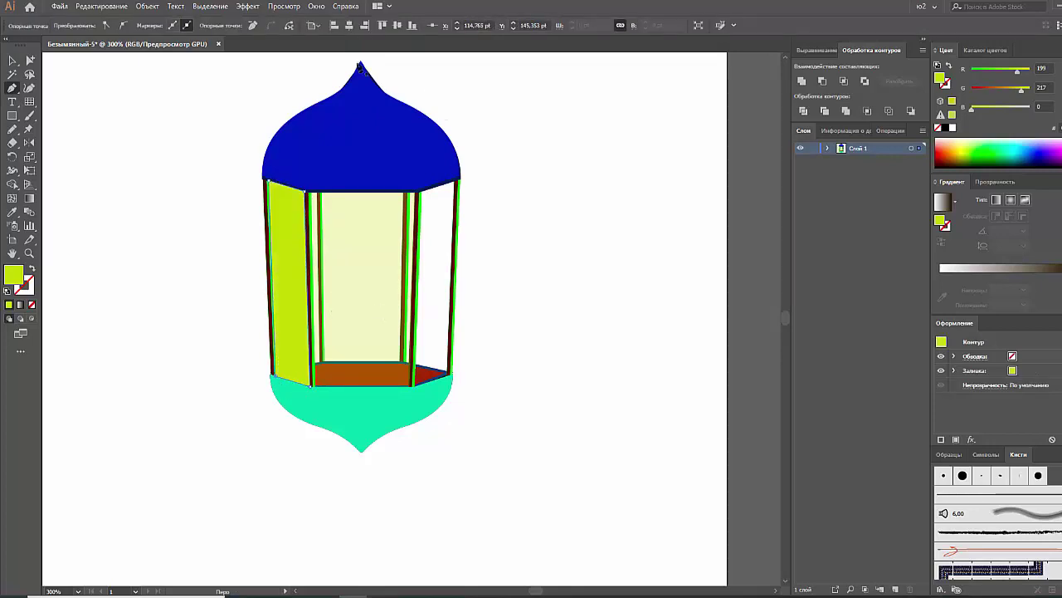
key(v)
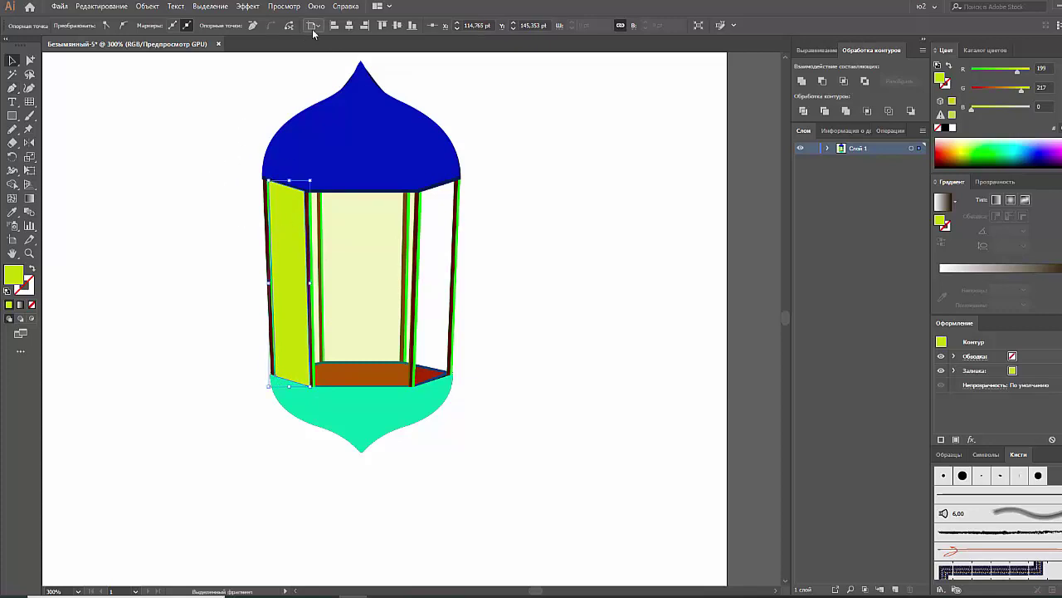
click(283, 228)
click(398, 29)
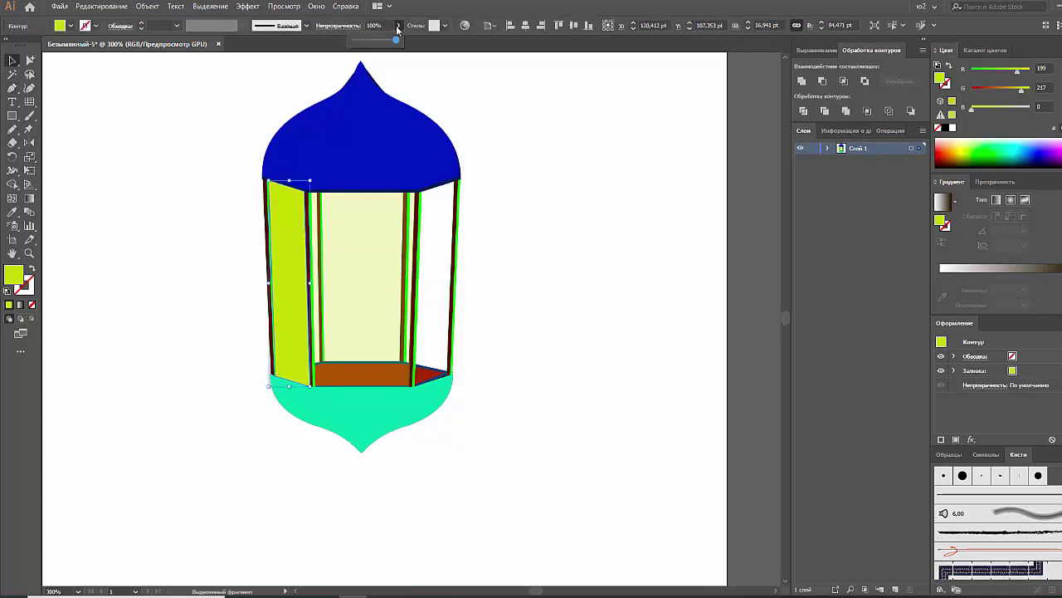
drag(396, 39, 360, 41)
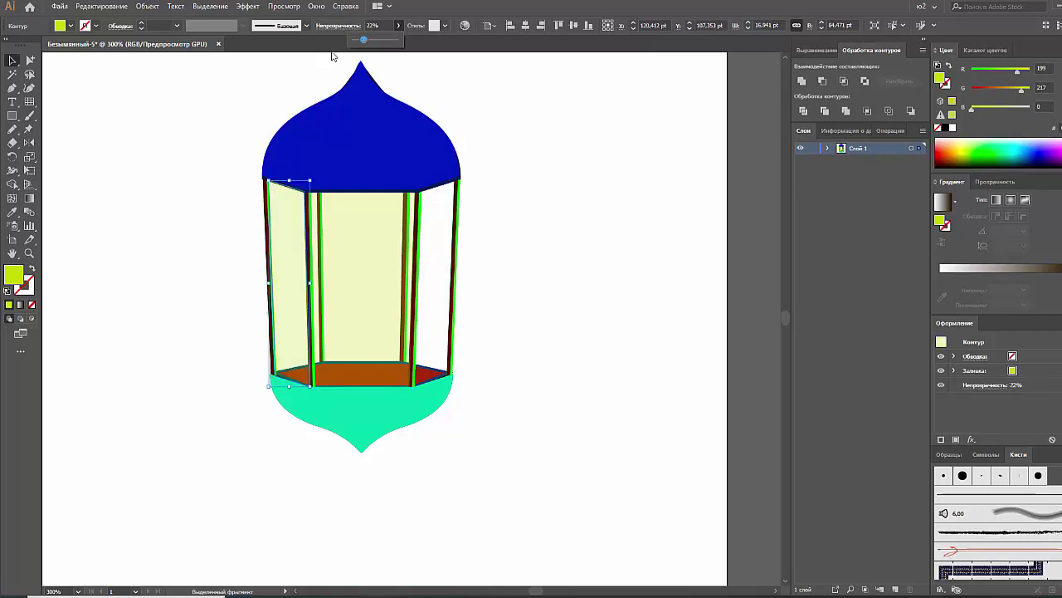
click(212, 93)
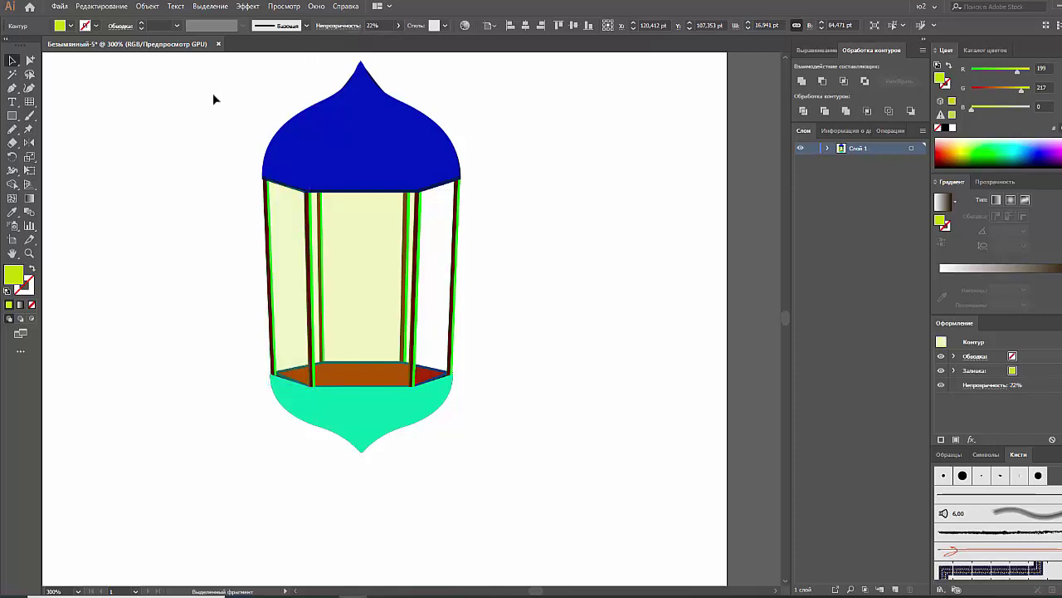
Step: Draw the right side glass panel and set its opacity to 22%
click(13, 88)
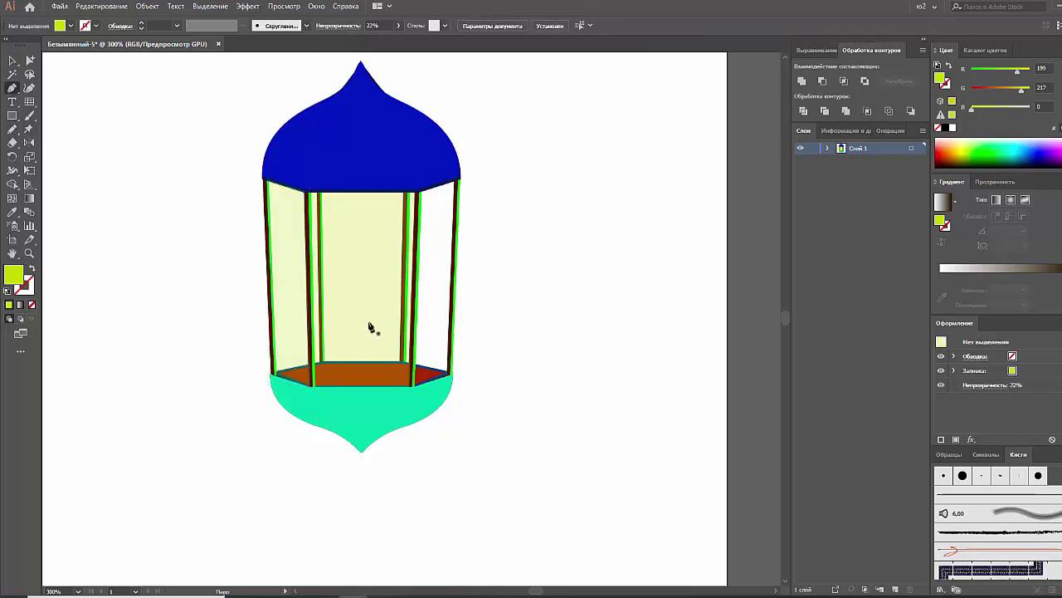
click(441, 390)
click(451, 378)
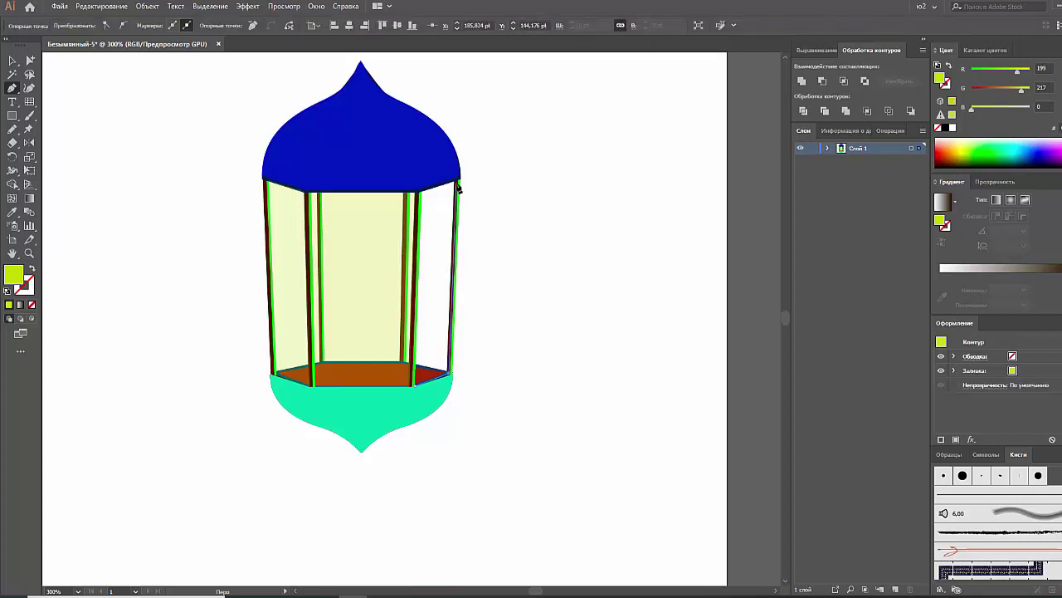
click(456, 181)
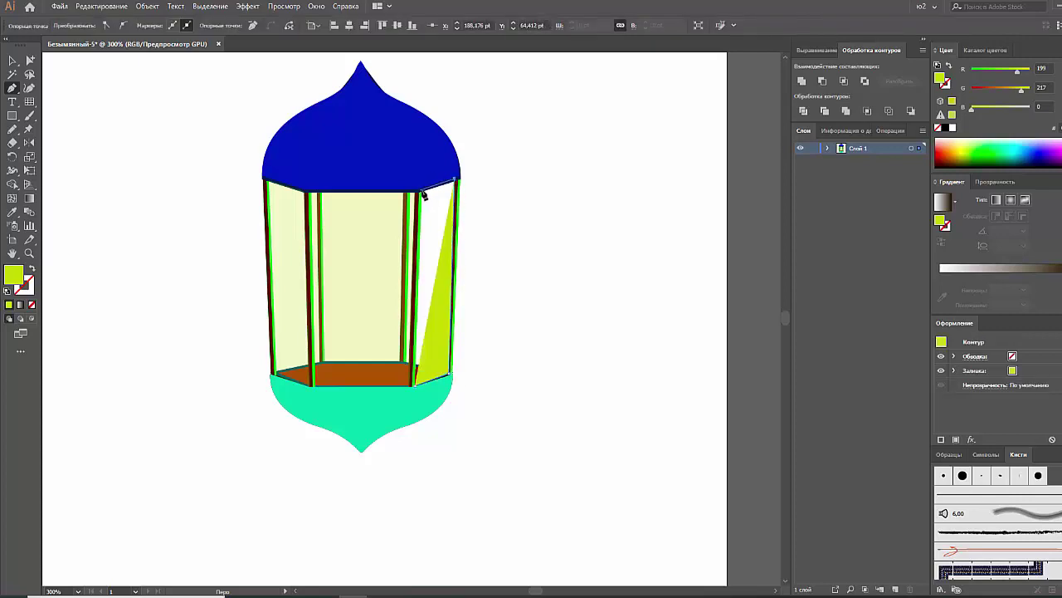
click(417, 181)
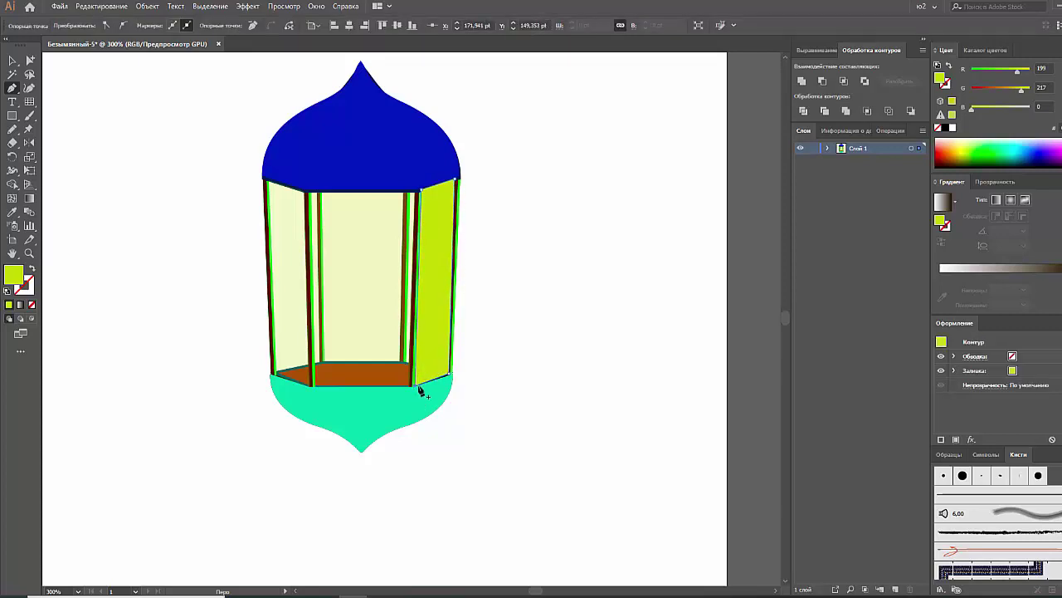
key(v)
click(429, 265)
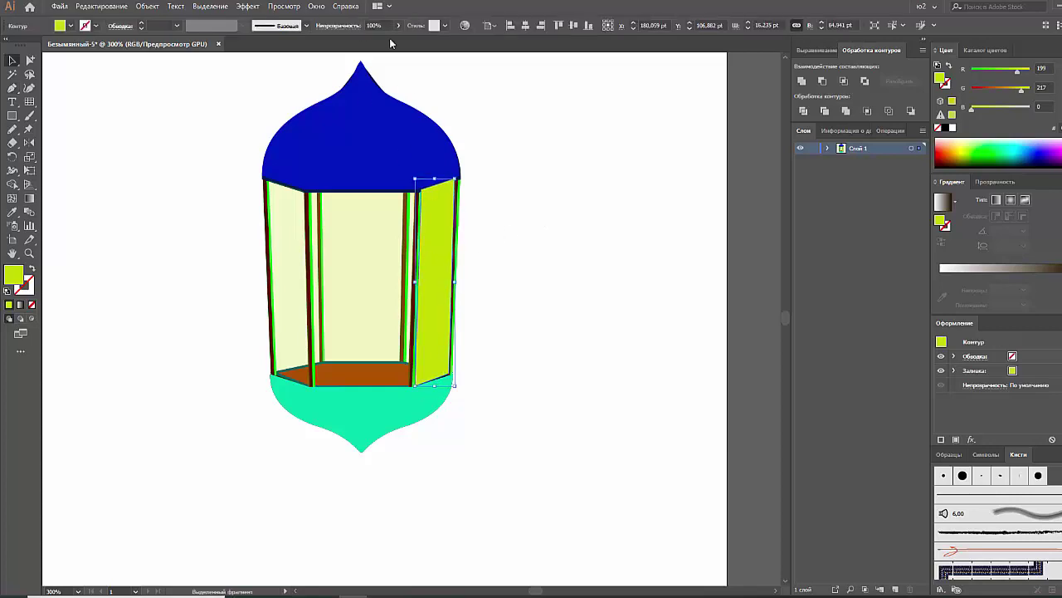
click(400, 27)
drag(395, 40, 364, 40)
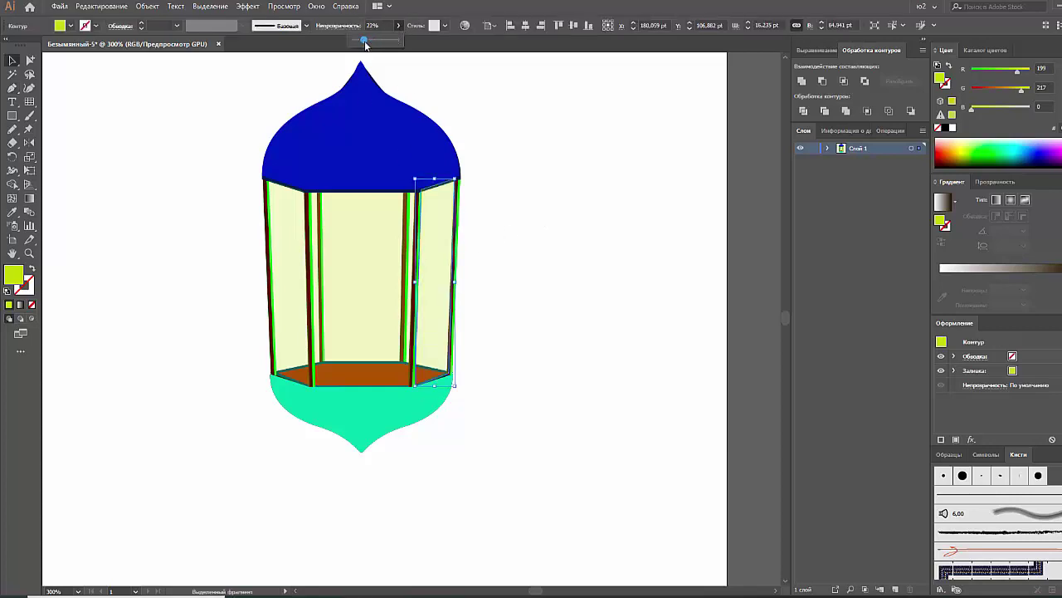
click(478, 231)
Step: Select the three glass panels together to check them, then deselect
click(427, 268)
shift+click(365, 272)
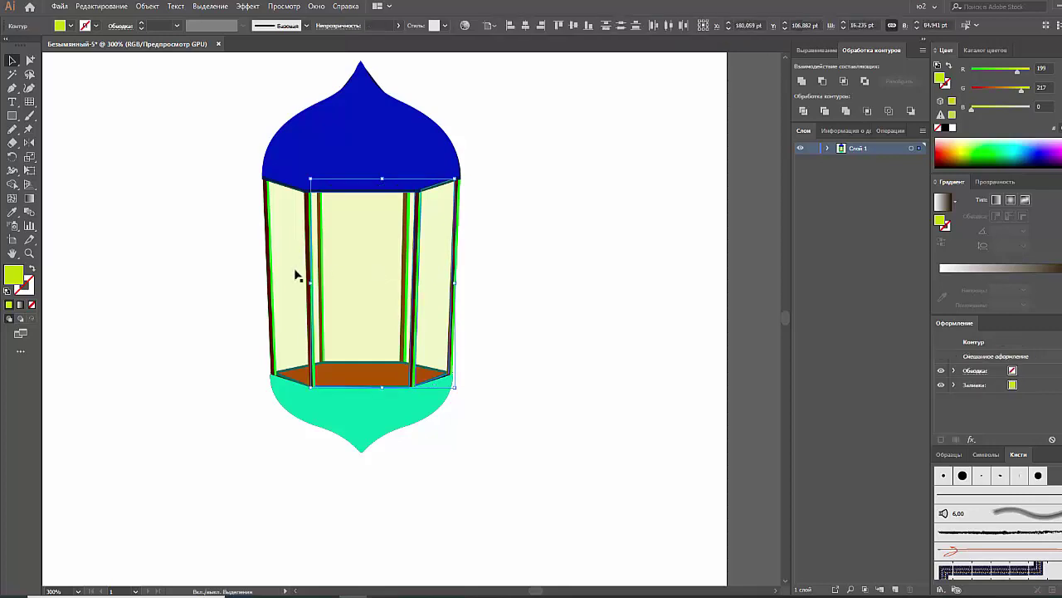
shift+click(285, 271)
click(242, 268)
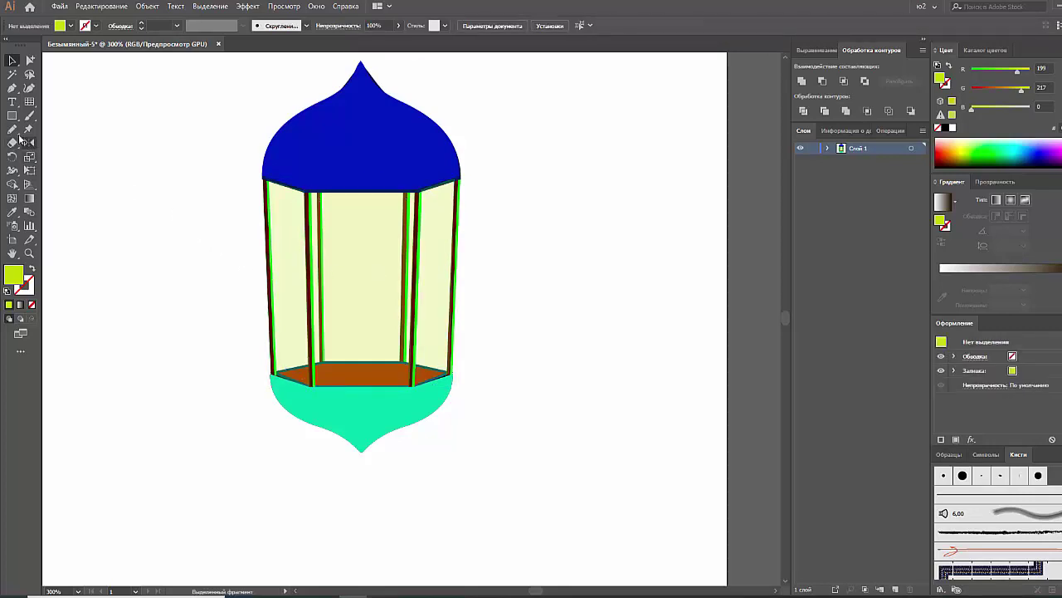
Step: Draw a glass panel over the middle opening and lower its opacity to about 20%
click(13, 87)
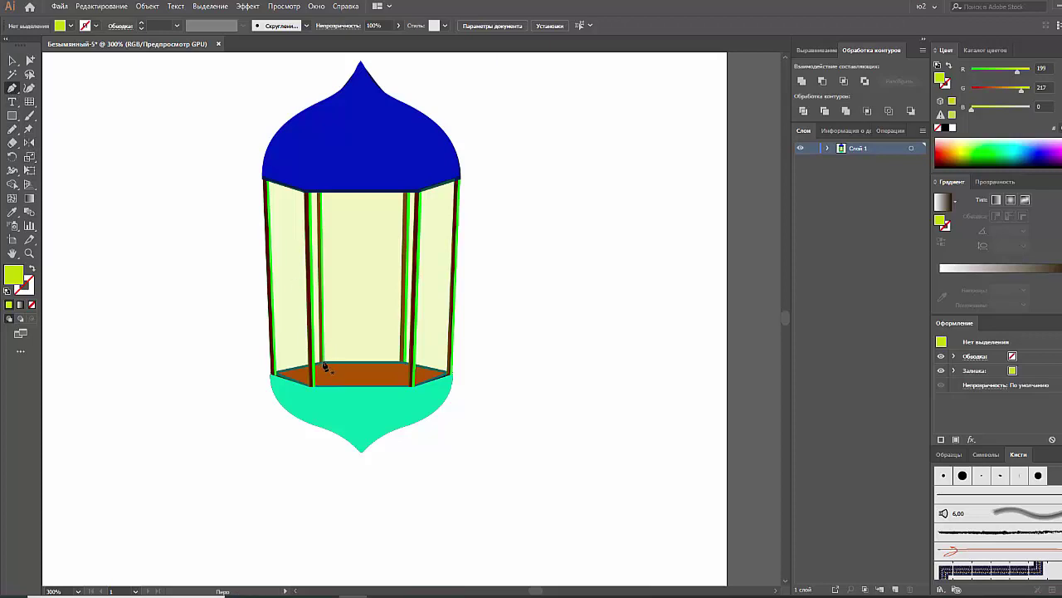
click(323, 366)
click(320, 193)
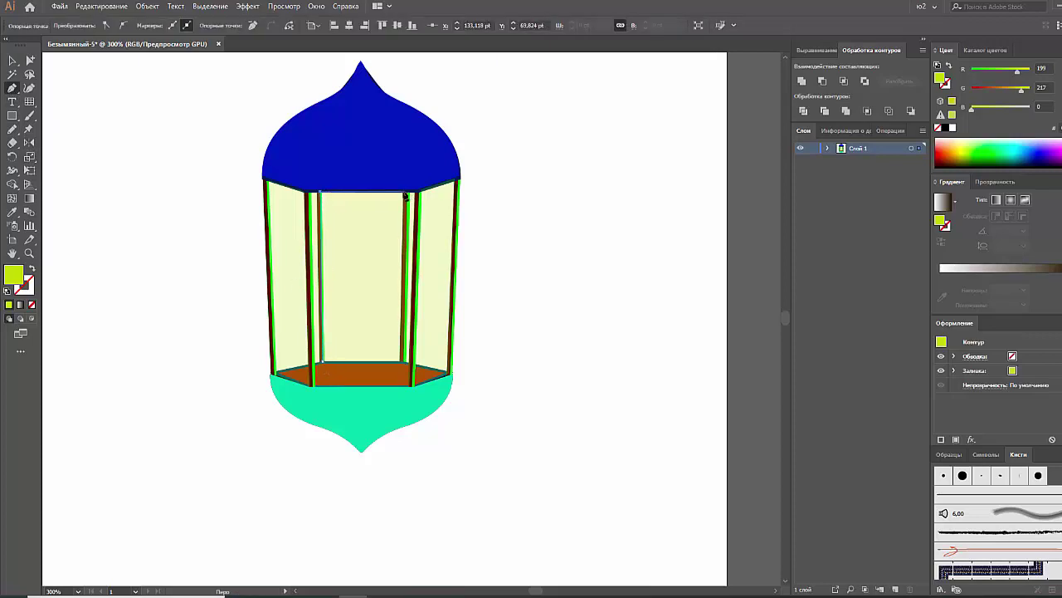
click(405, 194)
click(404, 365)
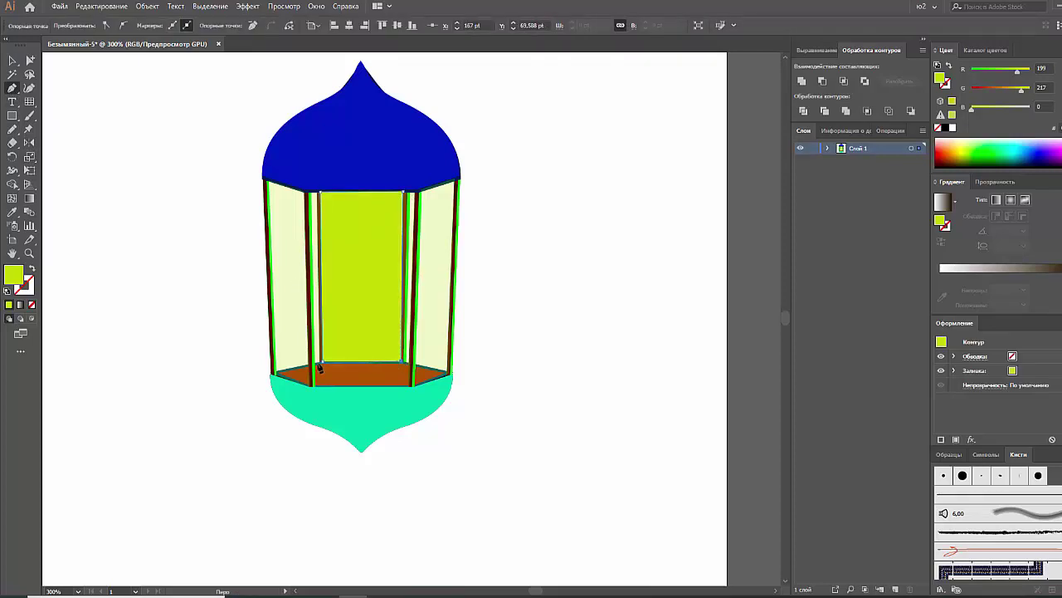
click(323, 366)
key(v)
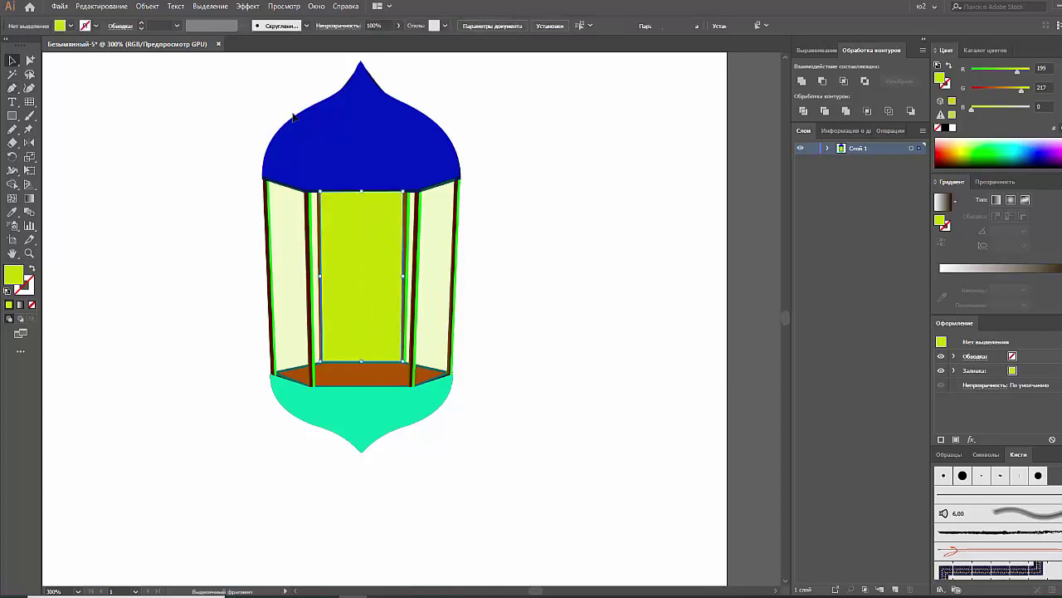
click(398, 28)
drag(399, 40, 359, 44)
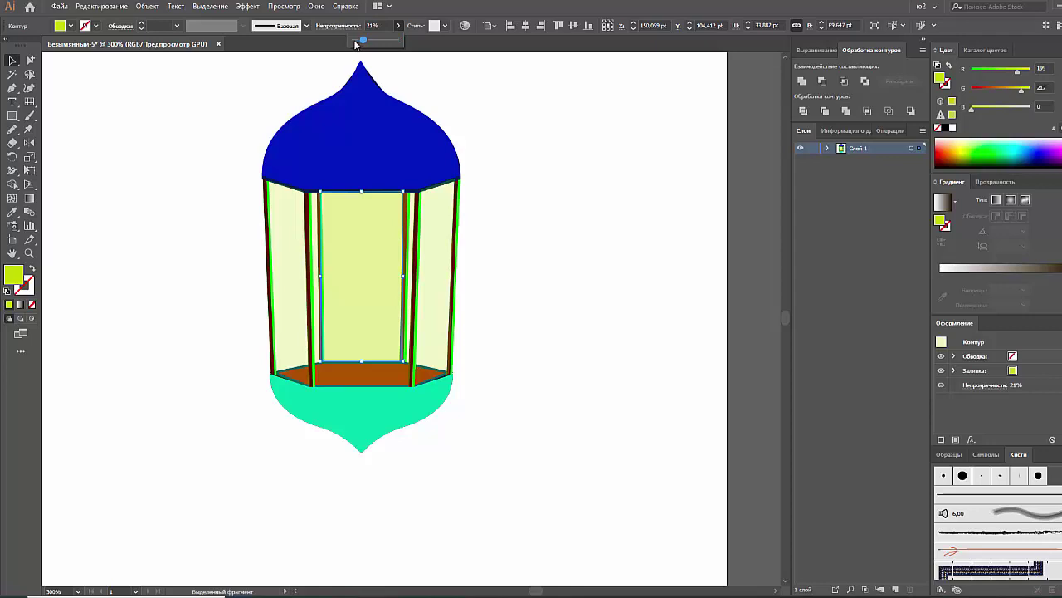
Step: Draw a glass panel over the left bay, from the column to the dome edge, at about 20% opacity
click(12, 87)
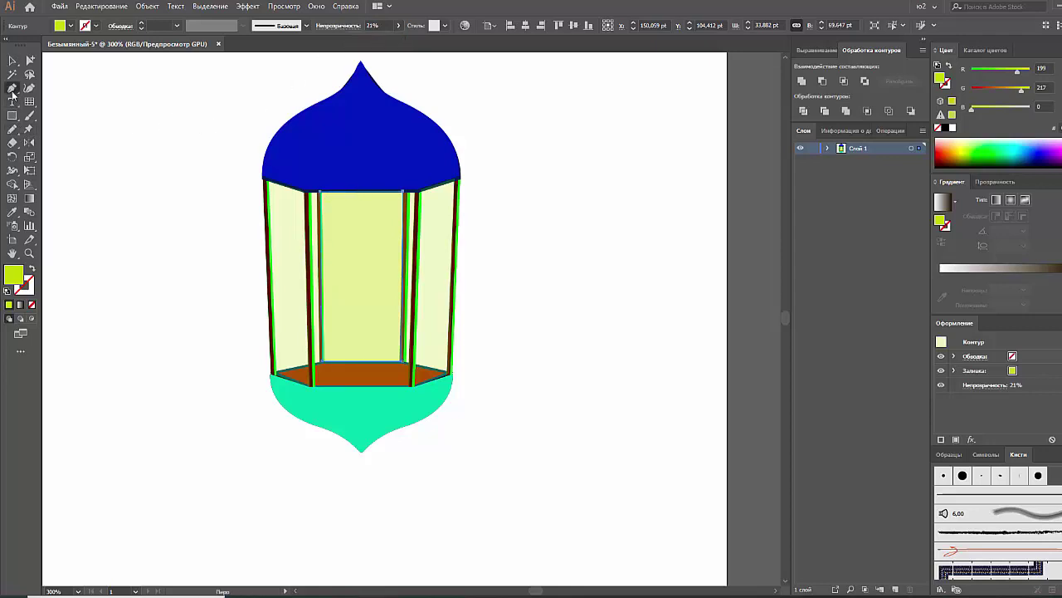
ctrl+click(246, 349)
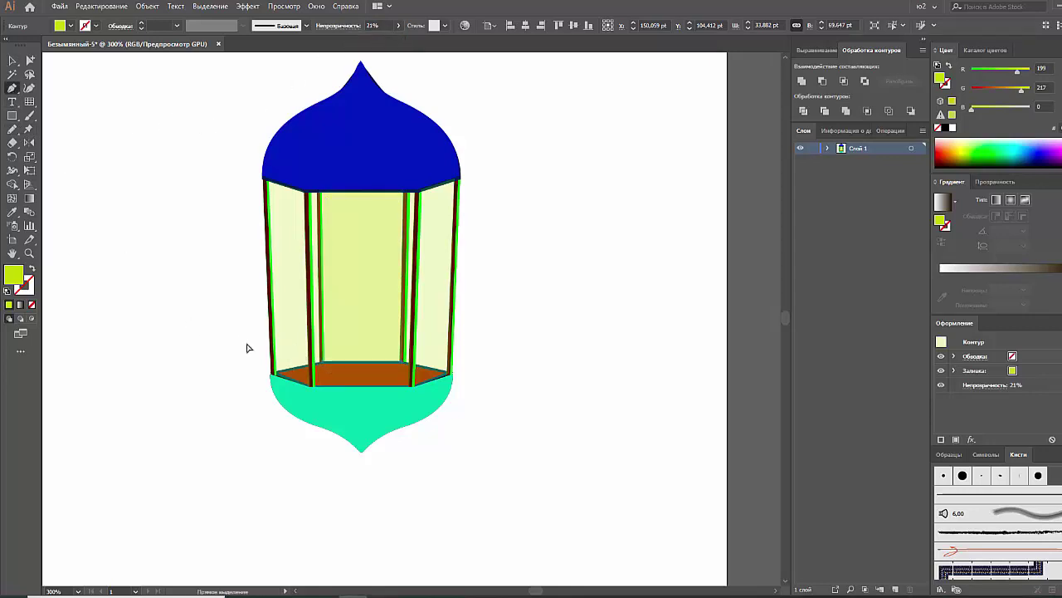
click(321, 364)
click(318, 192)
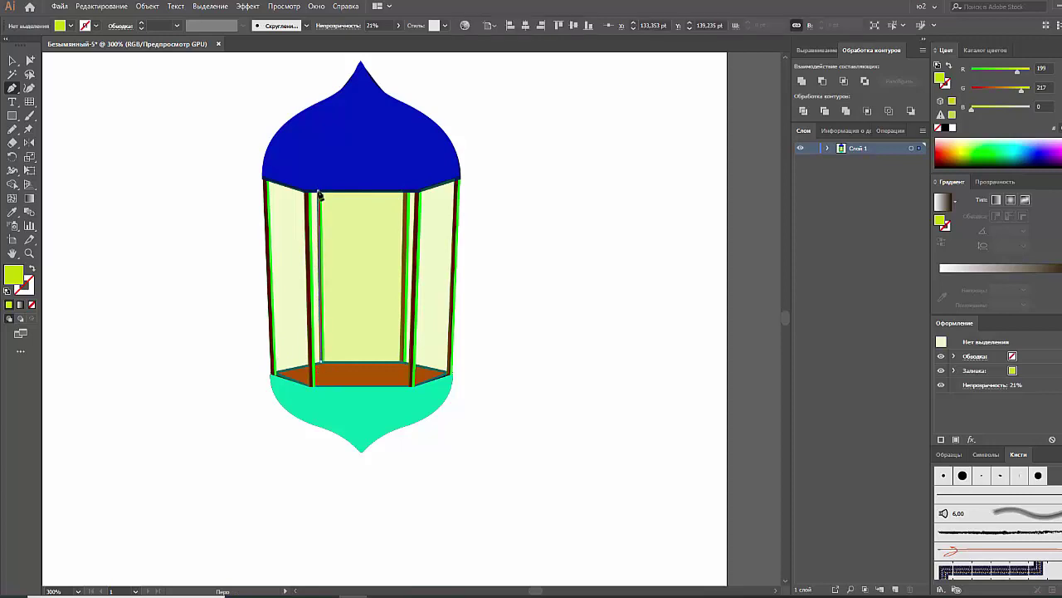
click(267, 180)
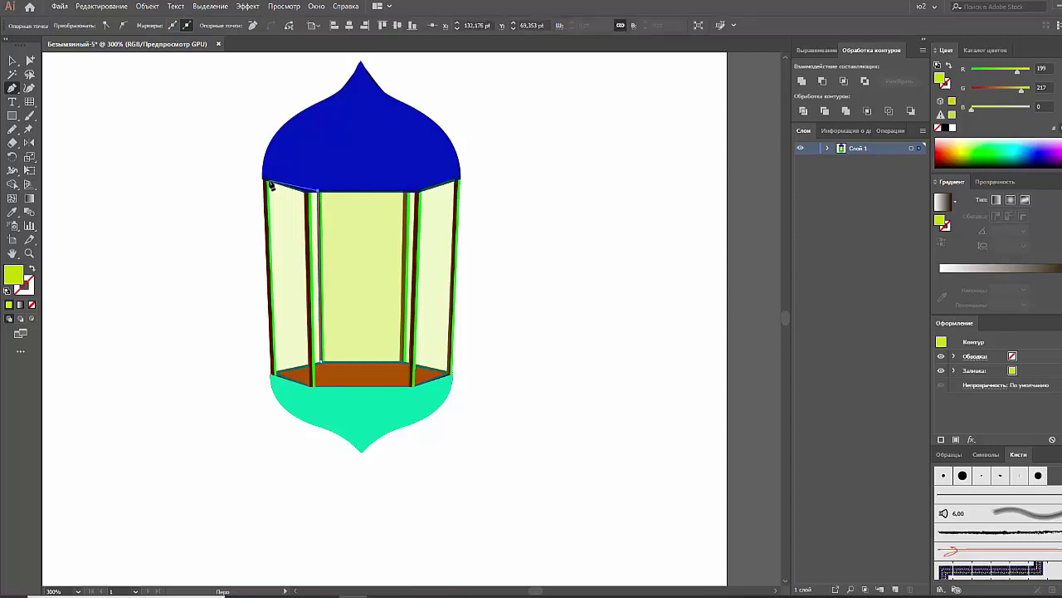
click(273, 373)
click(321, 364)
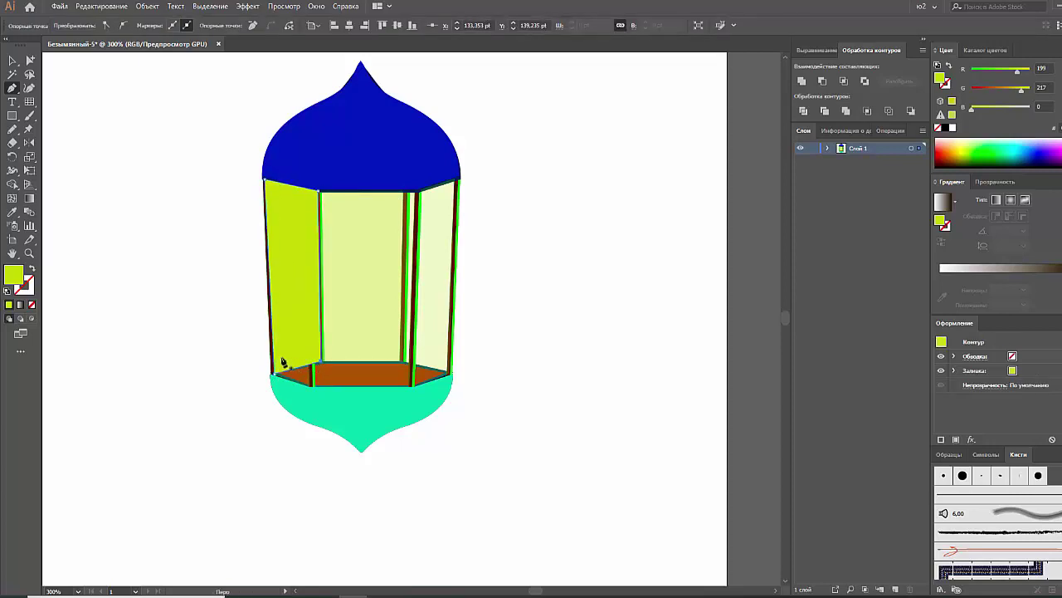
key(v)
click(393, 29)
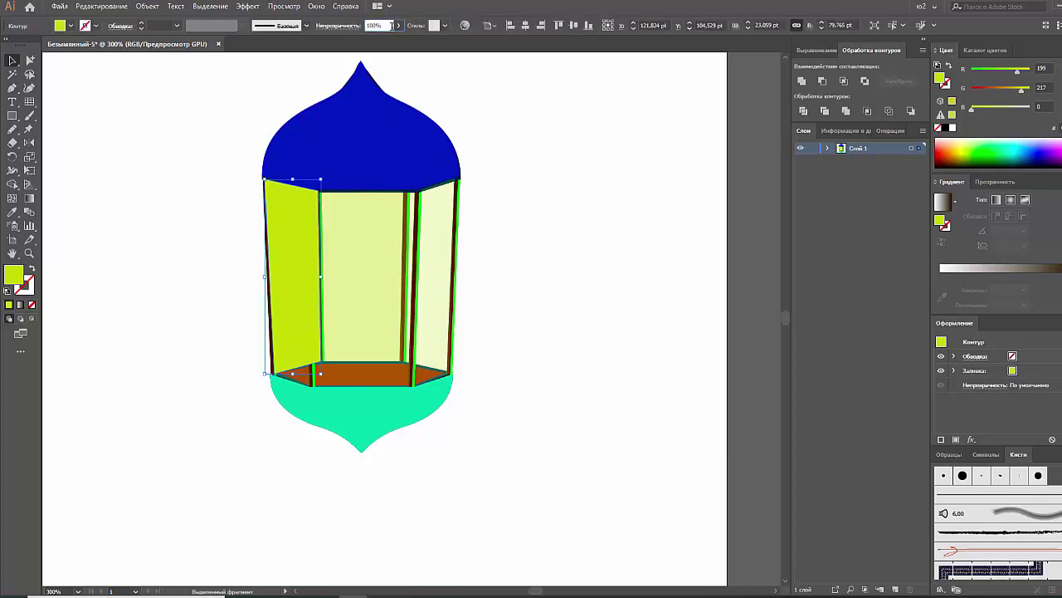
click(399, 25)
drag(400, 40, 369, 41)
click(223, 100)
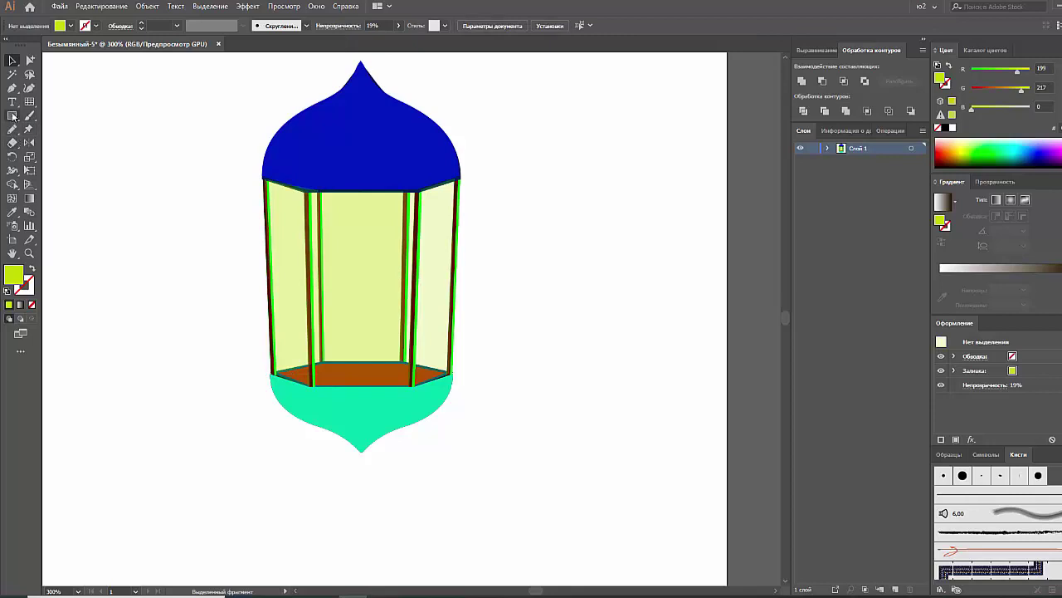
Step: Draw a glass panel over the right bay and lower its opacity to about 22%
click(13, 87)
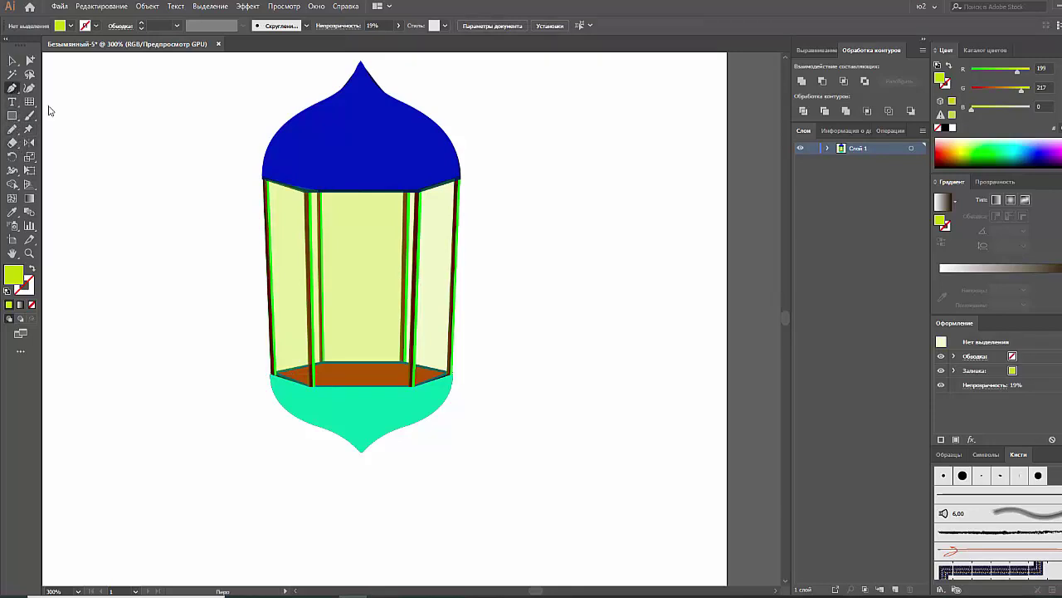
click(405, 365)
click(407, 190)
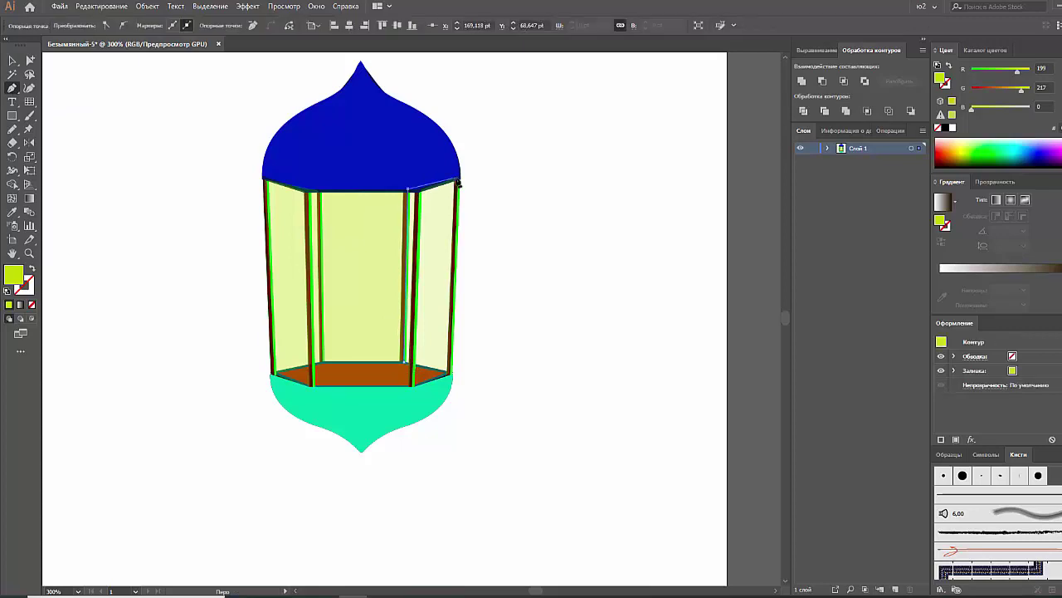
click(458, 179)
click(452, 375)
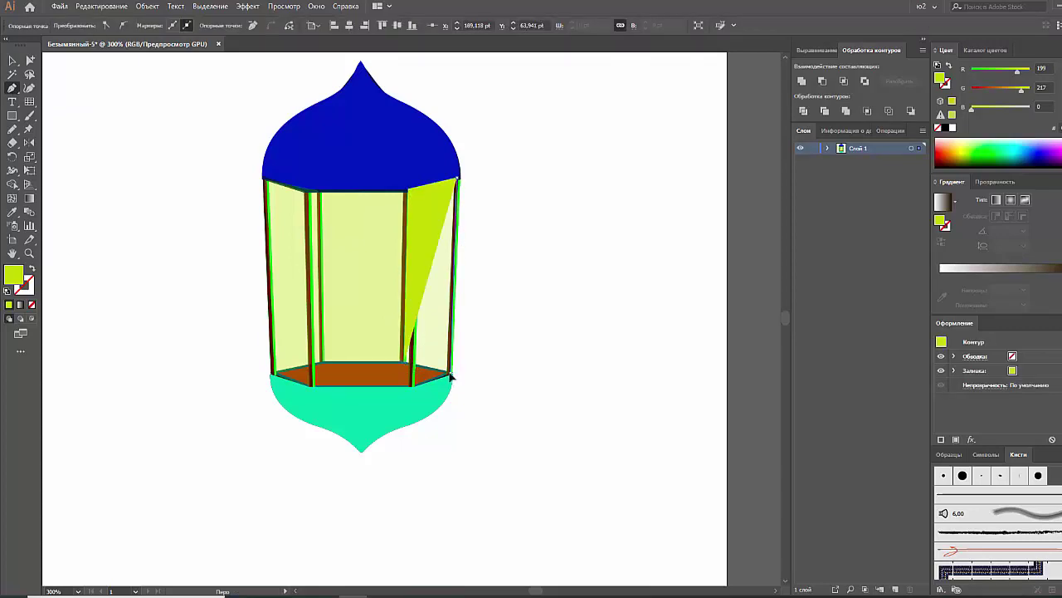
click(406, 365)
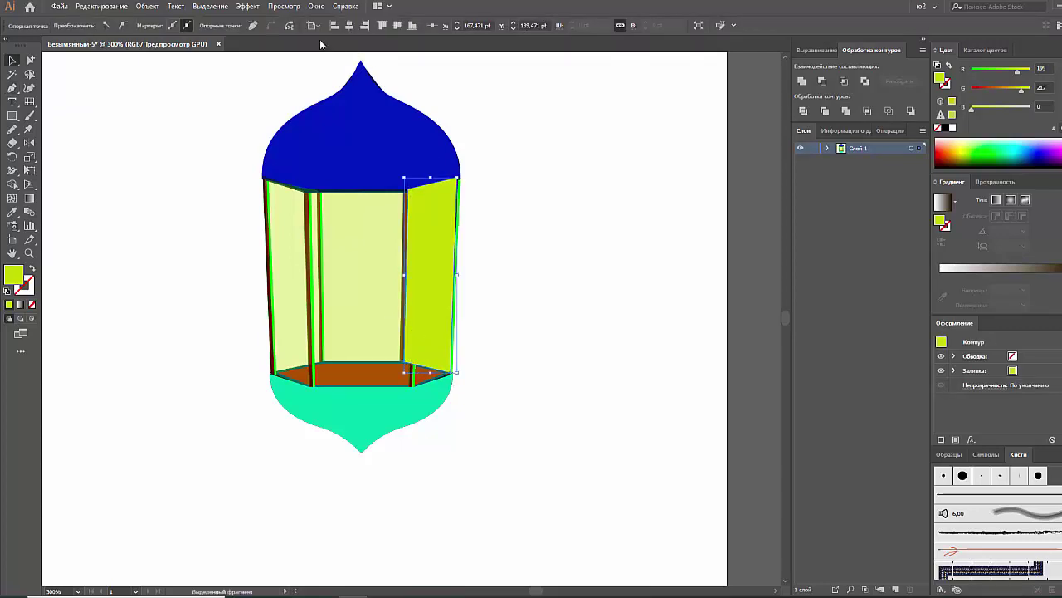
key(v)
click(397, 27)
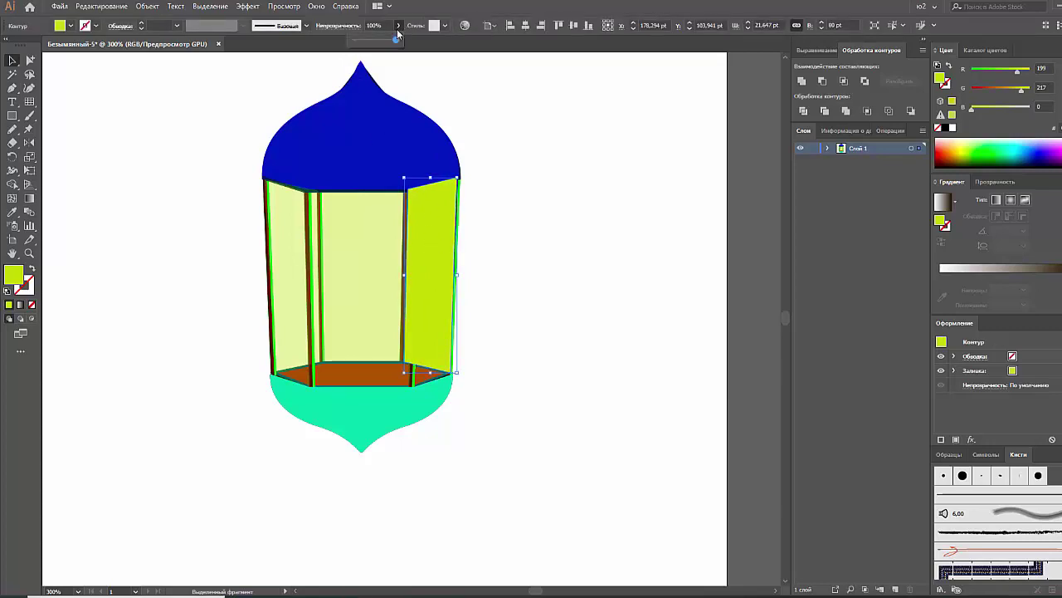
click(398, 25)
drag(401, 40, 367, 42)
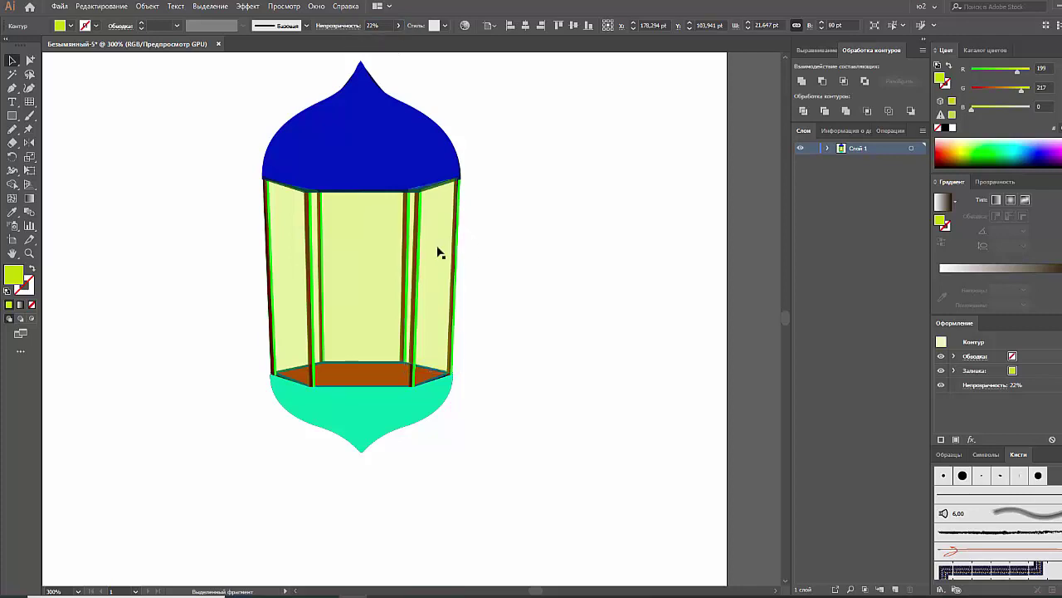
shift+click(293, 248)
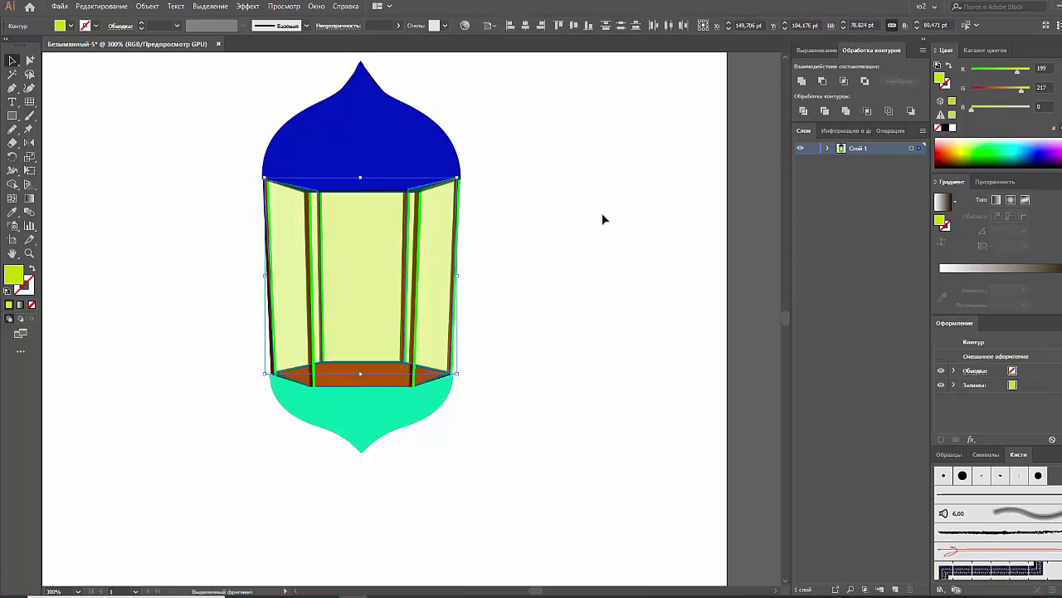
Step: Group the gazebo body parts and move the new group below the other group in Layers
click(828, 148)
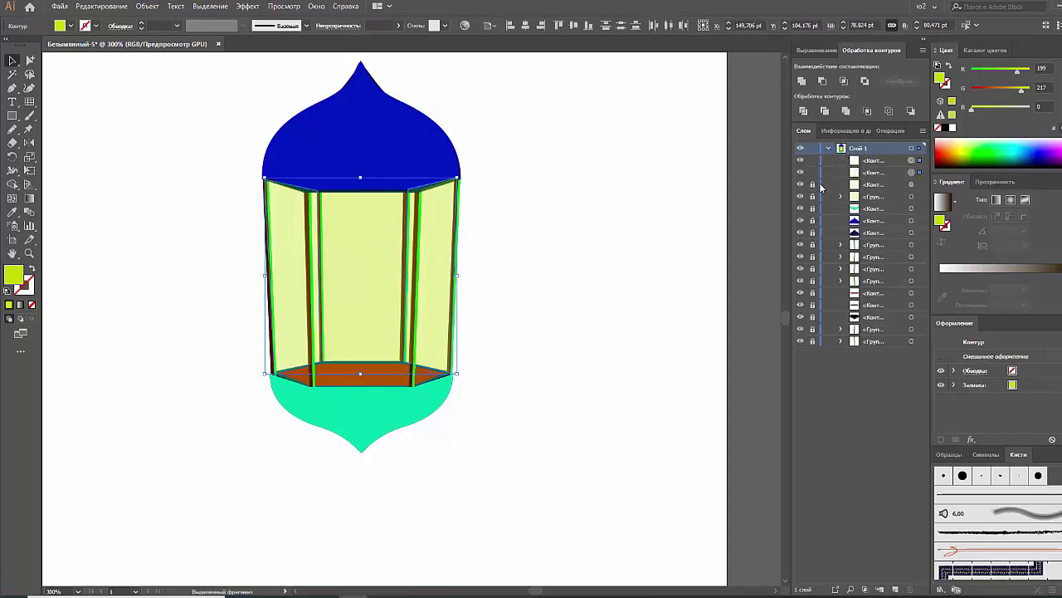
key(ctrl+g)
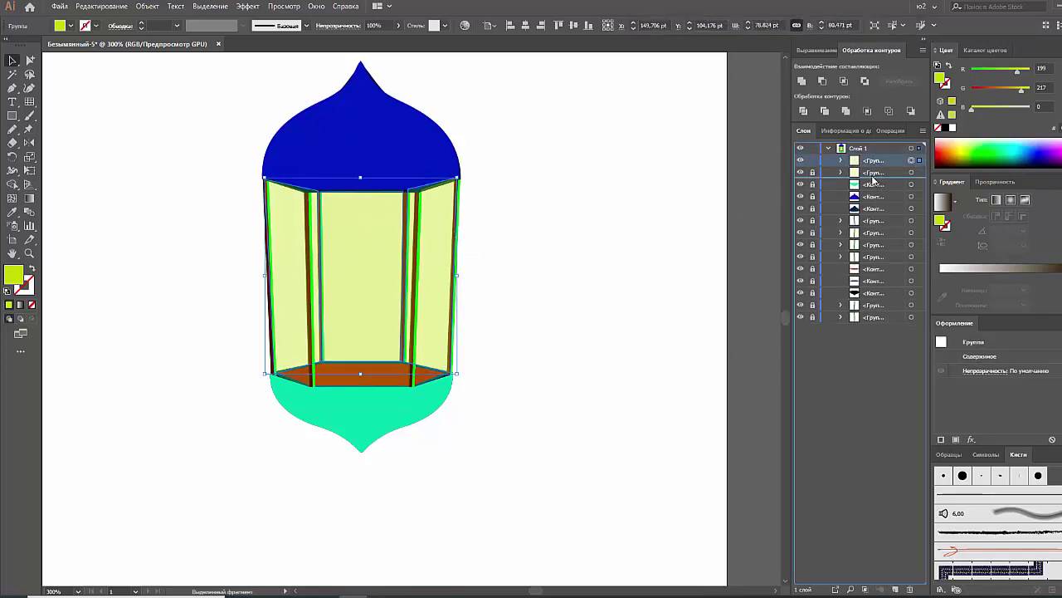
drag(875, 171, 873, 176)
click(614, 218)
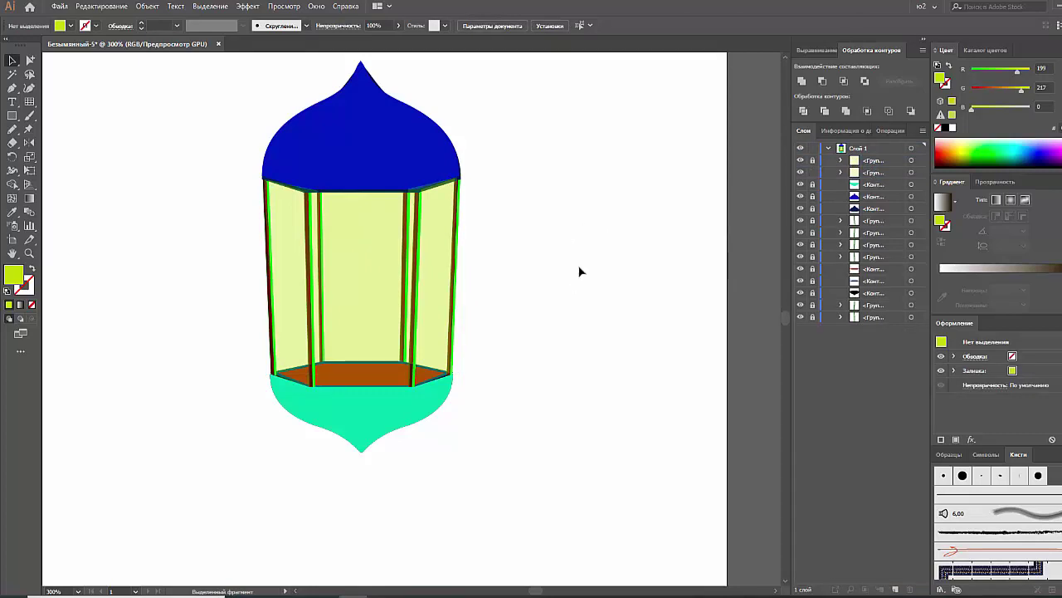
Step: Unlock all objects and duplicate the whole gazebo to the left of the artboard
key(ctrl+minus)
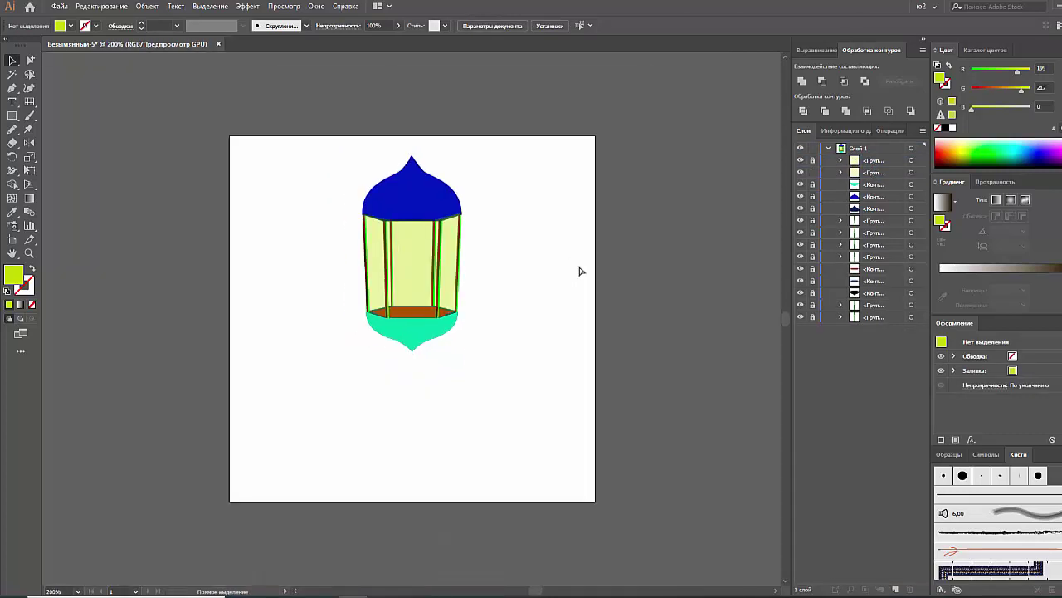
key(ctrl+plus)
key(ctrl+alt+2)
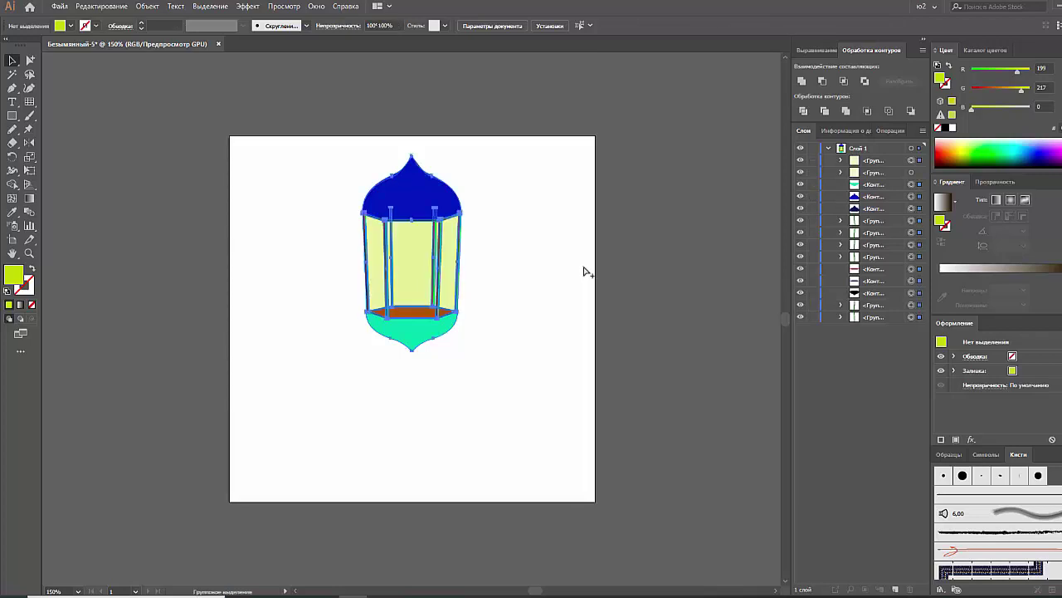
click(528, 169)
drag(519, 155, 311, 422)
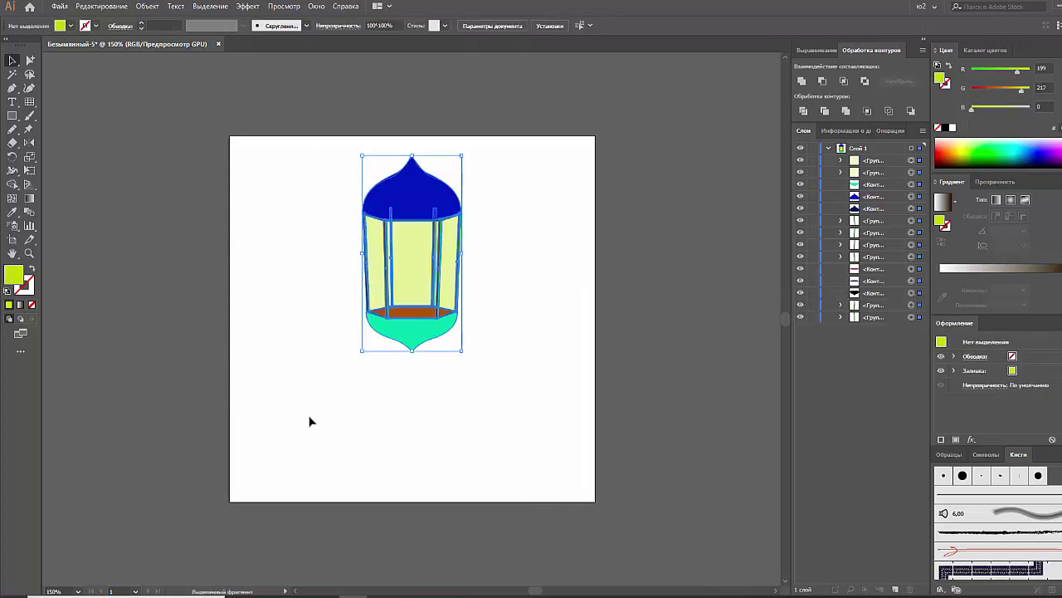
drag(412, 340, 155, 288)
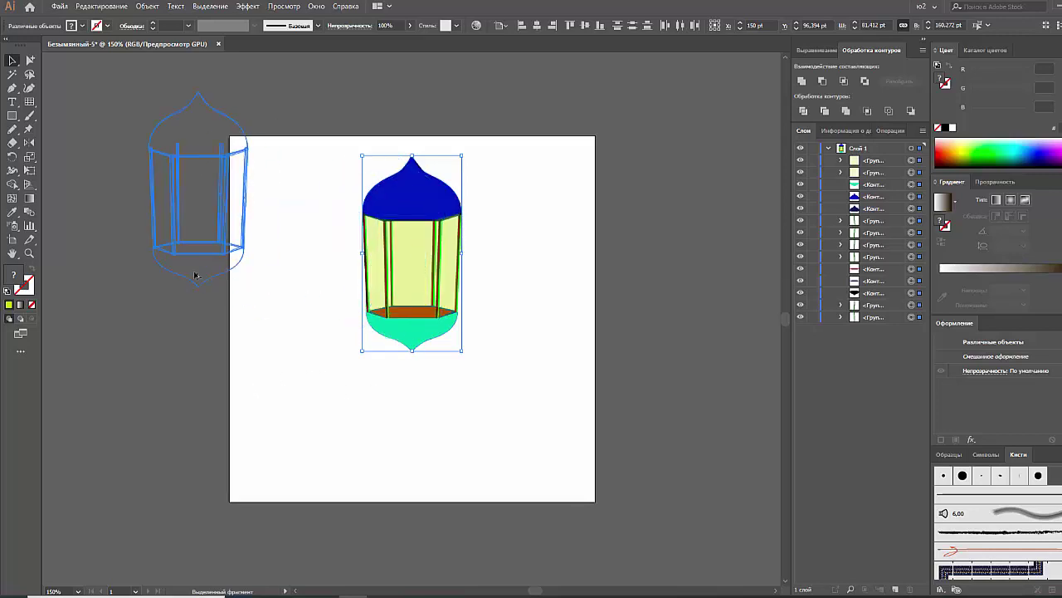
click(266, 268)
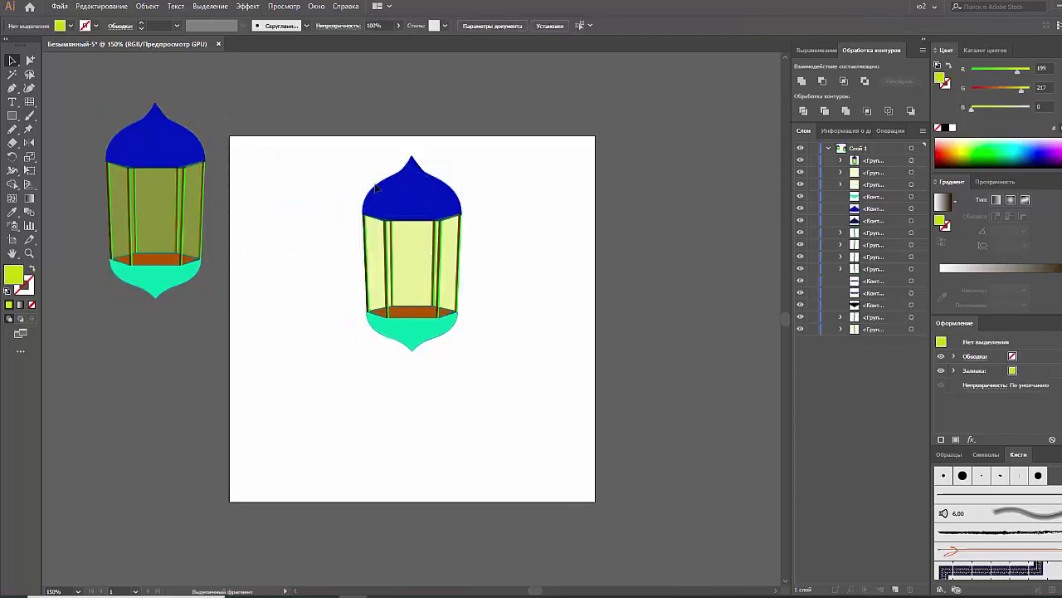
Step: Group the original gazebo's parts on the artboard, then ungroup them again
drag(339, 154, 519, 372)
click(438, 207)
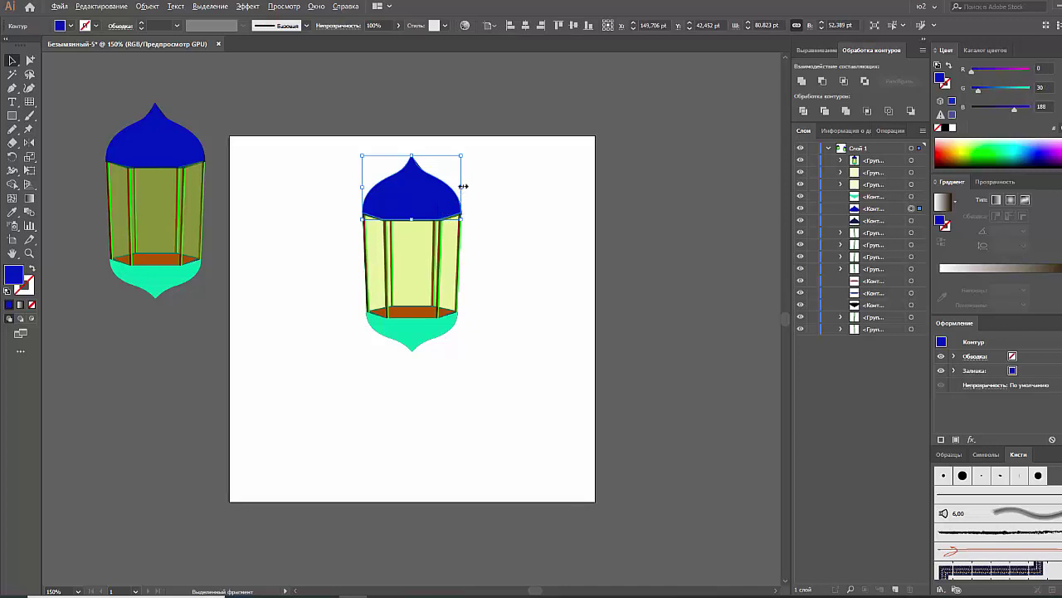
click(500, 211)
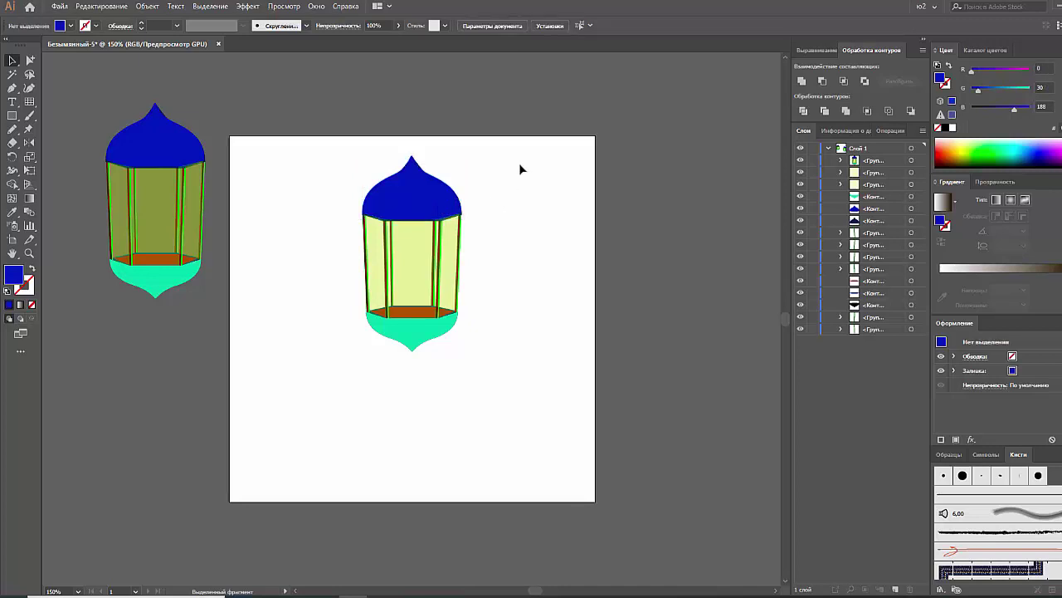
drag(513, 153, 315, 365)
key(ctrl+g)
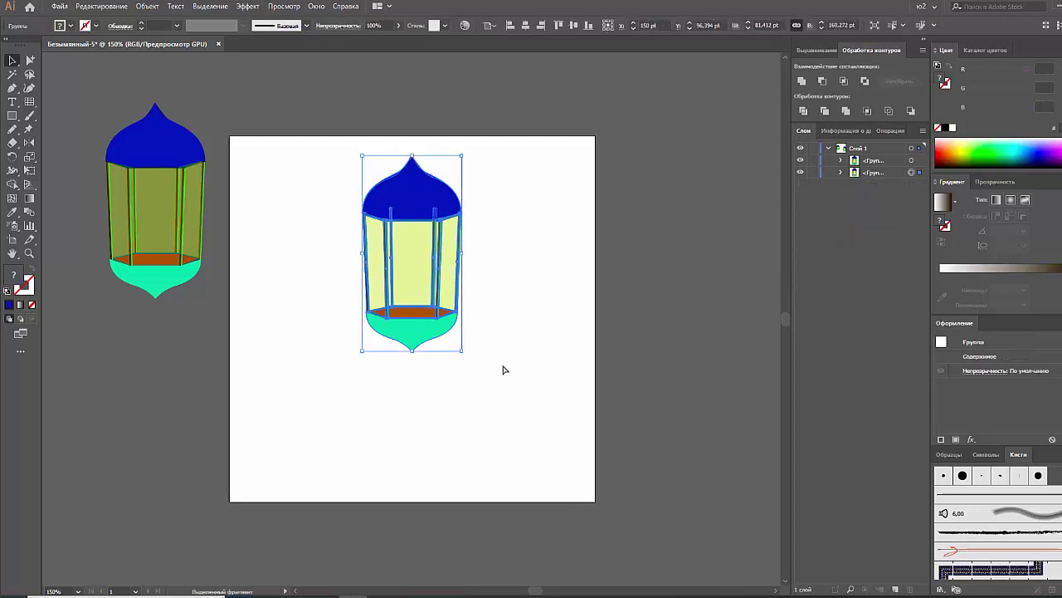
key(ctrl+plus)
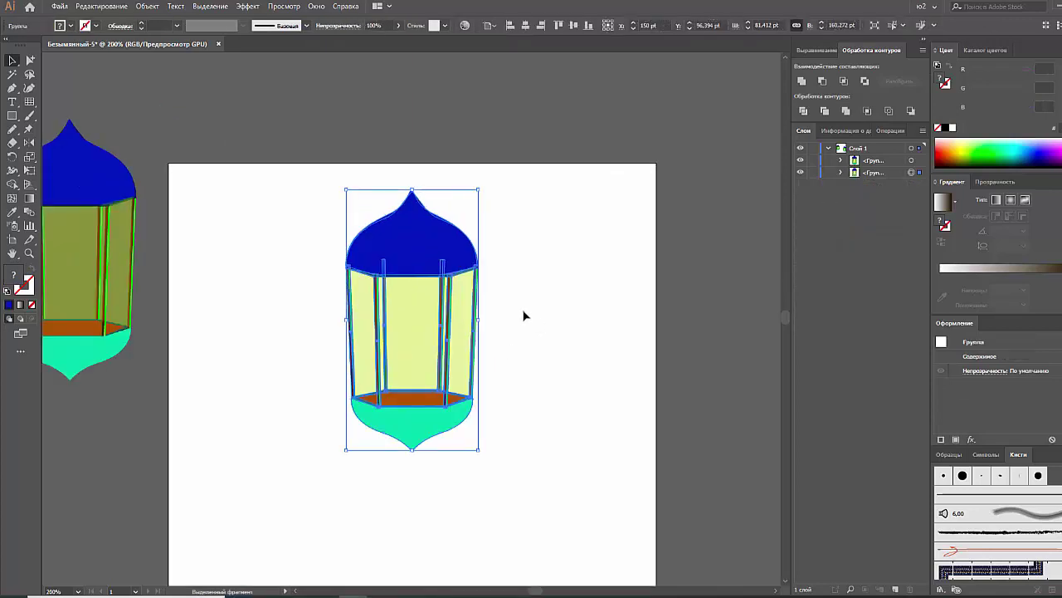
click(524, 314)
click(454, 266)
key(ctrl+shift+g)
Step: Try moving the blue dome, undo it, and zoom the original gazebo to 300%
click(512, 268)
click(462, 269)
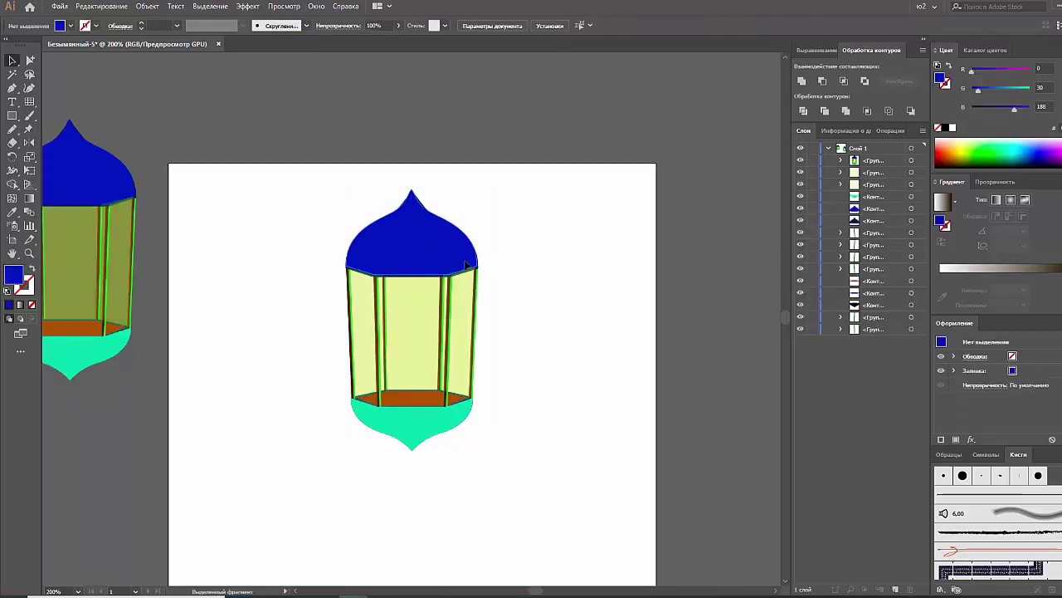
drag(462, 268, 462, 214)
key(ctrl+z)
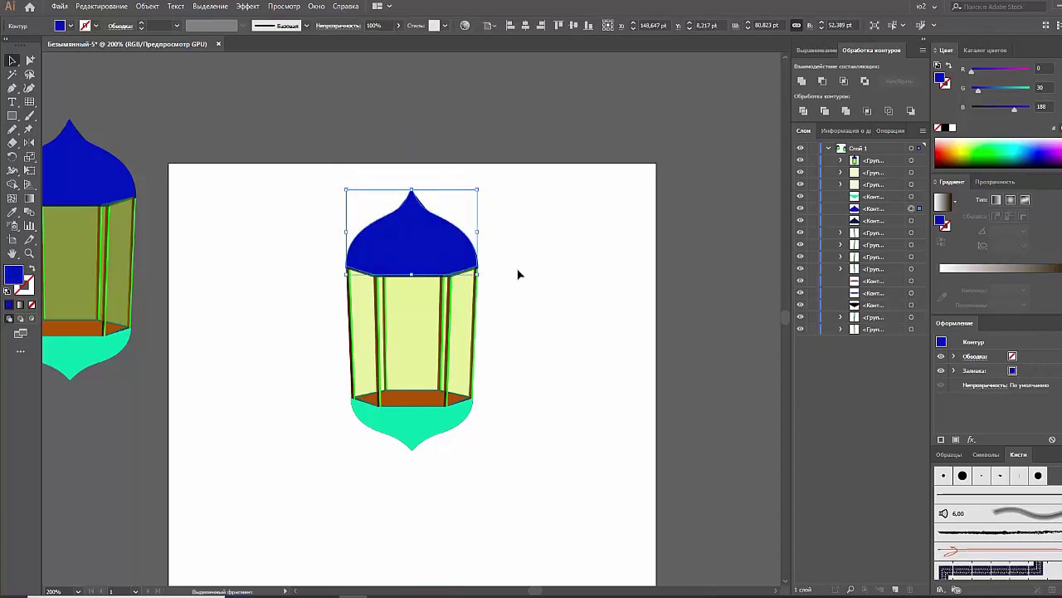
click(462, 279)
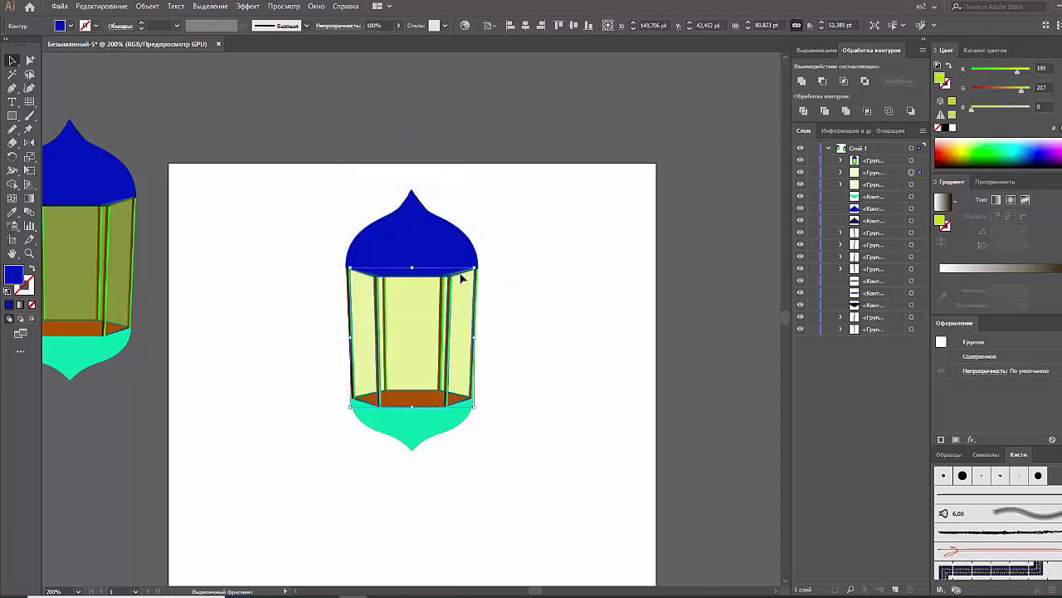
click(515, 247)
click(434, 239)
click(332, 187)
key(ctrl+plus)
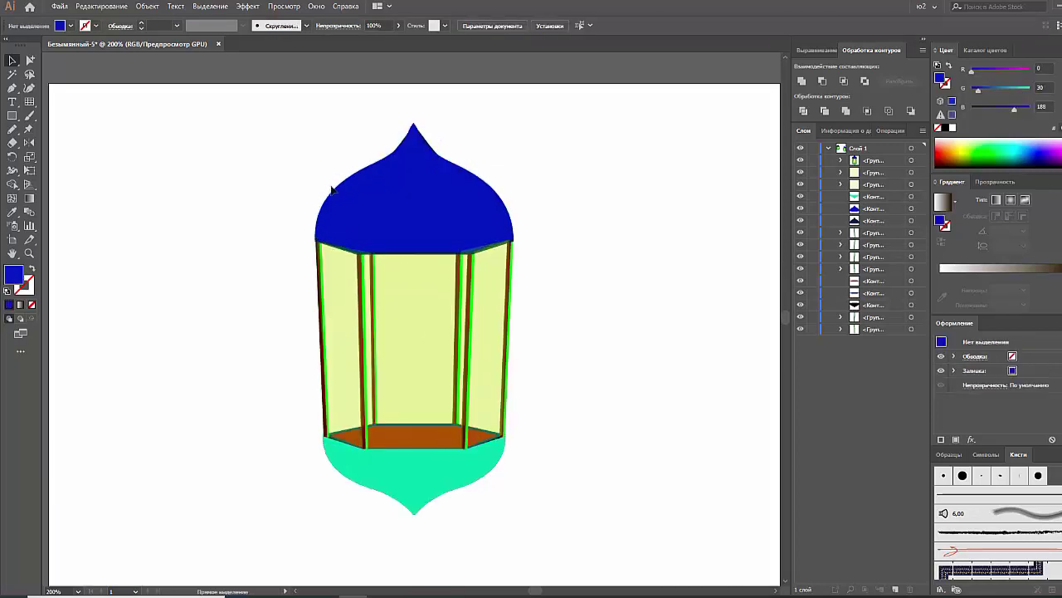
key(ctrl+plus)
click(13, 129)
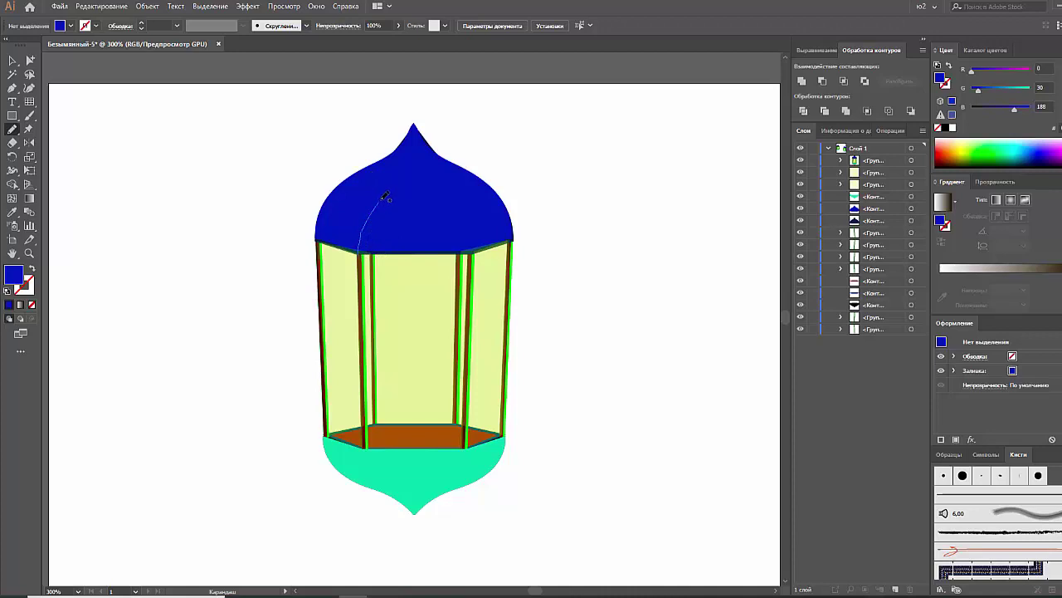
Step: Smooth the hand-drawn curve inside the dome with Object > Path > Simplify
key(v)
click(419, 141)
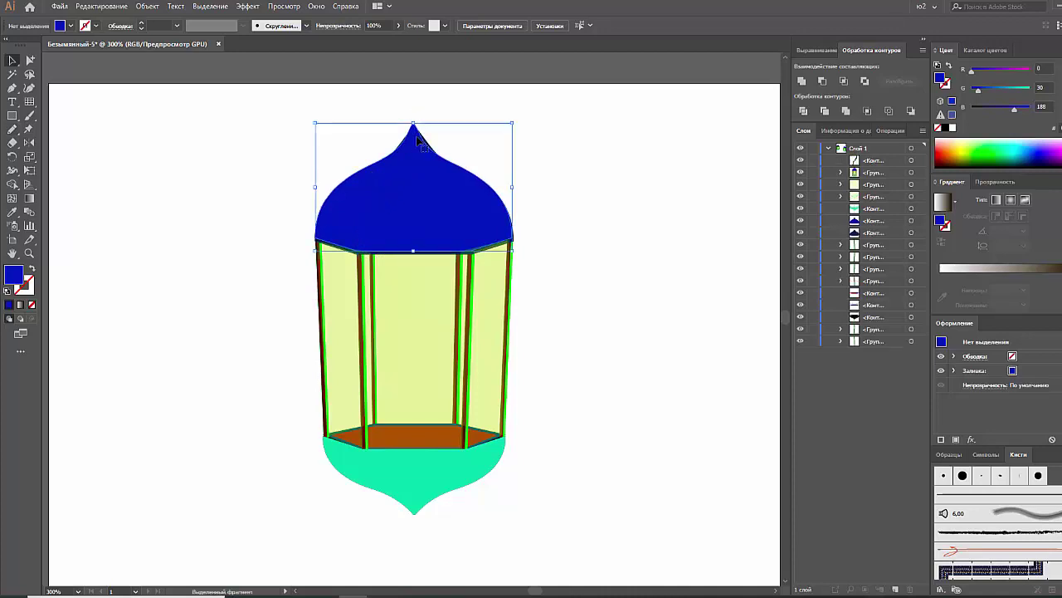
click(389, 142)
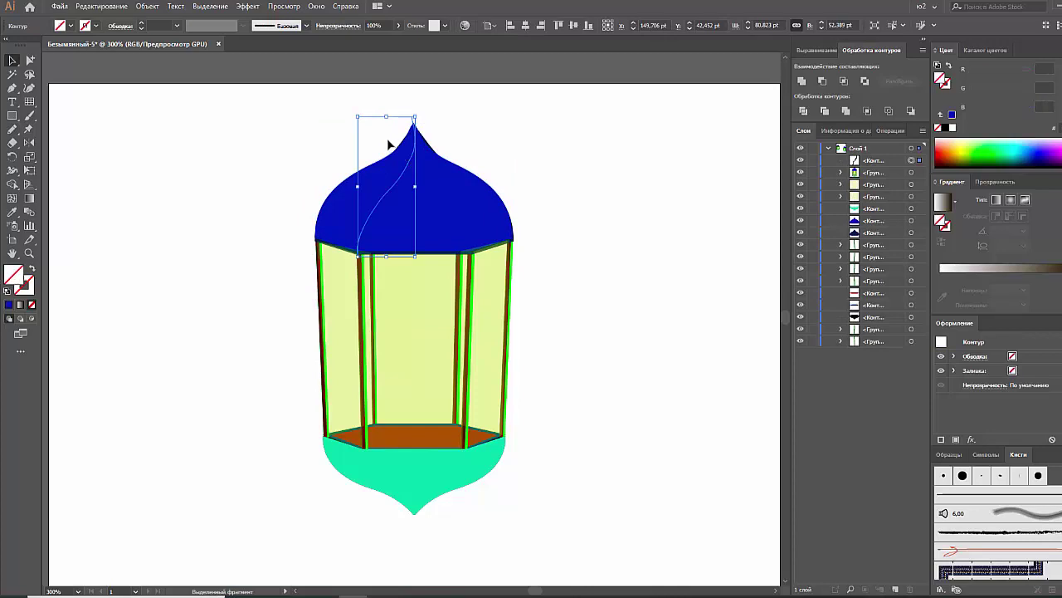
click(147, 6)
click(353, 338)
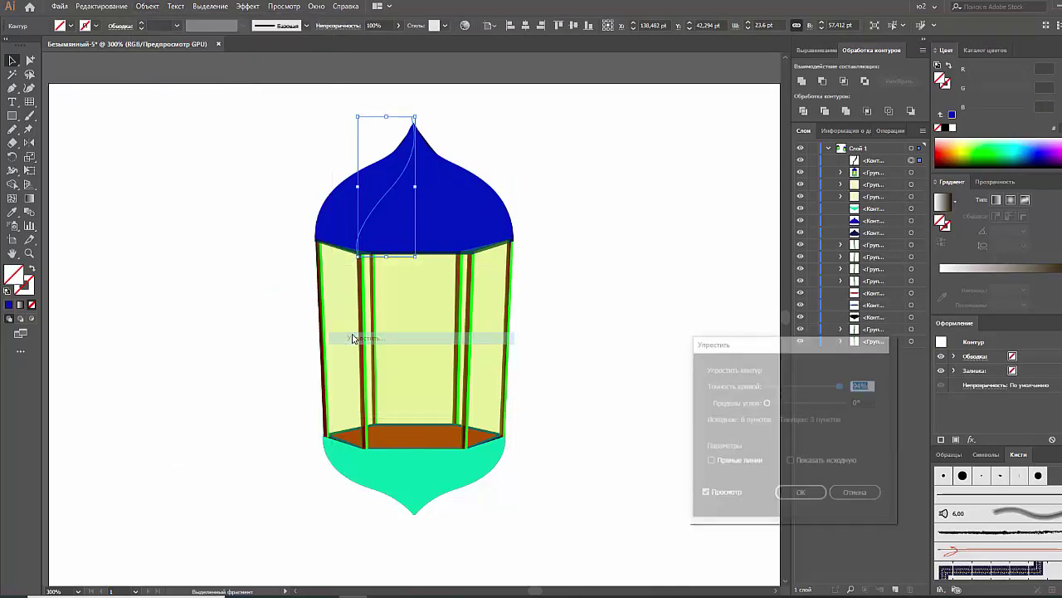
click(802, 494)
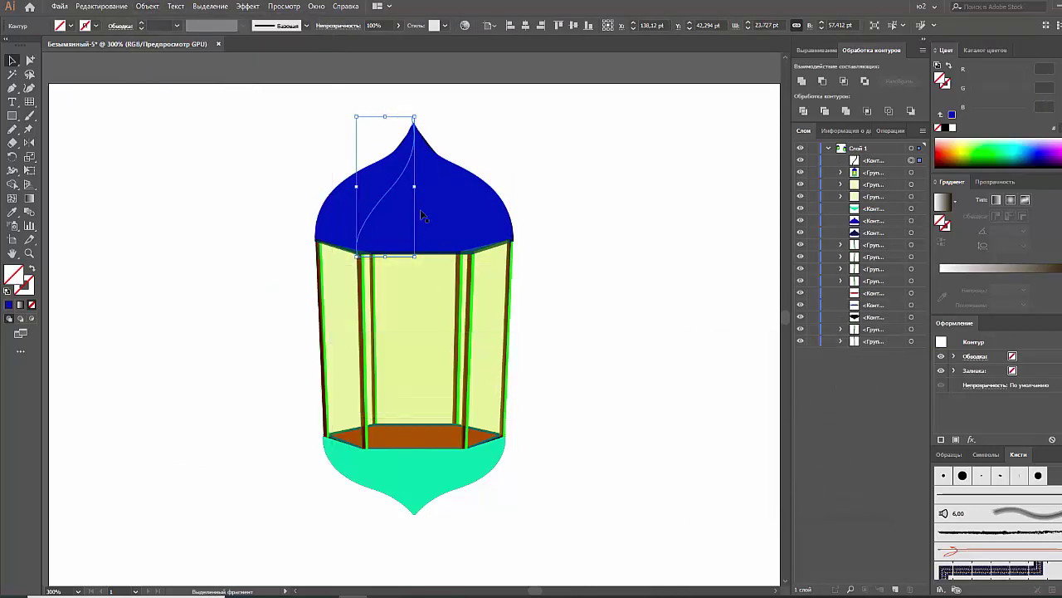
Step: Reshape the curve's anchors so it runs from the dome tip down toward the lower left
key(a)
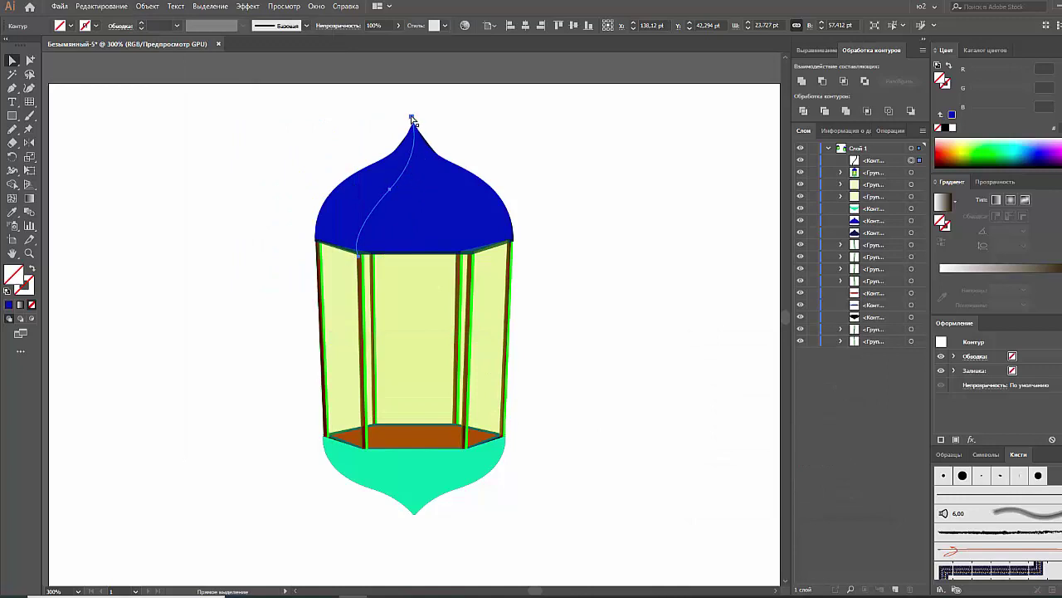
click(412, 118)
click(410, 152)
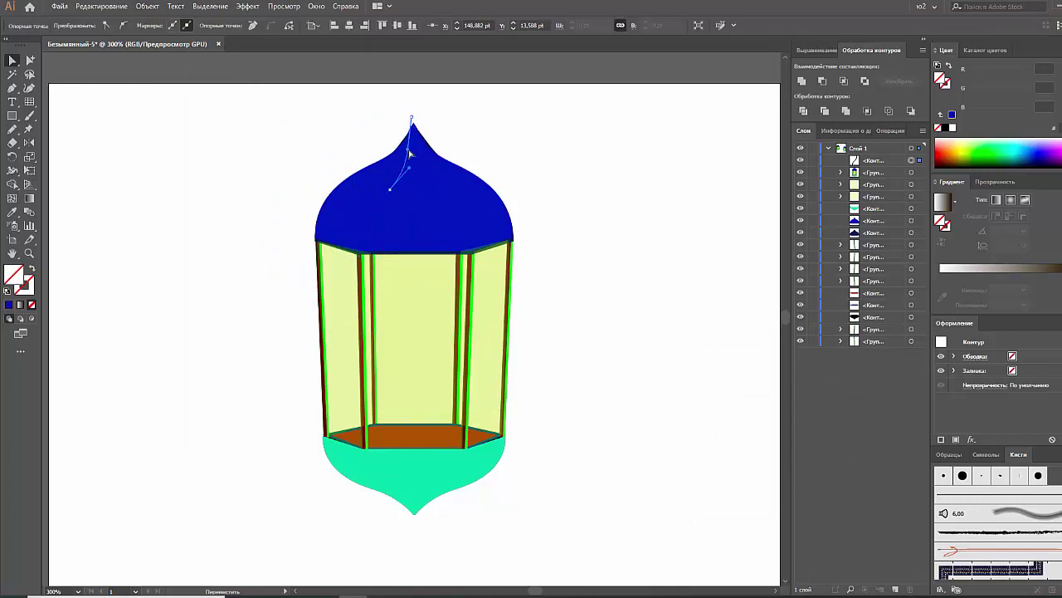
click(412, 121)
drag(415, 121, 418, 123)
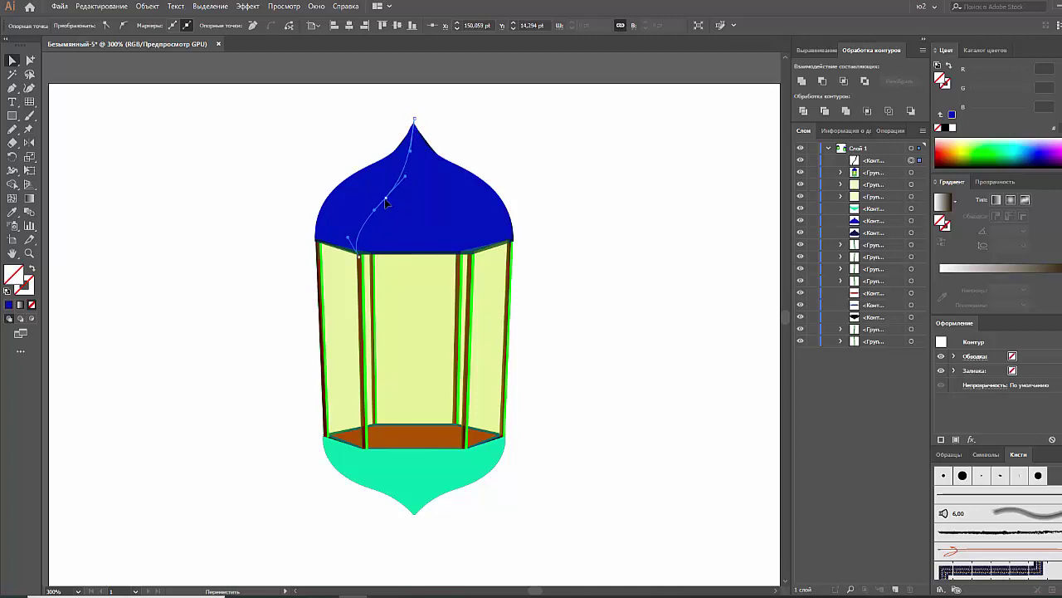
drag(386, 202, 382, 206)
drag(388, 200, 383, 200)
Step: Make the rib a black stroke with no fill and smooth its bend with a handle
click(359, 242)
click(360, 241)
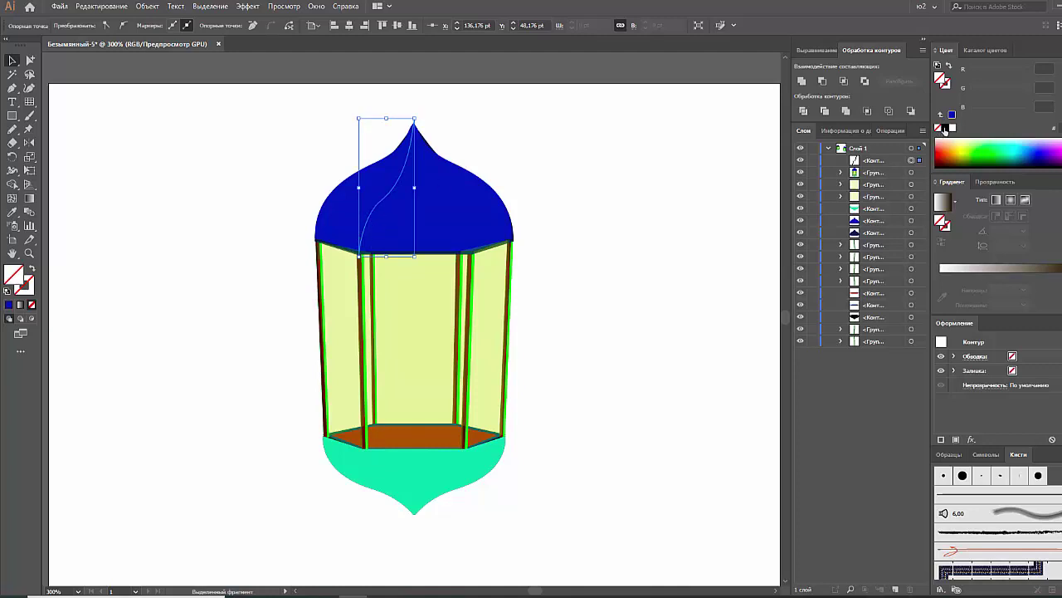
click(944, 129)
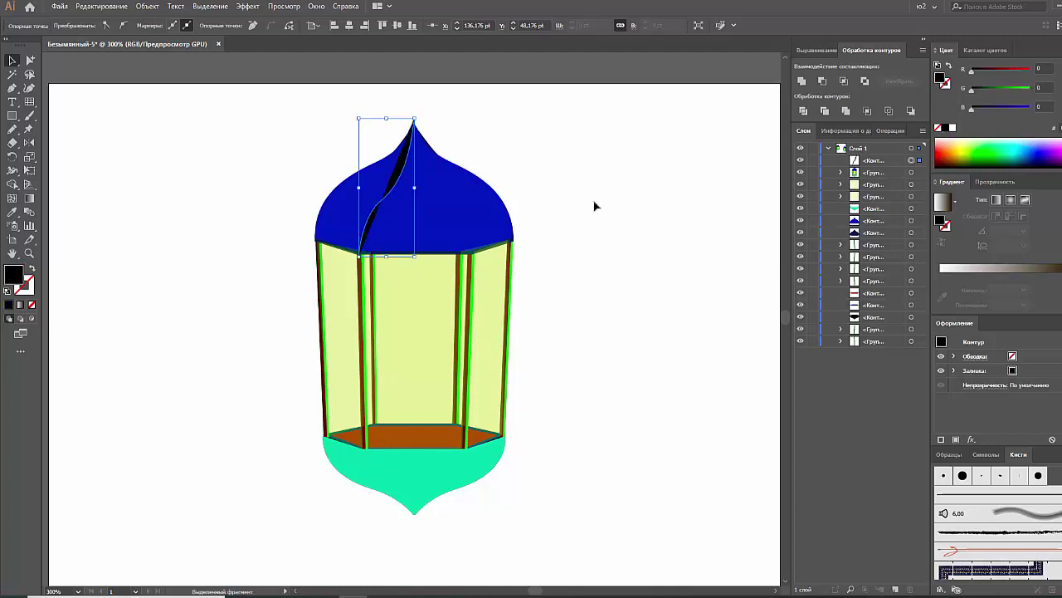
click(33, 270)
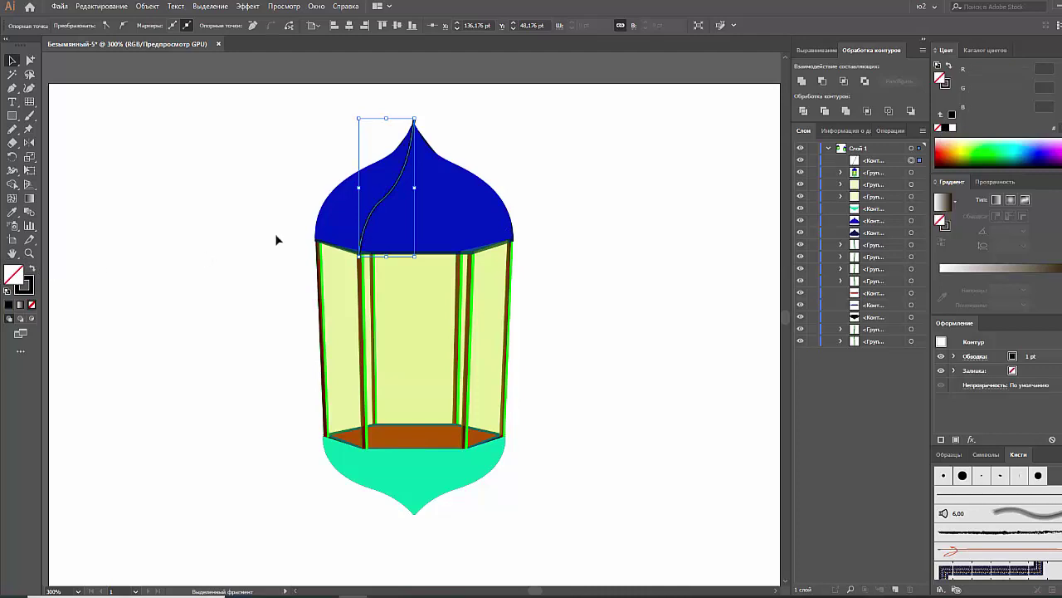
key(a)
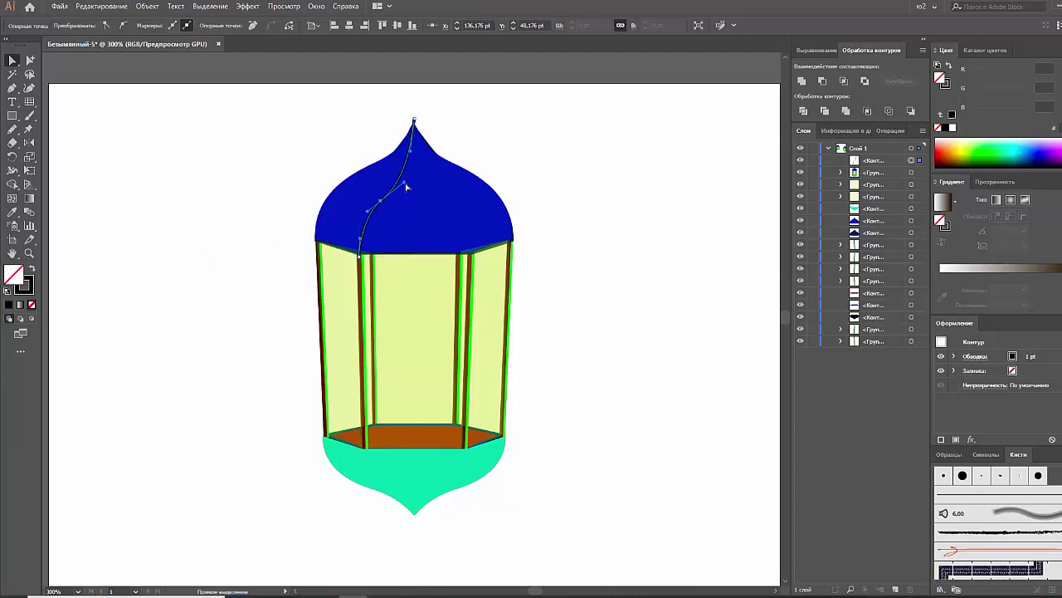
drag(407, 188, 411, 179)
Step: Reflect a copy of the black rib across the dome tip onto the dome's right side
key(v)
click(305, 137)
click(375, 220)
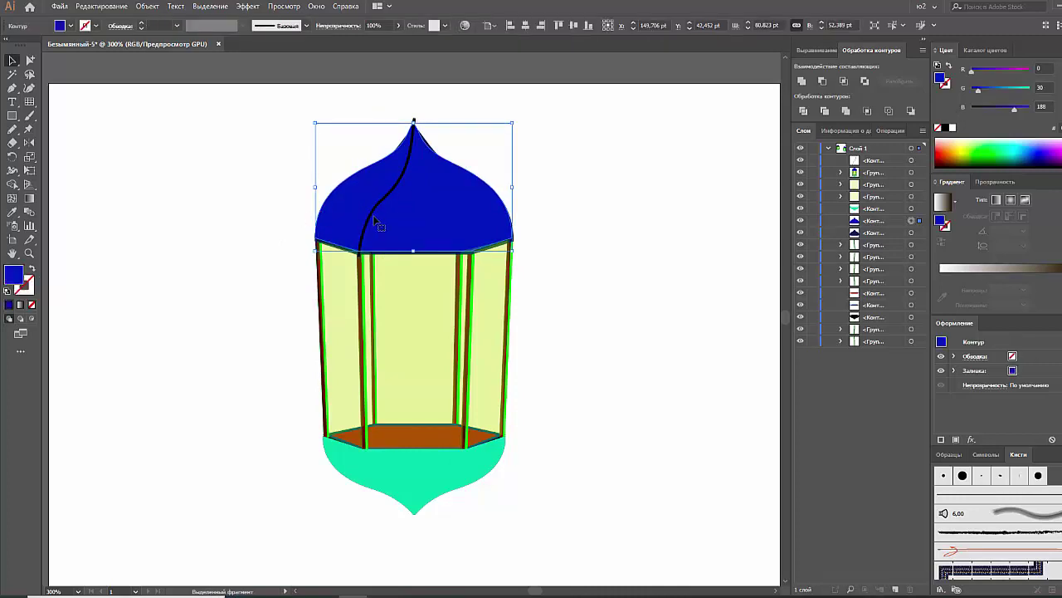
click(369, 217)
key(o)
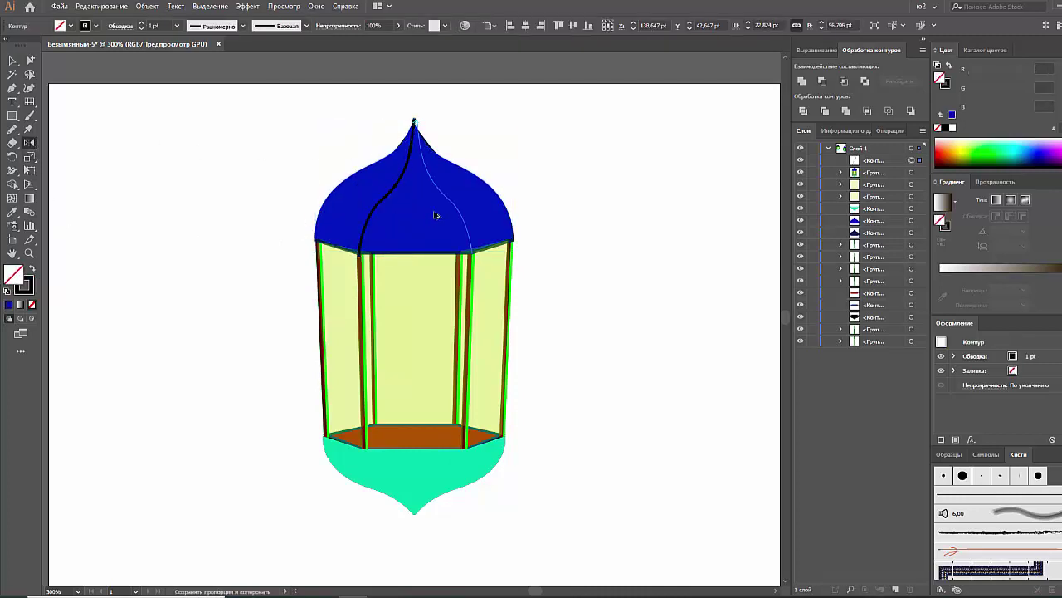
drag(390, 201, 436, 219)
key(v)
click(117, 116)
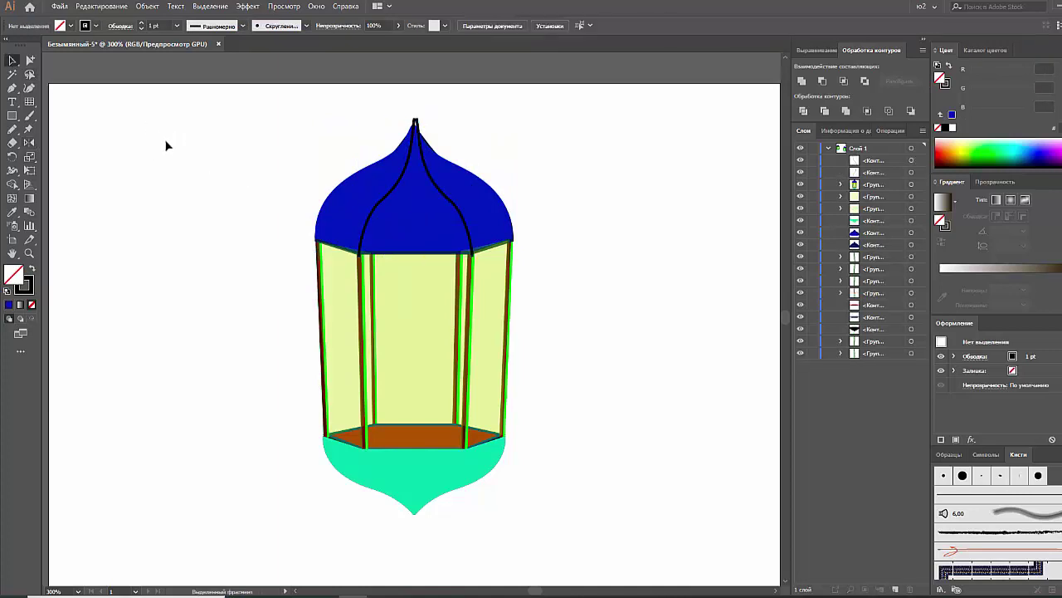
click(422, 159)
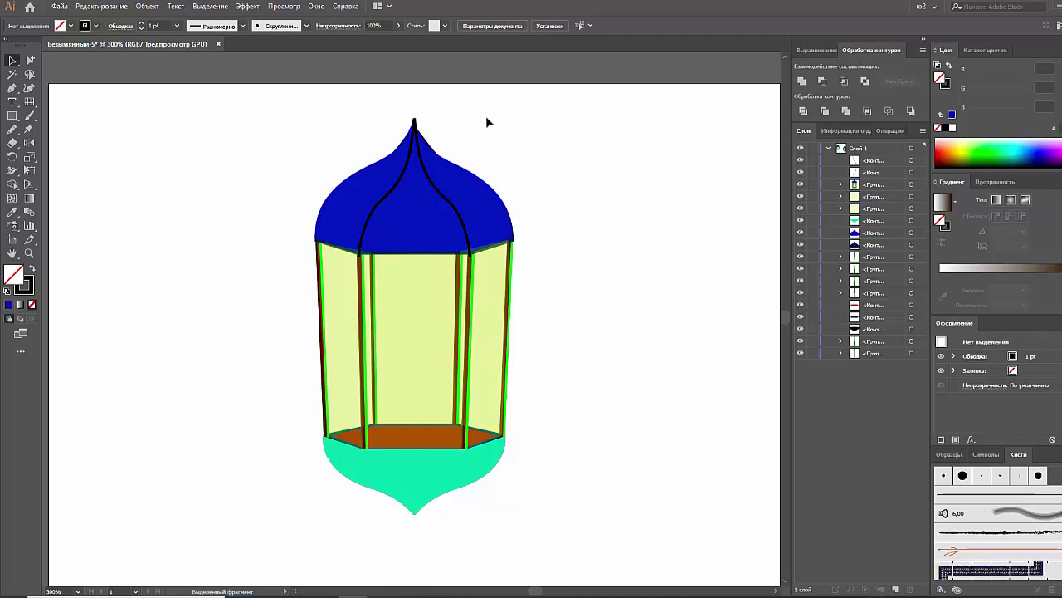
Step: Reshape the dome's upper-left curve and delete the selected dome path
click(371, 175)
drag(375, 175, 397, 169)
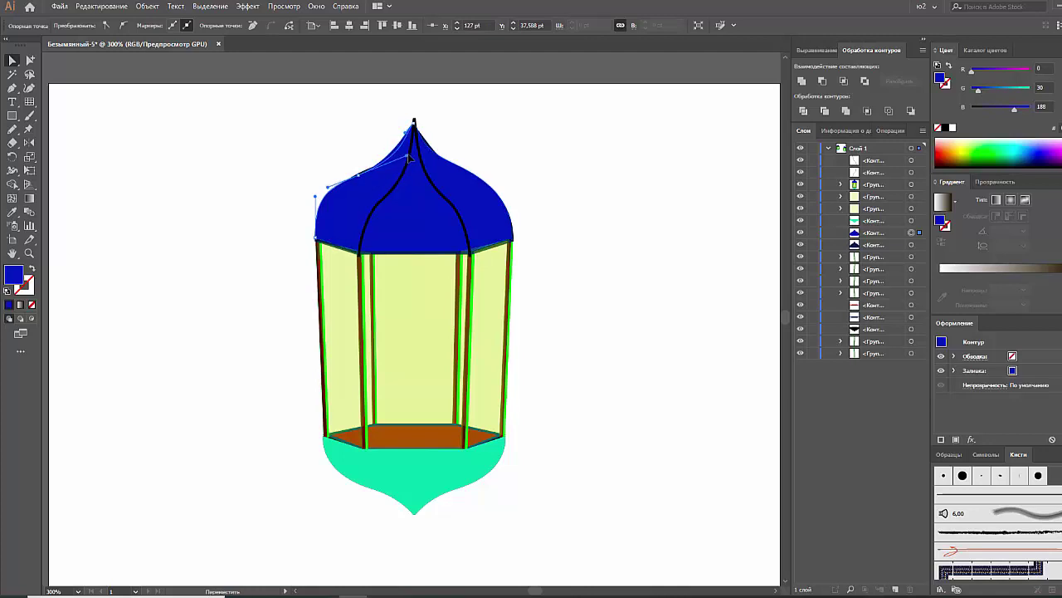
click(361, 160)
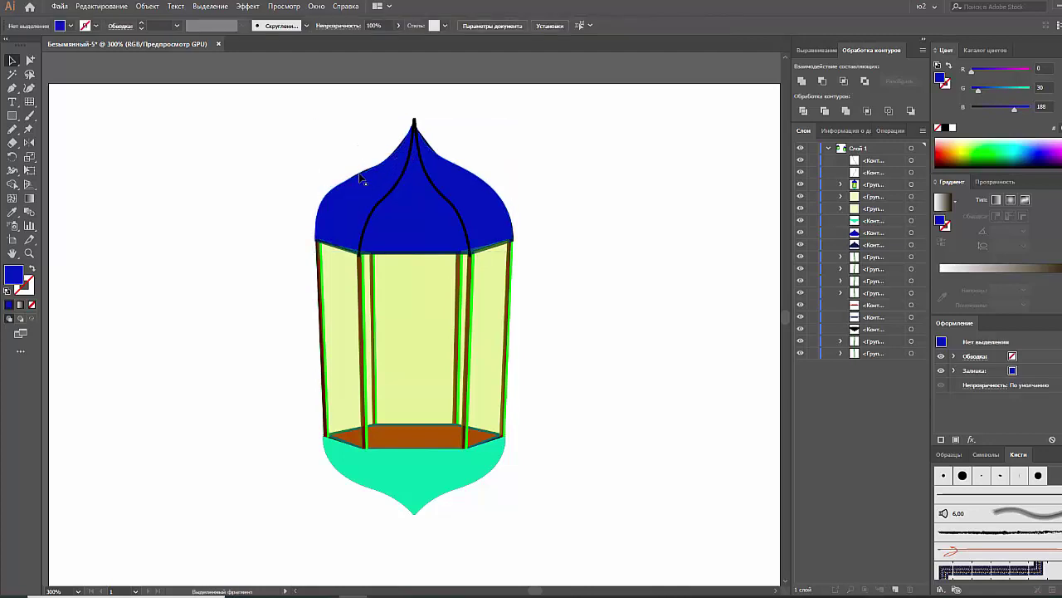
click(362, 178)
key(Delete)
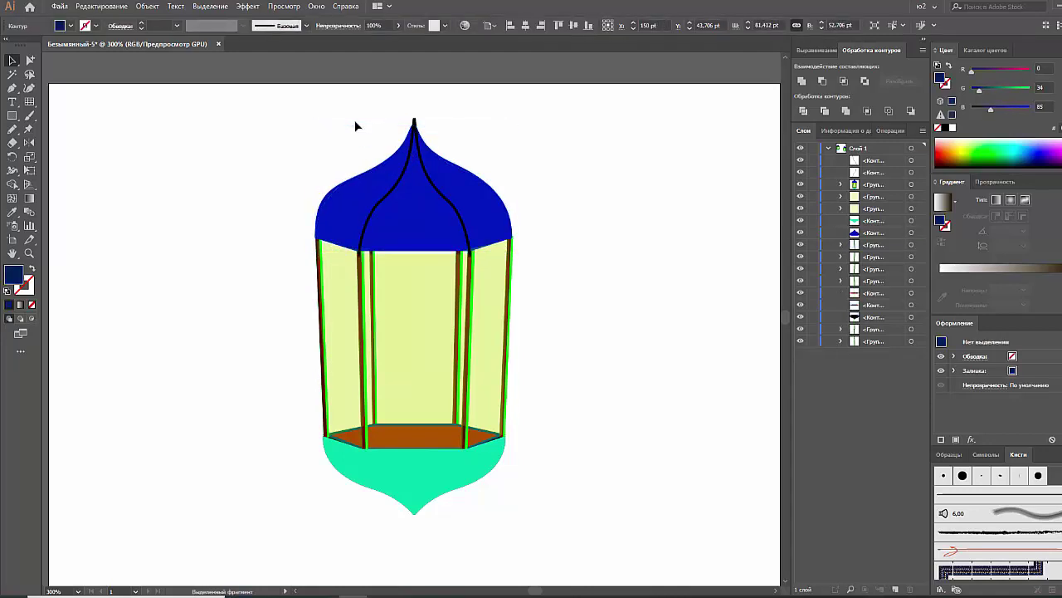
click(362, 187)
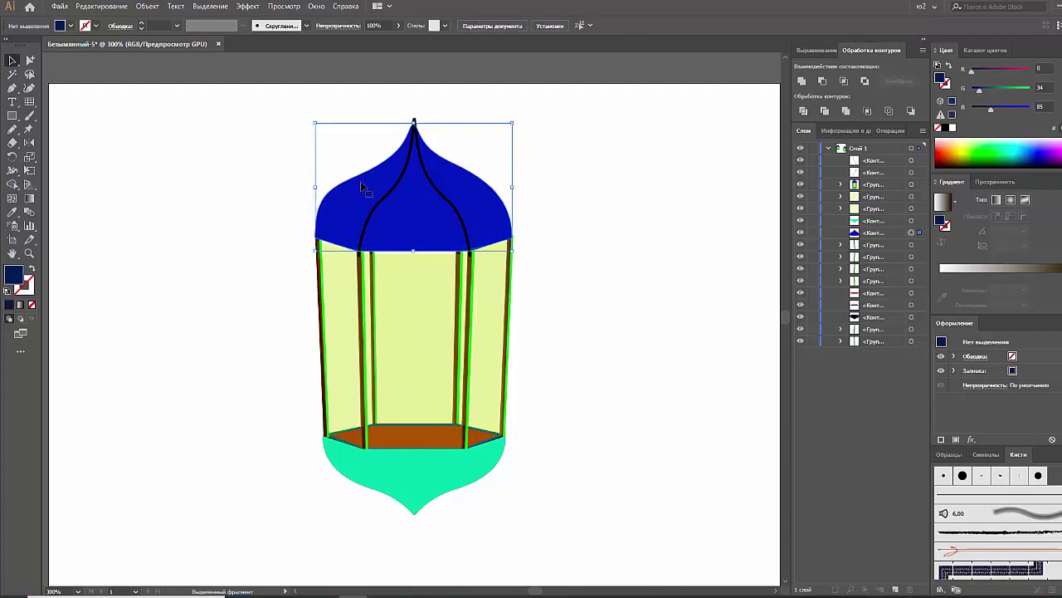
click(259, 167)
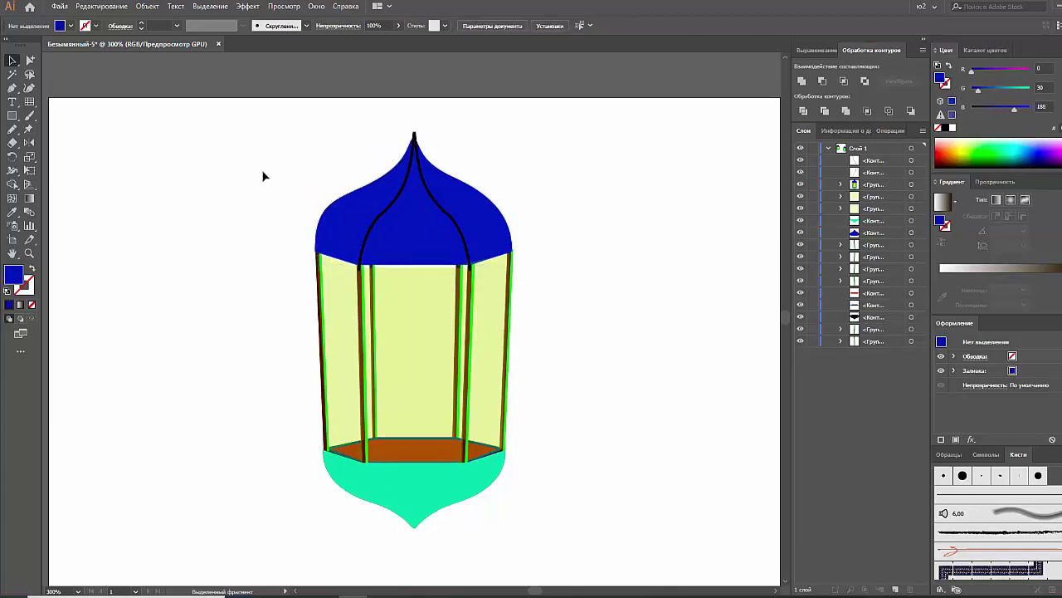
click(330, 202)
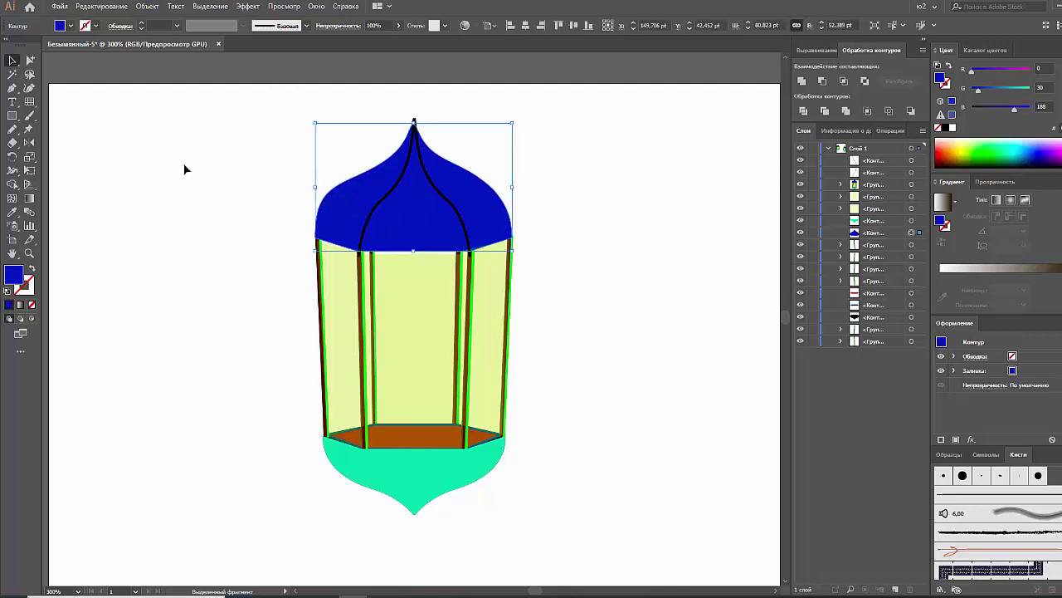
click(123, 168)
Step: Restore the removed dome path and delete the stray duplicate dome path instead
key(n)
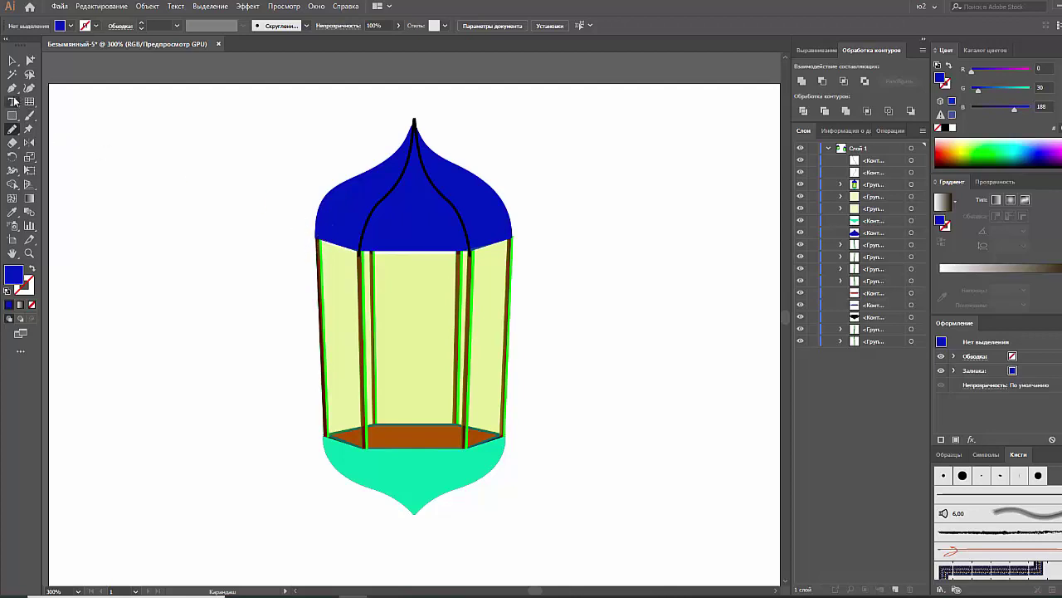
key(ctrl+b)
click(13, 60)
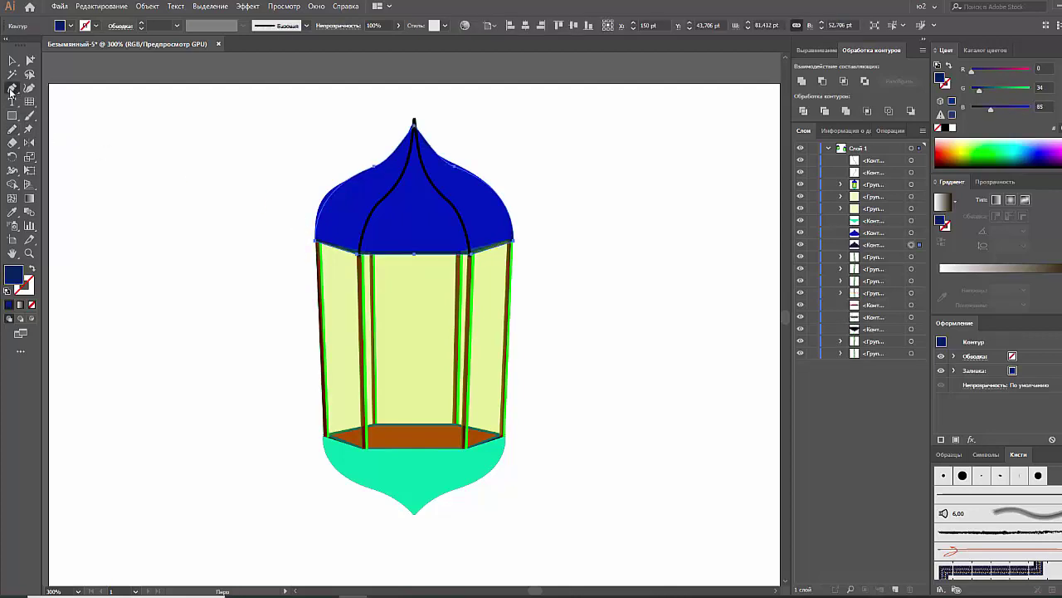
click(80, 101)
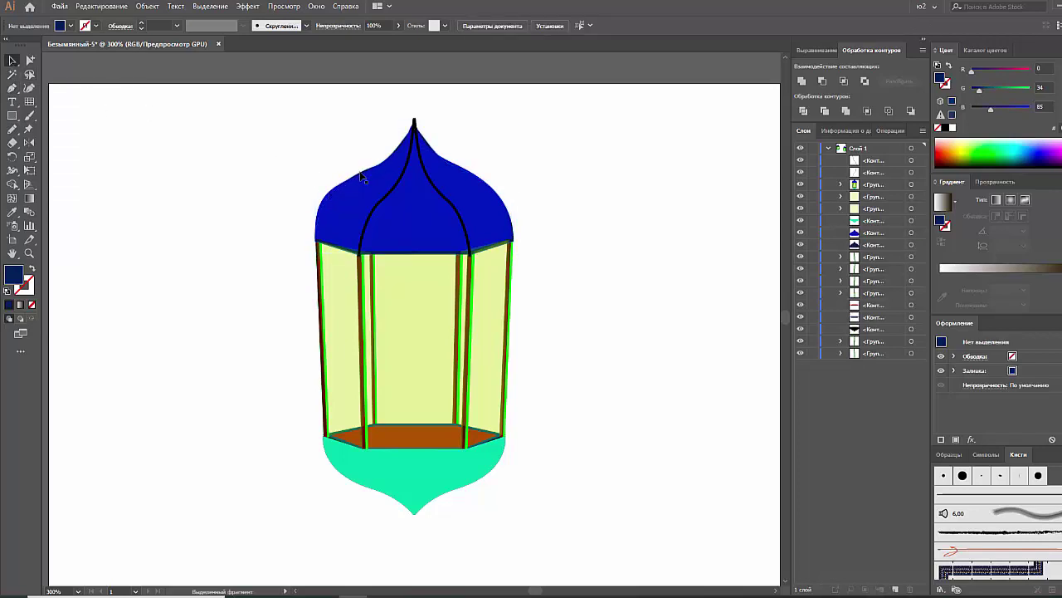
click(362, 177)
key(Delete)
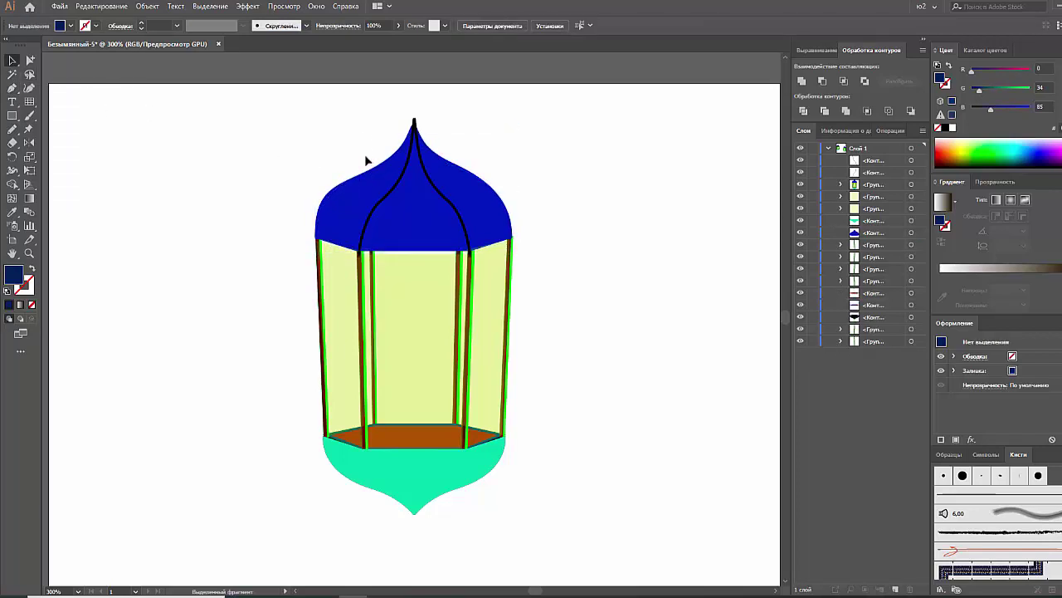
Step: Adjust the dome's right-curve anchor and move its lower-left corner point outward
click(371, 178)
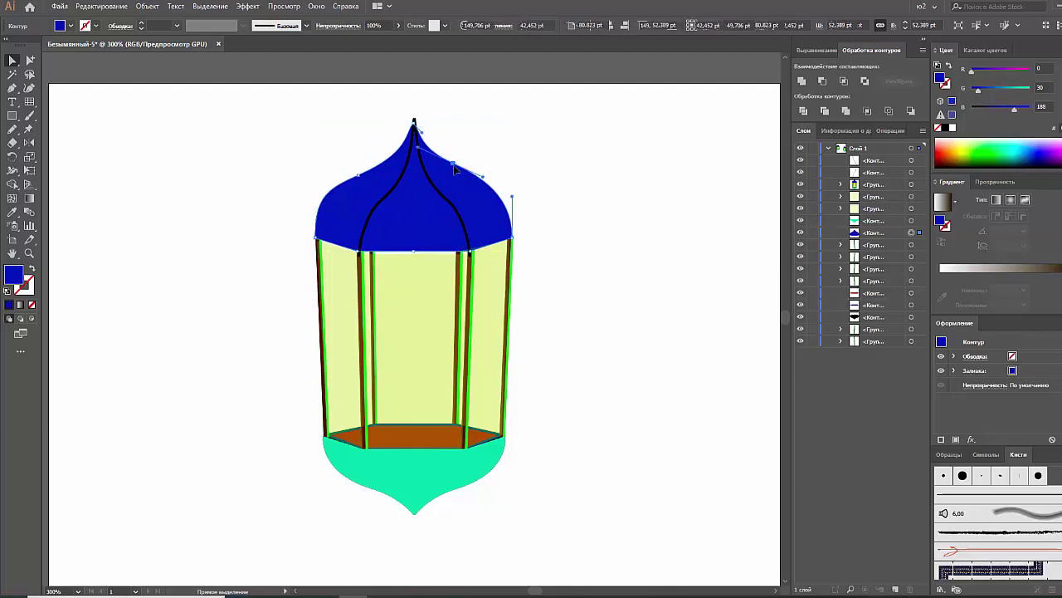
click(454, 168)
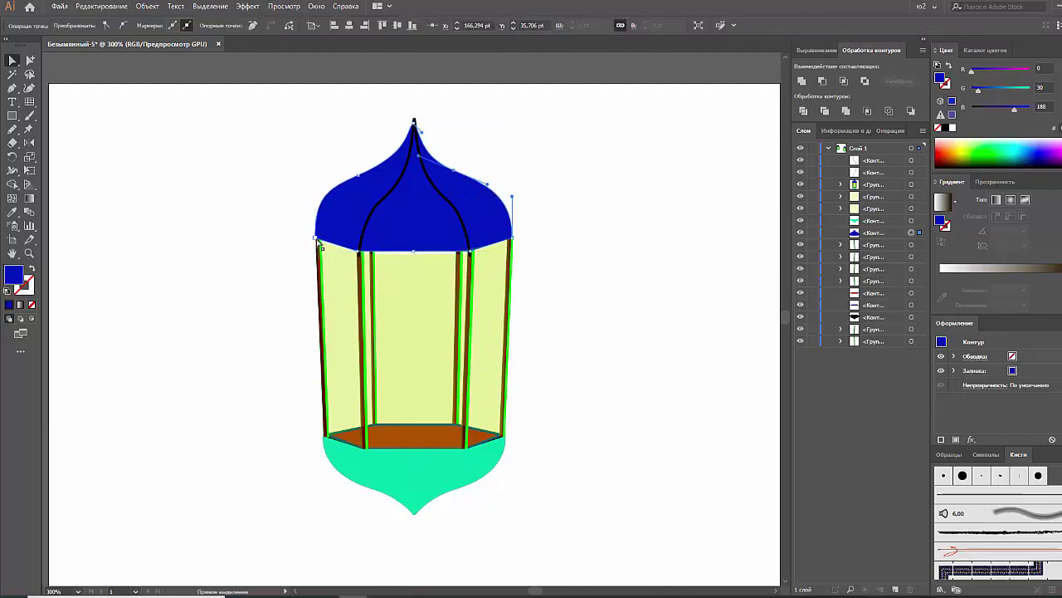
drag(318, 240, 304, 244)
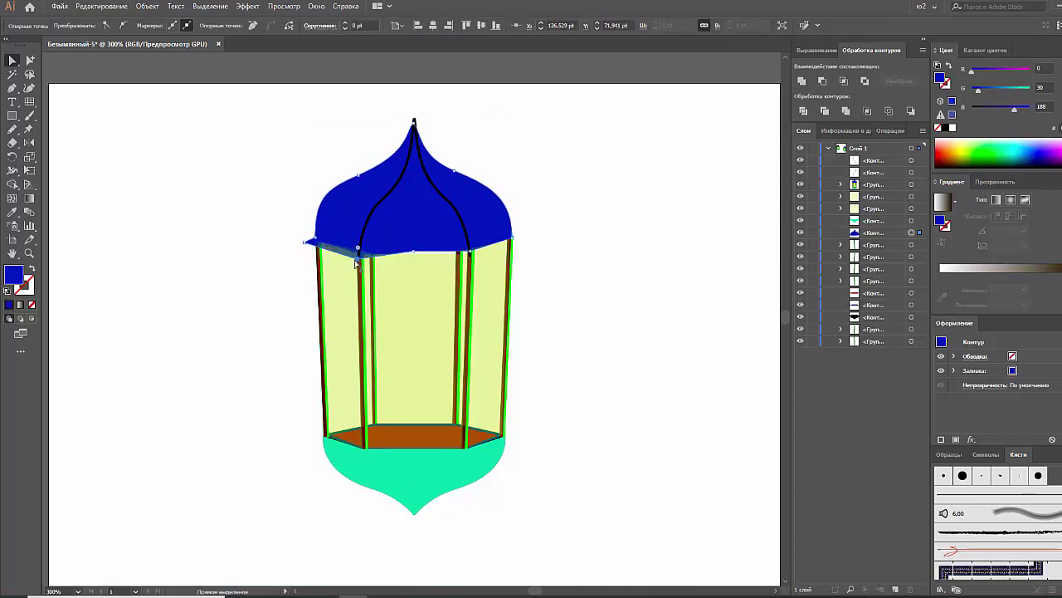
click(282, 254)
key(p)
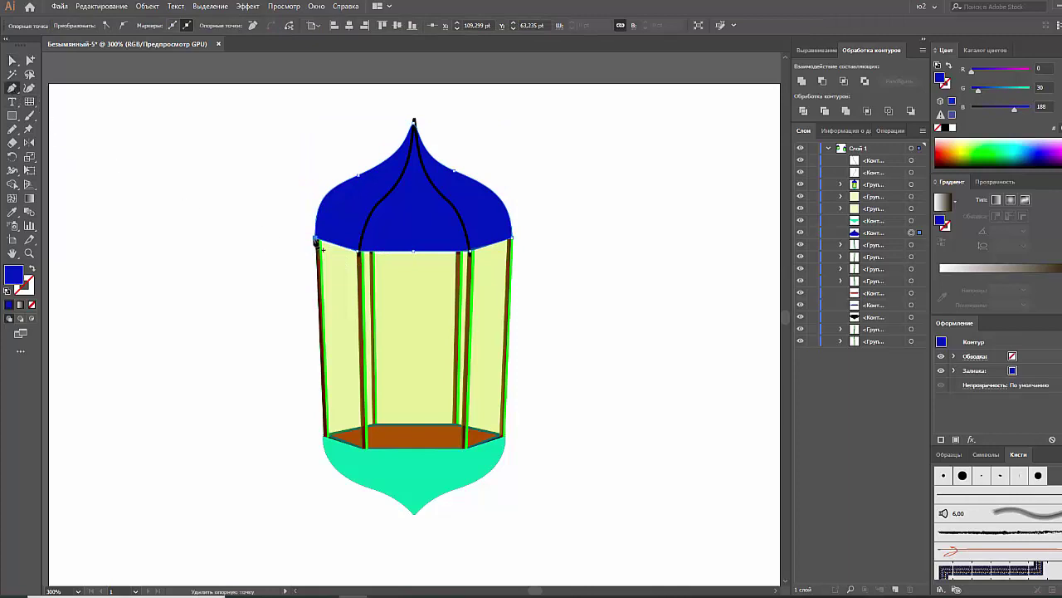
key(v)
key(ctrl+shift+a)
Step: Draw the left roof-band quad beneath the dome and fill it green
key(p)
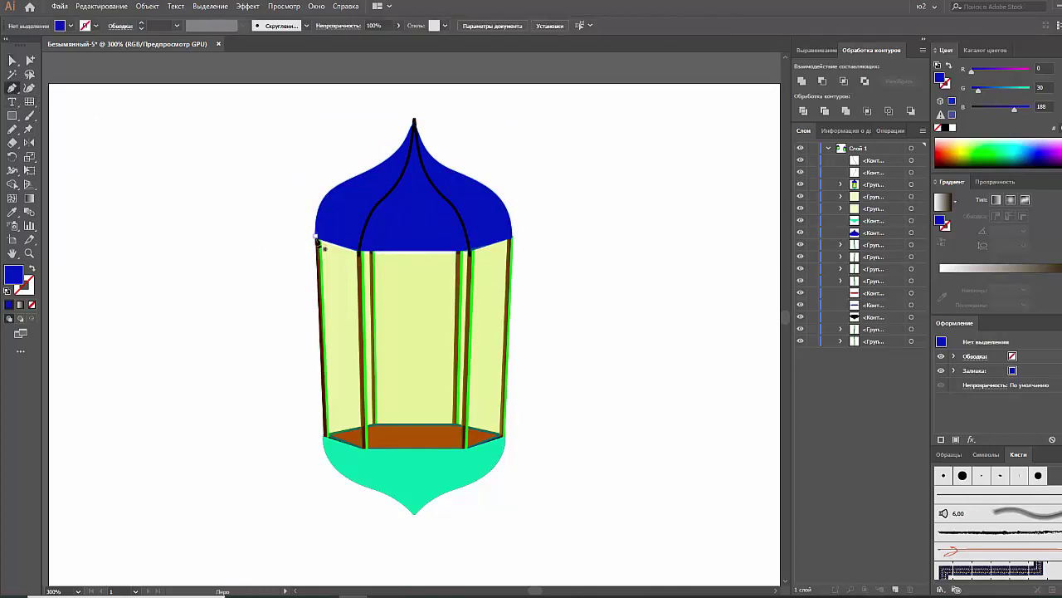
click(316, 238)
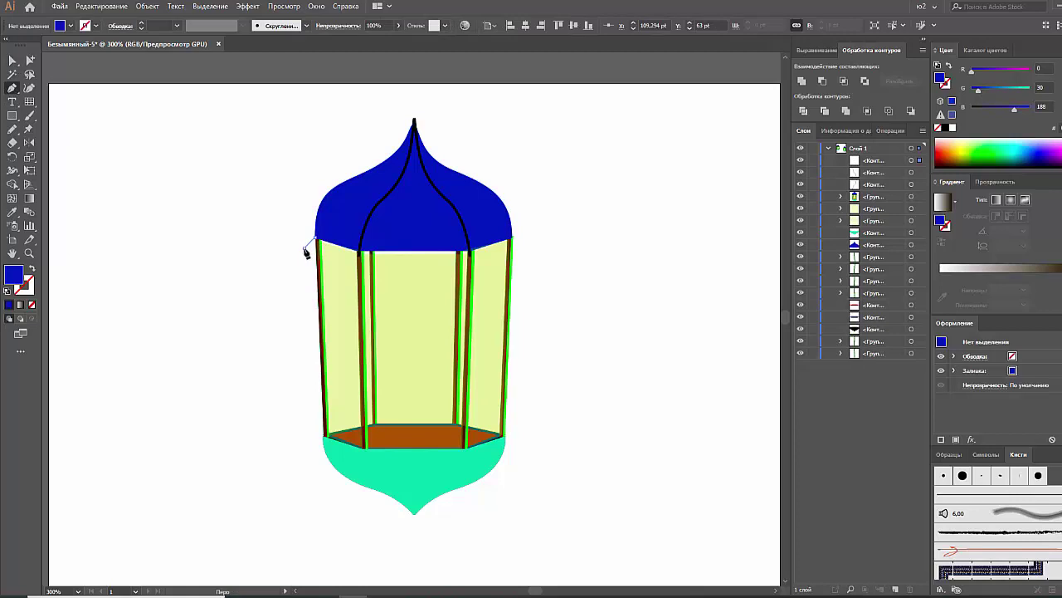
click(305, 248)
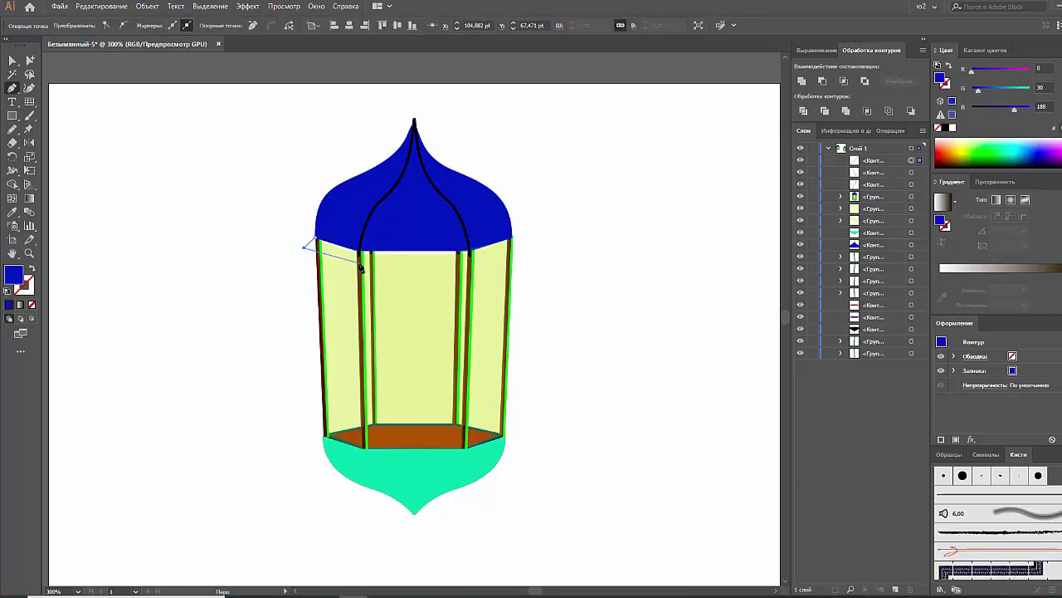
click(361, 259)
click(360, 249)
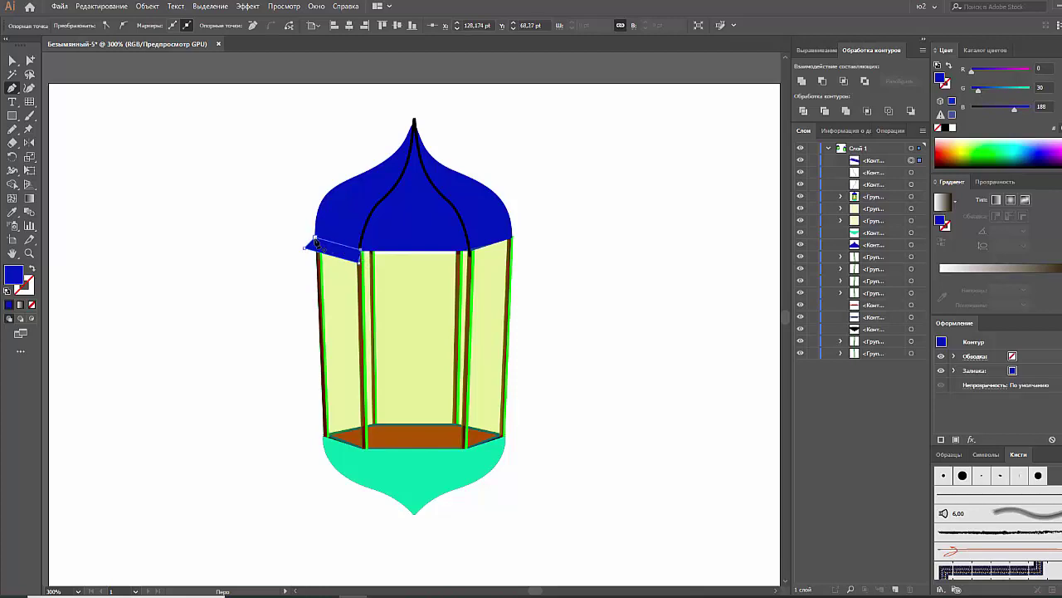
click(999, 151)
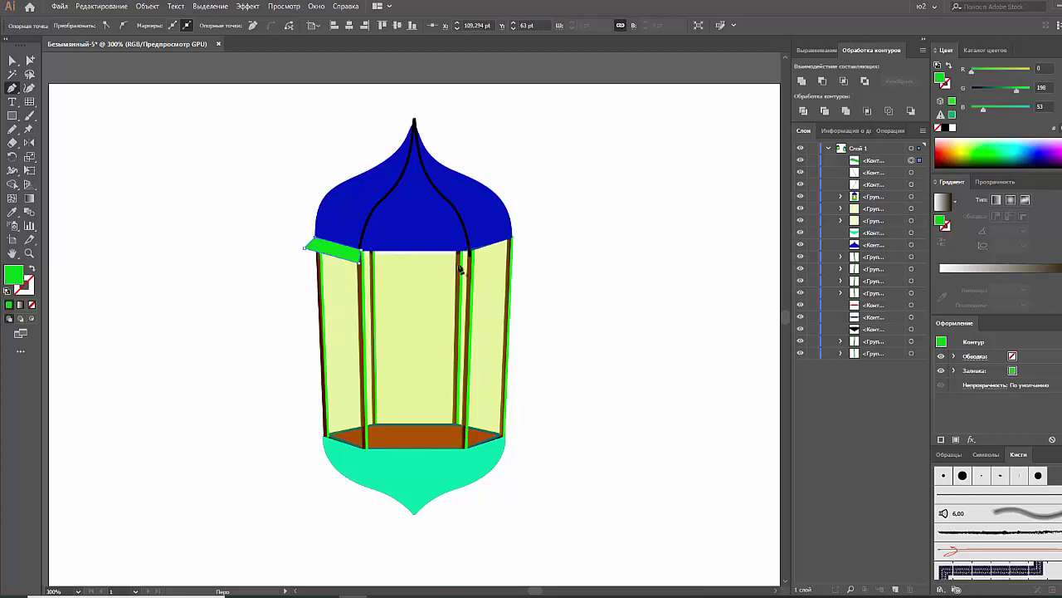
Step: Draw the right roof-band piece and fill it blue
click(512, 241)
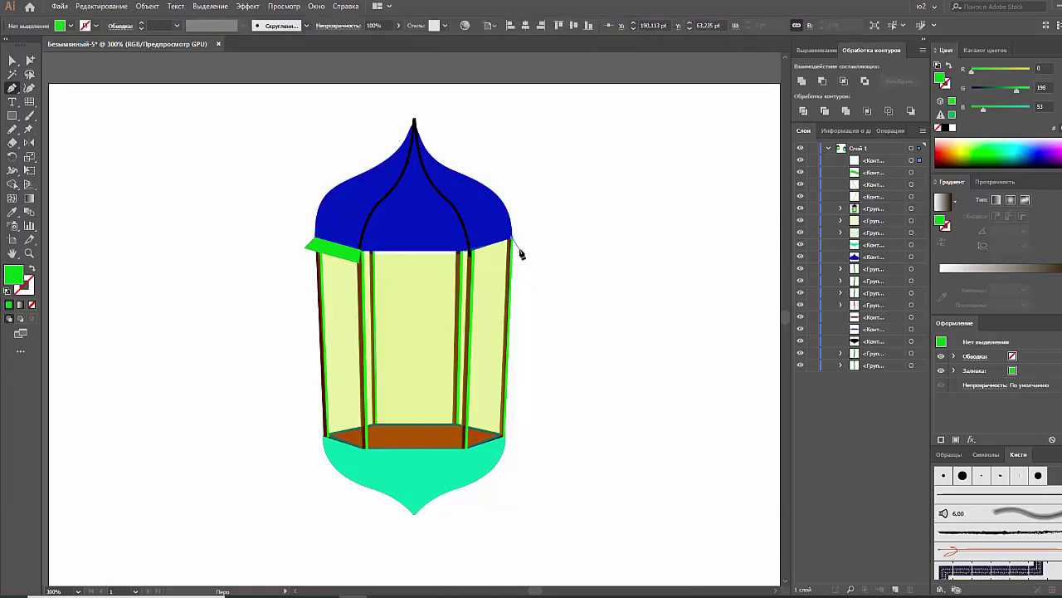
click(515, 246)
click(471, 264)
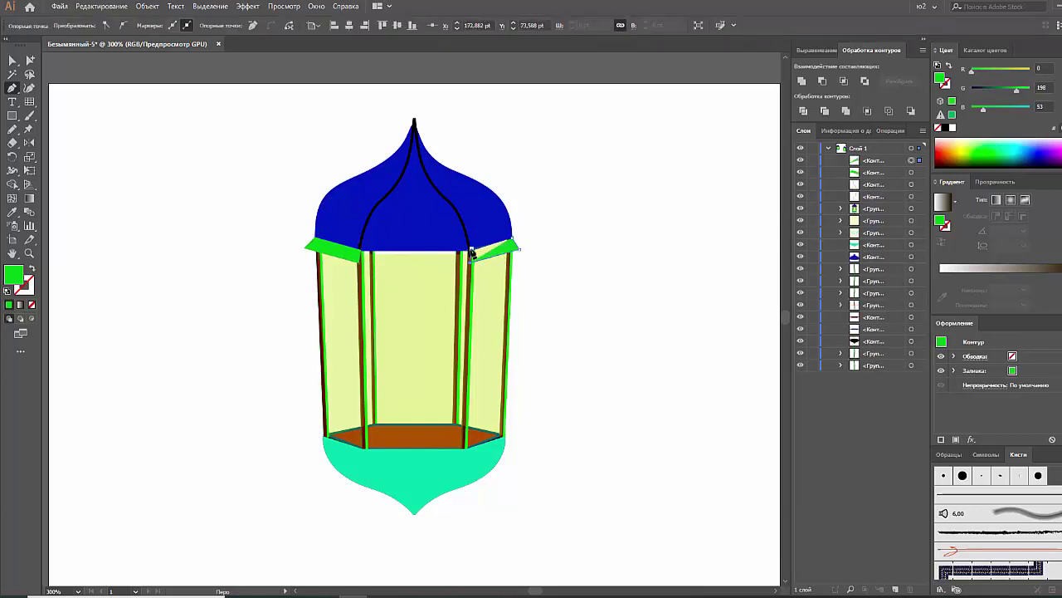
click(514, 244)
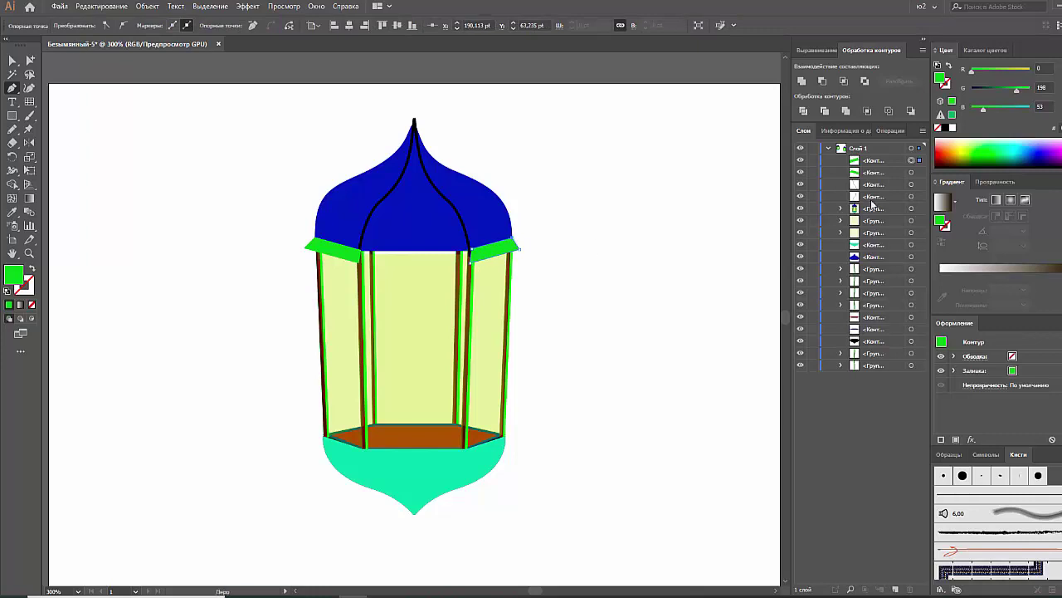
click(1023, 152)
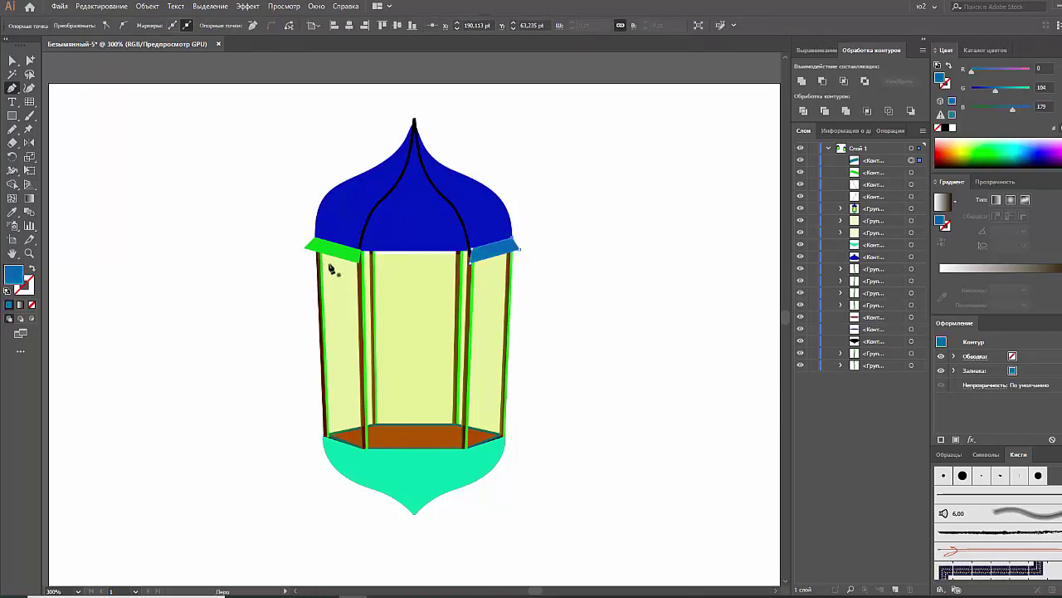
ctrl+click(360, 266)
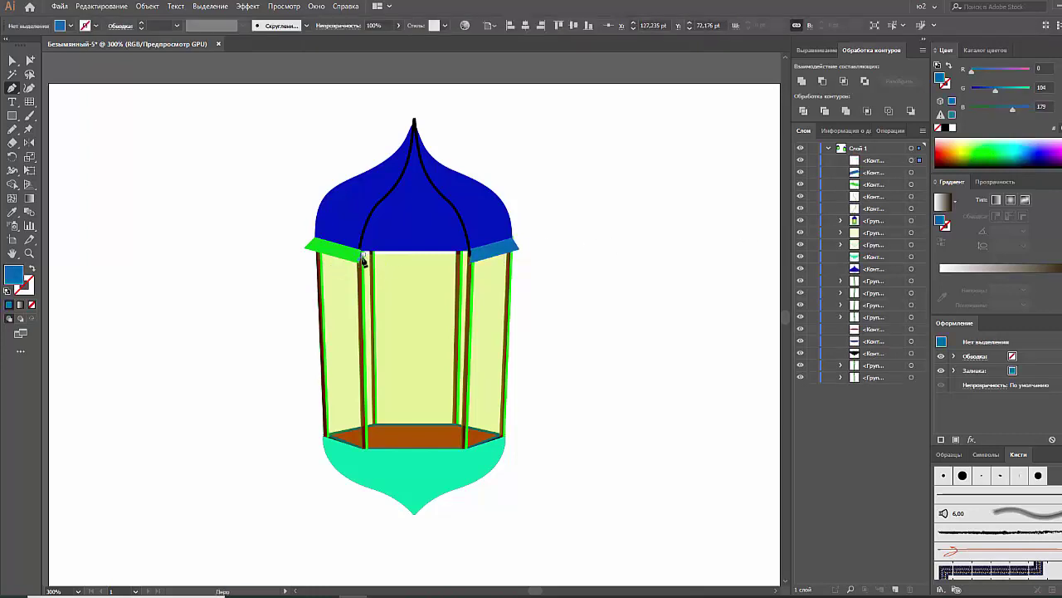
Step: Draw the blue middle band across the front panel's top and select all three band pieces
click(360, 249)
click(469, 250)
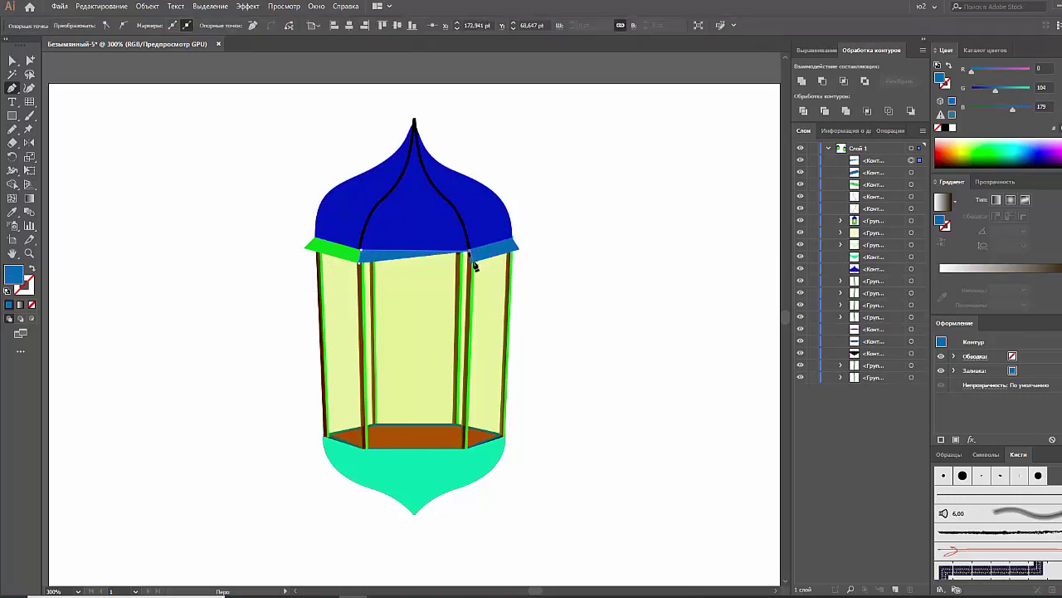
click(472, 263)
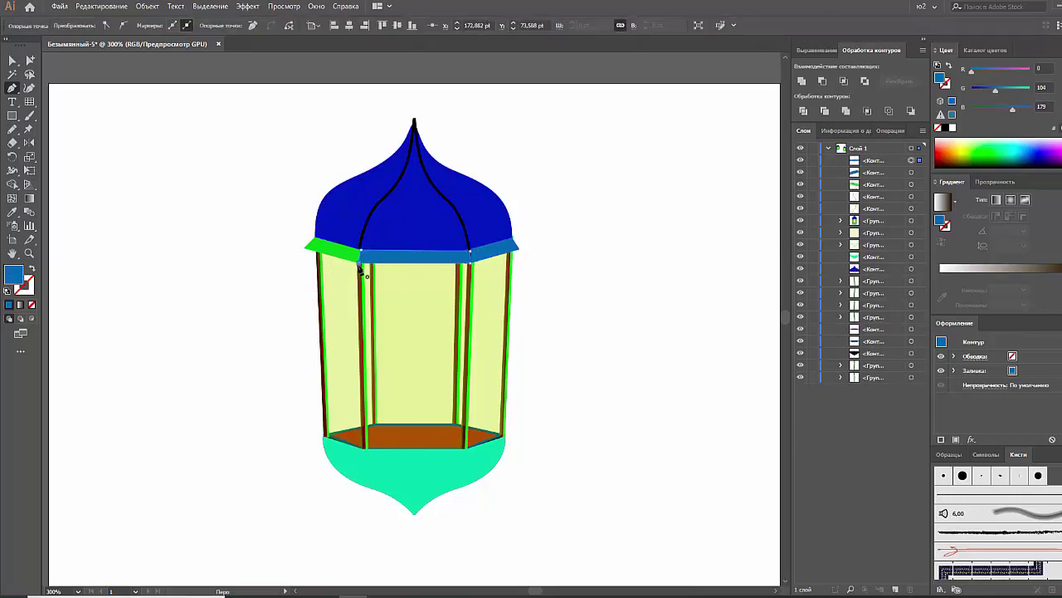
click(12, 60)
click(234, 202)
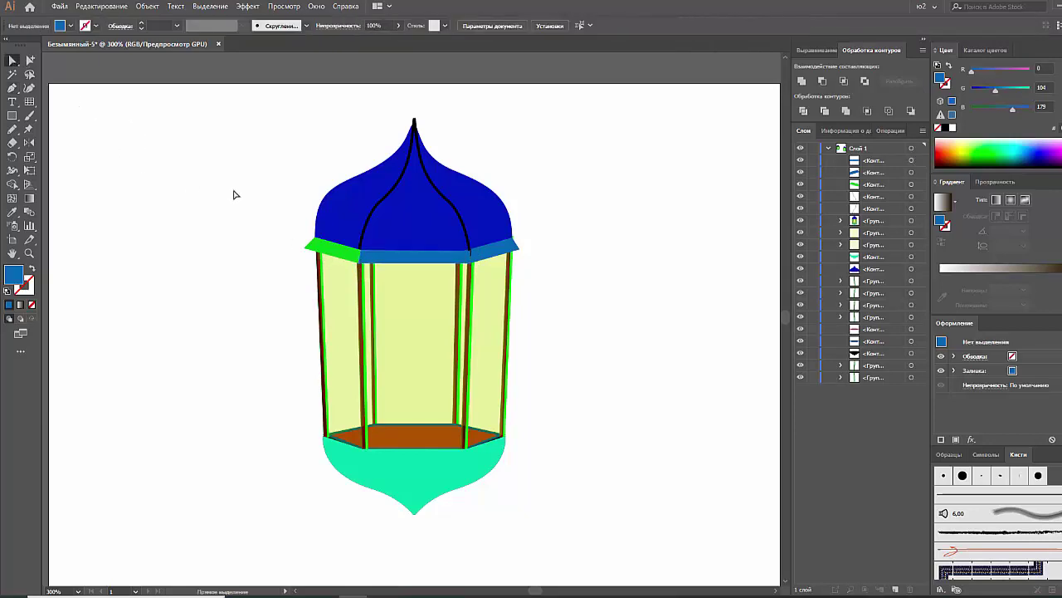
click(392, 262)
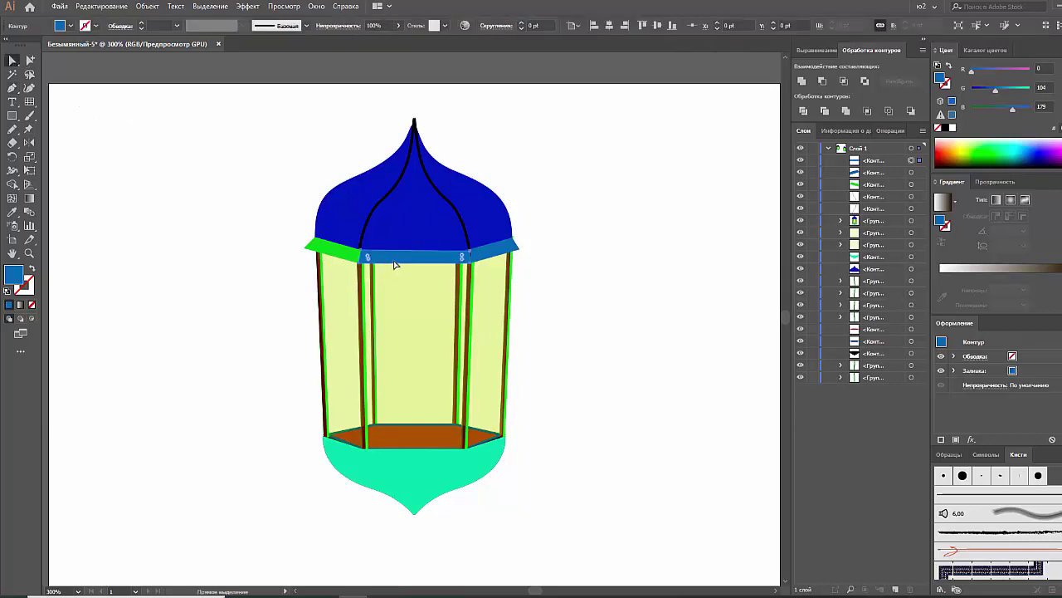
shift+click(508, 247)
shift+click(341, 247)
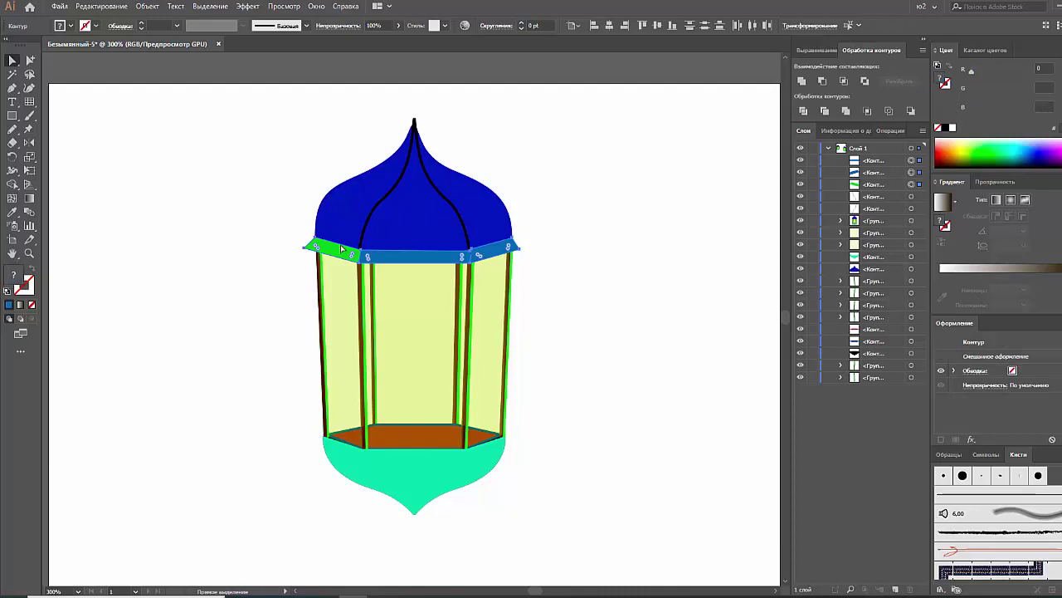
Step: Nudge the right blue band's corner so it meets the edge cleanly, then view the whole lantern
drag(434, 284, 587, 172)
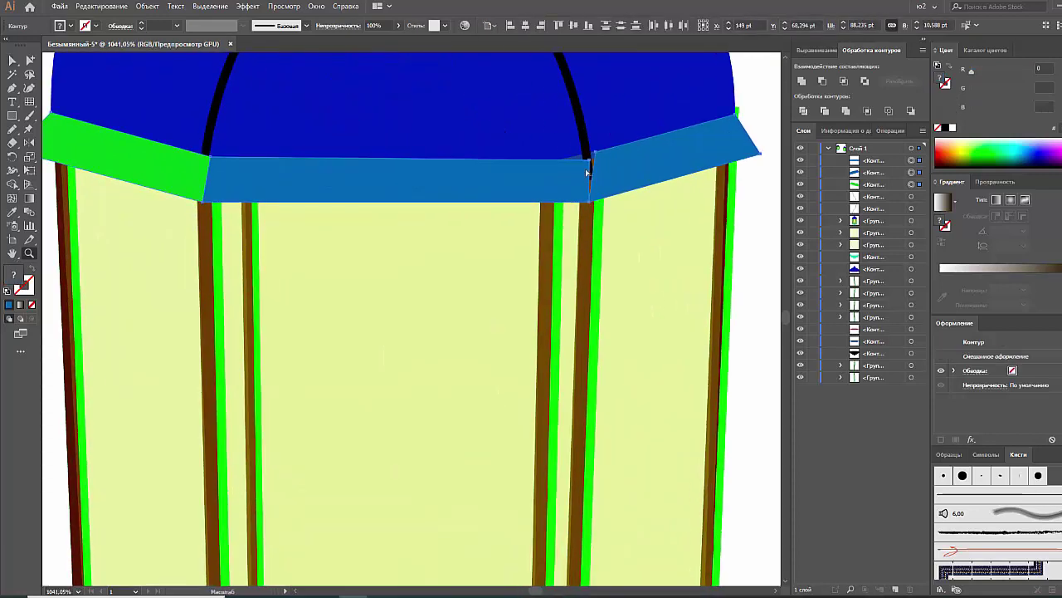
click(587, 163)
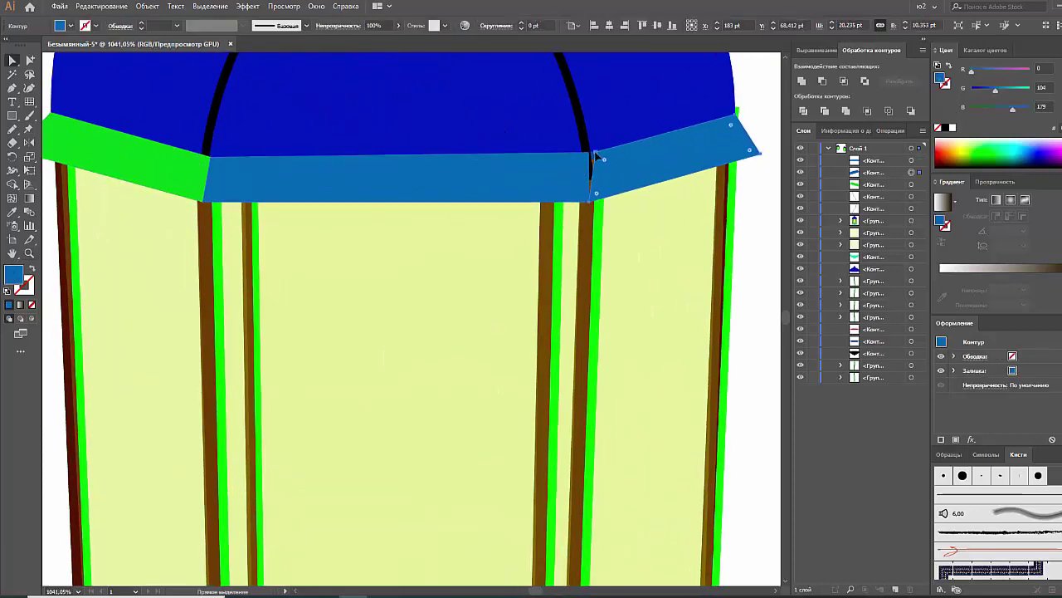
key(a)
click(588, 204)
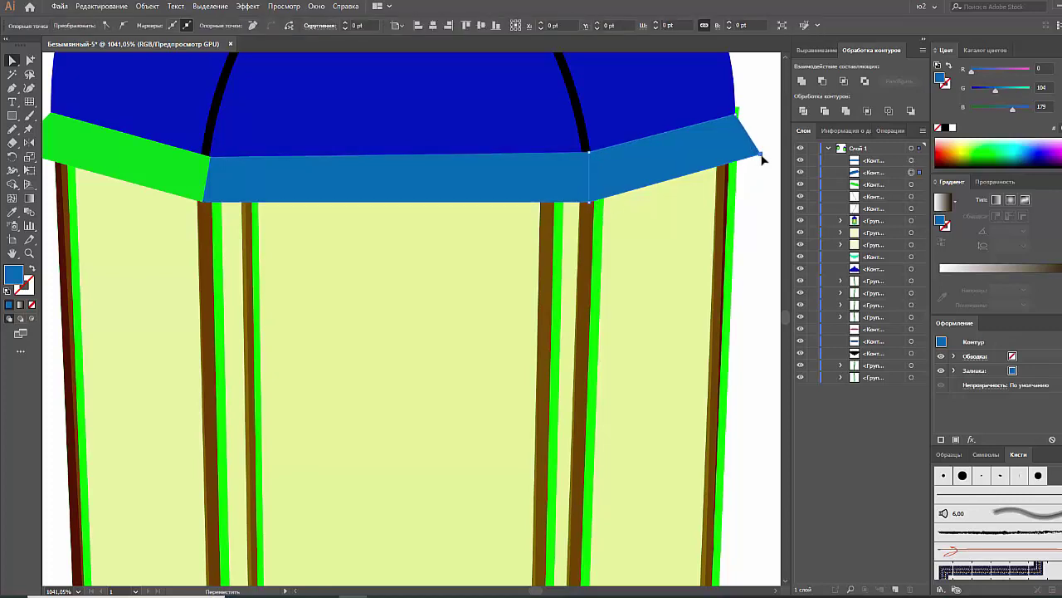
drag(759, 154, 762, 155)
click(751, 195)
key(ctrl+minus)
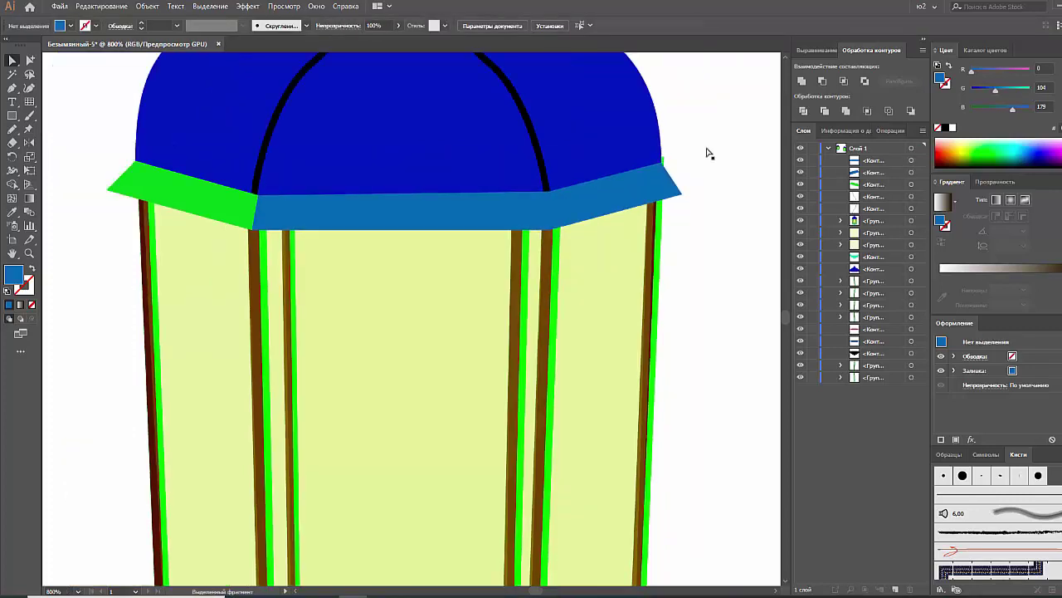
key(ctrl+minus)
key(ctrl+minus)
key(ctrl+minus)
scroll(631, 249, down, 1)
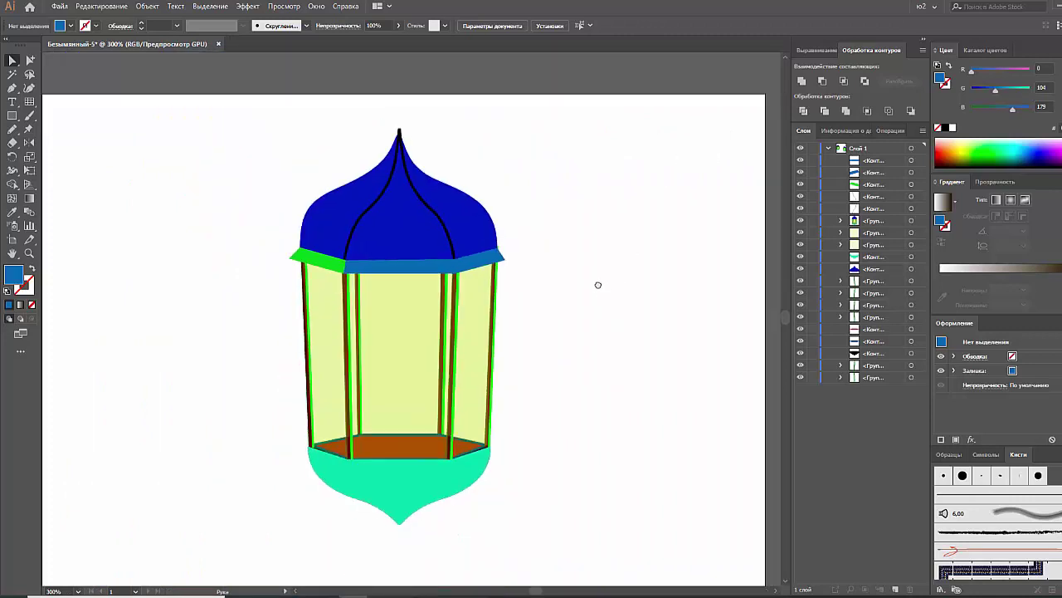
scroll(598, 285, down, 1)
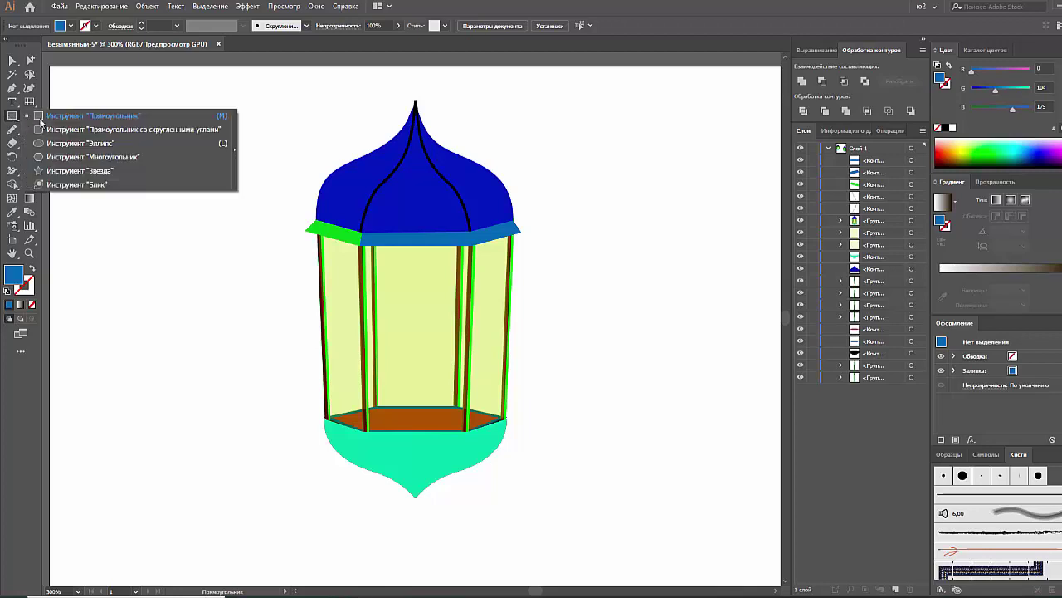
Step: Draw a small blue circle at the lantern's bottom tip
drag(10, 118, 75, 142)
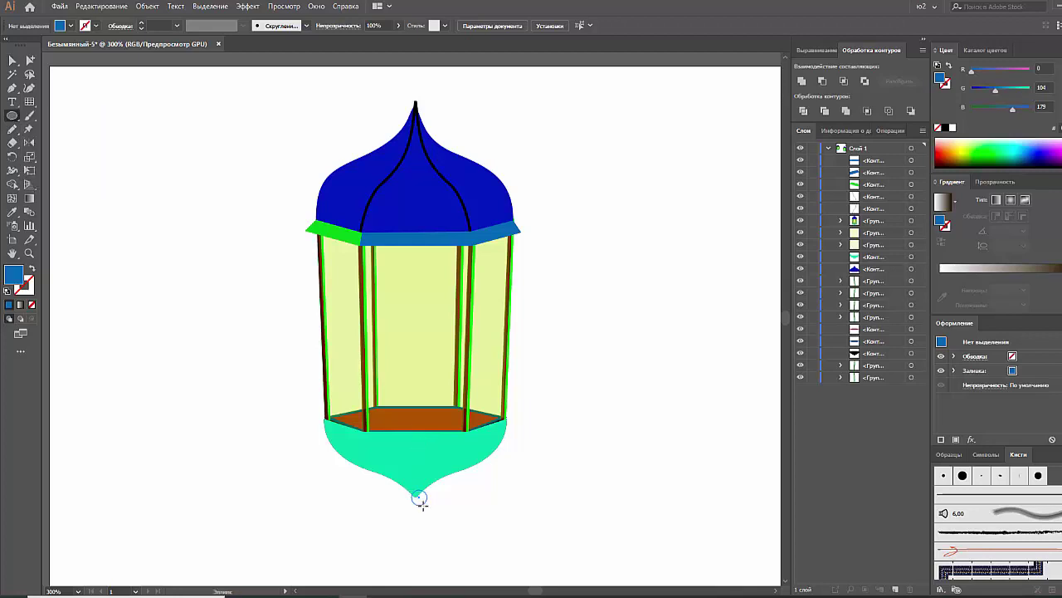
drag(412, 490, 422, 504)
key(v)
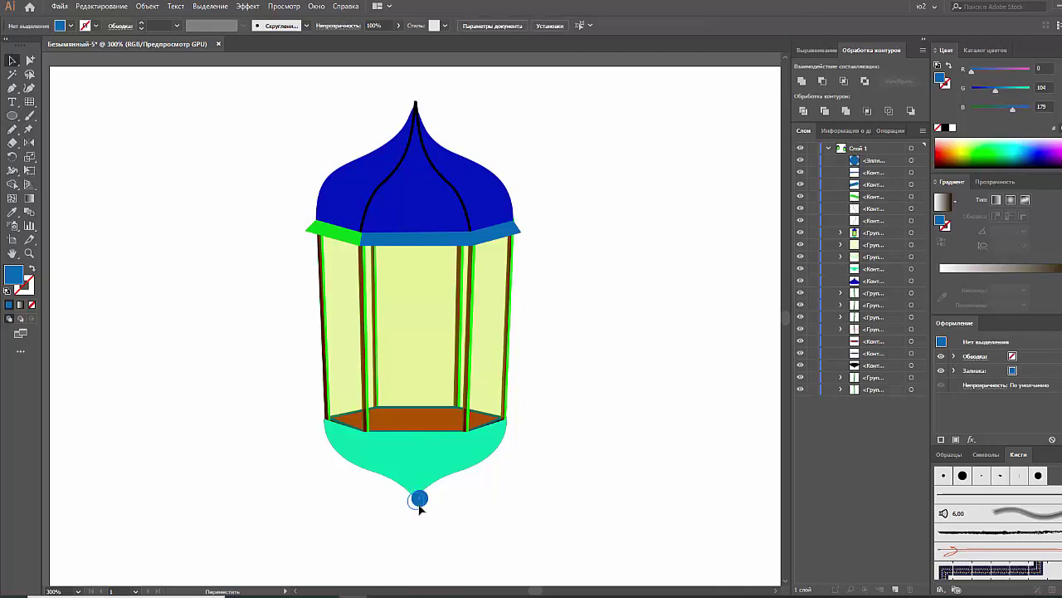
click(419, 504)
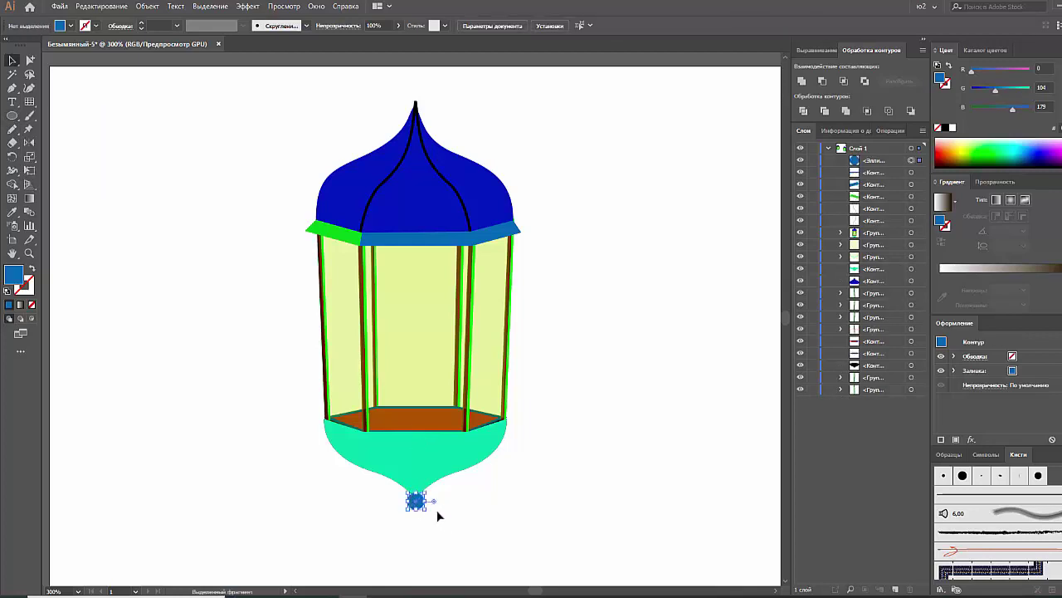
click(476, 529)
Step: Place a copy of the blue circle on the dome's tip
scroll(448, 531, up, 2)
key(ctrl+v)
drag(415, 197, 416, 189)
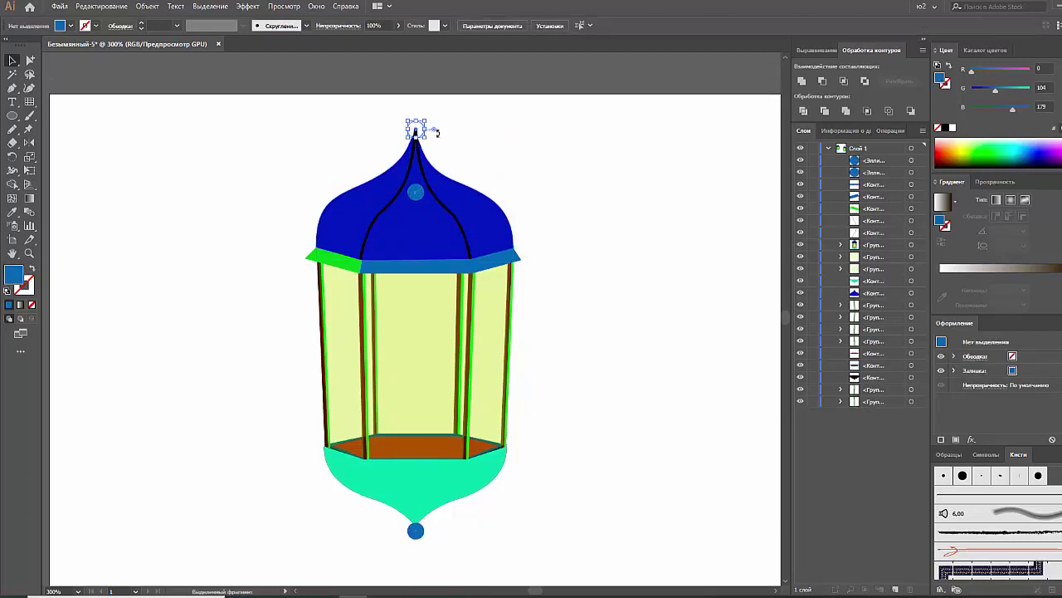
drag(415, 147, 416, 132)
Step: Shift the whole lantern down slightly and select the bottom circle
drag(276, 104, 548, 532)
drag(458, 500, 454, 516)
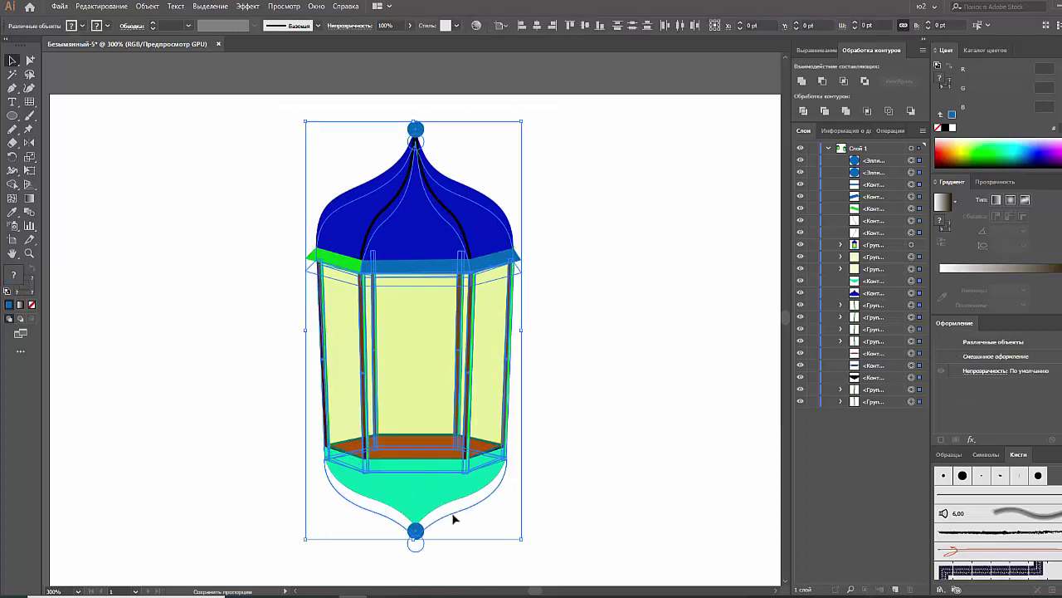
click(467, 550)
click(415, 548)
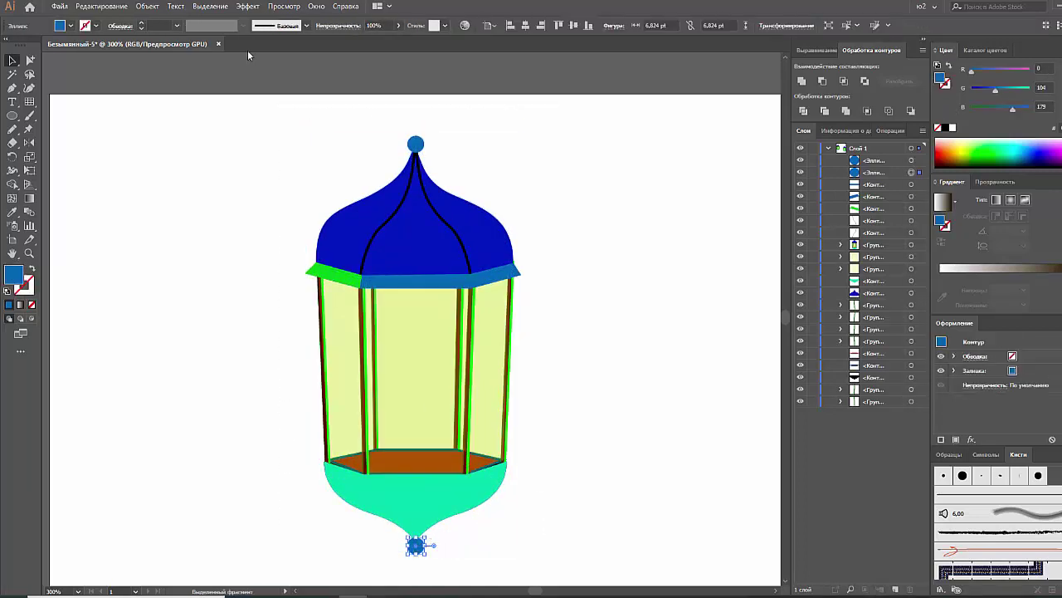
click(276, 6)
mouse_move(271, 71)
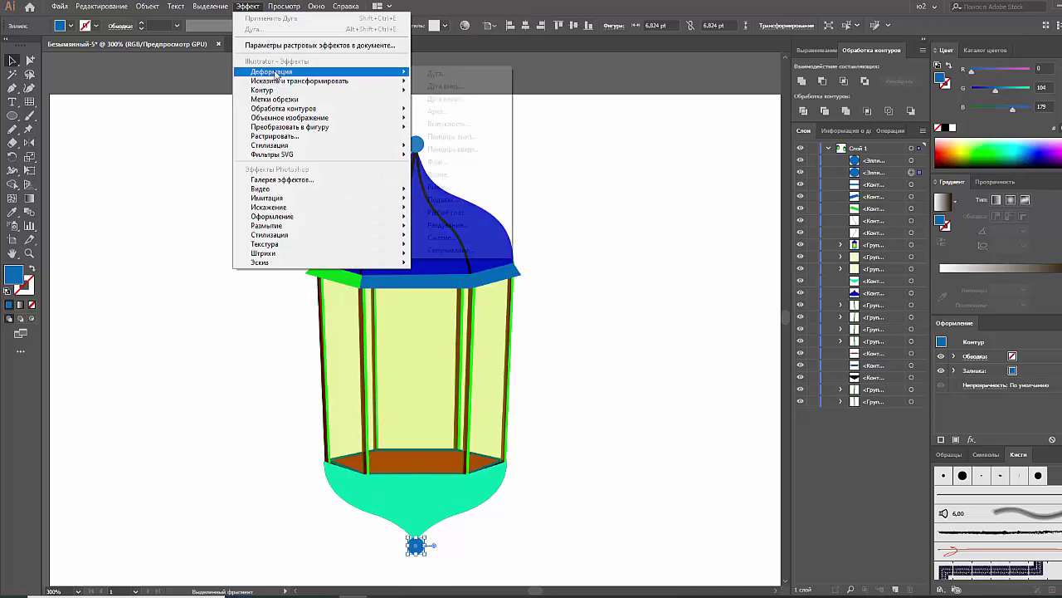
Step: Try different warp directions, bend amounts and the Панцирь вниз style on the bottom circle
click(427, 73)
click(852, 138)
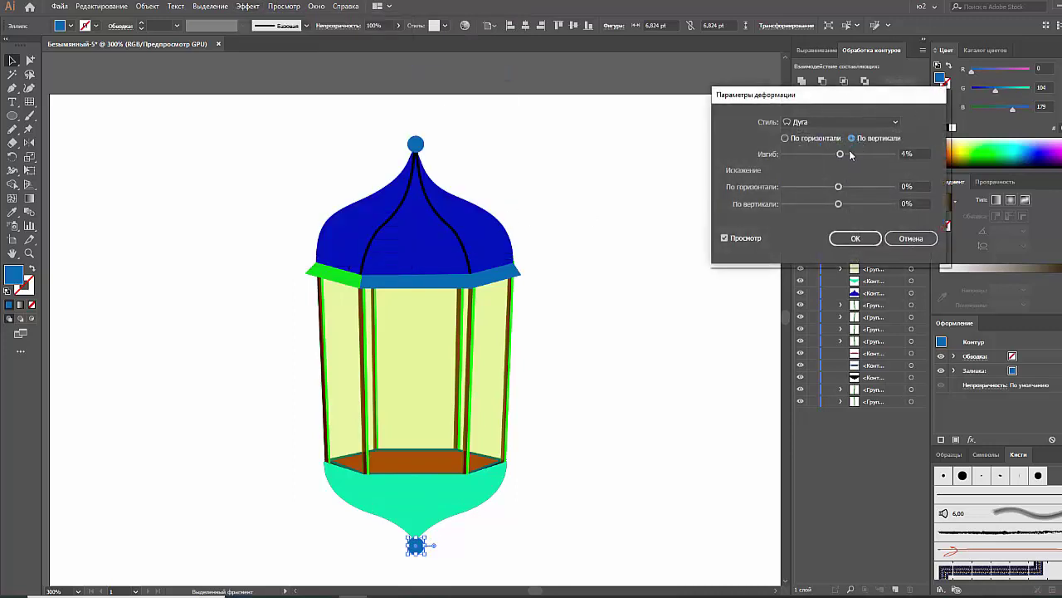
drag(870, 154, 818, 154)
click(828, 138)
click(838, 122)
click(816, 203)
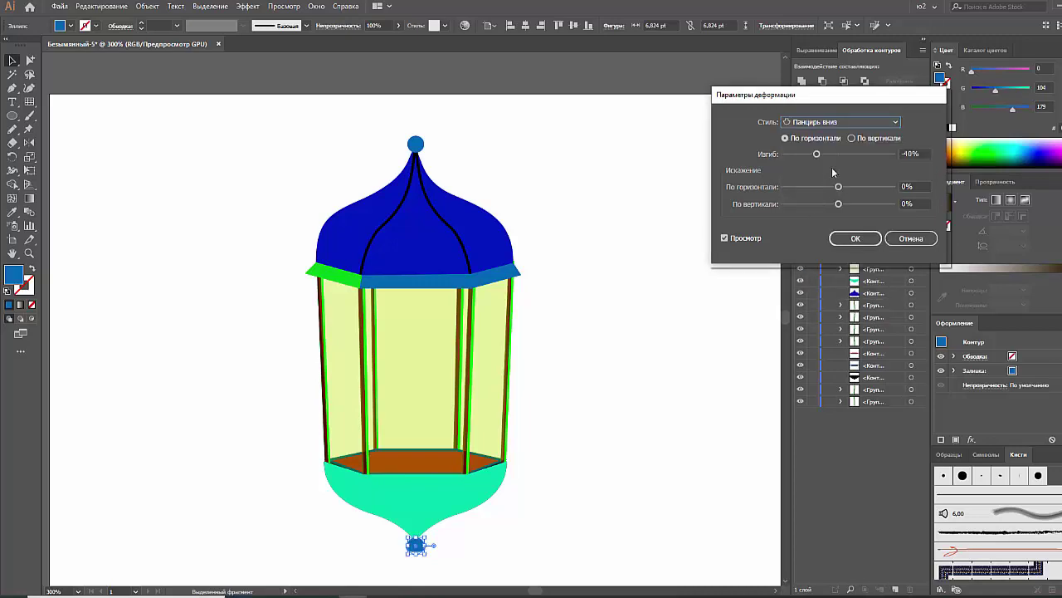
mouse_move(816, 153)
mouse_down()
mouse_move(881, 155)
mouse_move(795, 155)
mouse_move(890, 161)
mouse_up()
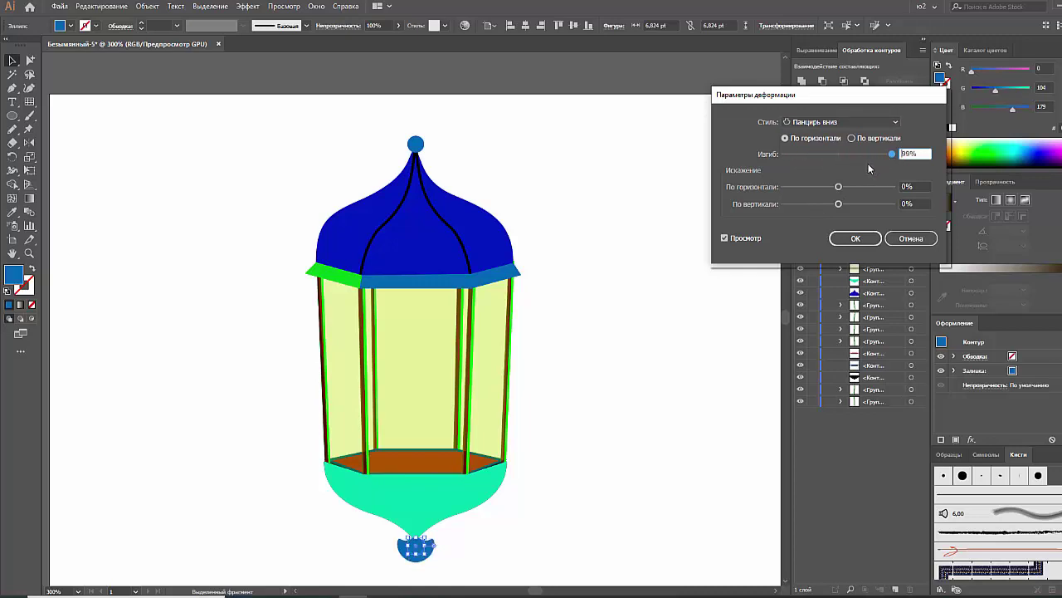
Step: Apply a vertical Fish warp with bend around 80% and stretch the shape taller
click(843, 122)
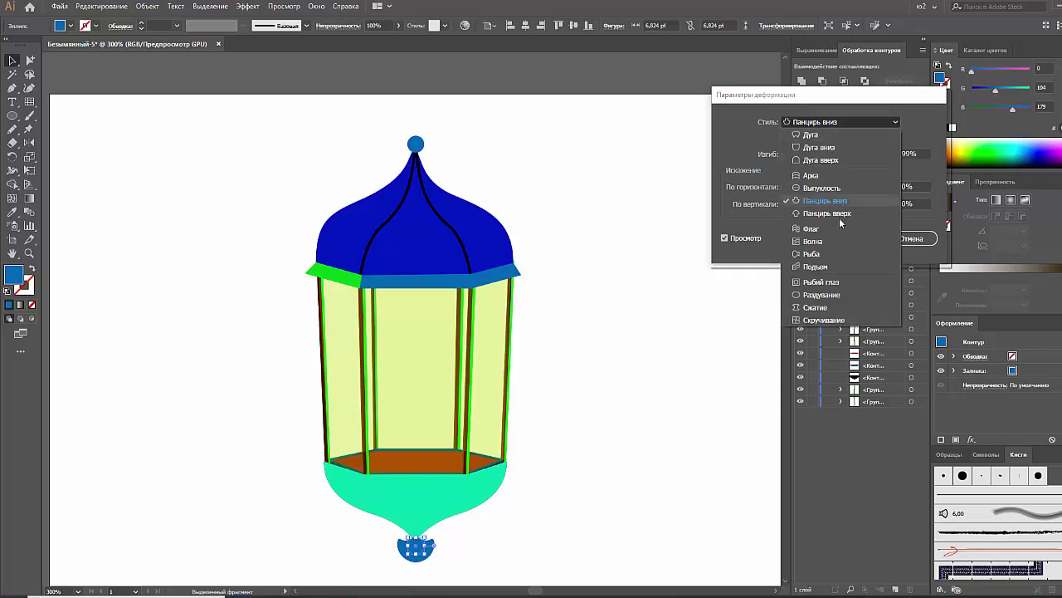
click(815, 308)
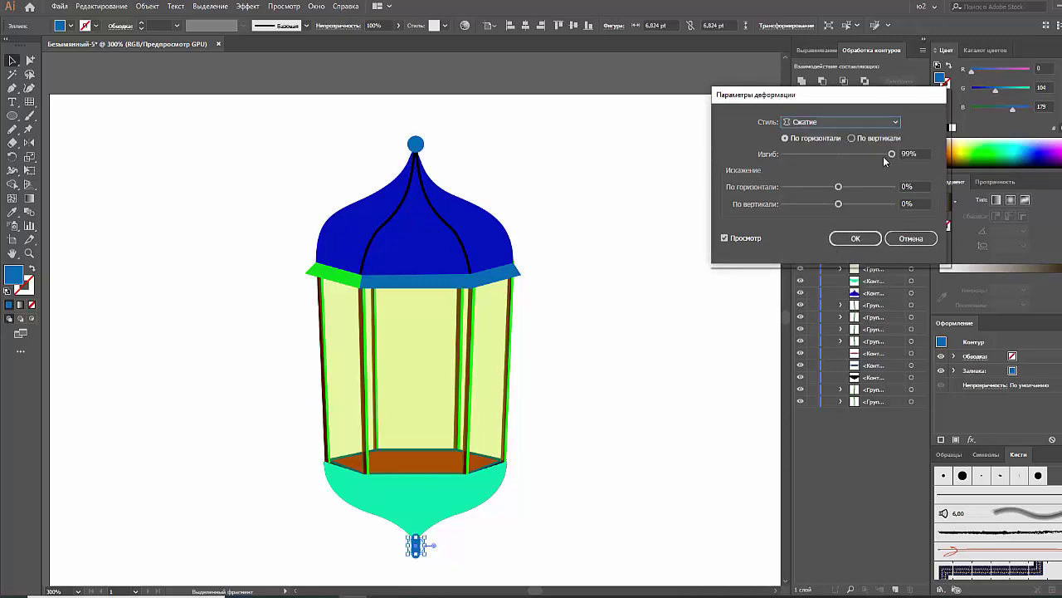
drag(886, 161, 801, 158)
click(842, 122)
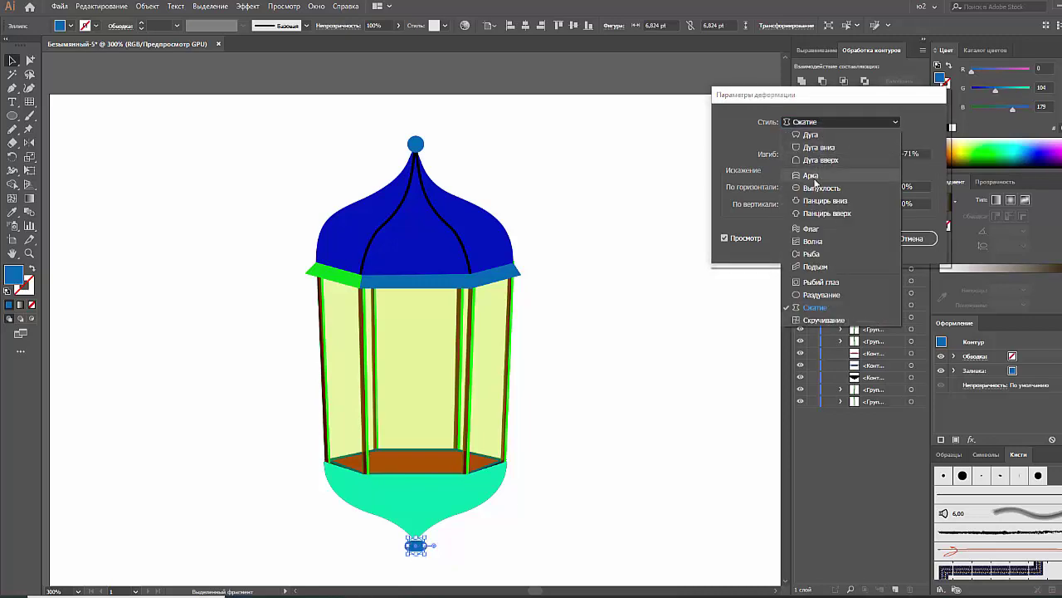
click(817, 254)
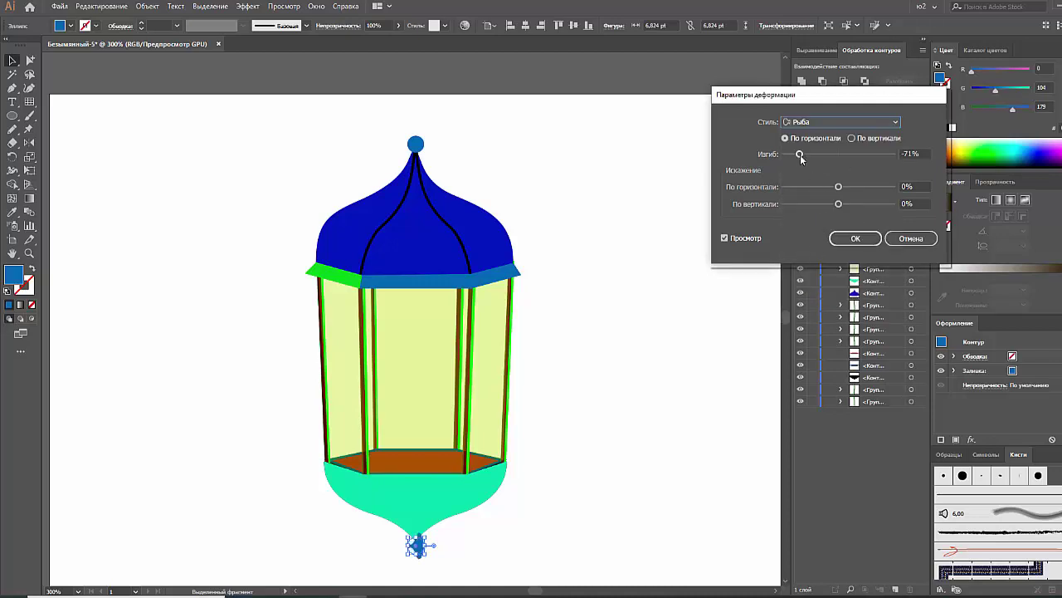
drag(801, 158, 886, 163)
click(851, 139)
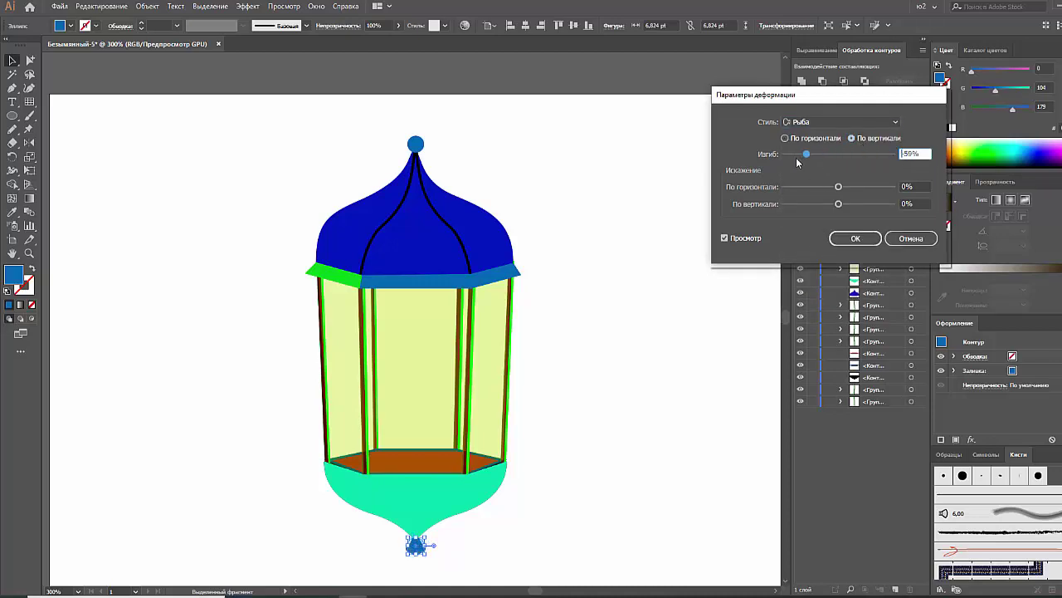
click(856, 239)
scroll(482, 363, down, 3)
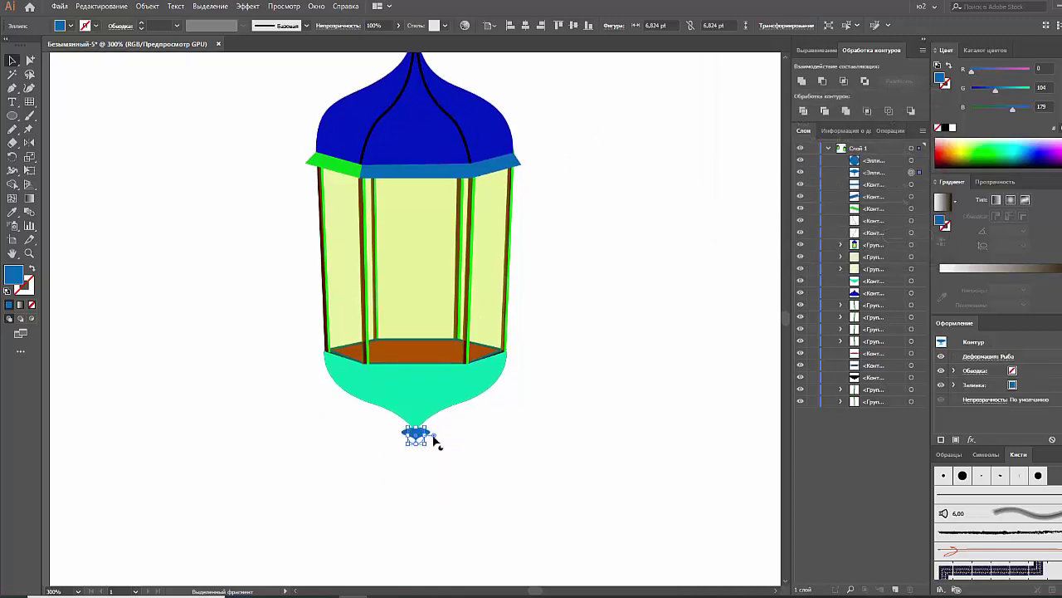
drag(418, 442, 417, 480)
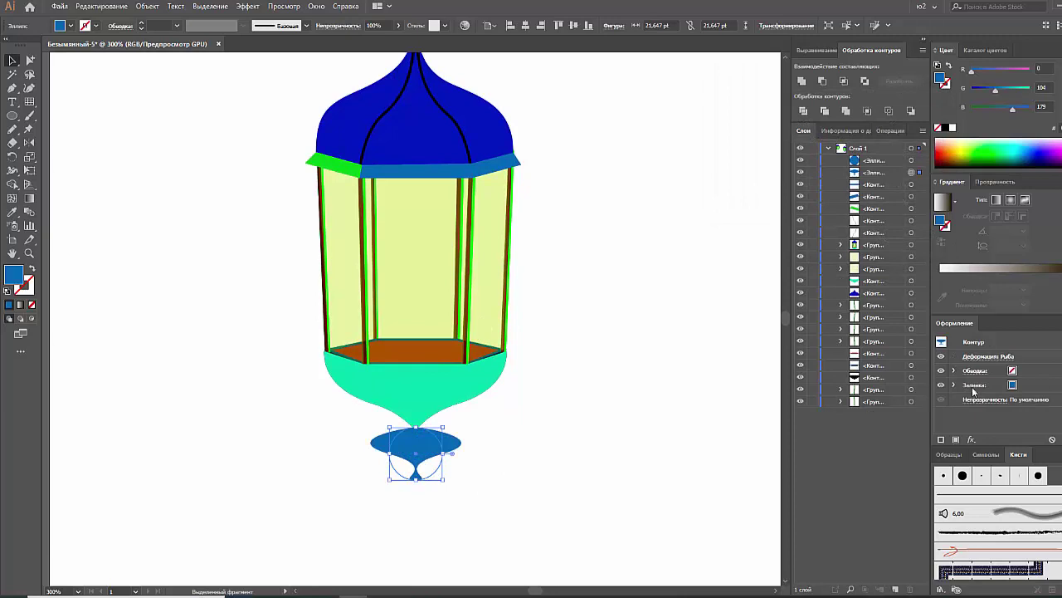
Step: Reduce the Fish warp's bend to about 53%
click(981, 359)
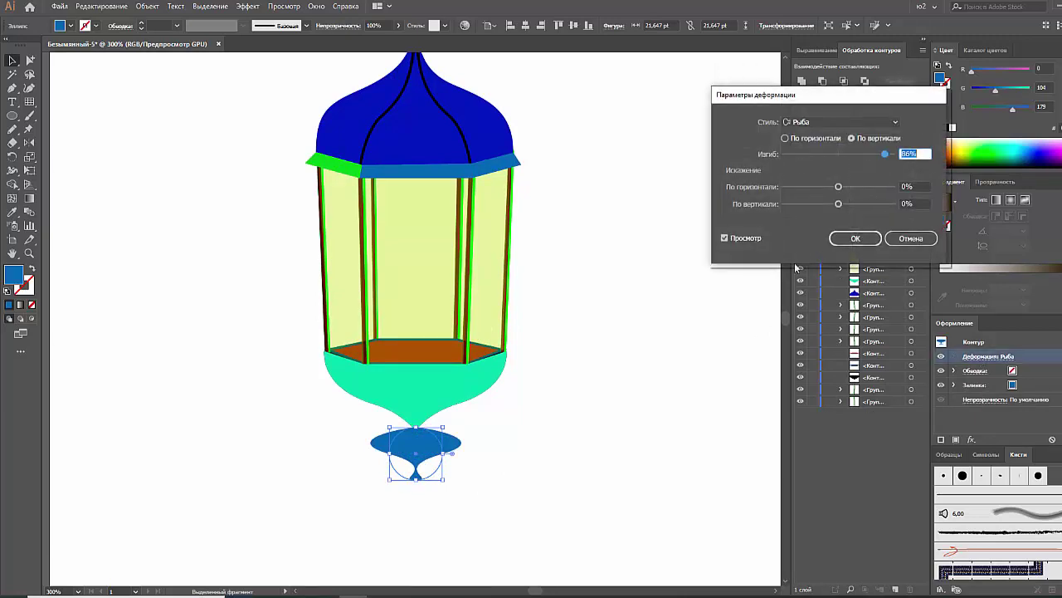
click(854, 155)
drag(860, 156, 828, 204)
click(864, 187)
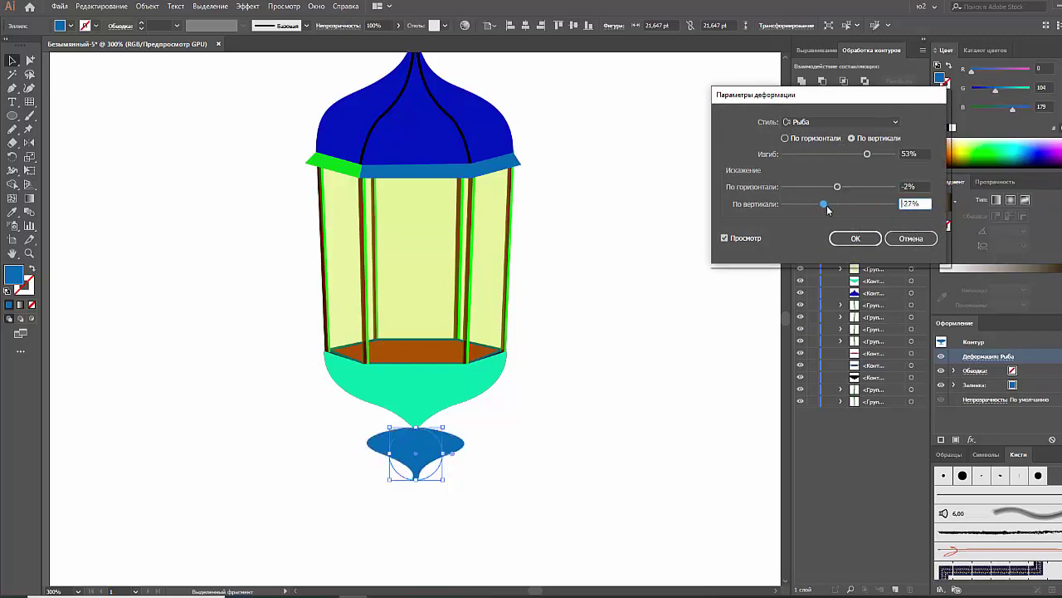
click(855, 238)
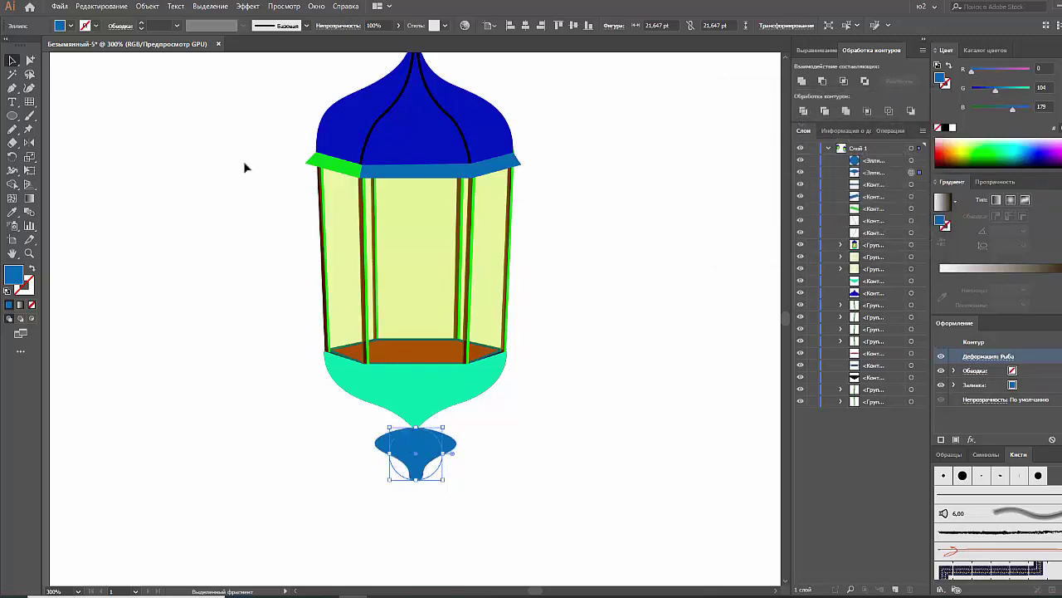
Step: Expand the warped appearance, shrink the teardrop to half size, and move it beside the dome's top ball
click(147, 5)
click(189, 141)
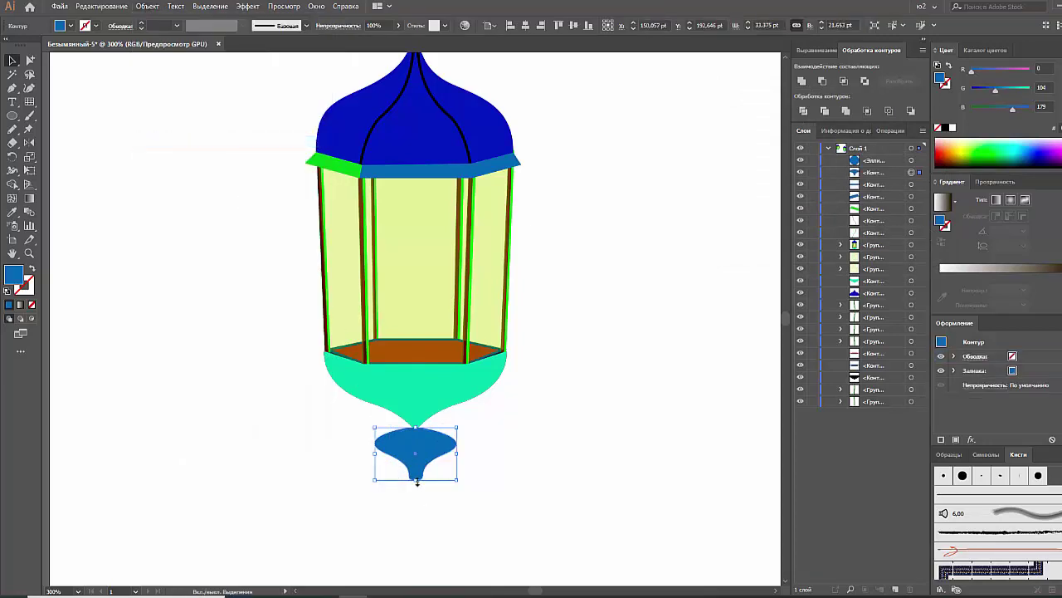
mouse_move(418, 482)
mouse_down()
mouse_move(418, 461)
mouse_move(447, 445)
mouse_up()
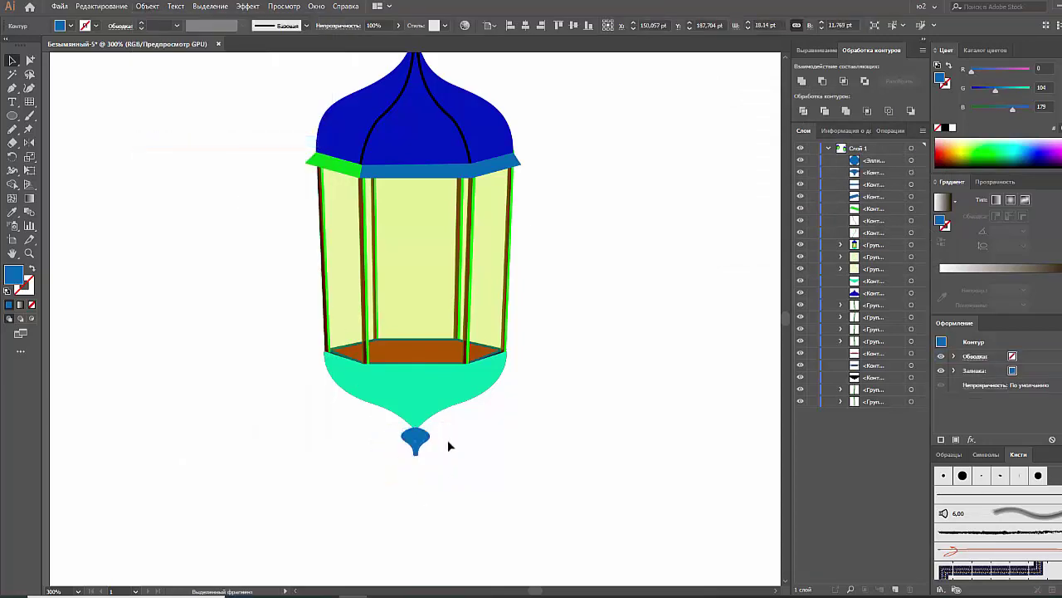
click(447, 445)
scroll(447, 443, up, 2)
scroll(519, 462, up, 2)
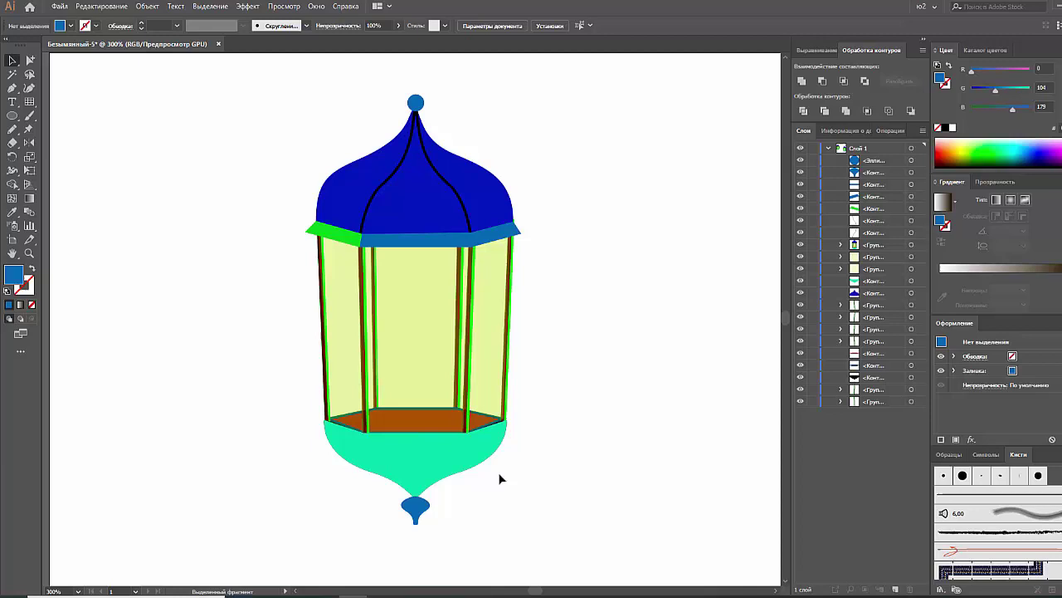
click(426, 510)
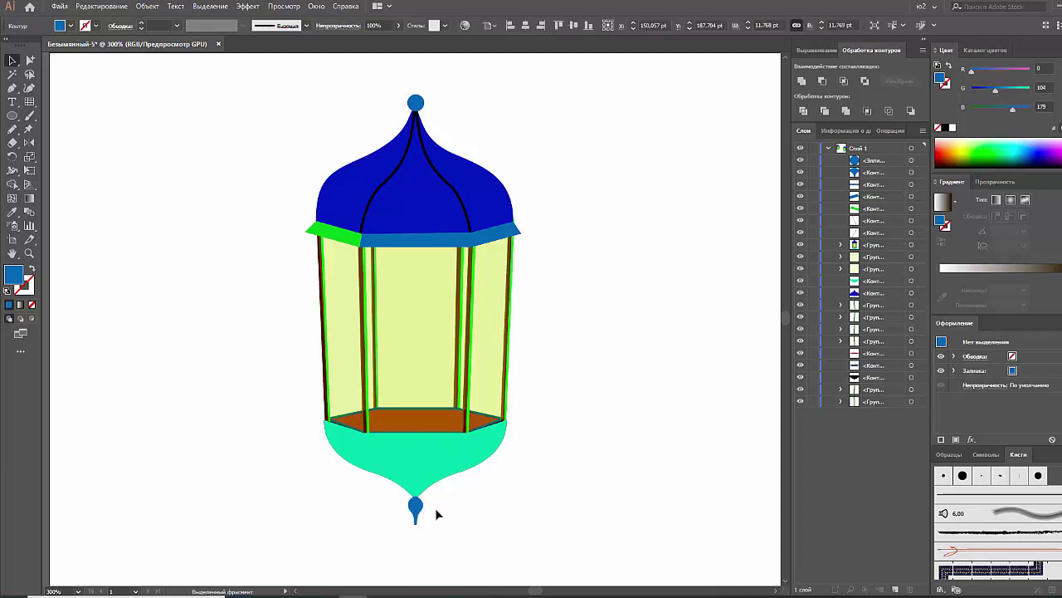
click(436, 510)
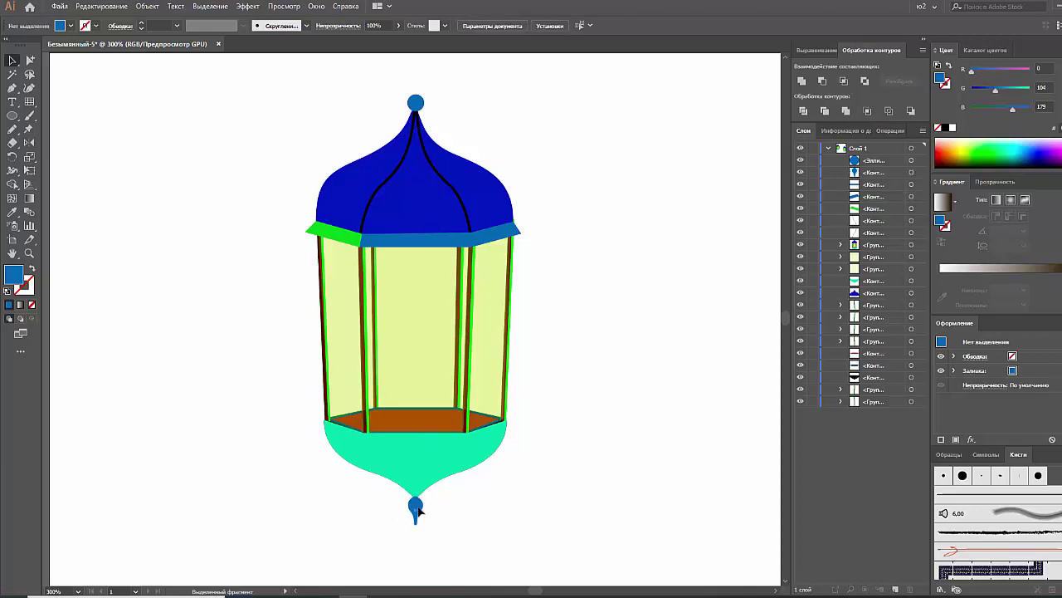
mouse_move(418, 509)
mouse_down()
mouse_move(445, 124)
mouse_move(490, 108)
mouse_up()
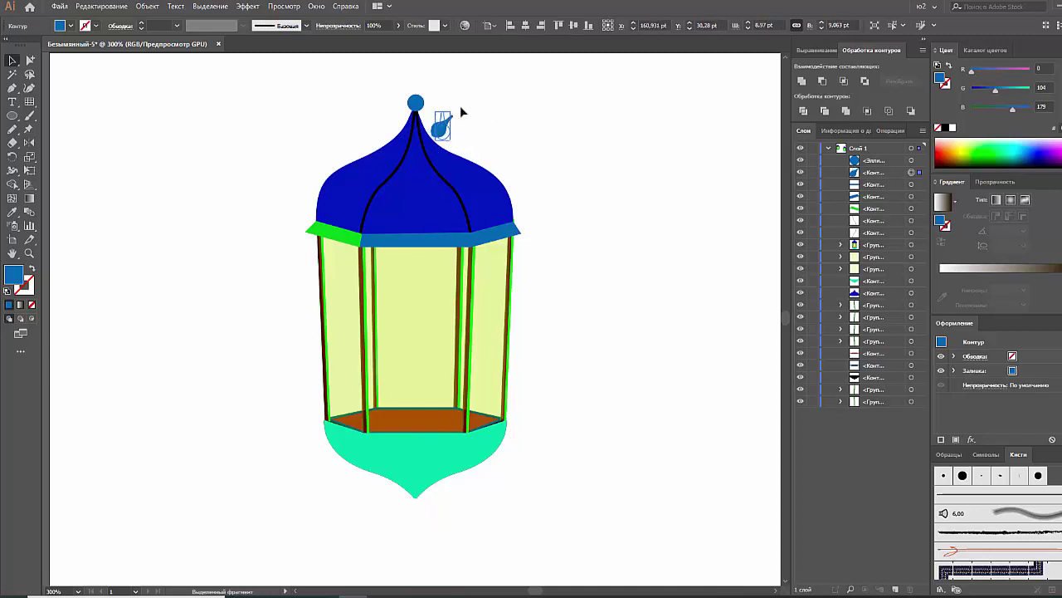
Step: Undo the teardrop's tilt and position the blue ball at the lantern's bottom tip
key(ctrl+z)
click(460, 106)
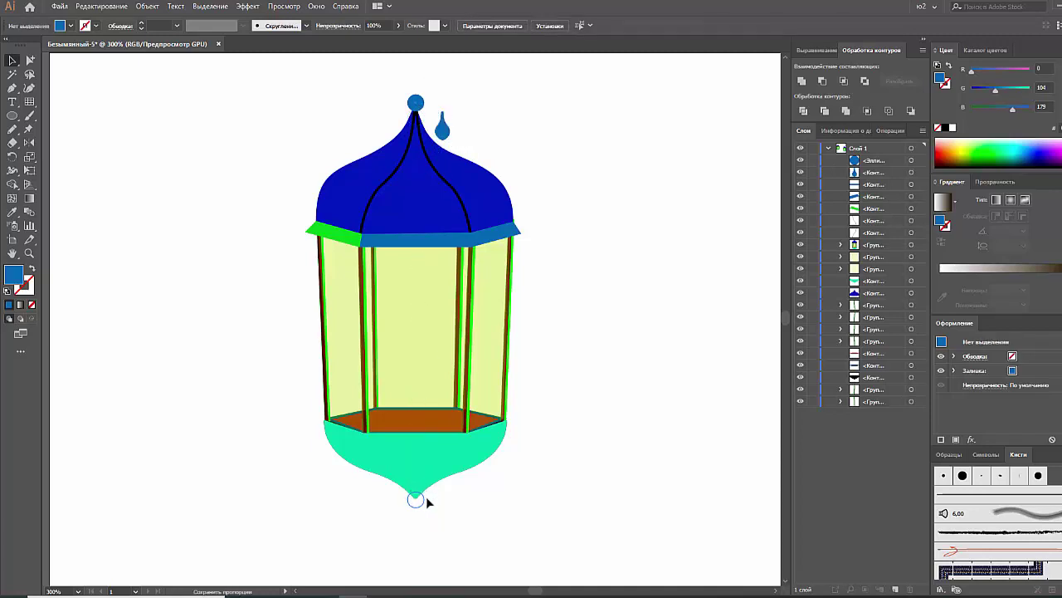
drag(426, 496, 426, 497)
click(432, 498)
click(416, 502)
Step: Fill the bottom ball with a radial gradient rotated to about -41.8°
key(period)
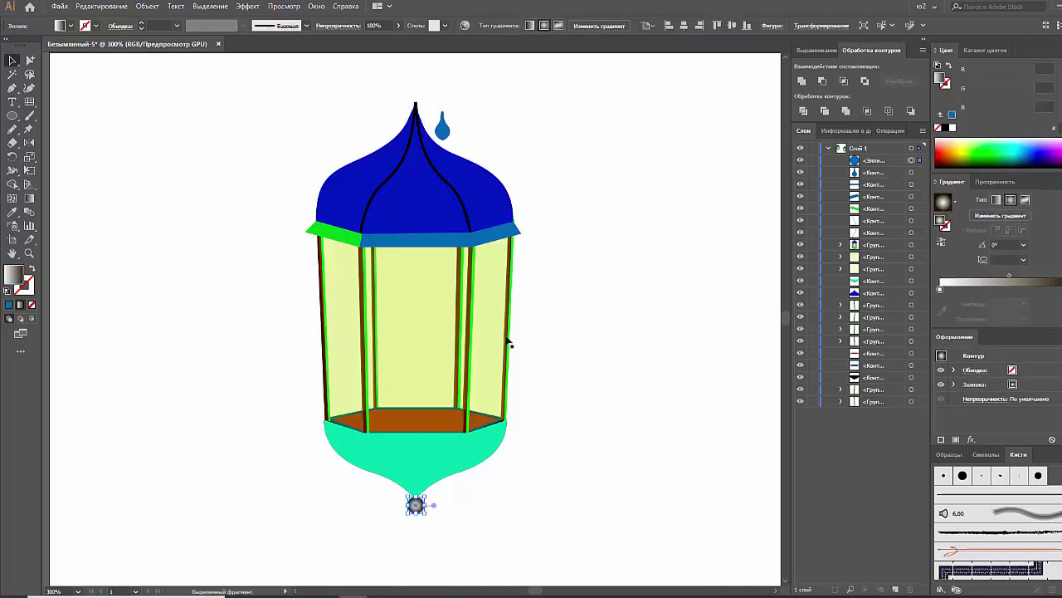
click(30, 199)
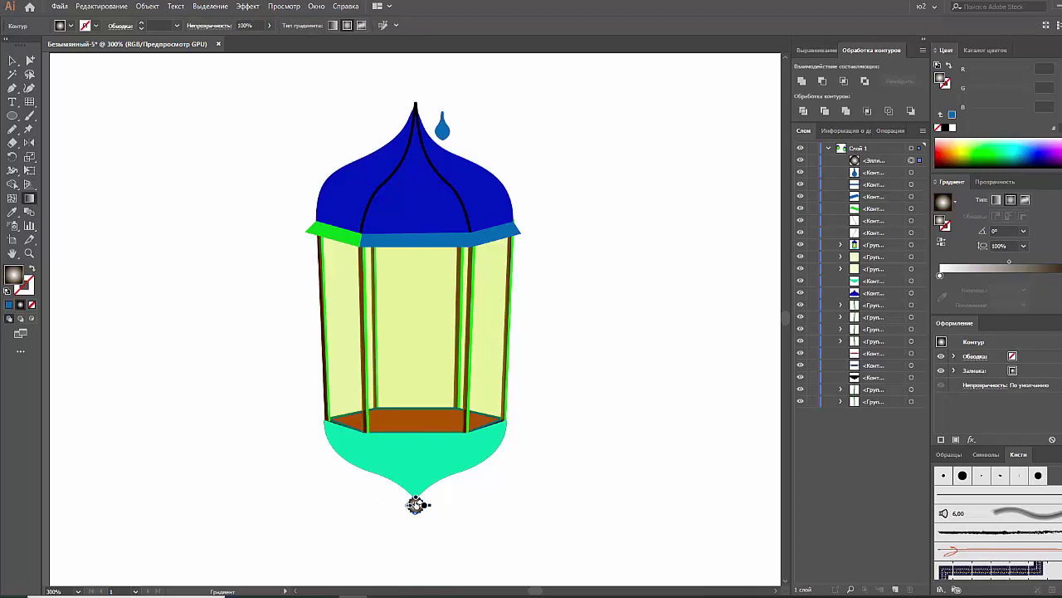
click(415, 505)
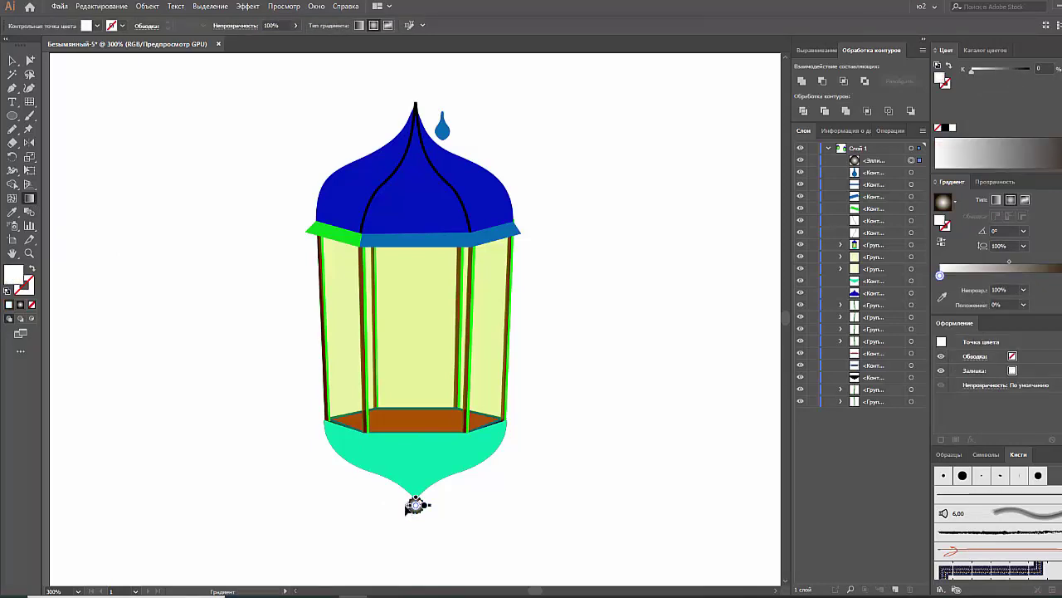
drag(367, 512, 395, 507)
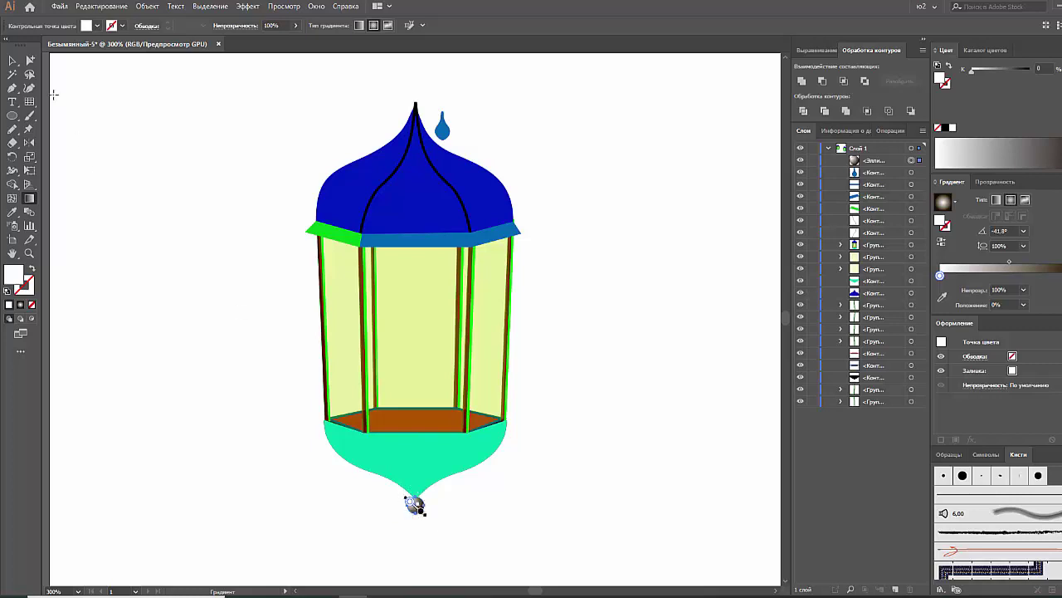
Step: Set the teardrop upright on the dome's tip
key(v)
click(161, 208)
drag(204, 228, 187, 266)
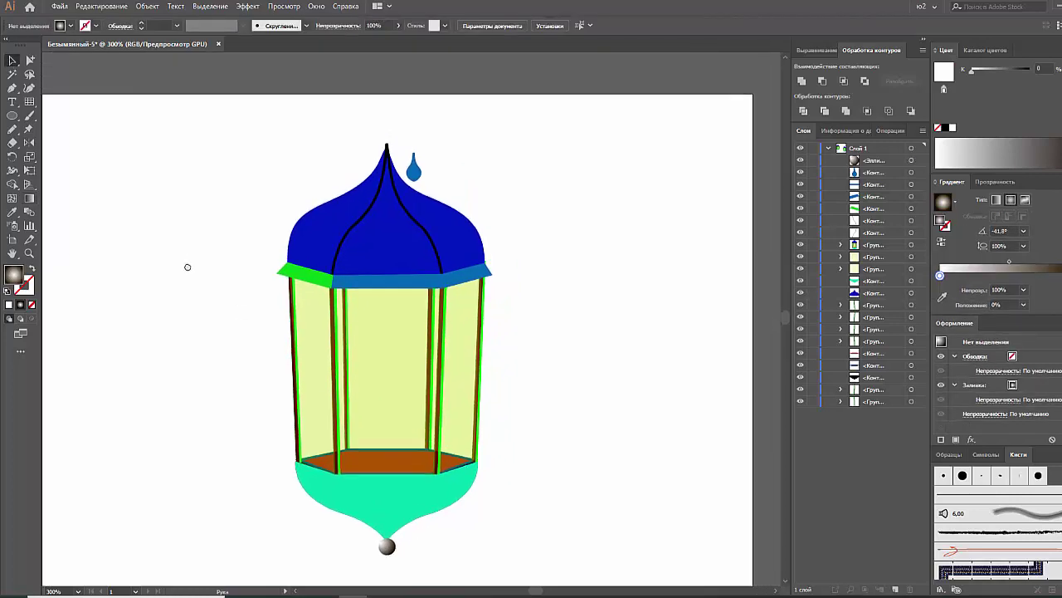
drag(424, 176, 395, 143)
Step: Draw a blue circle left of the lantern and paste a copy in front
click(313, 142)
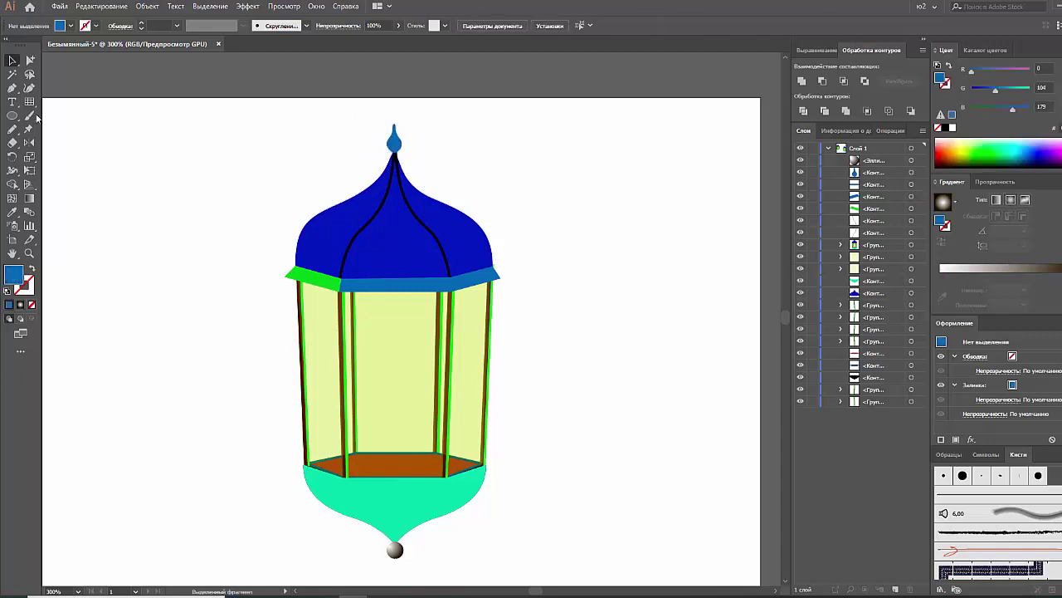
click(13, 116)
drag(105, 142, 212, 250)
key(v)
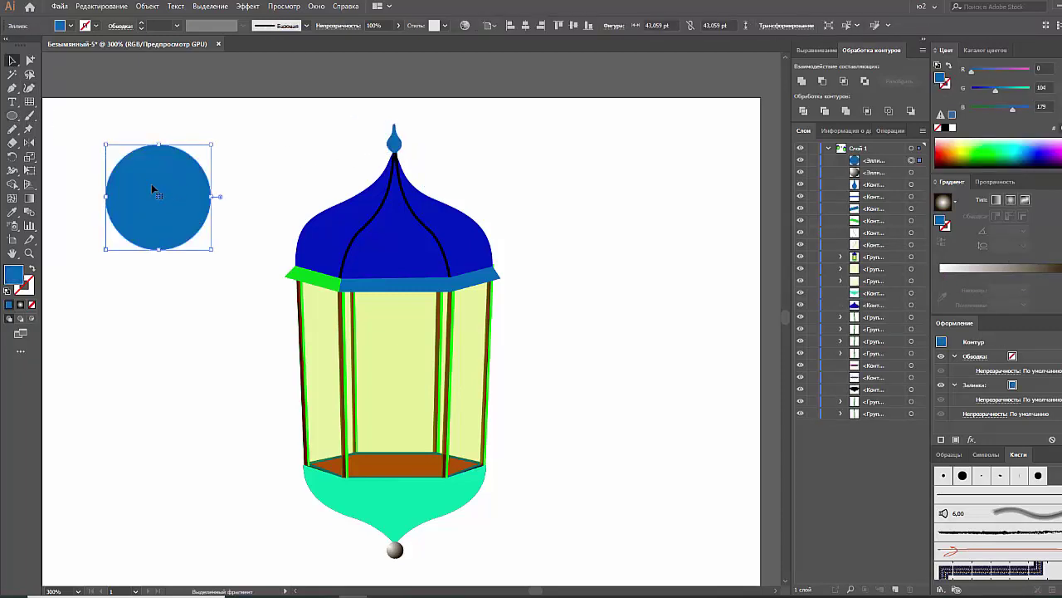
drag(198, 195, 199, 196)
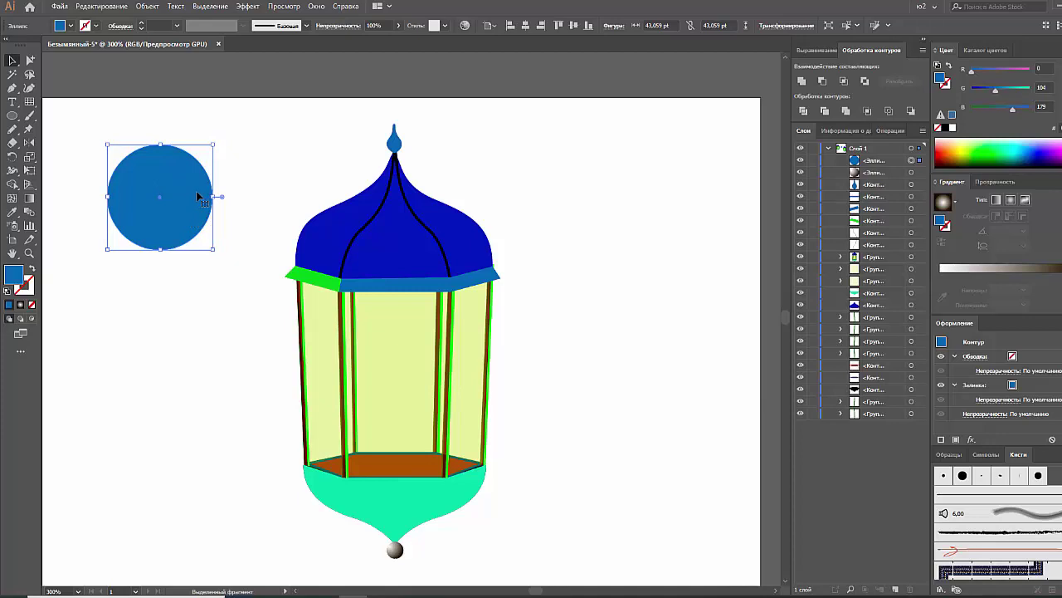
key(ctrl+c)
key(ctrl+f)
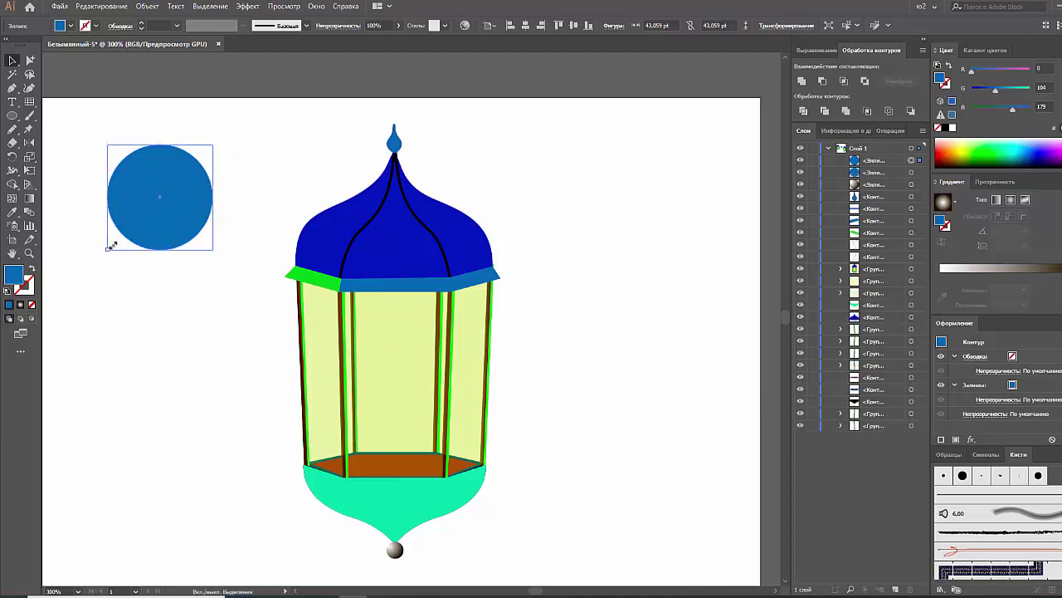
Step: Shrink the copy toward the top-right and subtract it with Minus Front into a crescent
drag(107, 249, 135, 221)
shift+click(170, 239)
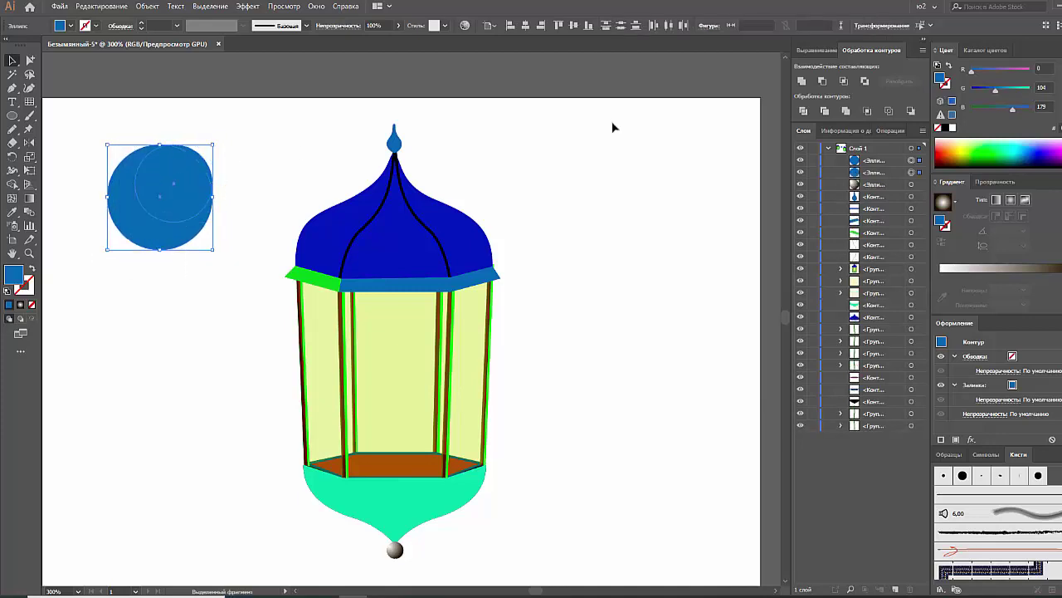
click(822, 81)
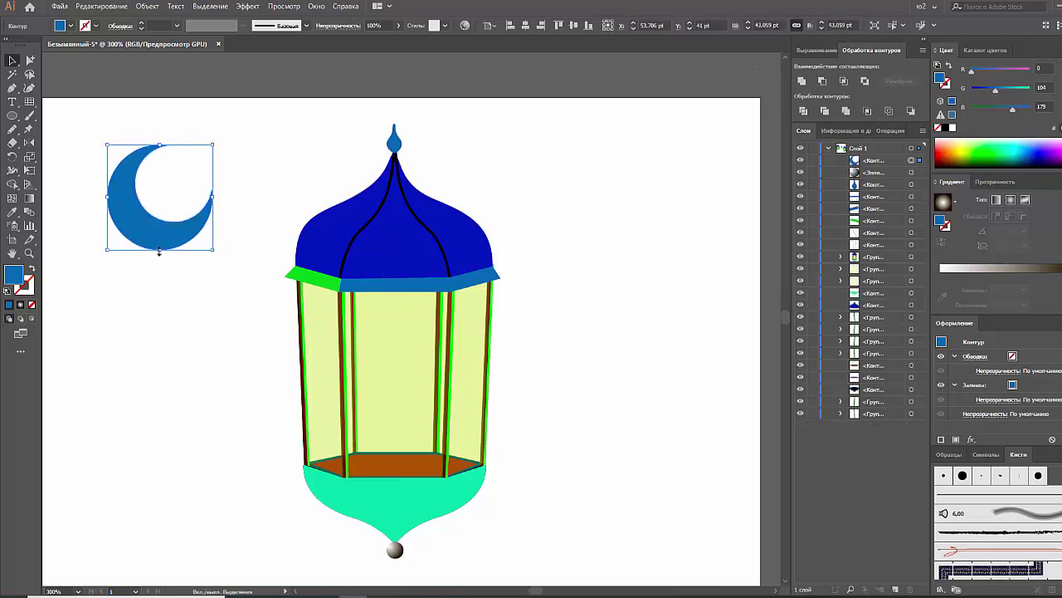
Step: Scale the crescent down and seat it on top of the teardrop finial
mouse_move(158, 251)
mouse_down()
mouse_move(158, 222)
mouse_move(386, 119)
mouse_up()
drag(404, 122, 401, 124)
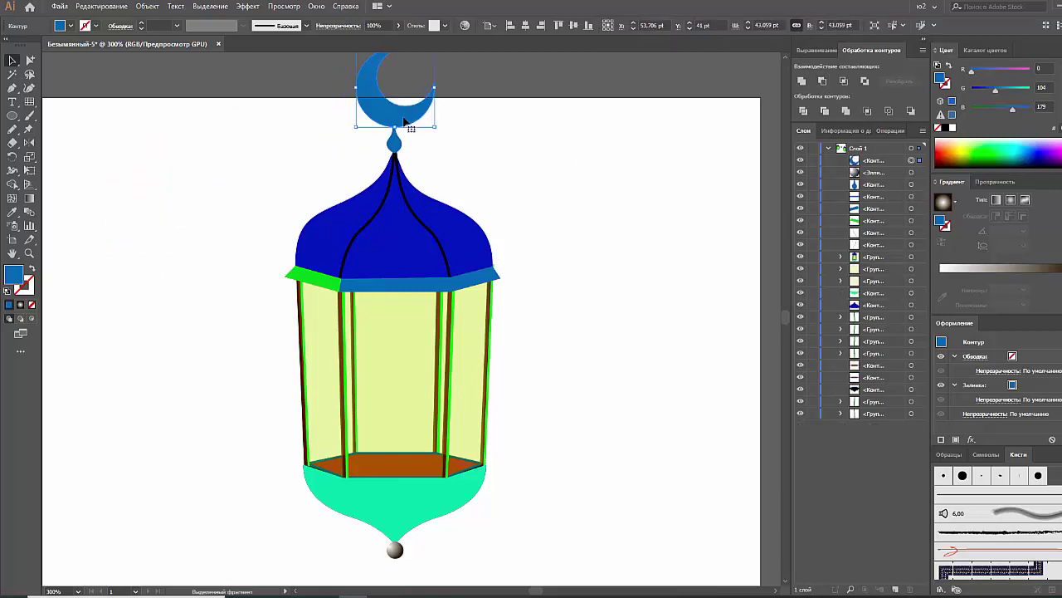
scroll(398, 98, up, 1)
click(397, 135)
key(ctrl+z)
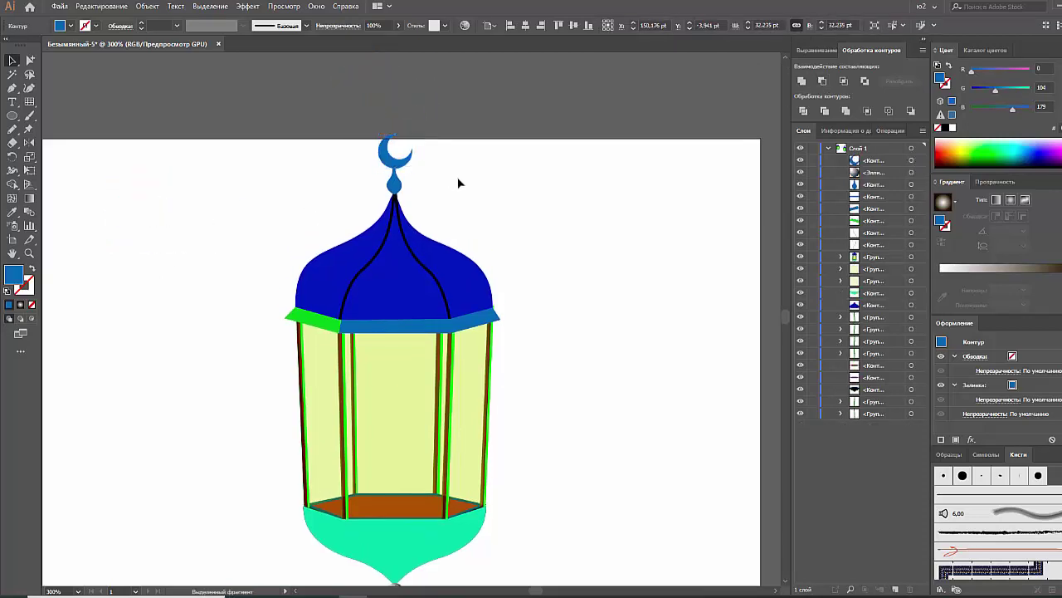
scroll(458, 176, down, 1)
click(397, 123)
drag(396, 109, 397, 121)
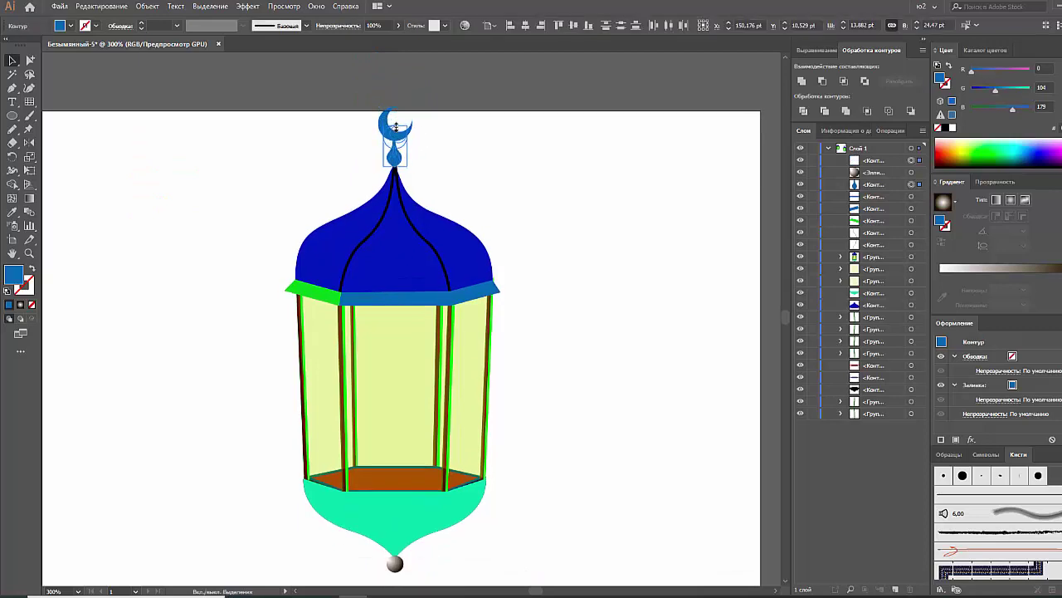
click(496, 177)
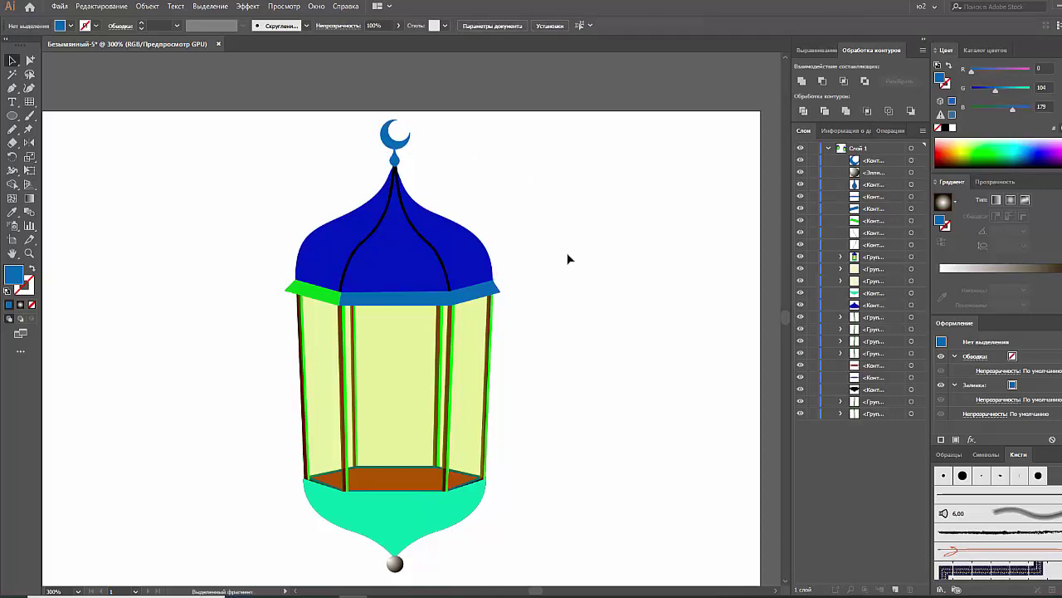
Step: Zoom out and group all parts of the larger lantern
key(ctrl+minus)
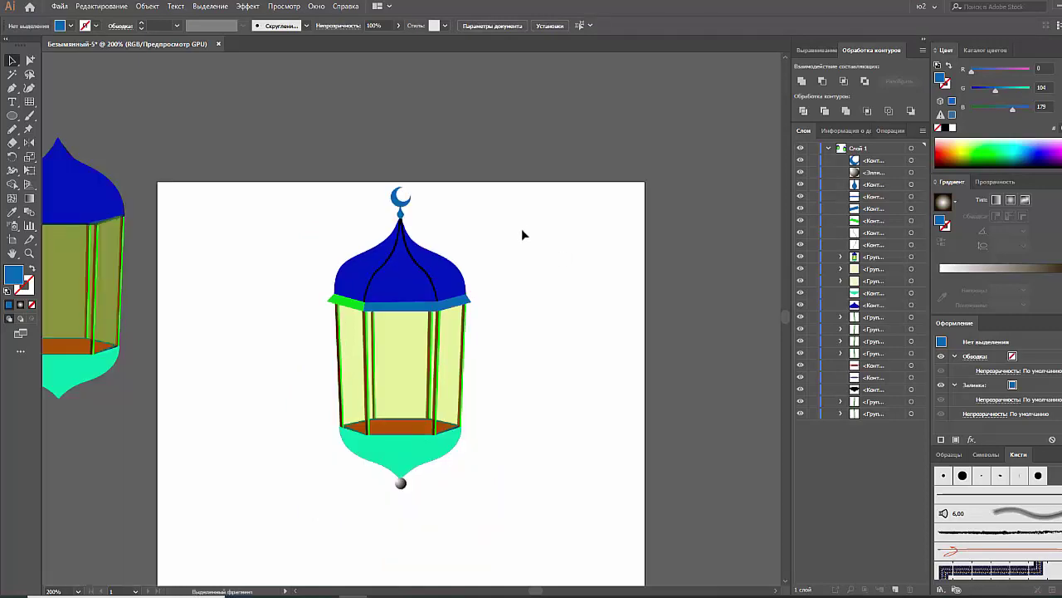
key(ctrl+minus)
scroll(519, 227, down, 1)
mouse_move(502, 169)
mouse_down()
mouse_move(411, 407)
mouse_move(285, 363)
mouse_move(285, 337)
mouse_up()
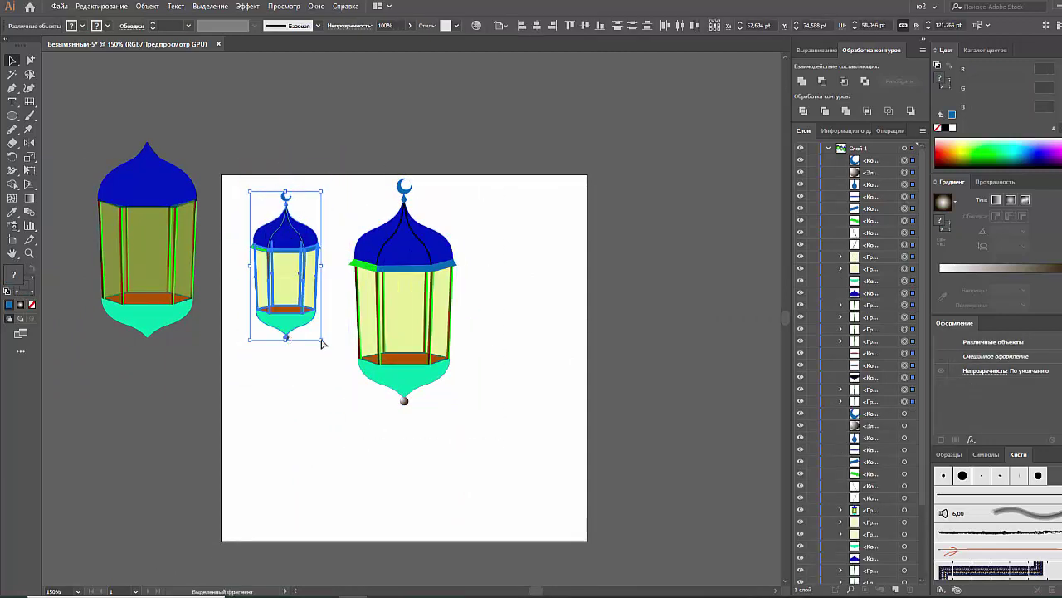
mouse_move(486, 176)
mouse_down()
mouse_move(404, 384)
mouse_move(427, 384)
mouse_move(367, 376)
mouse_up()
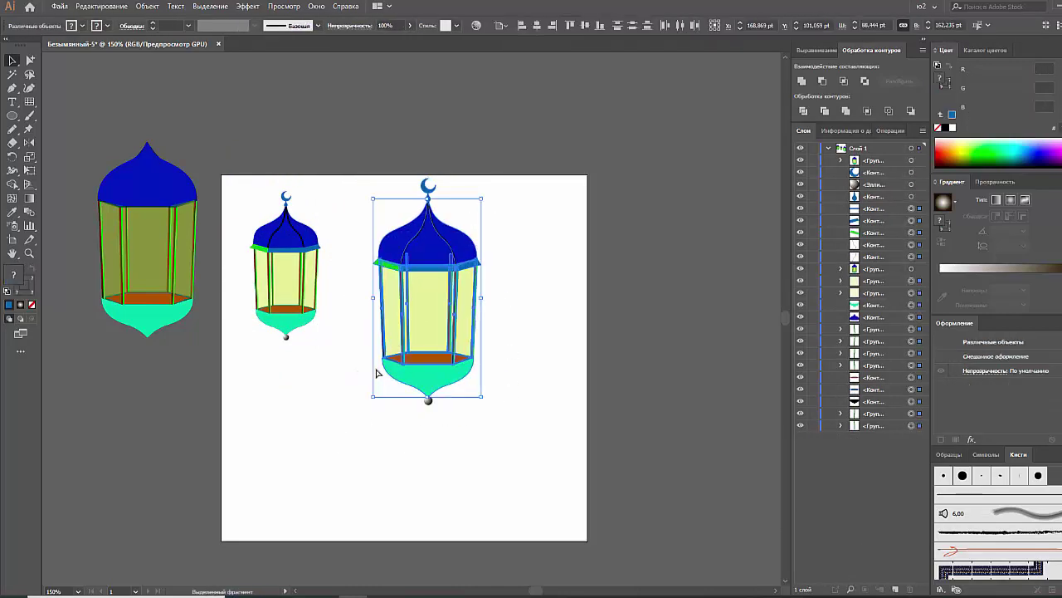
key(ctrl+g)
Step: Taper the lantern's bottom with Free Transform and raise the grey ball to its tip
click(30, 168)
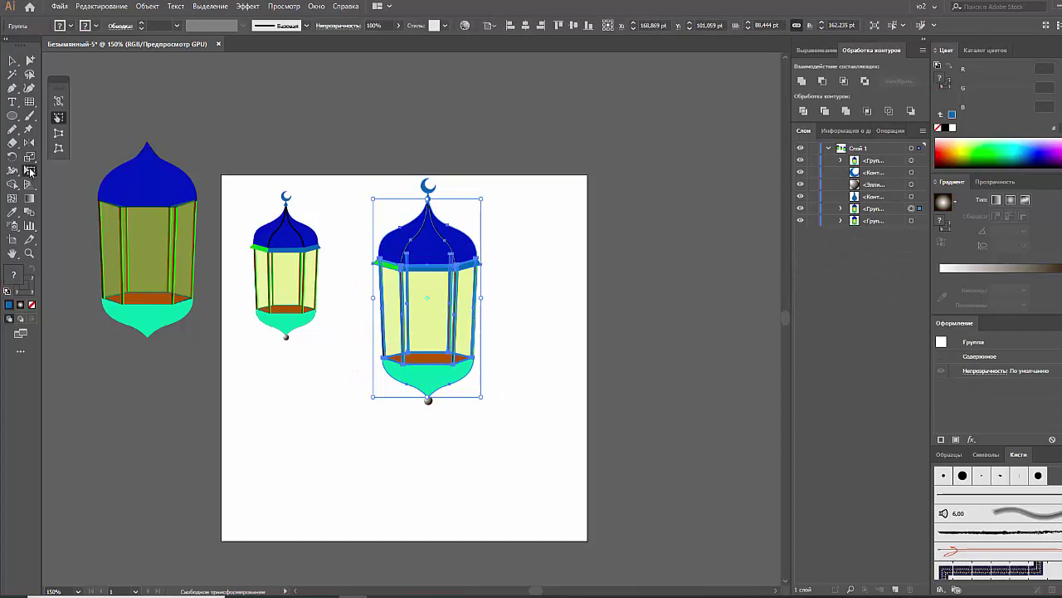
drag(486, 398, 472, 398)
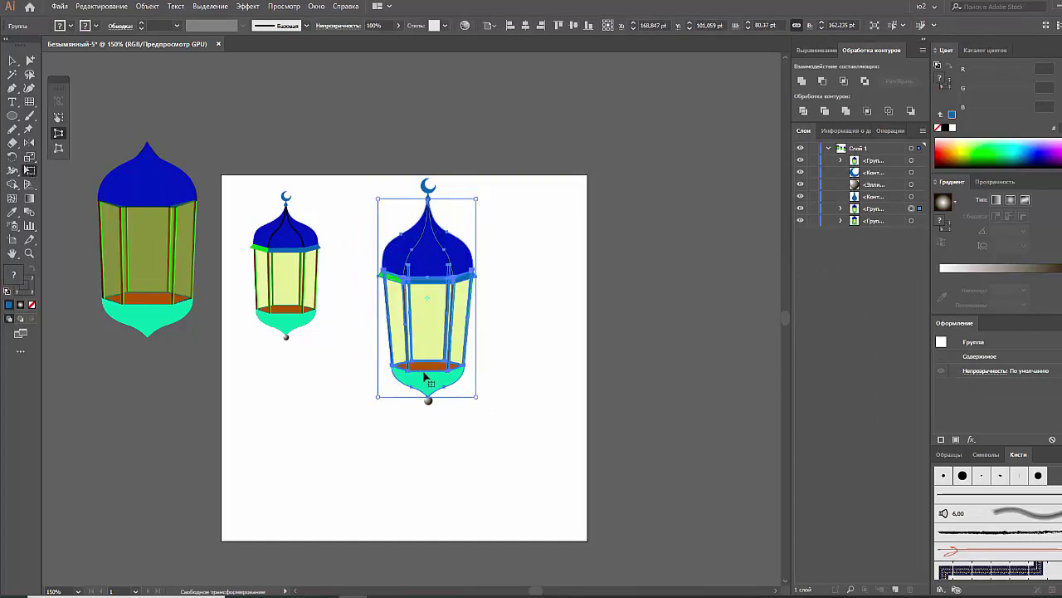
click(13, 60)
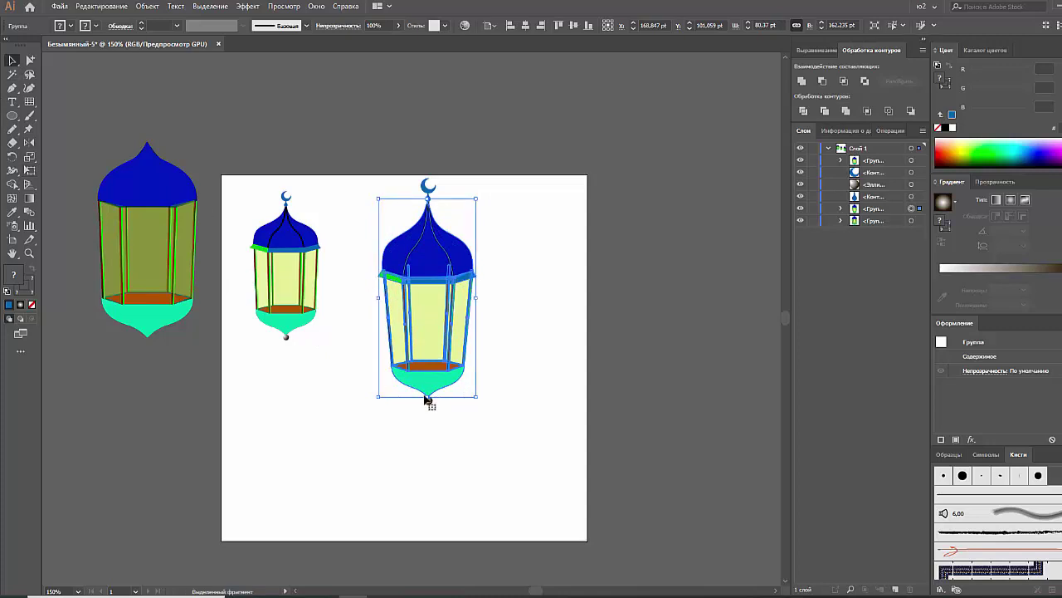
click(453, 412)
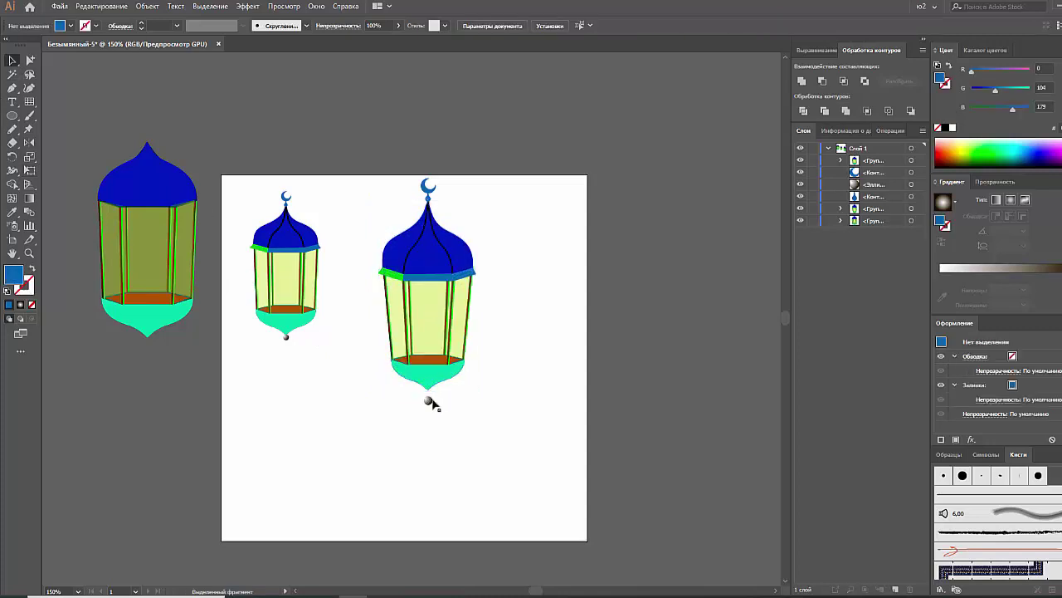
drag(432, 400, 431, 395)
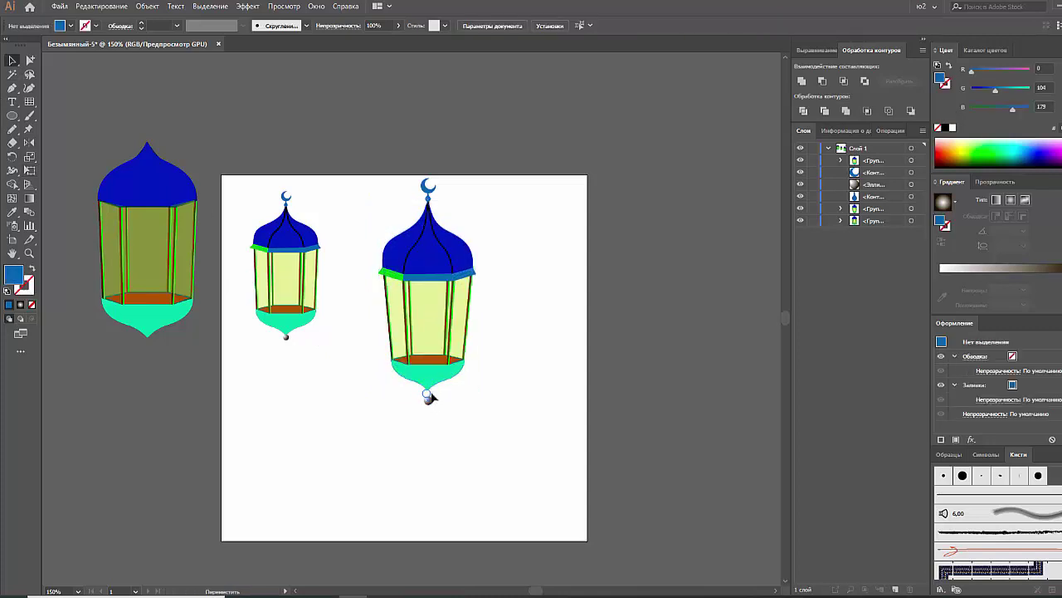
Step: Move the crescent finial down onto the lantern's top
click(444, 242)
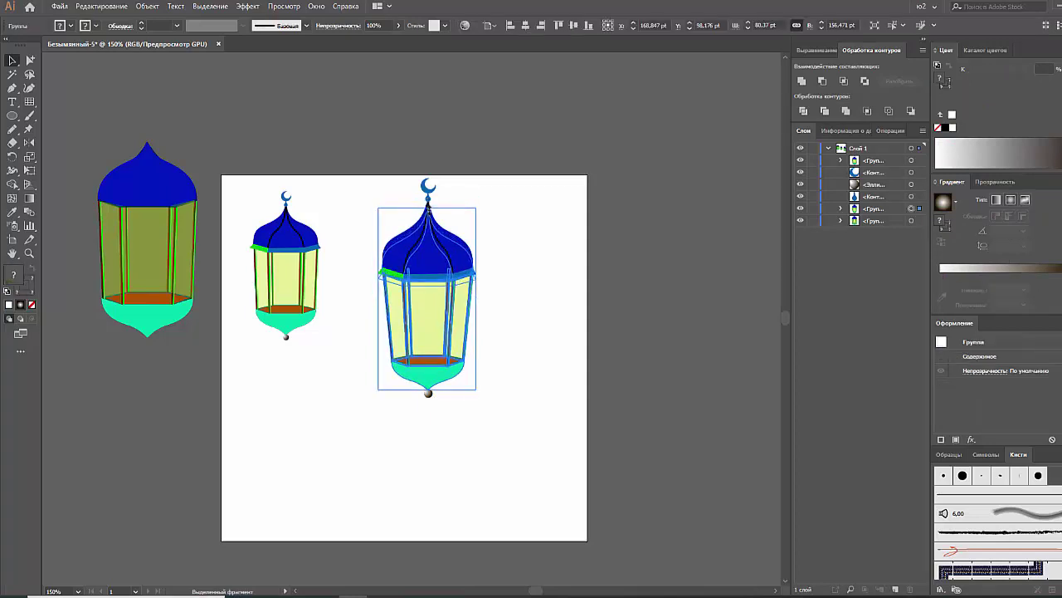
click(485, 217)
click(426, 189)
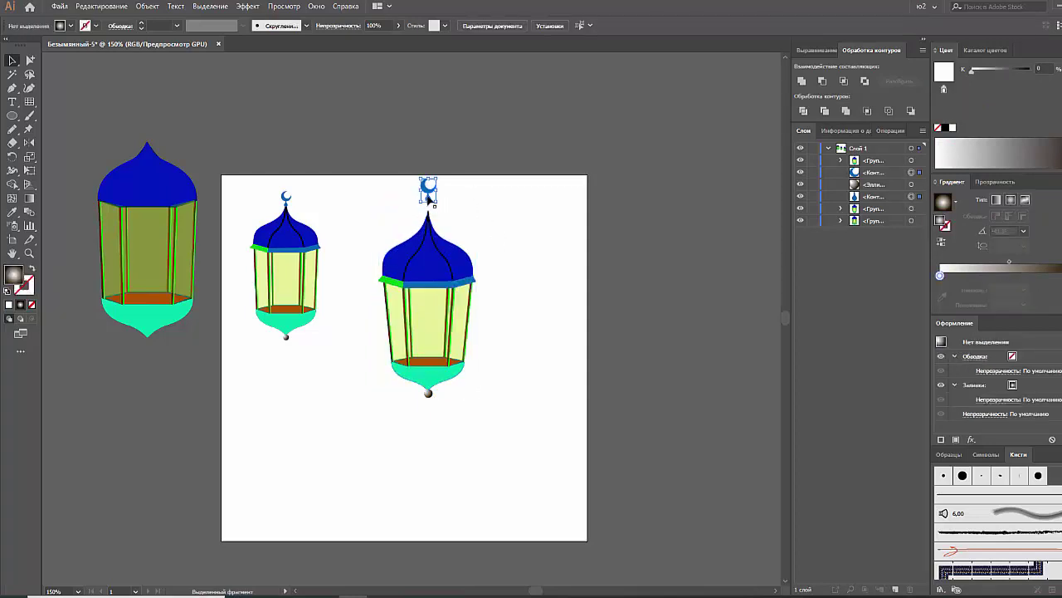
drag(429, 205, 429, 214)
click(490, 230)
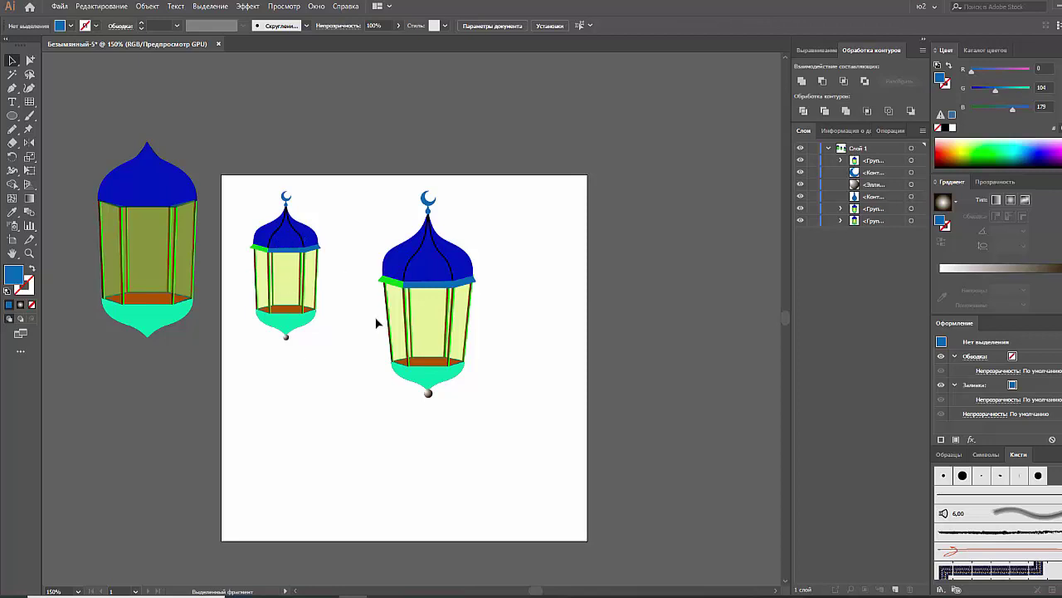
Step: Pull the lantern's top down slightly with Free Transform
click(422, 341)
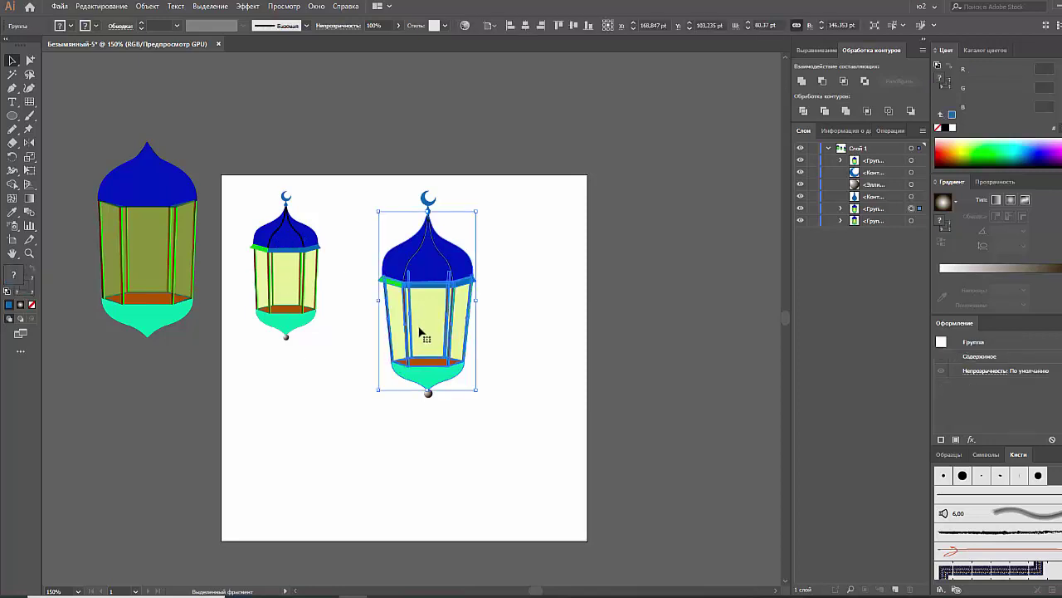
click(29, 171)
click(58, 133)
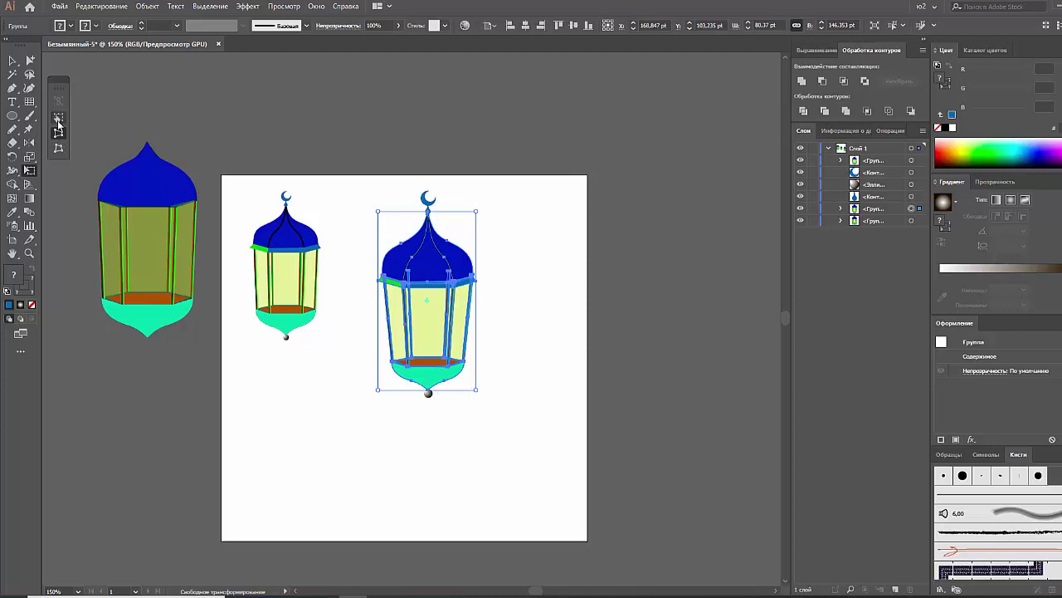
click(59, 117)
drag(427, 210, 426, 215)
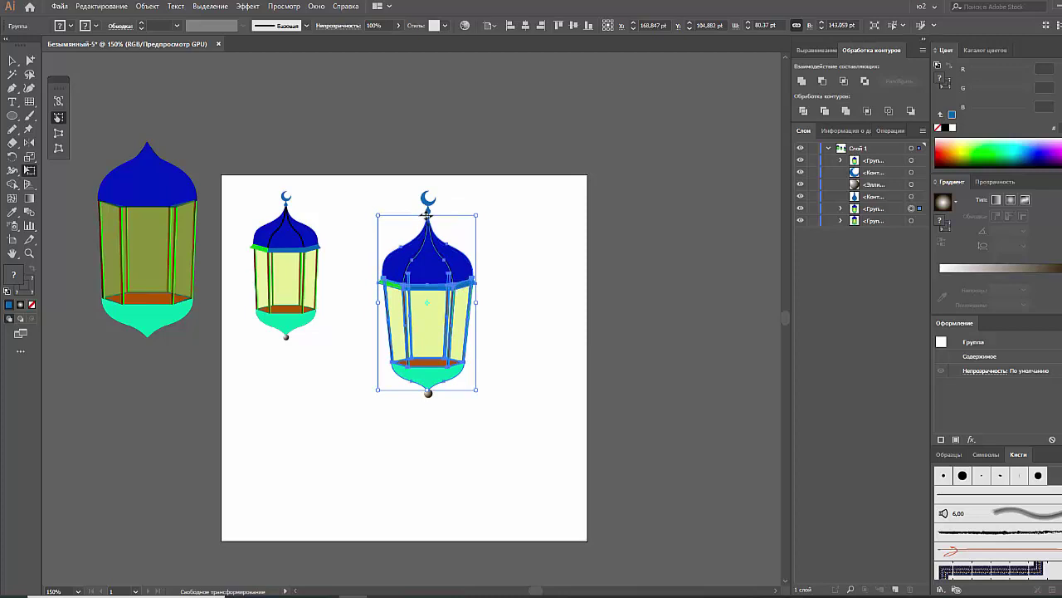
click(10, 61)
click(374, 164)
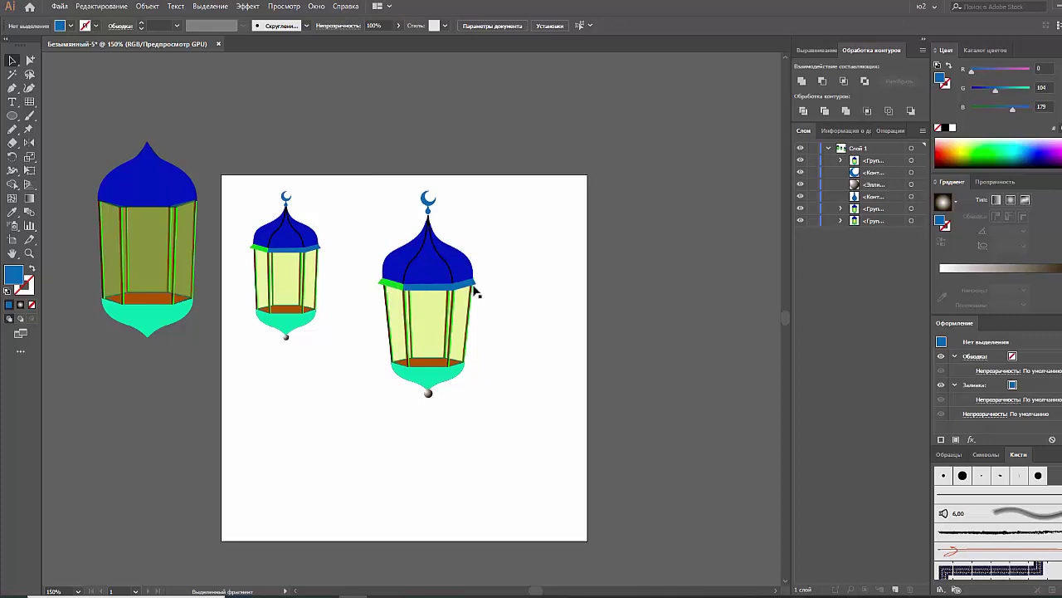
Step: Duplicate the right lantern and place the copy to its right
right_click(435, 363)
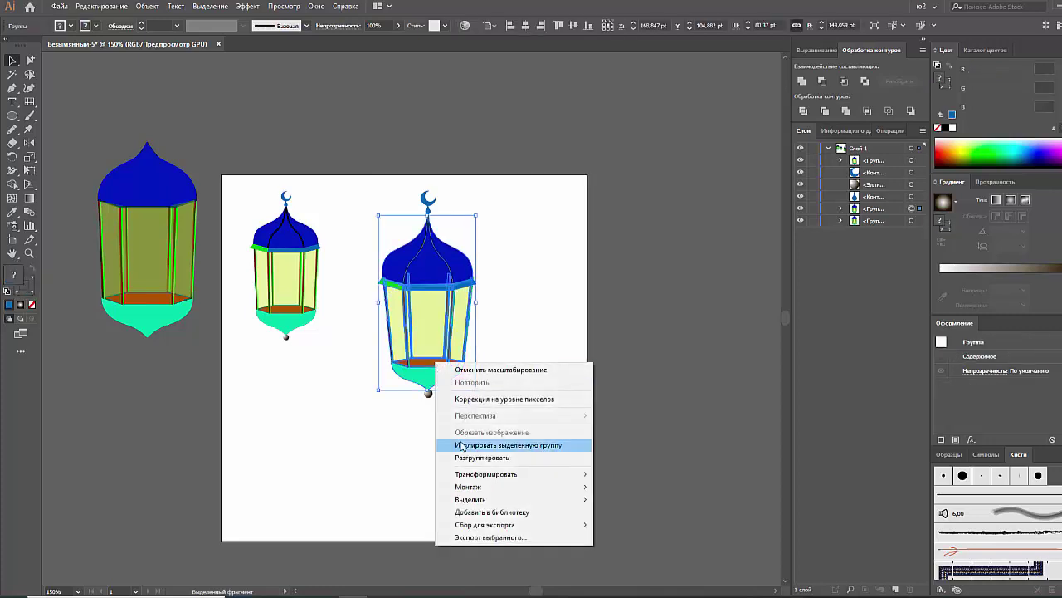
click(510, 347)
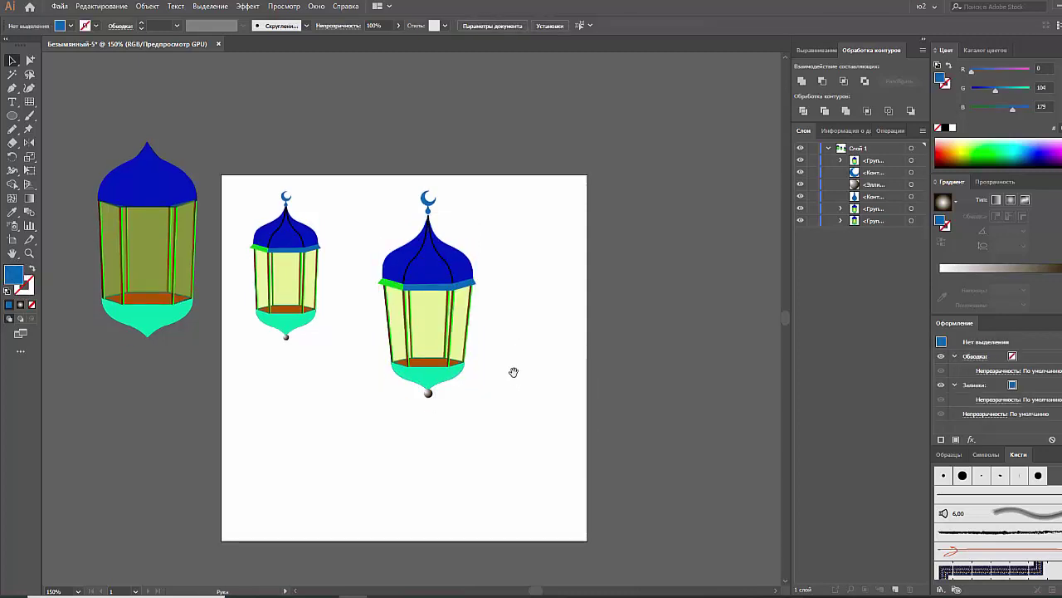
drag(512, 375, 510, 370)
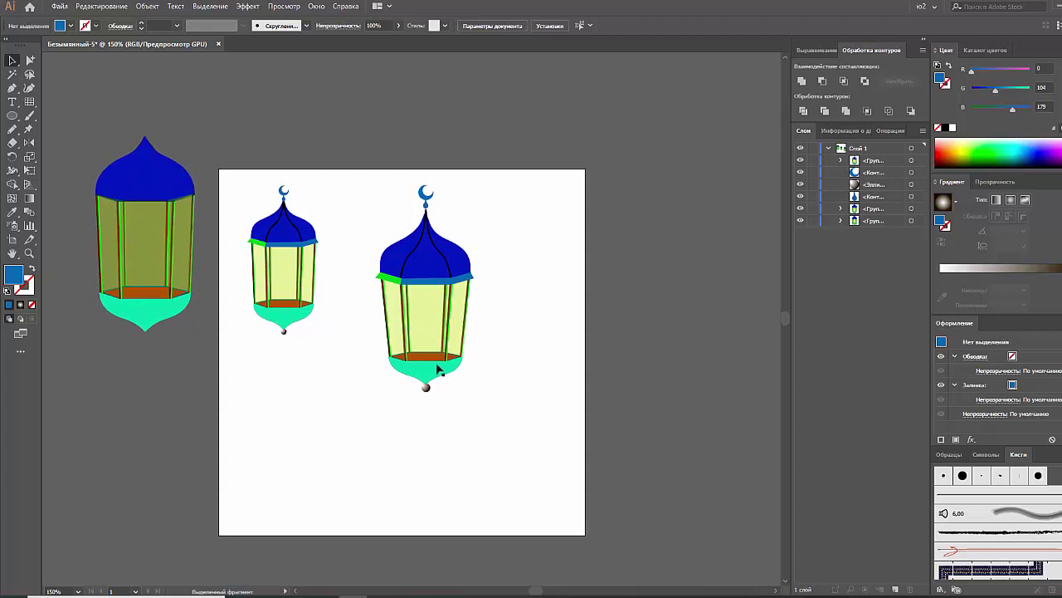
right_click(431, 358)
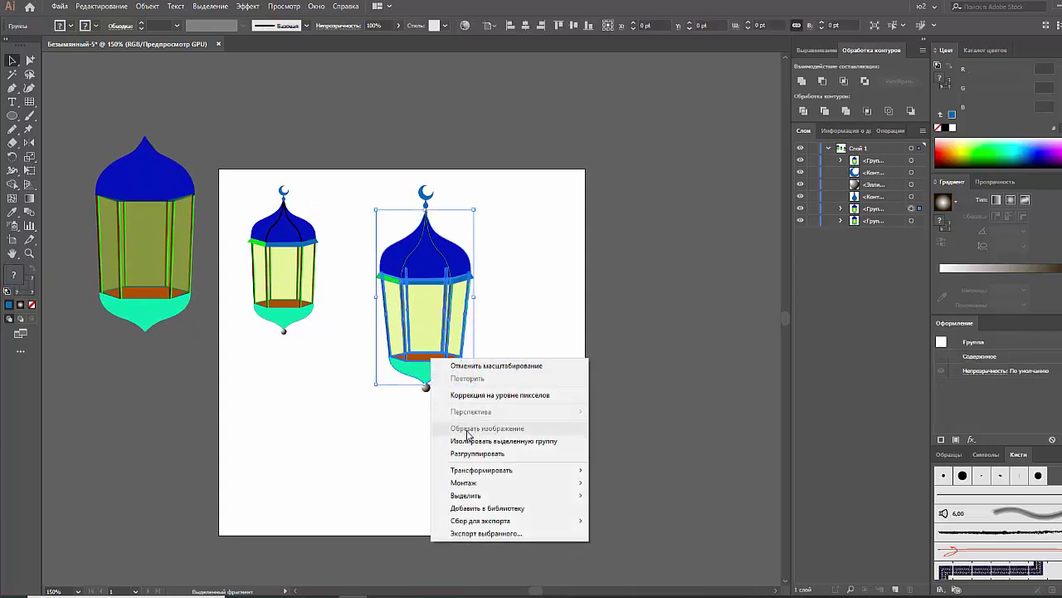
click(344, 424)
mouse_move(486, 424)
mouse_down()
mouse_move(424, 354)
mouse_move(537, 354)
mouse_up()
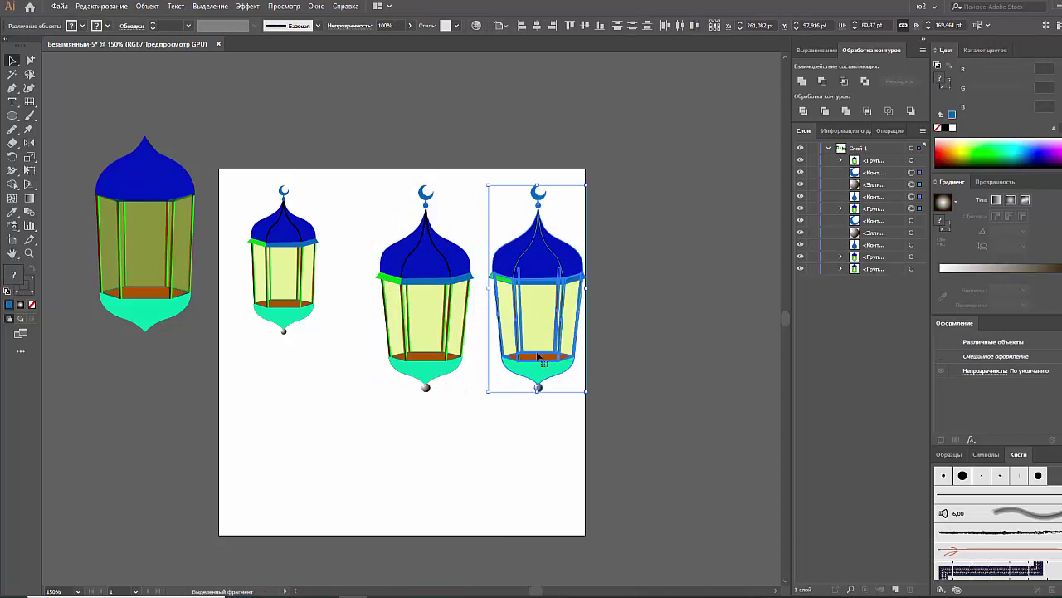
Step: Select the middle lantern and bring up its context options
click(458, 336)
scroll(457, 336, up, 1)
scroll(456, 336, down, 1)
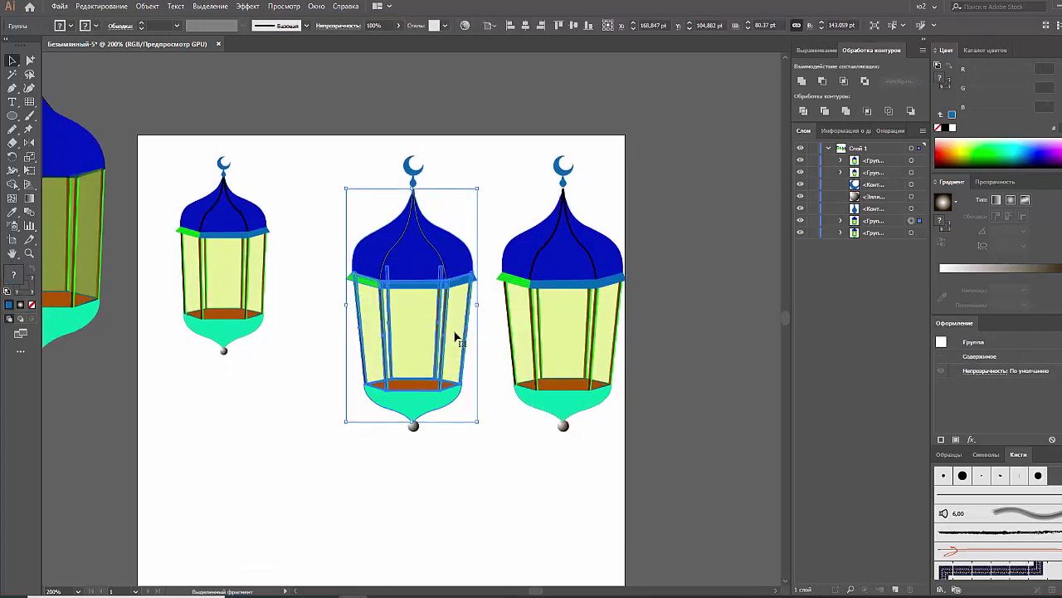
right_click(431, 337)
Step: Isolate the middle lantern and delete its brown, dark teal and dark olive bottom pieces
click(510, 417)
click(406, 388)
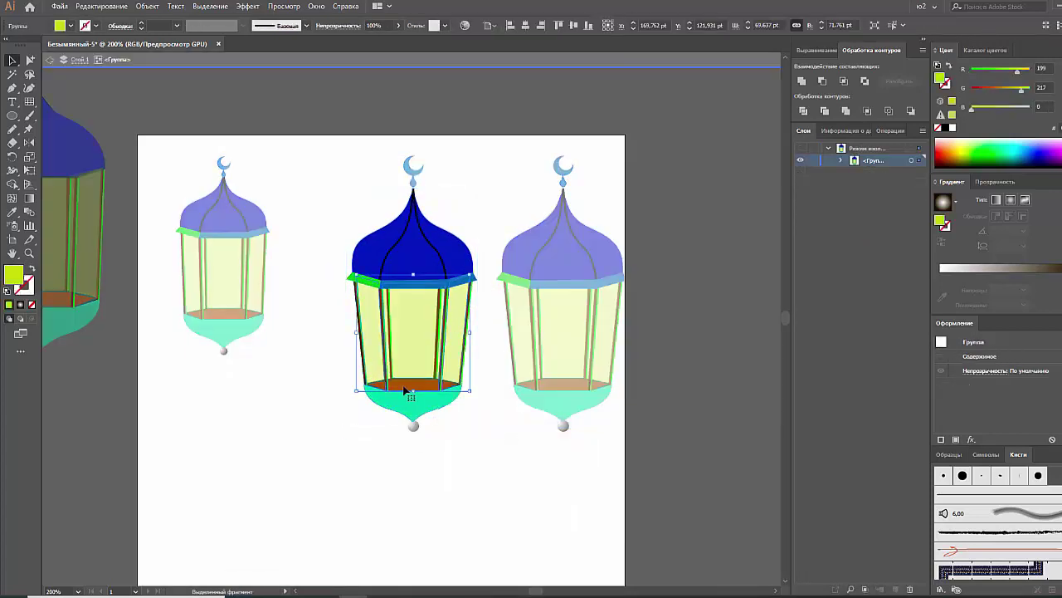
drag(408, 390, 407, 388)
key(ctrl+shift+a)
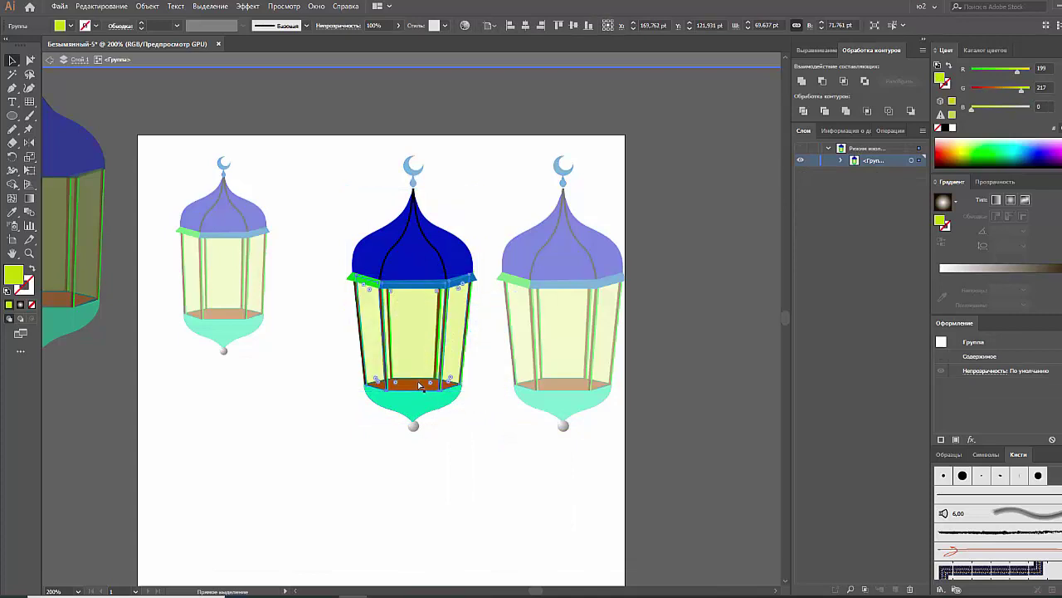
click(417, 384)
key(Delete)
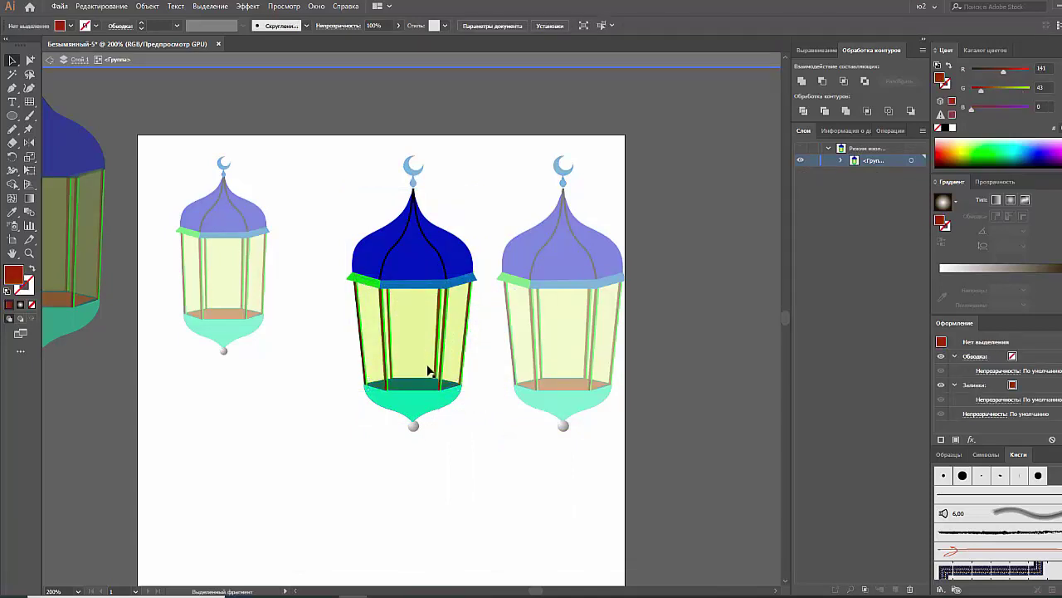
click(429, 387)
key(Delete)
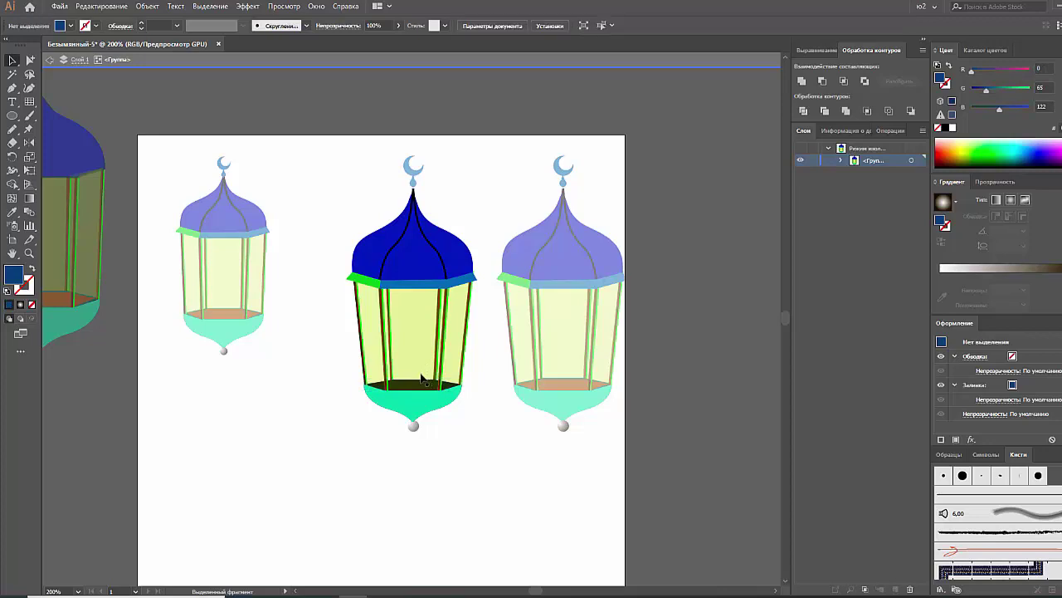
click(422, 387)
key(Delete)
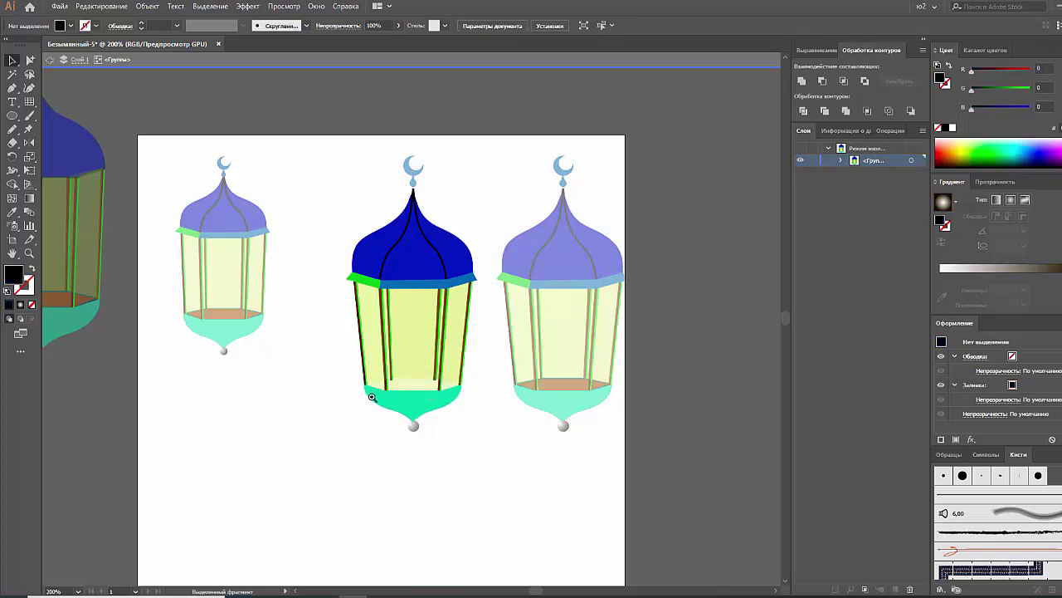
Step: Raise the teal base's top edge and extend the light strip down to it
scroll(372, 398, up, 5)
click(490, 367)
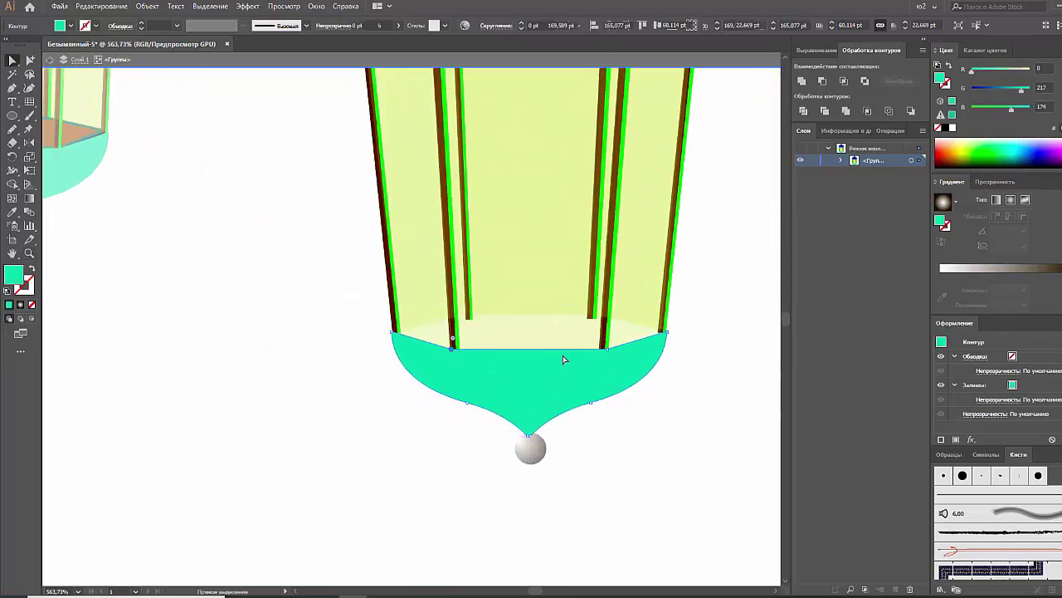
key(a)
drag(607, 350, 606, 332)
click(484, 313)
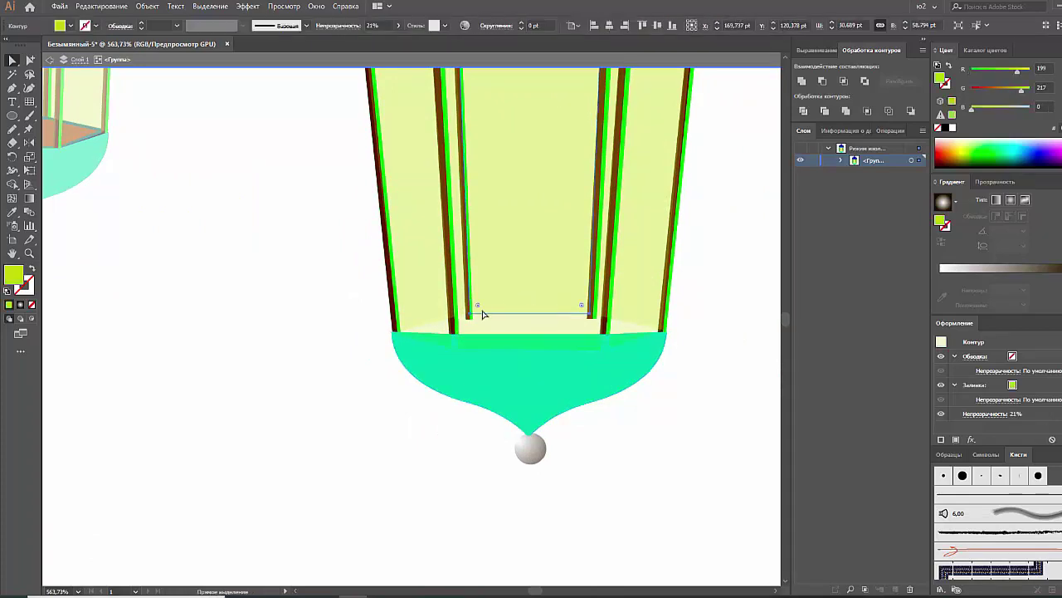
key(a)
drag(591, 317, 590, 335)
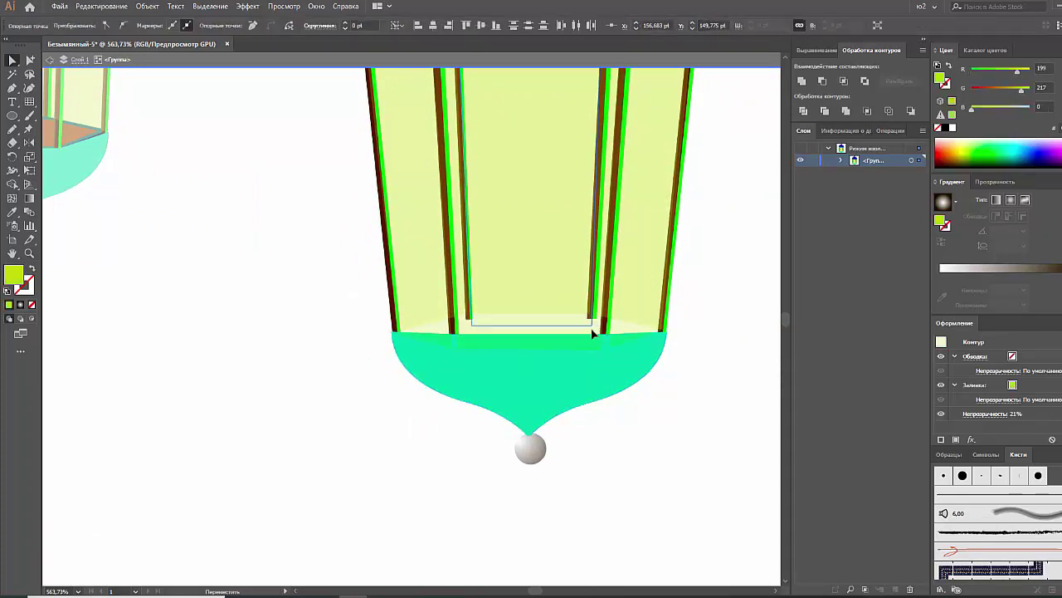
Step: Extend the thin glass strips down to meet the base
click(465, 312)
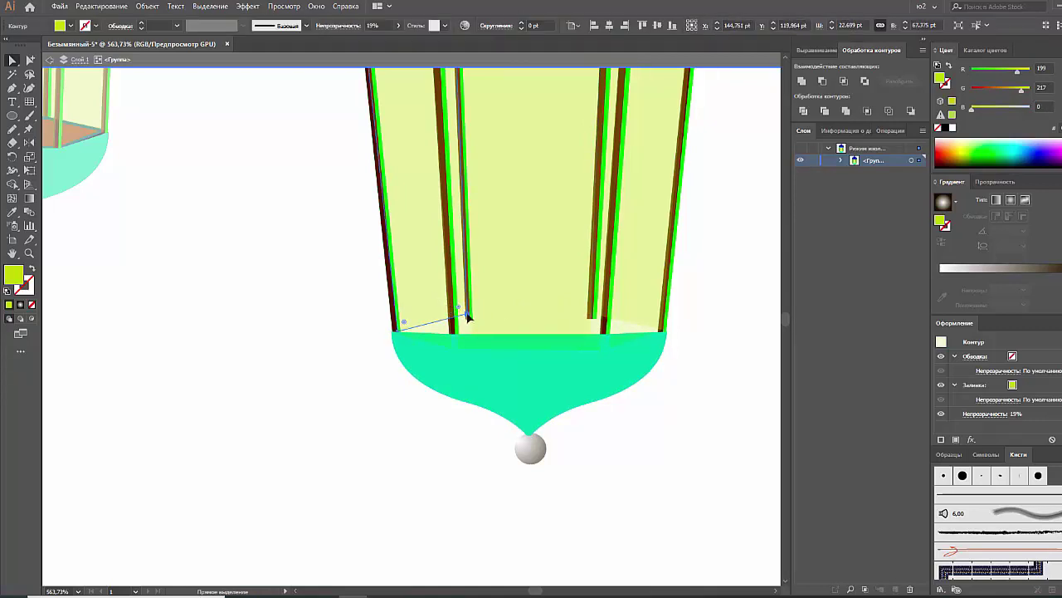
click(601, 318)
key(a)
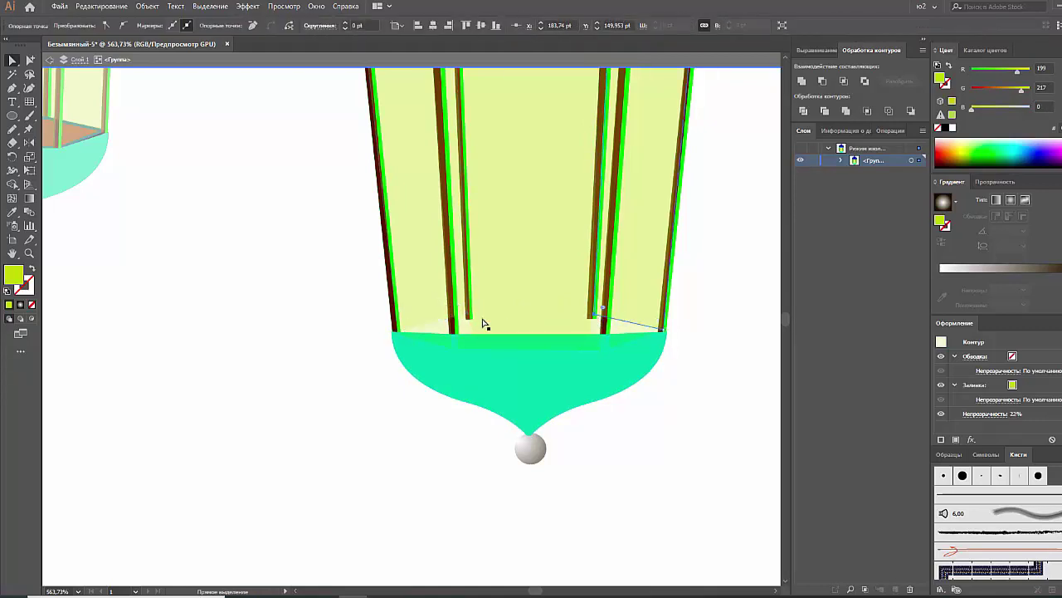
drag(470, 316, 469, 336)
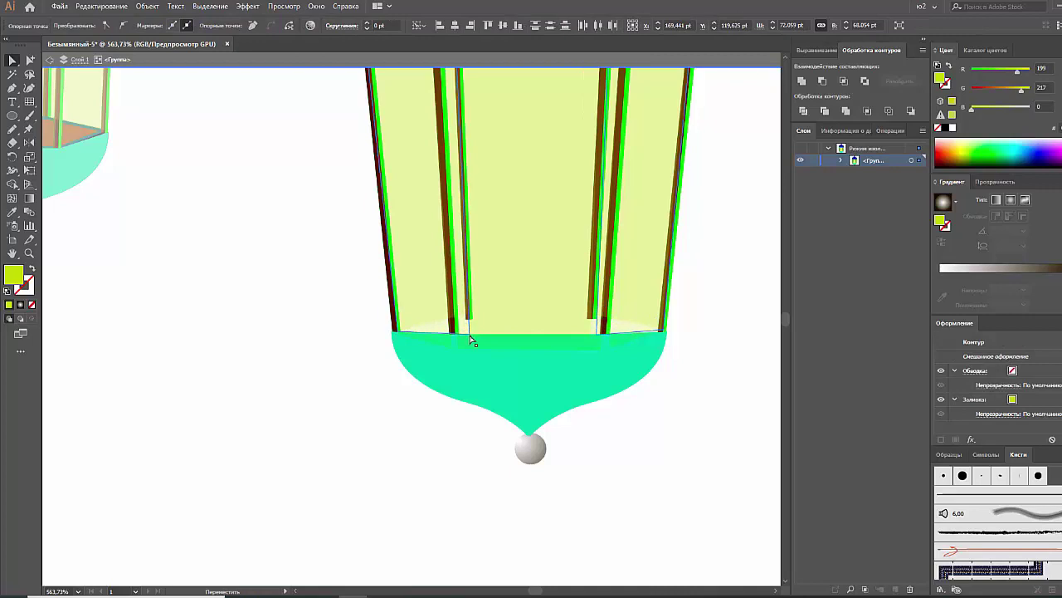
click(467, 308)
click(340, 346)
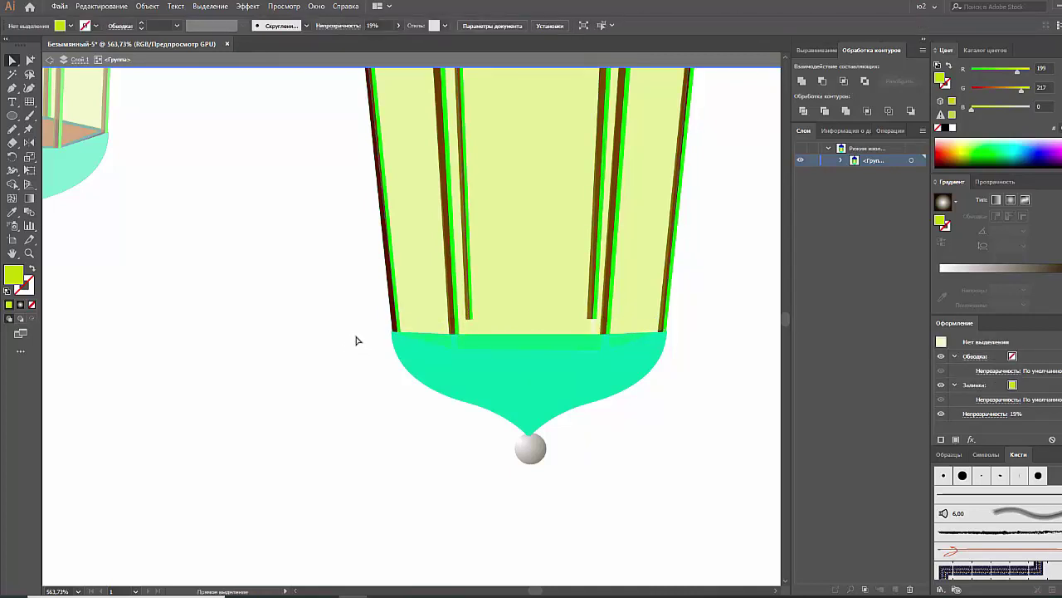
Step: Delete the blue and green band pieces beneath the middle dome
key(ctrl+minus)
key(ctrl+minus)
key(ctrl+minus)
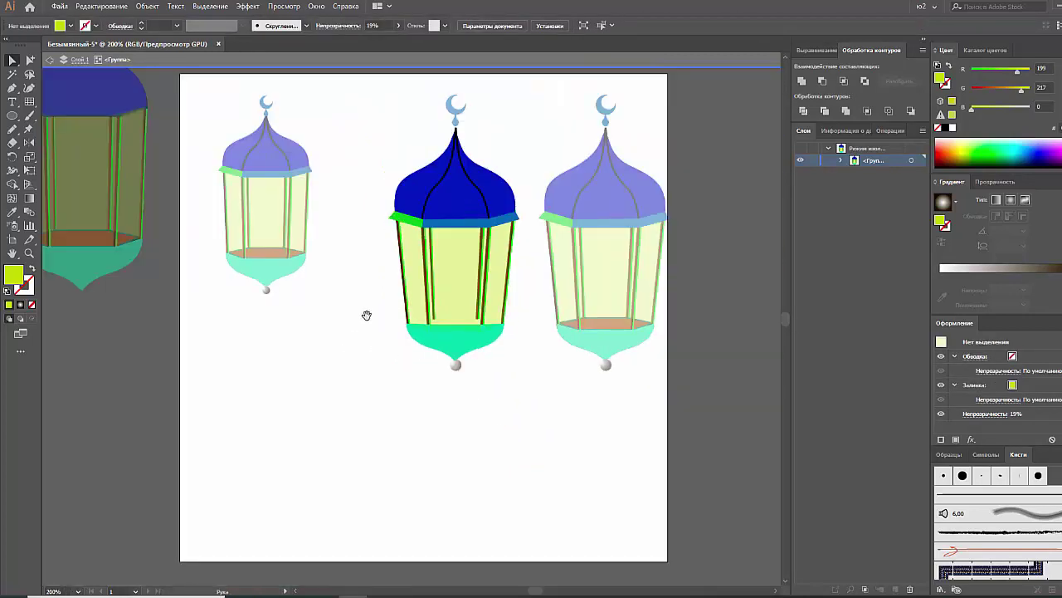
mouse_move(366, 315)
mouse_down()
mouse_move(296, 368)
mouse_move(306, 380)
mouse_up()
click(378, 313)
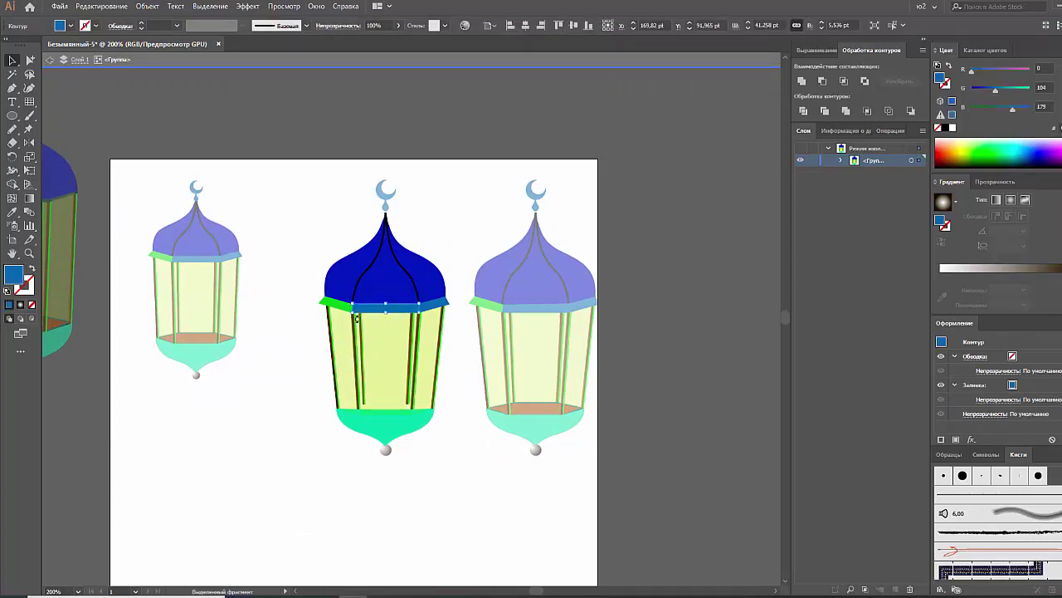
click(347, 305)
key(Delete)
click(432, 301)
key(Delete)
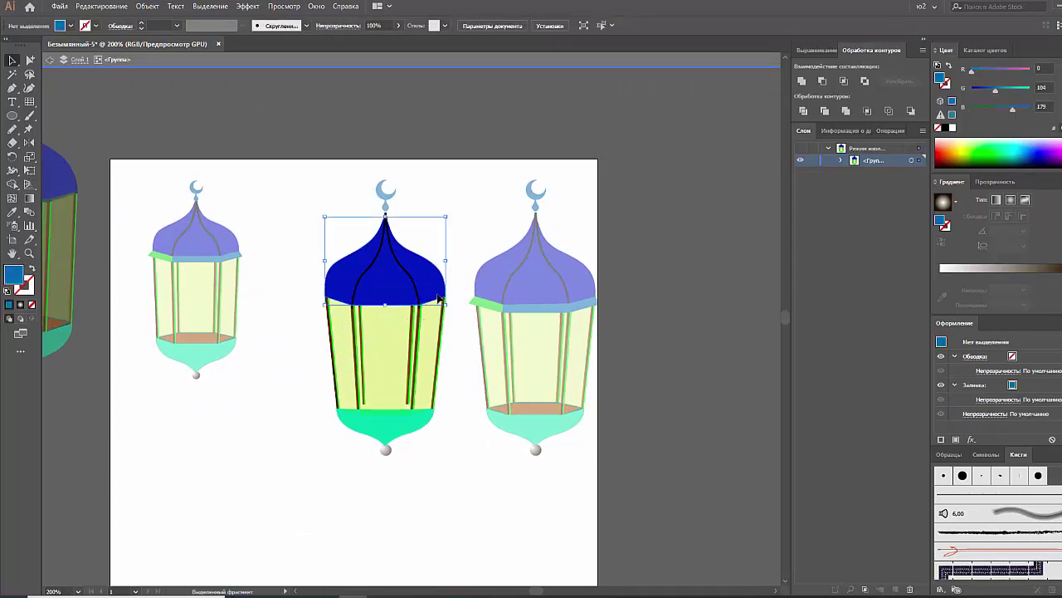
Step: Remove the dome's right lower corner anchor with the Delete Anchor Point tool
click(447, 298)
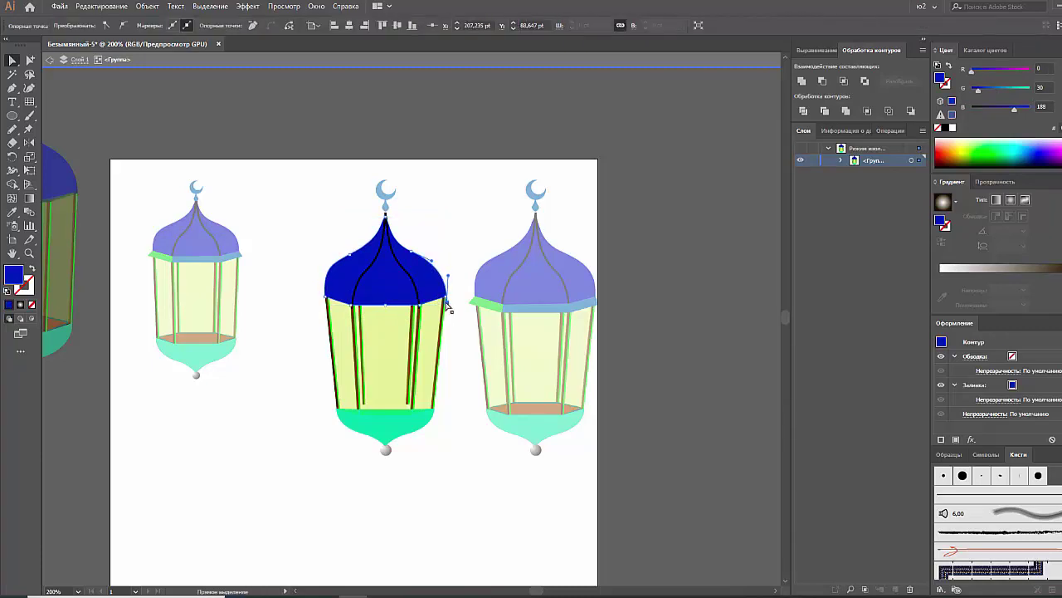
key(p)
click(447, 301)
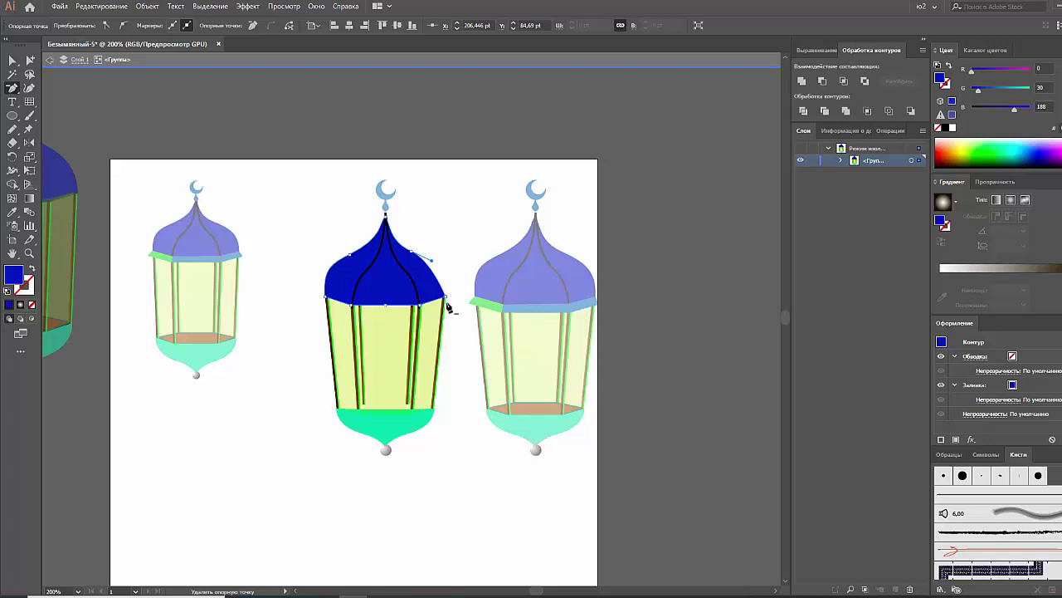
key(v)
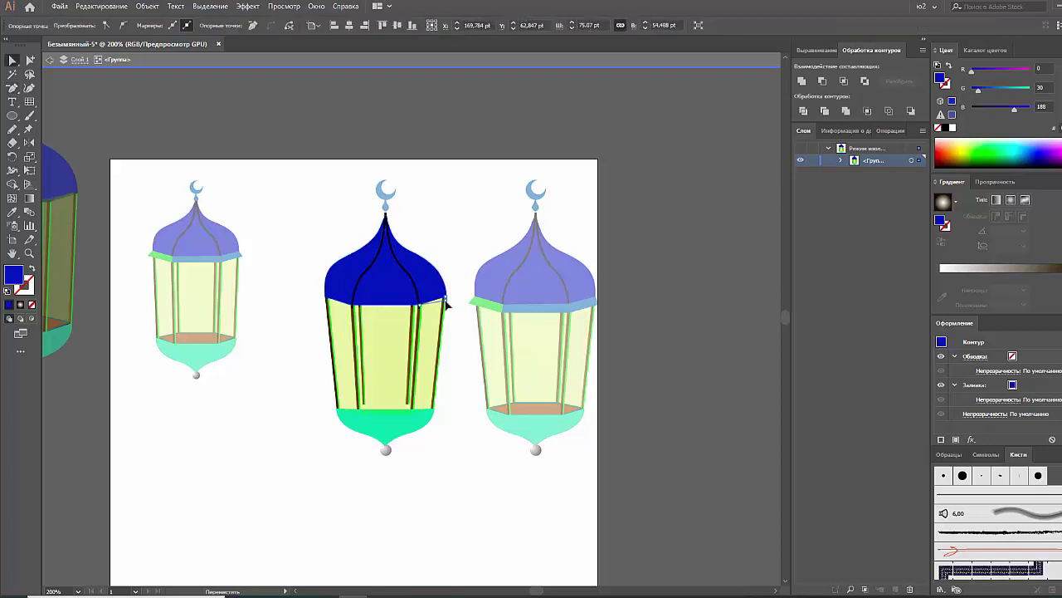
key(a)
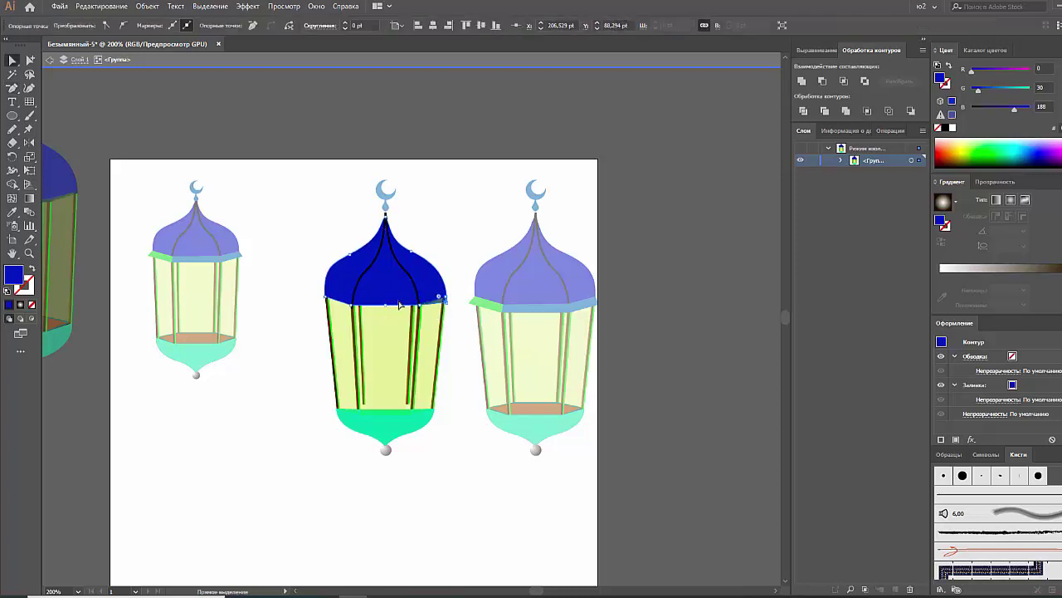
key(ctrl+plus)
key(ctrl+plus)
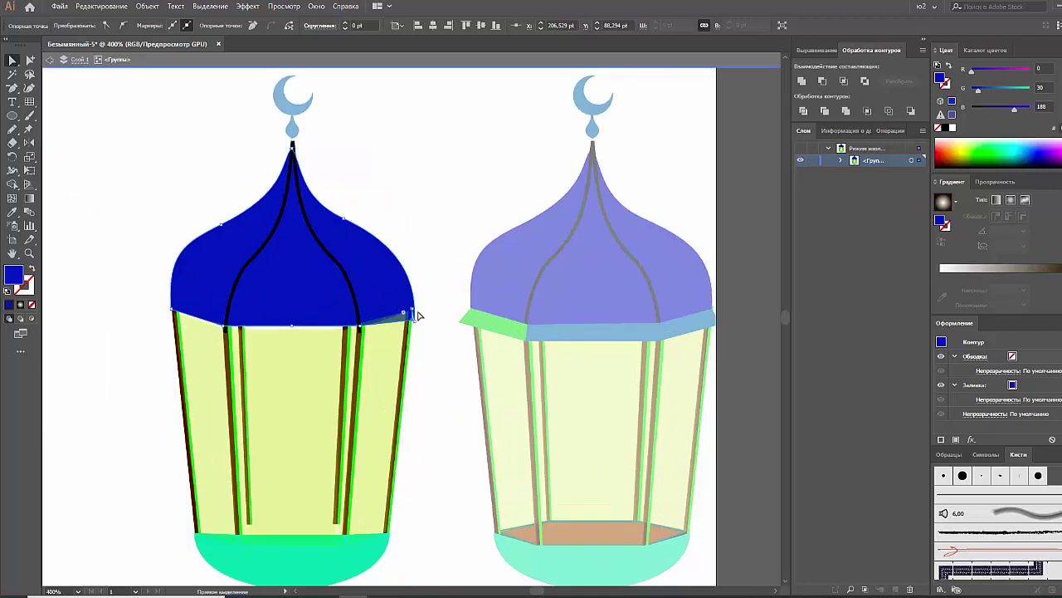
click(413, 314)
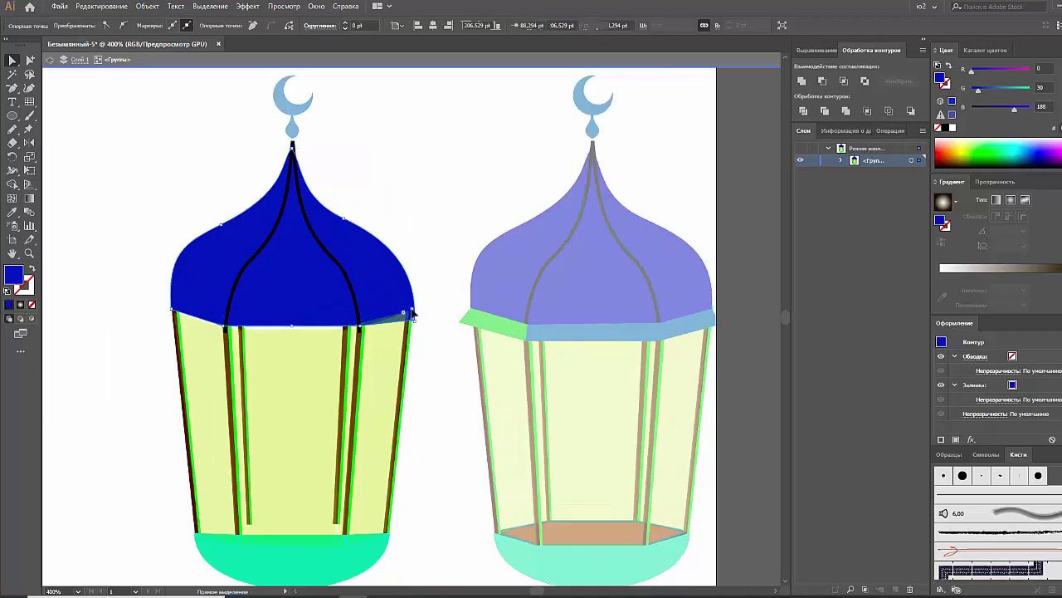
key(p)
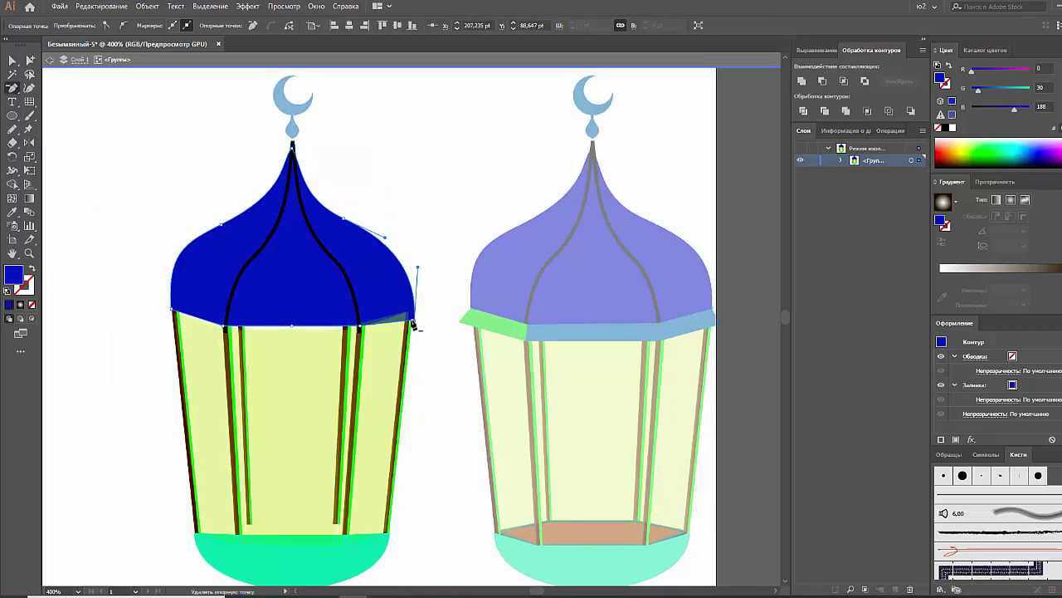
key(a)
Step: Remove the dome's lower-left corner anchor
click(173, 312)
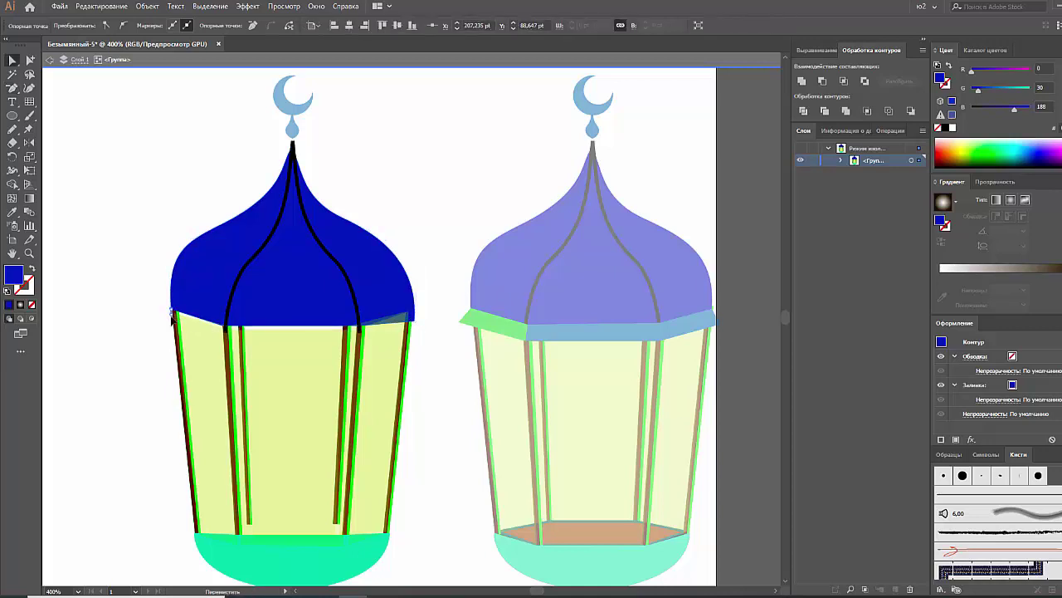
click(170, 313)
click(170, 314)
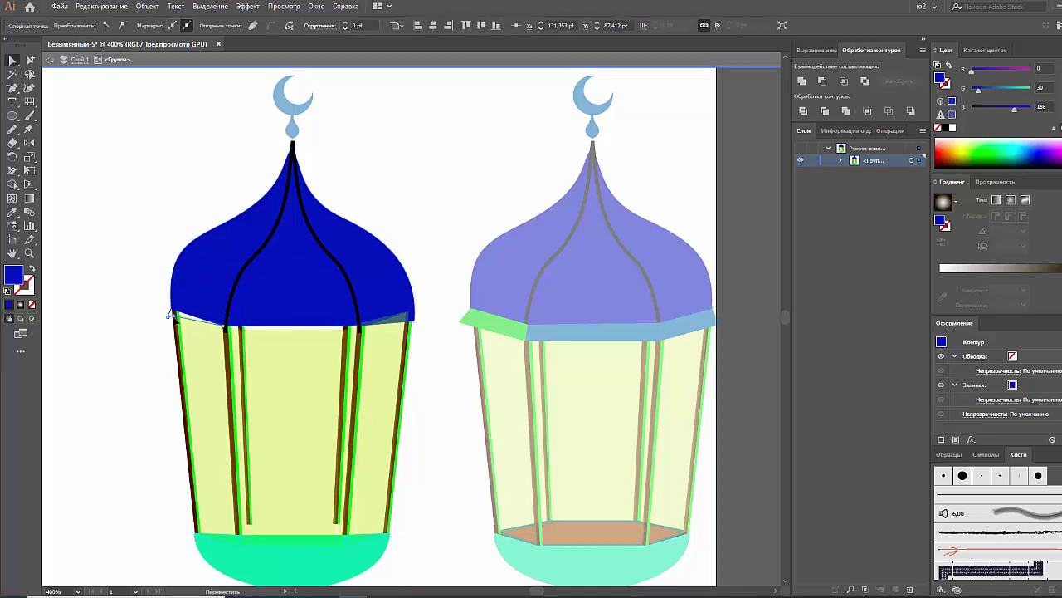
click(170, 315)
key(minus)
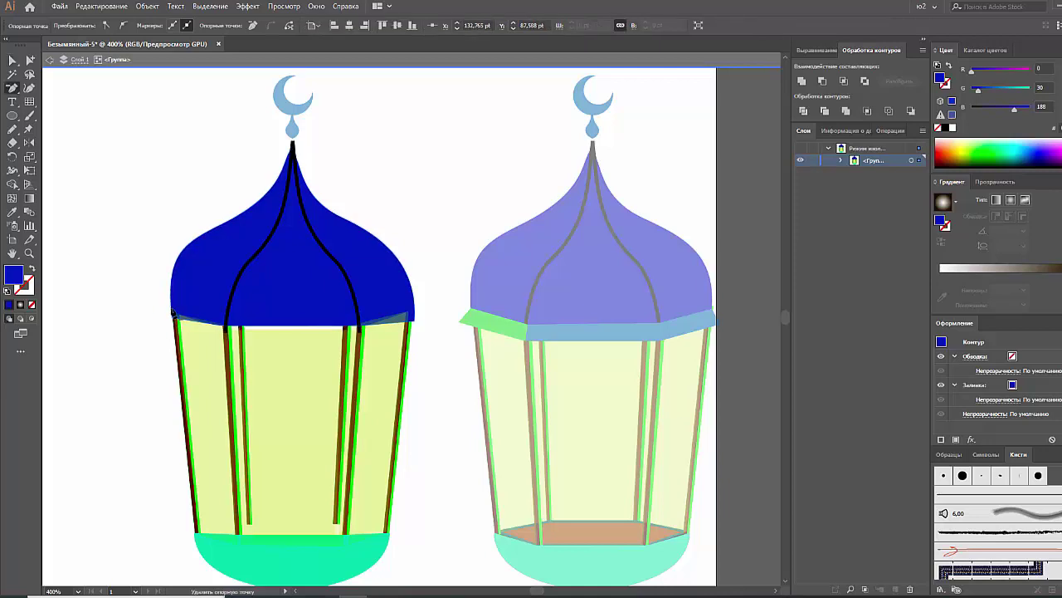
click(172, 313)
key(v)
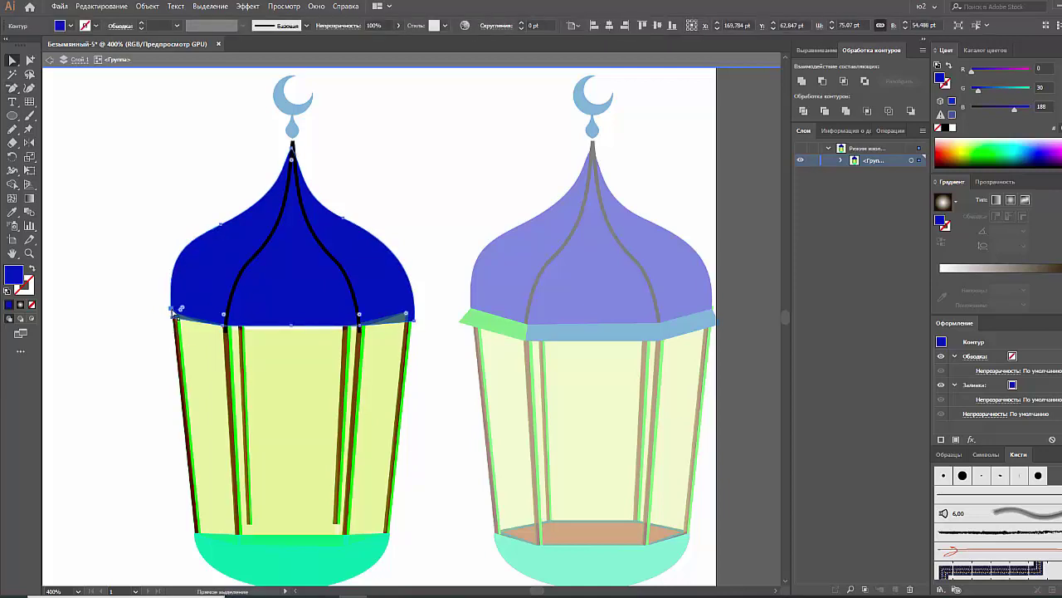
click(170, 320)
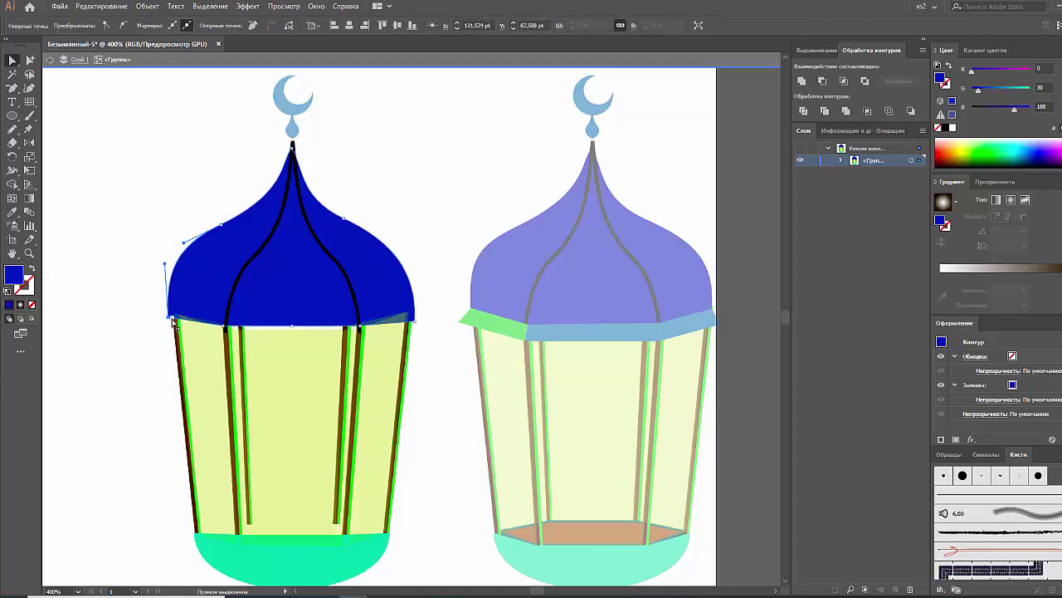
key(plus)
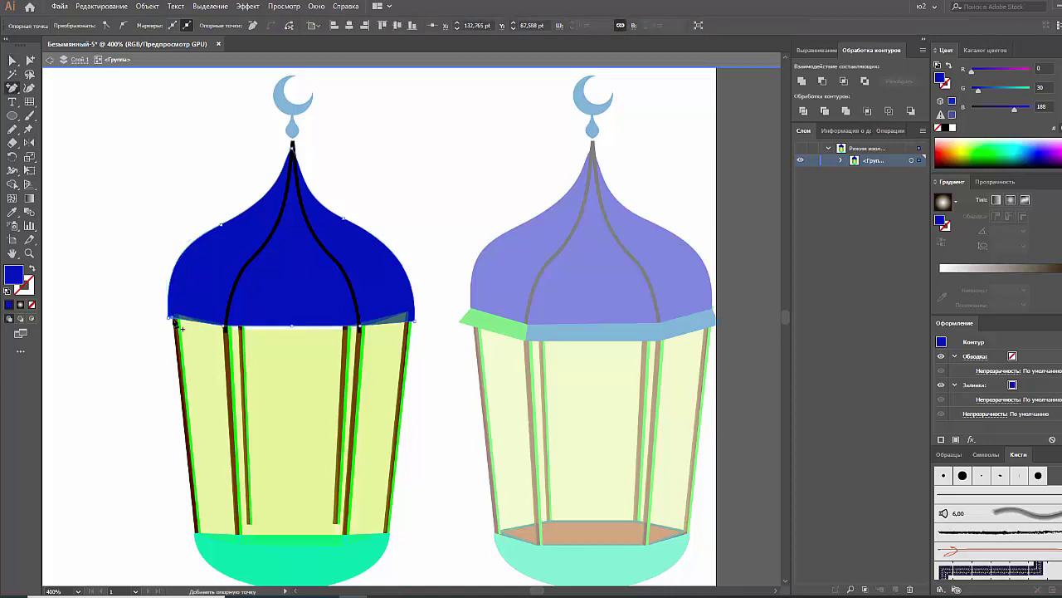
key(v)
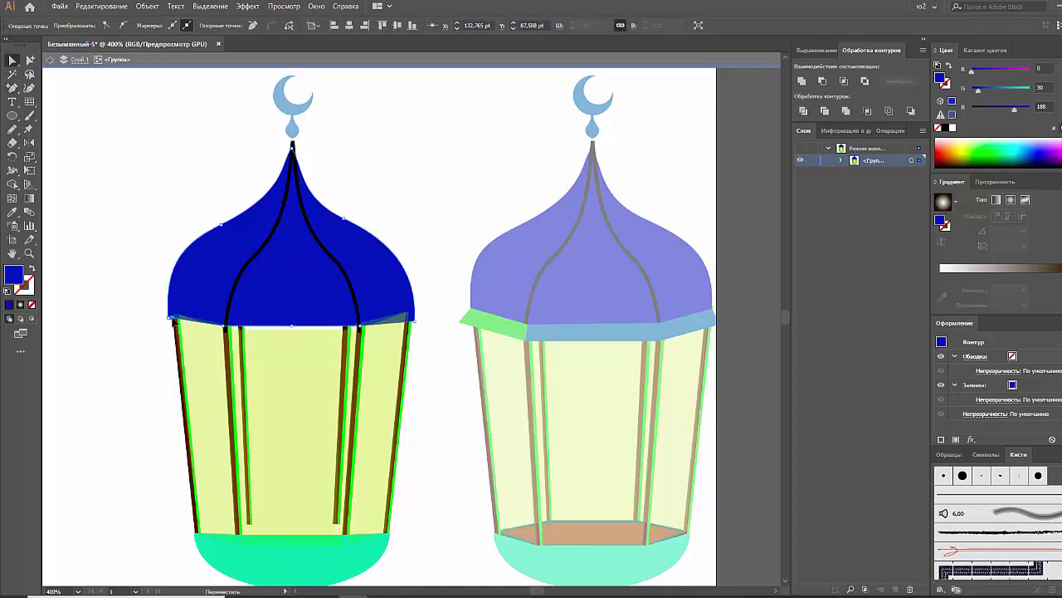
key(minus)
key(v)
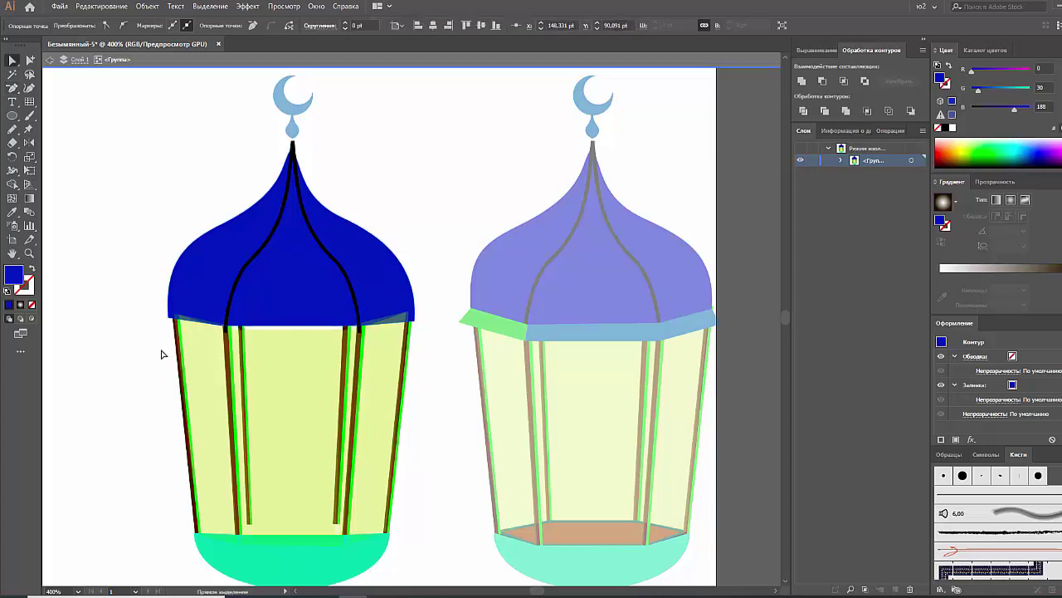
Step: Reselect the dark blue dome in isolation, then leave the isolated lantern group
click(154, 344)
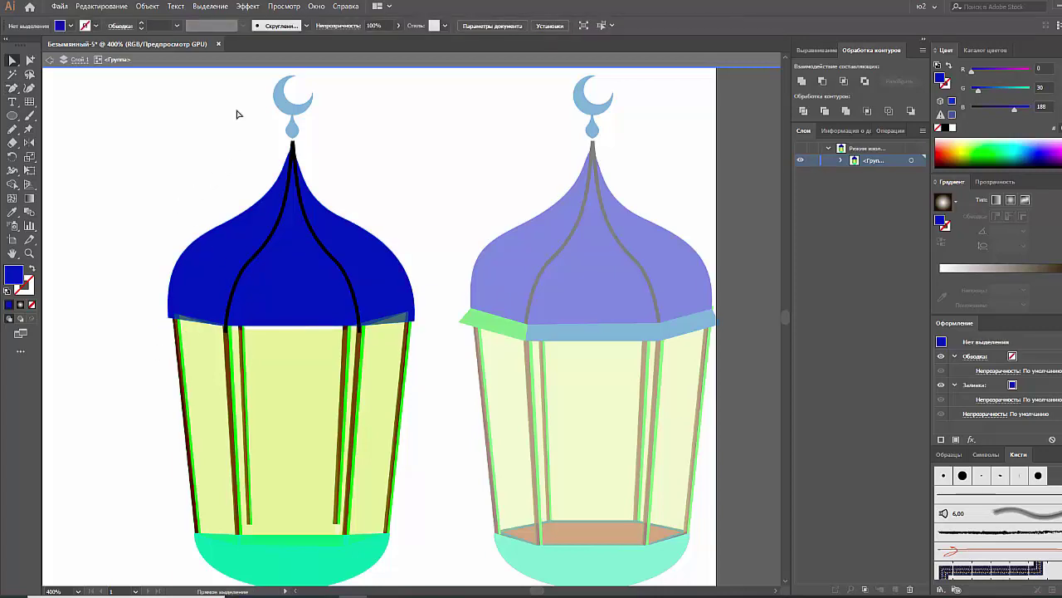
click(368, 238)
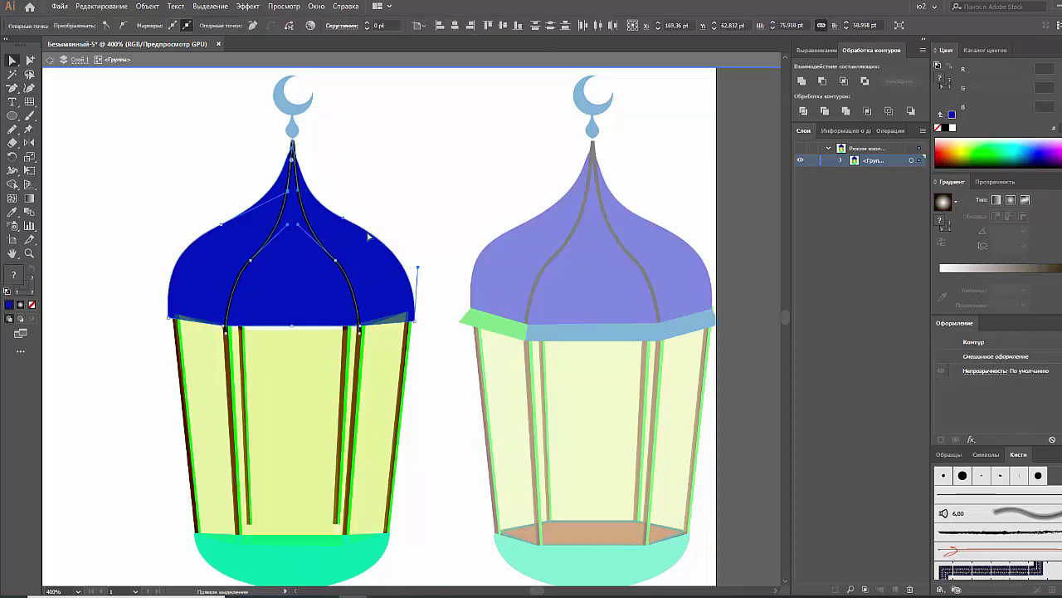
double_click(198, 185)
double_click(238, 222)
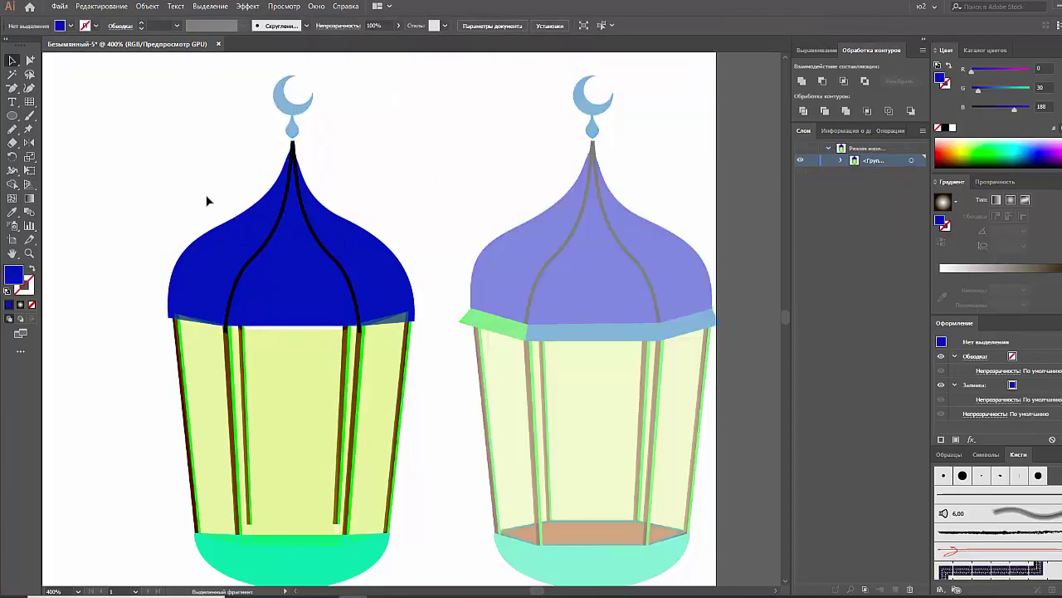
key(Escape)
right_click(263, 246)
click(278, 251)
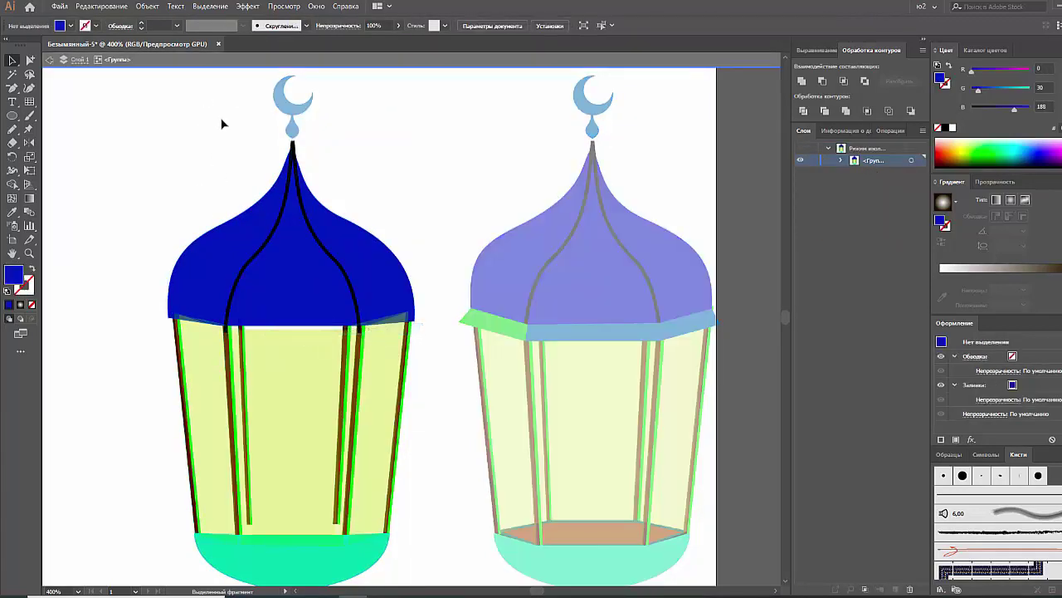
drag(202, 94, 402, 251)
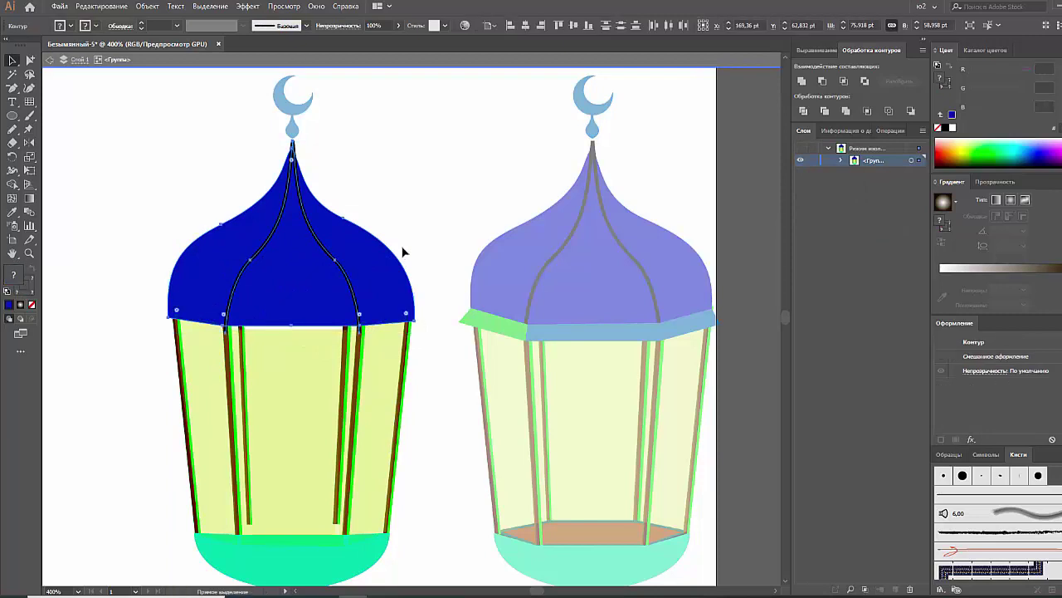
click(404, 249)
click(445, 238)
Step: Bring all three lanterns into view and isolate the middle lantern's group
key(Escape)
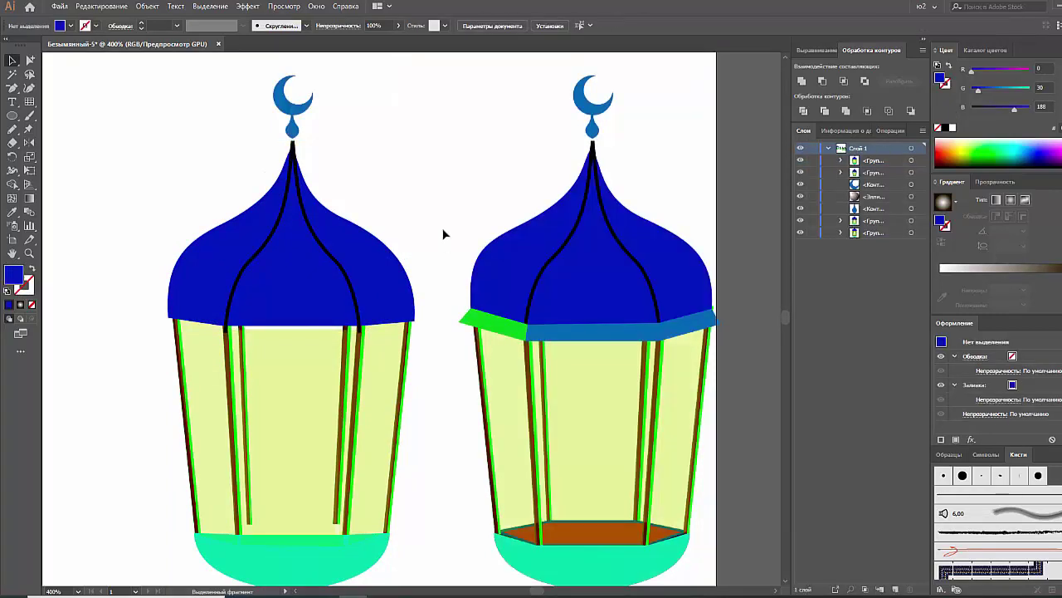
key(ctrl+minus)
key(ctrl+minus)
key(ctrl+minus)
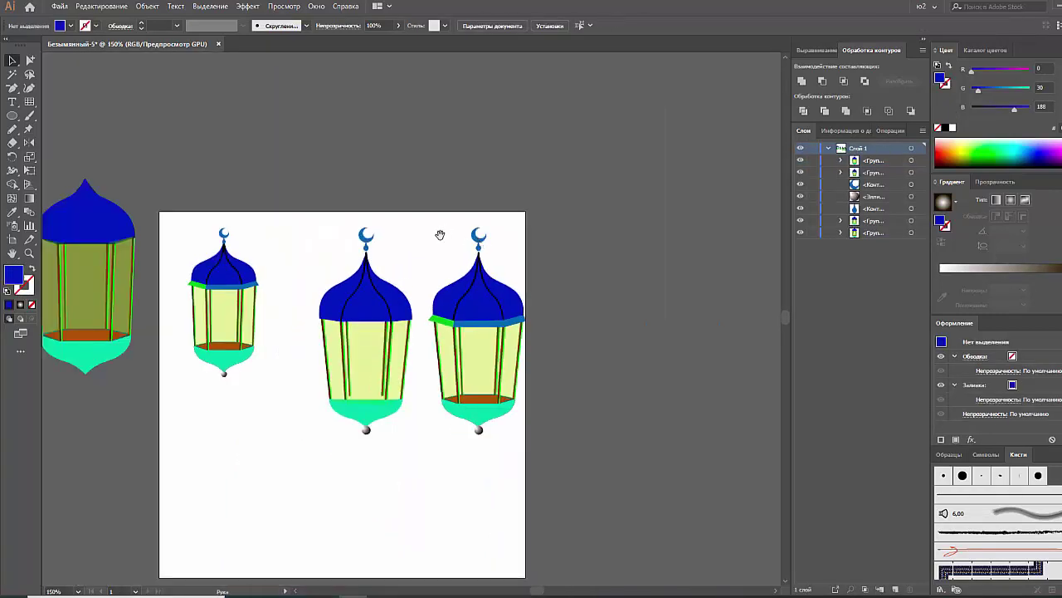
drag(438, 232, 385, 210)
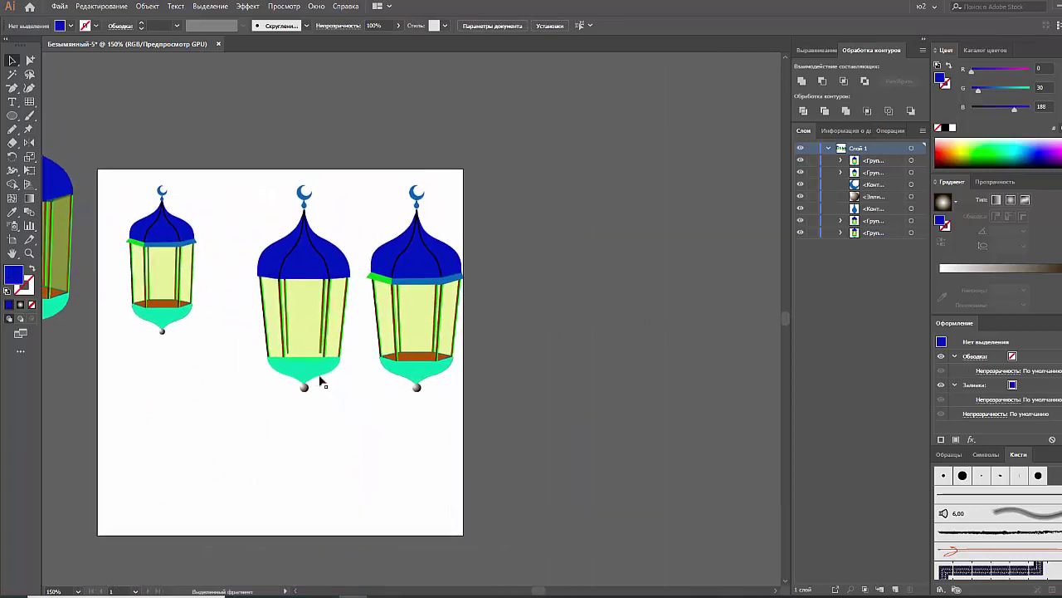
key(ctrl+plus)
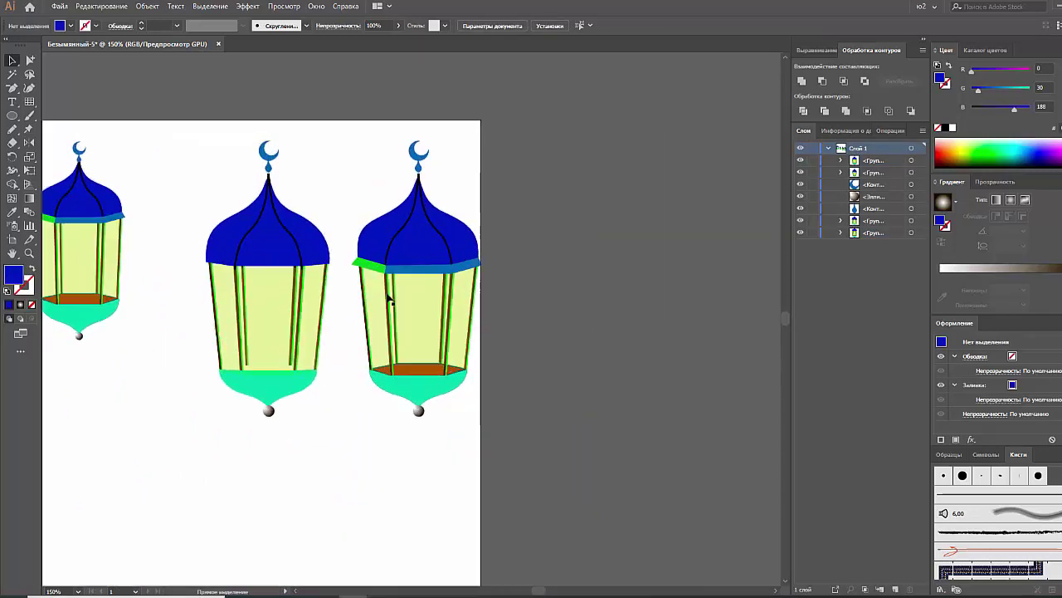
click(280, 301)
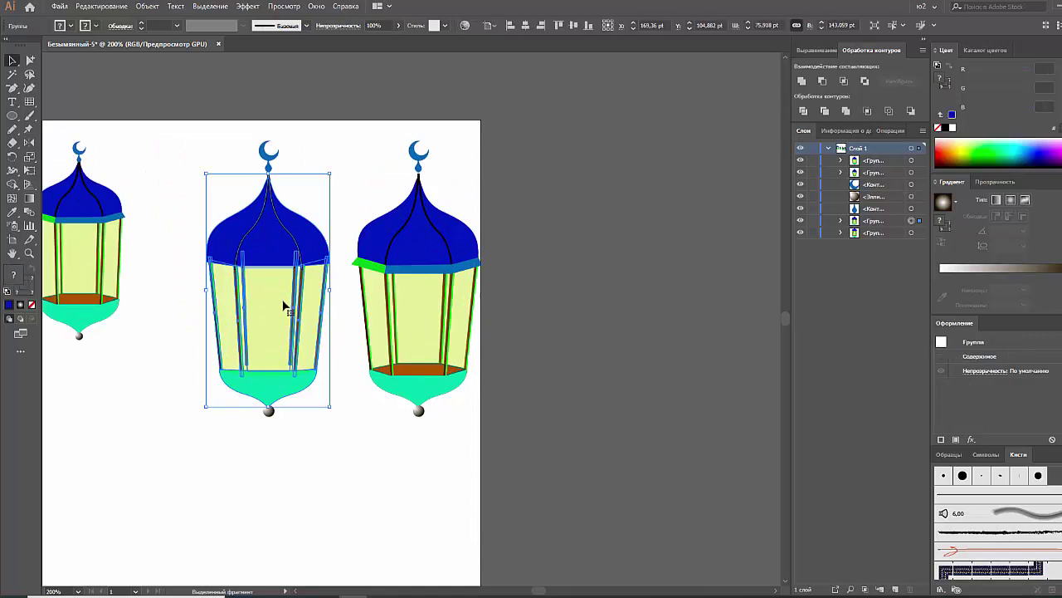
right_click(282, 299)
click(357, 384)
Step: Select and deselect the middle lantern's inner bars, then exit isolation mode
click(283, 334)
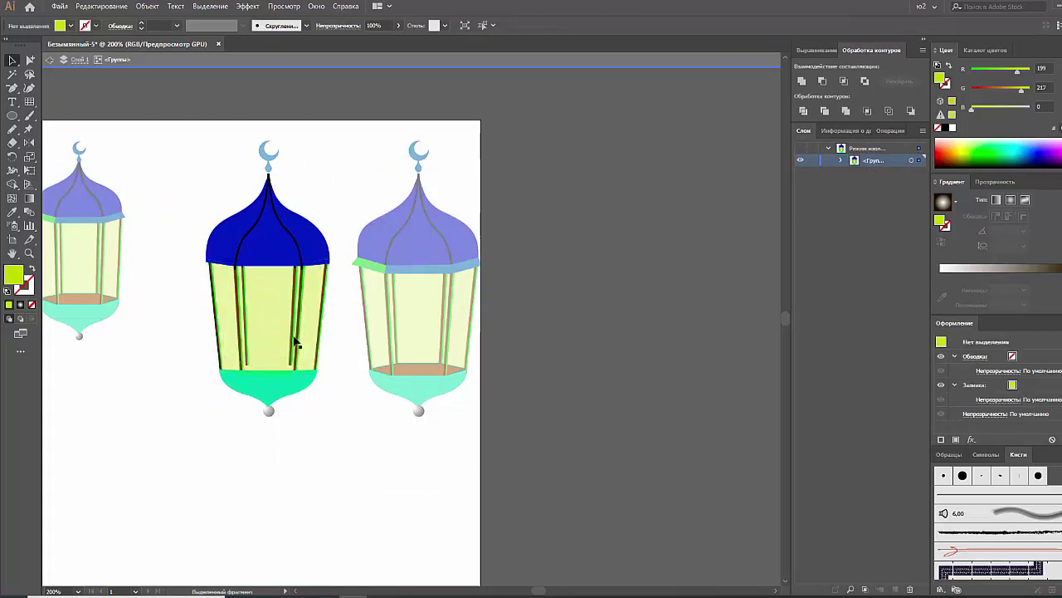
click(295, 339)
click(244, 357)
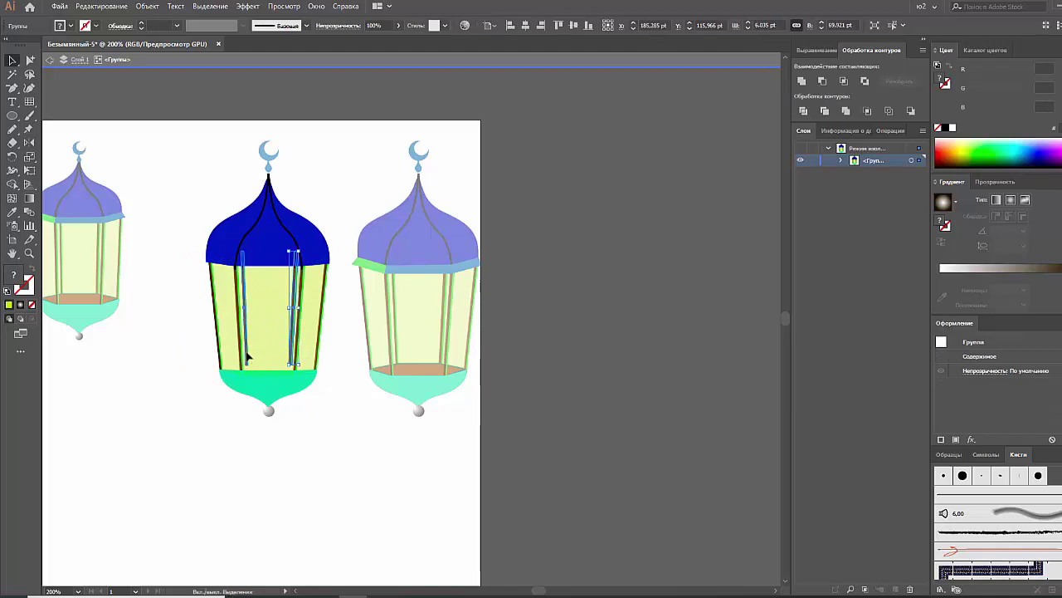
click(325, 417)
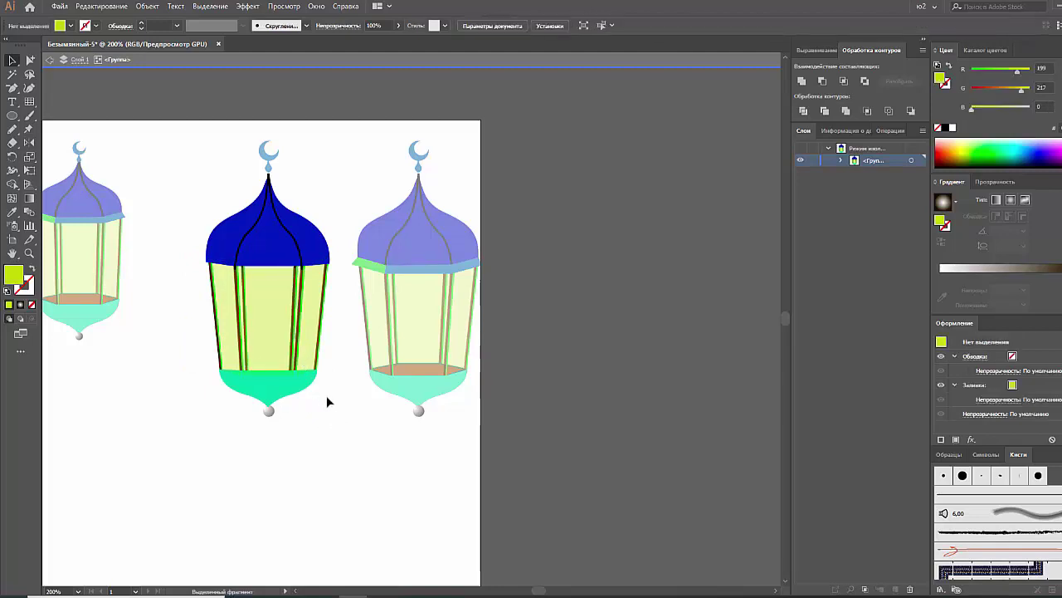
click(294, 333)
shift+click(247, 330)
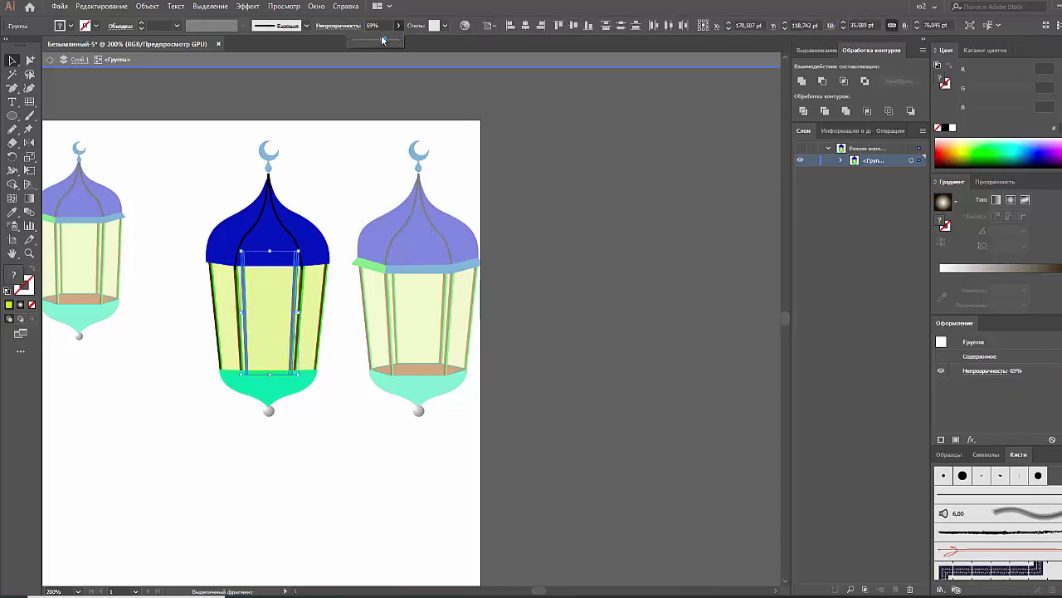
click(375, 121)
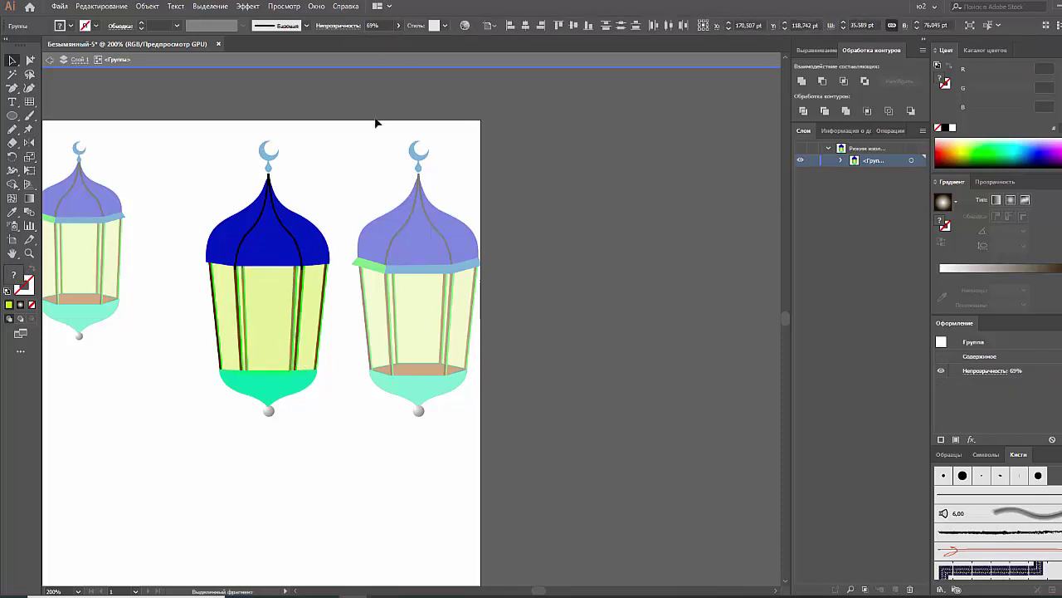
double_click(353, 174)
drag(338, 173, 389, 207)
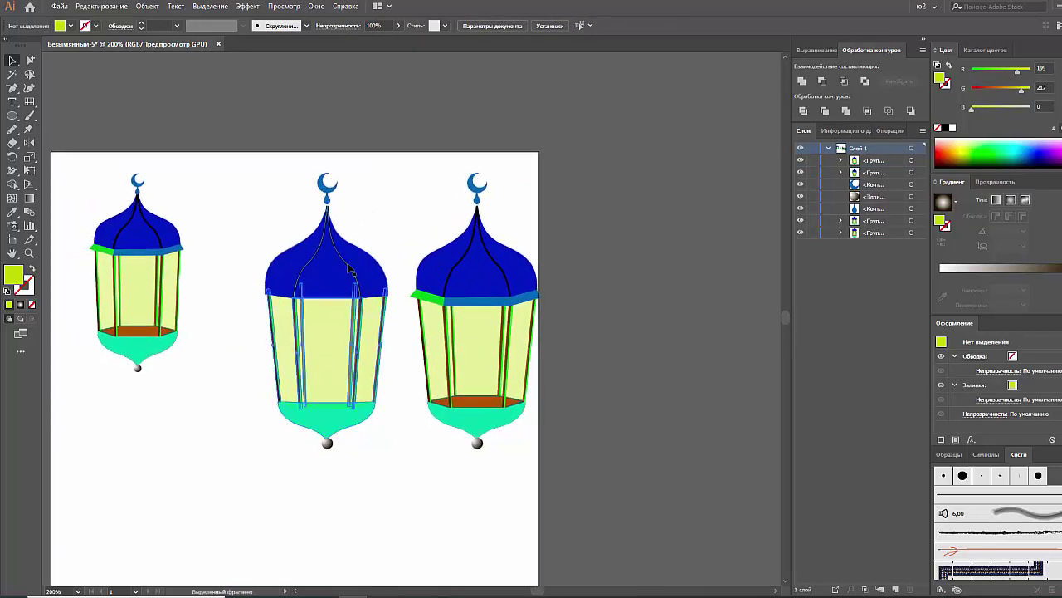
Step: Isolate the middle lantern and divide its blue dome into sections along its curves
right_click(350, 270)
click(390, 343)
click(356, 276)
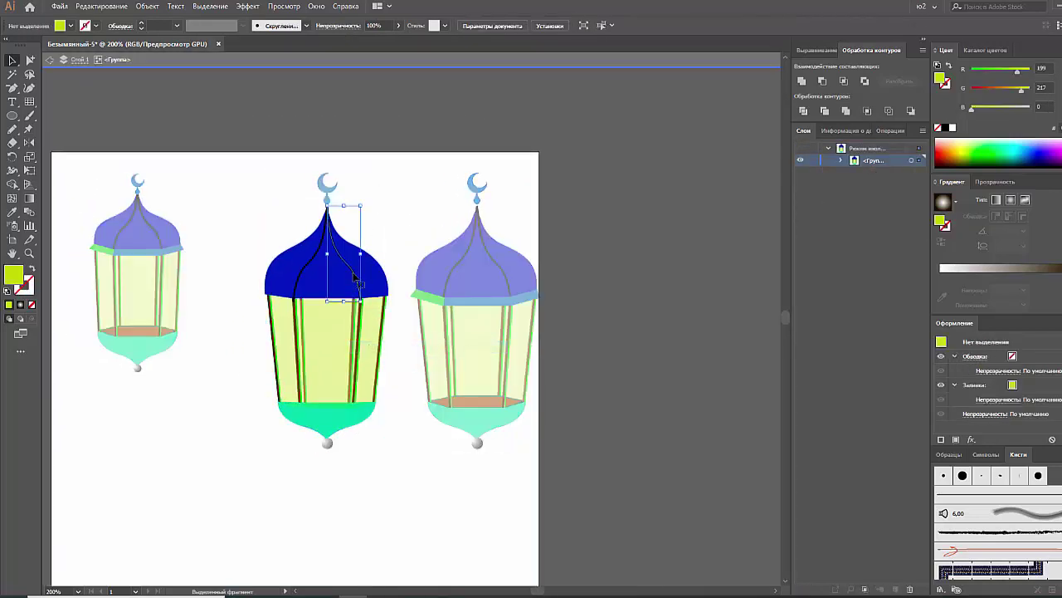
click(306, 272)
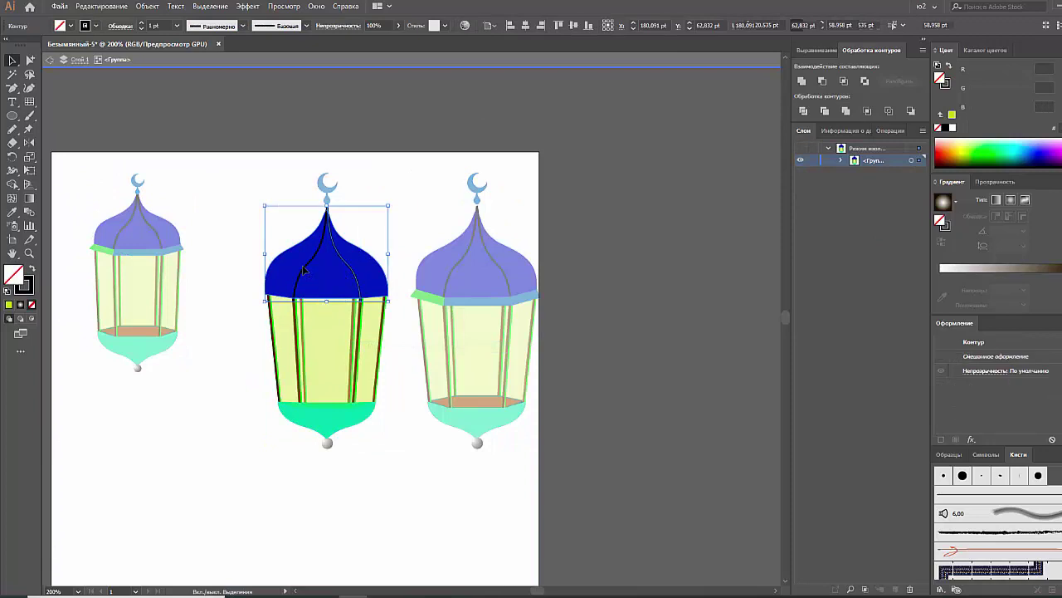
double_click(404, 249)
click(348, 261)
right_click(346, 259)
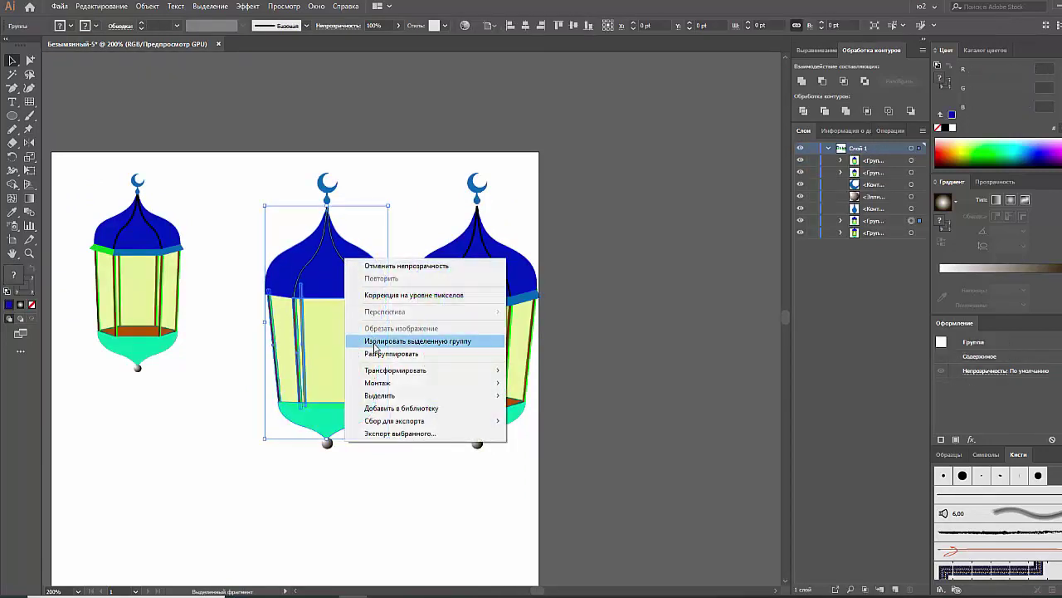
click(382, 340)
click(352, 273)
click(307, 271)
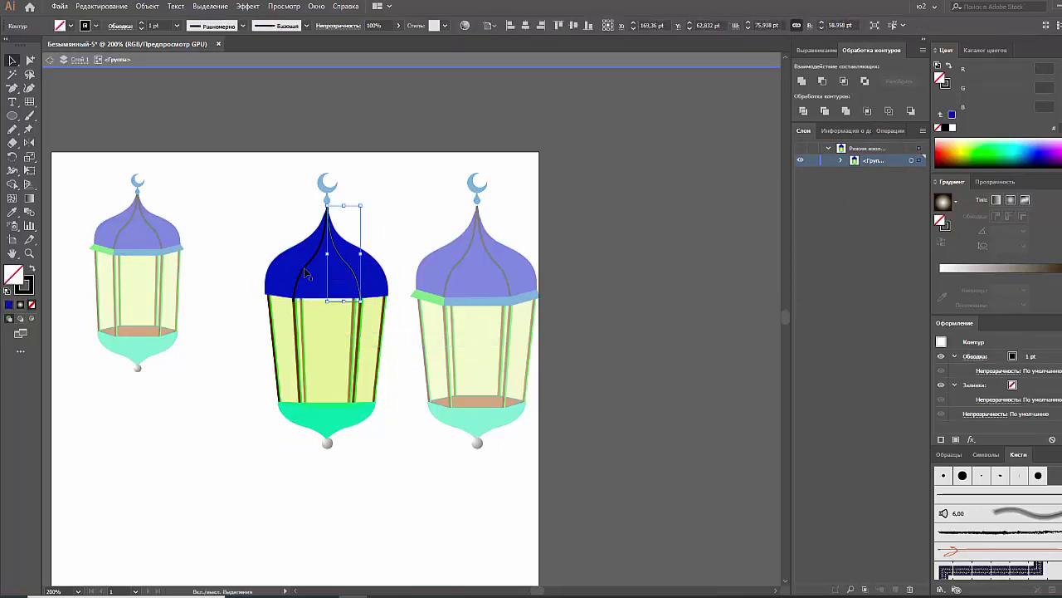
shift+click(309, 272)
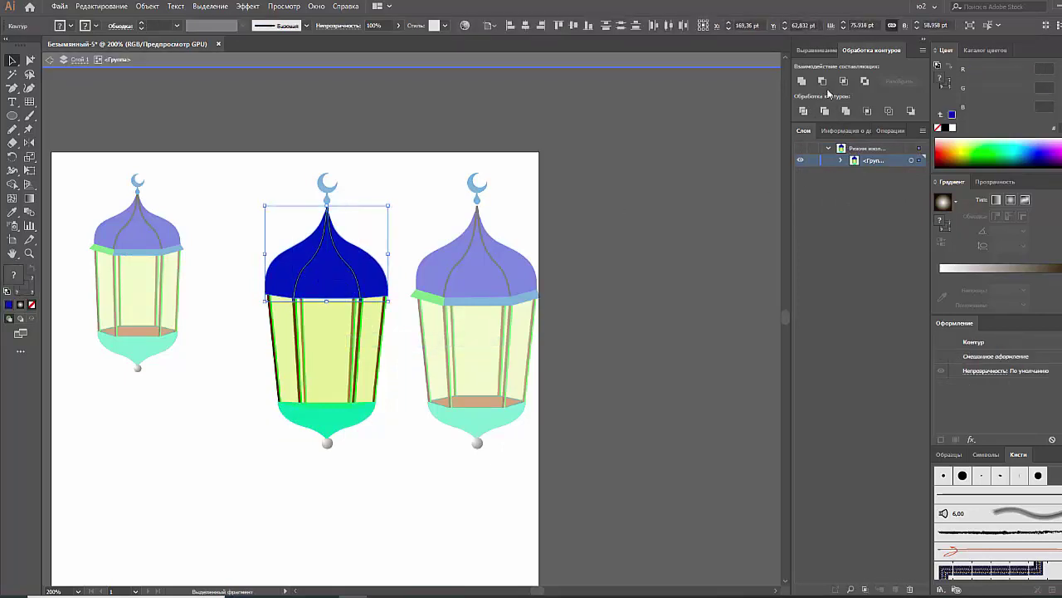
click(800, 114)
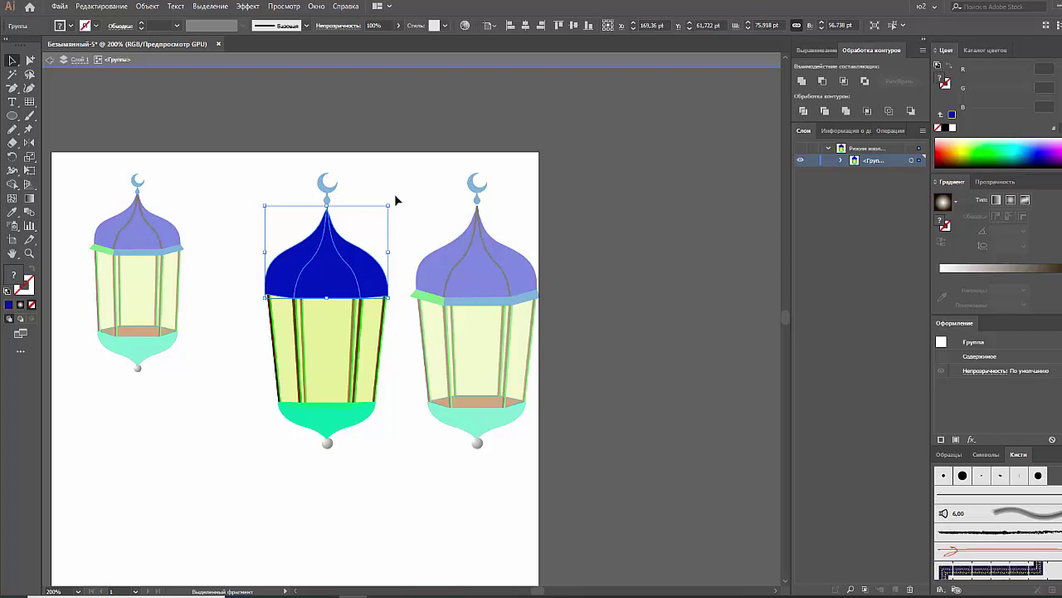
Step: Fill the dome with a white-to-dark gradient preset and remove the extra blue stop
click(955, 200)
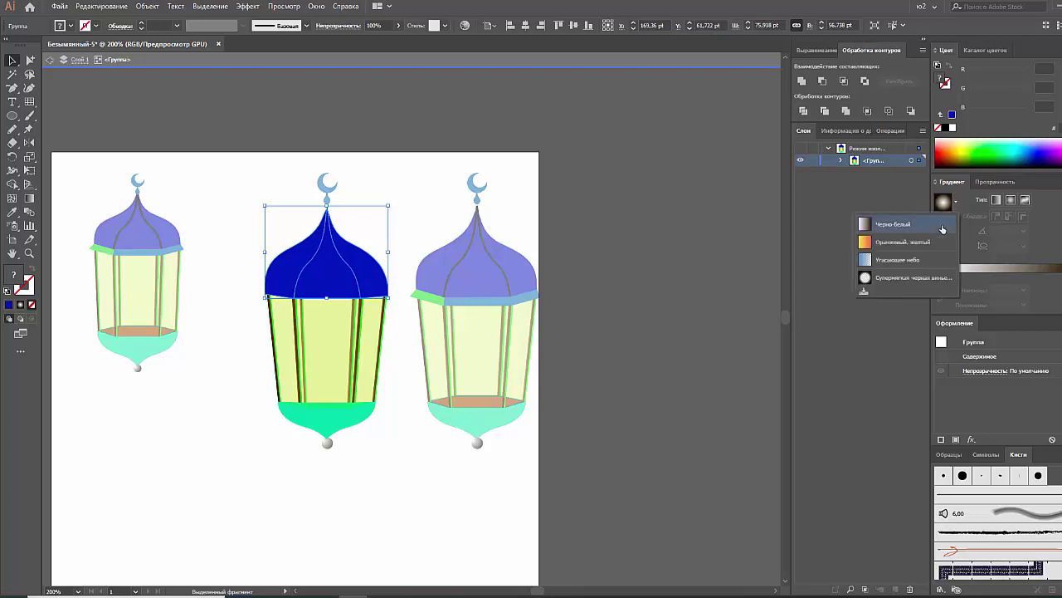
click(947, 246)
click(1001, 276)
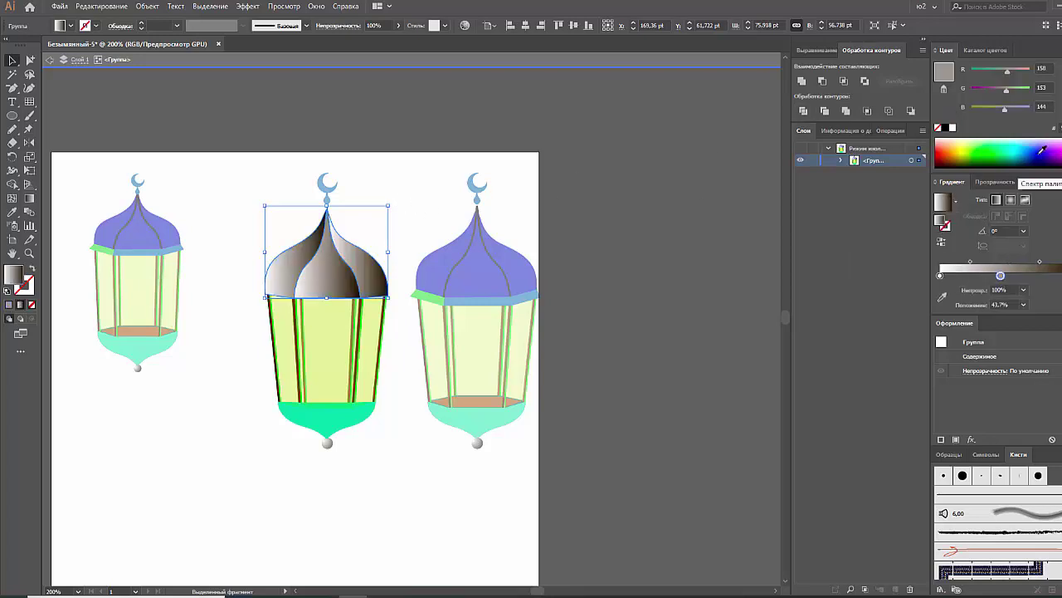
mouse_move(1001, 276)
mouse_down()
mouse_move(962, 297)
mouse_move(630, 287)
mouse_up()
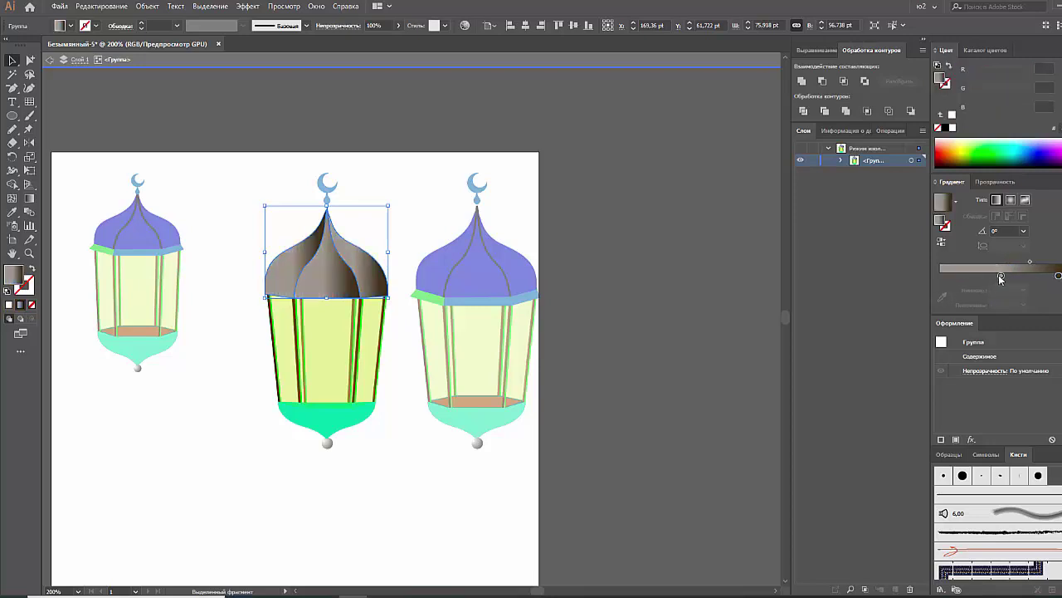
Step: Shade the dome sections by redrawing their gradients from the finial downward
key(a)
click(309, 263)
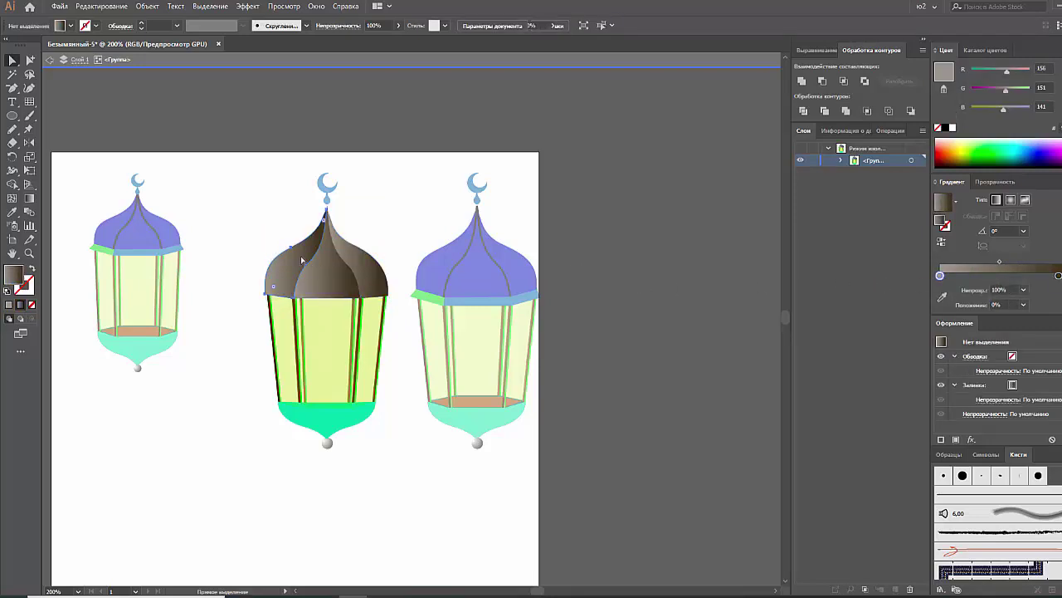
click(30, 199)
drag(230, 292, 321, 202)
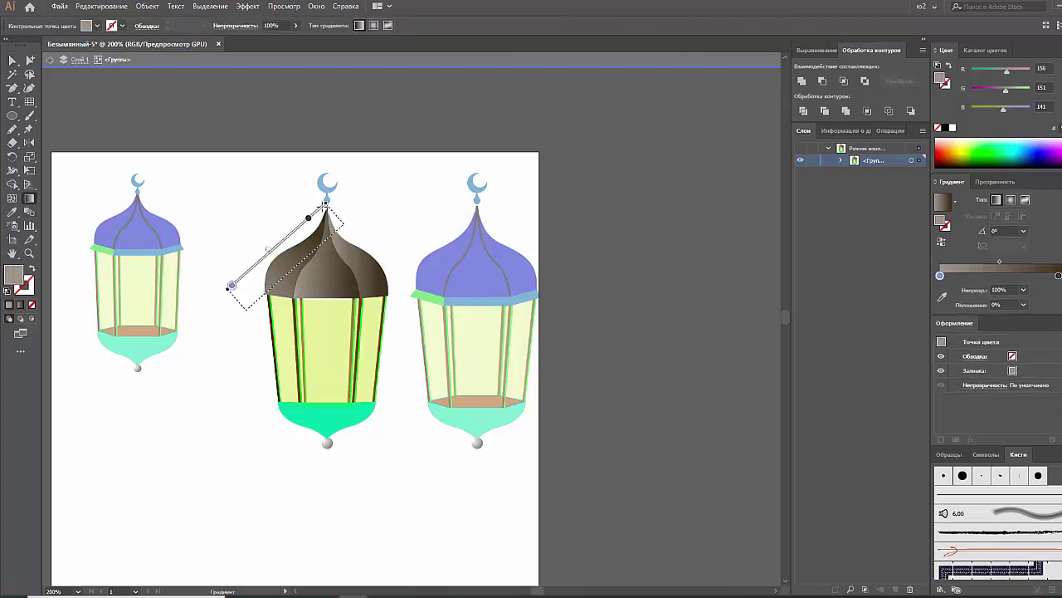
mouse_move(264, 289)
mouse_down()
mouse_move(343, 196)
mouse_move(275, 271)
mouse_up()
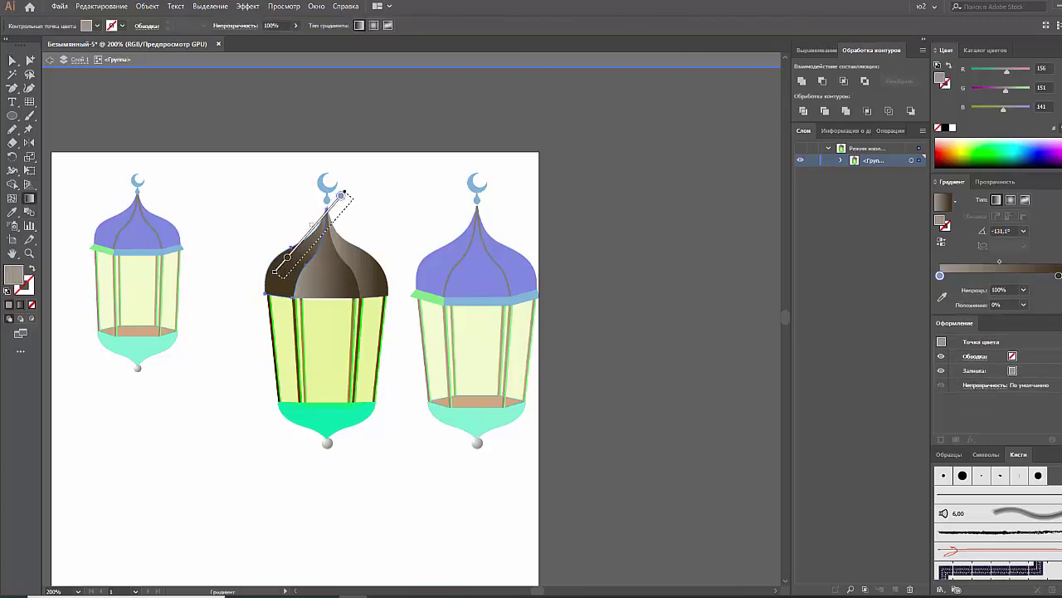
drag(1059, 278, 1025, 276)
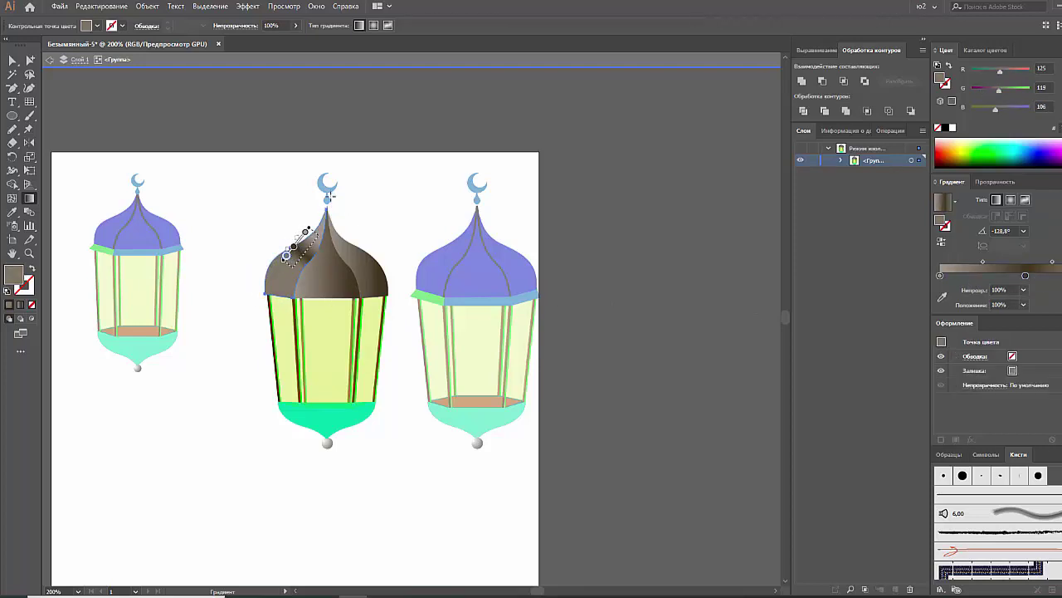
mouse_move(331, 193)
mouse_down()
mouse_move(266, 298)
mouse_move(283, 282)
mouse_up()
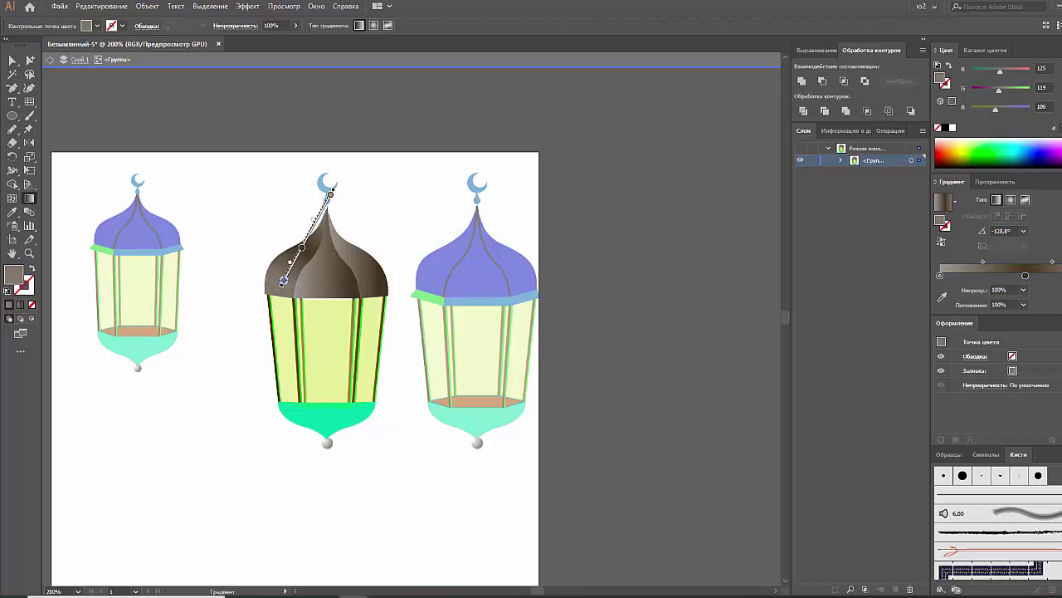
key(a)
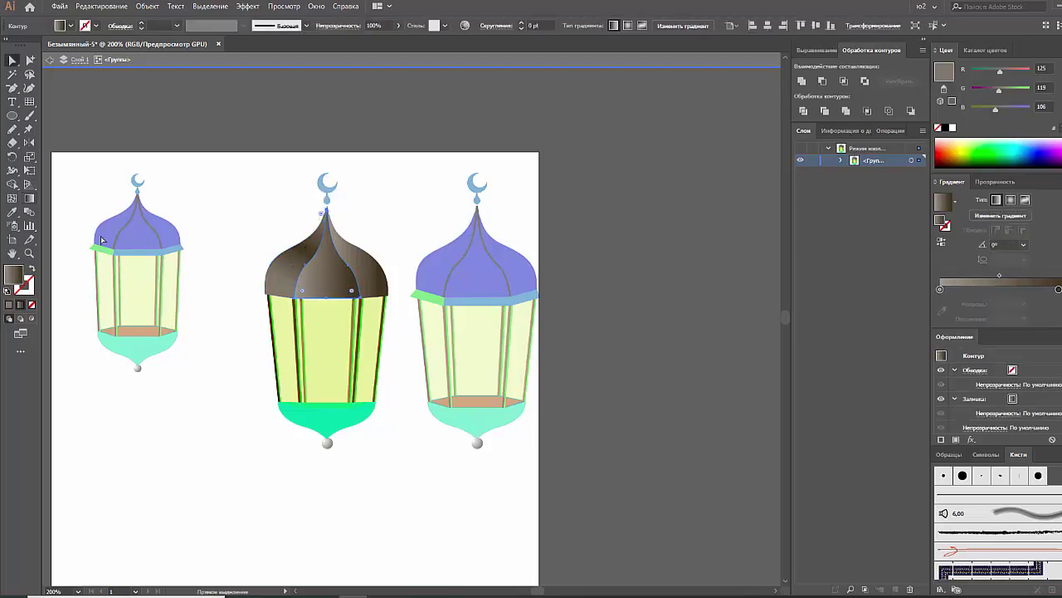
click(29, 198)
mouse_move(295, 195)
mouse_down()
mouse_move(308, 294)
mouse_move(328, 209)
mouse_up()
Step: Copy the left dome section's gradient onto the right section with the Eyedropper
key(v)
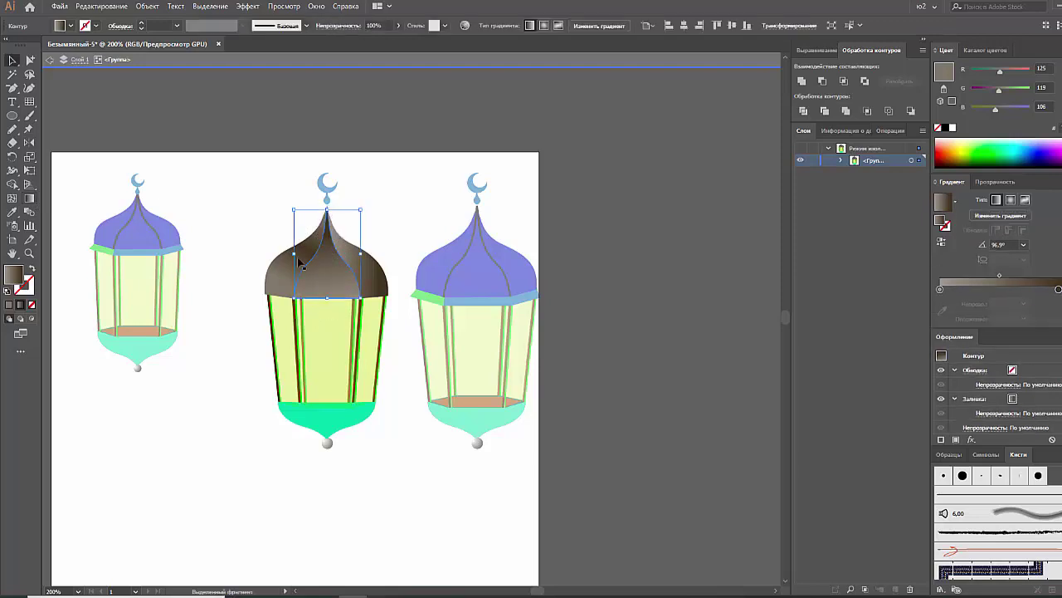
key(i)
click(291, 264)
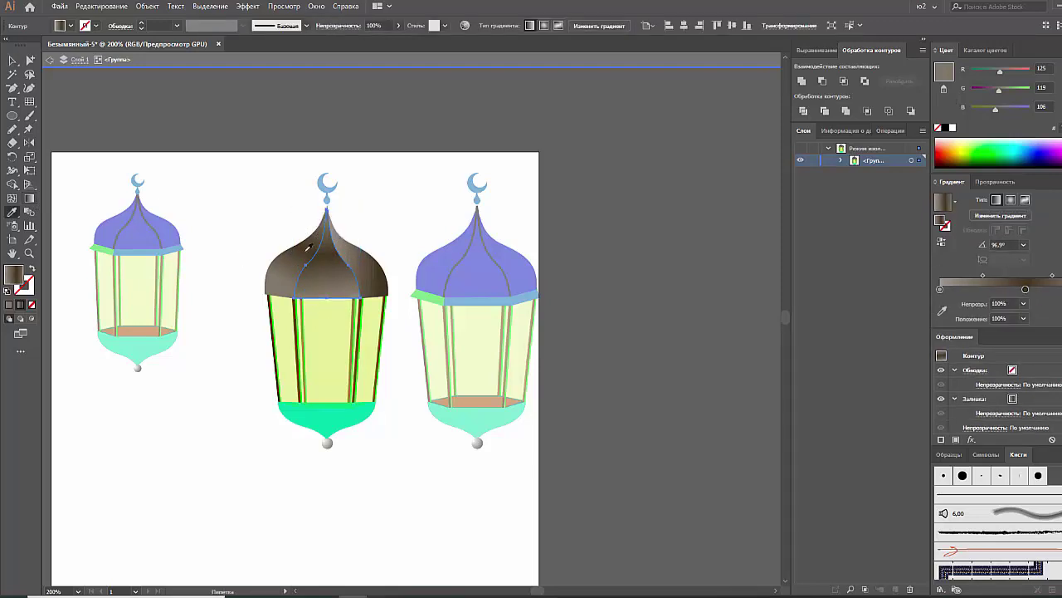
key(a)
click(323, 272)
key(i)
click(294, 260)
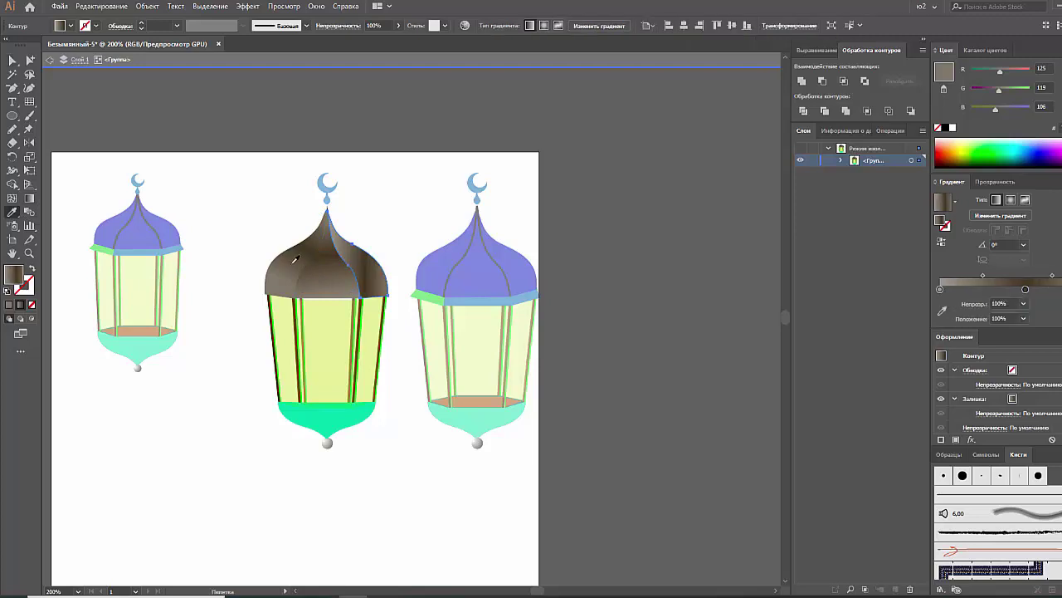
Step: Redraw the dome gradient to run vertically from the tip down to the base
click(29, 198)
drag(357, 193, 395, 273)
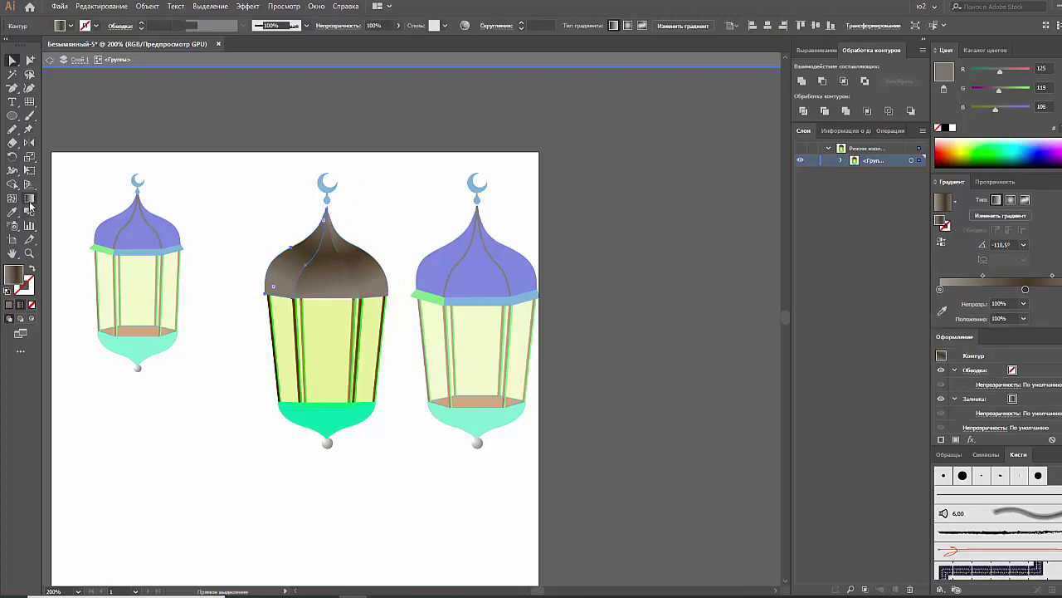
drag(330, 194, 283, 280)
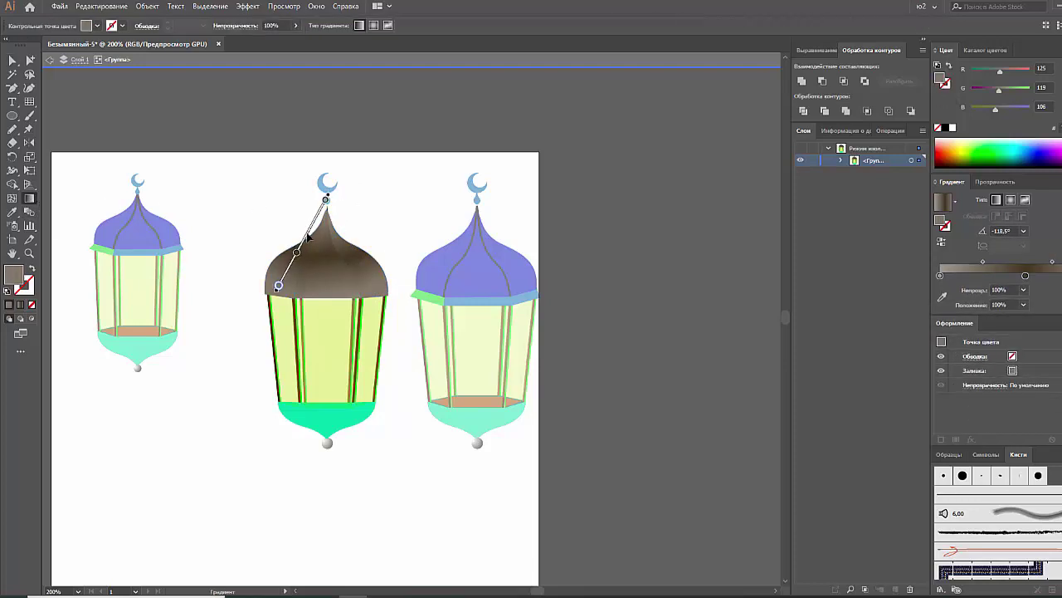
key(a)
click(29, 199)
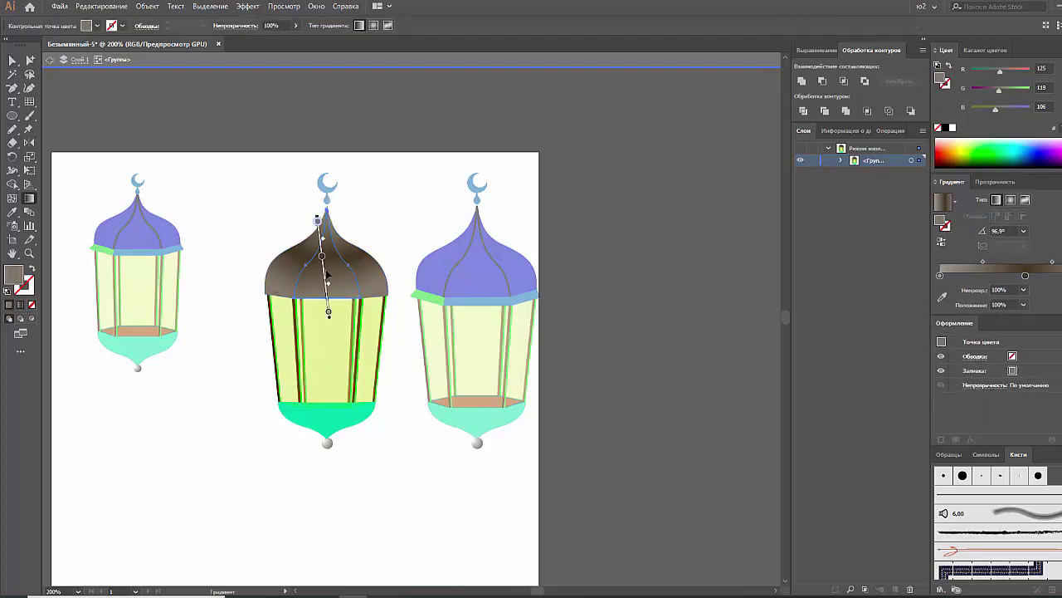
drag(328, 214, 329, 291)
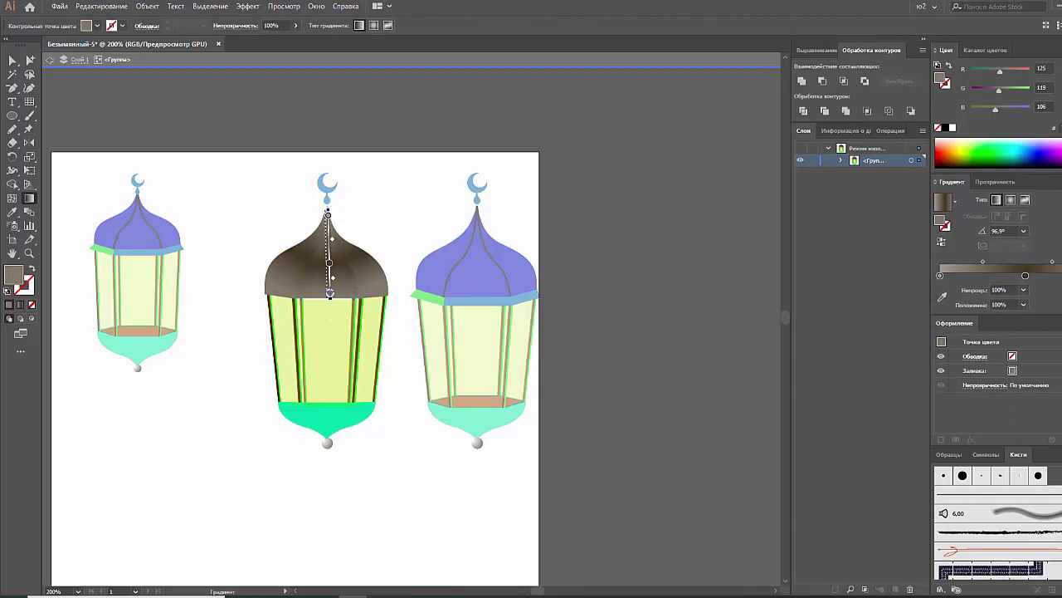
click(13, 59)
Step: Shrink the middle lantern slightly and nudge it left and down
double_click(236, 180)
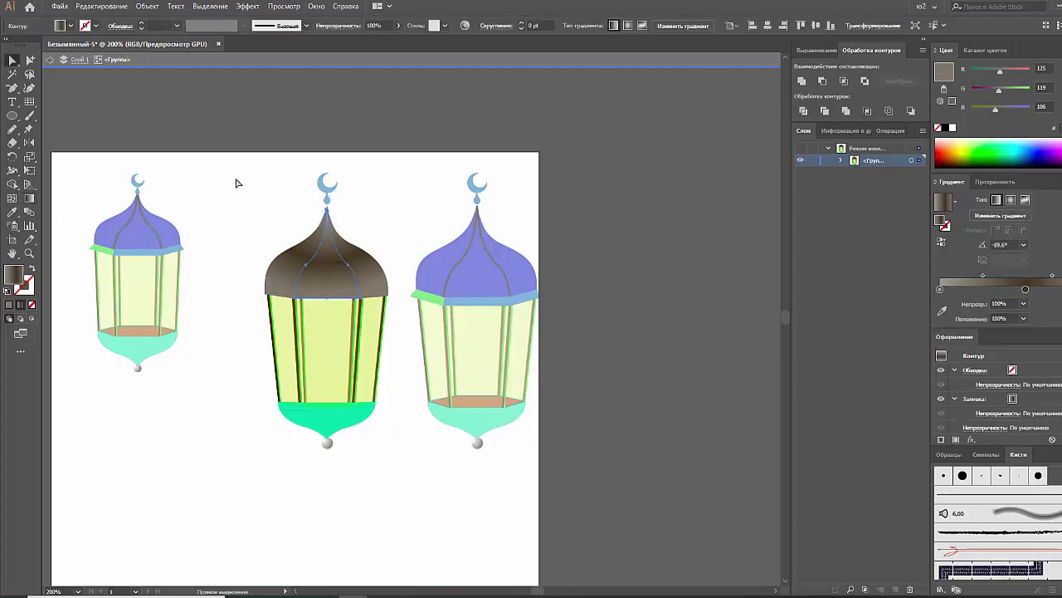
key(ctrl+minus)
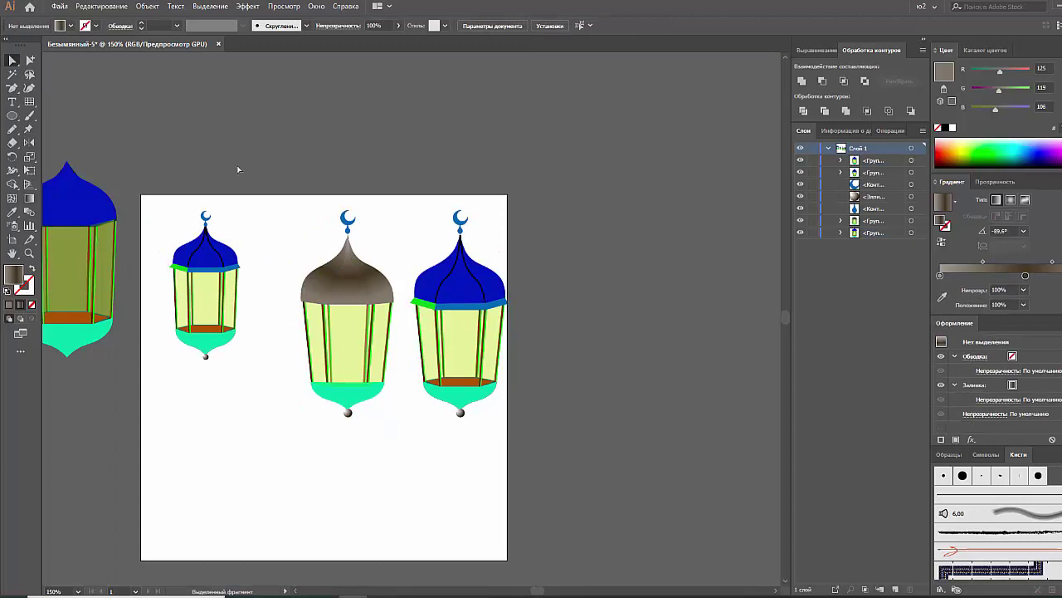
key(ctrl+plus)
key(ctrl+minus)
drag(283, 198, 389, 439)
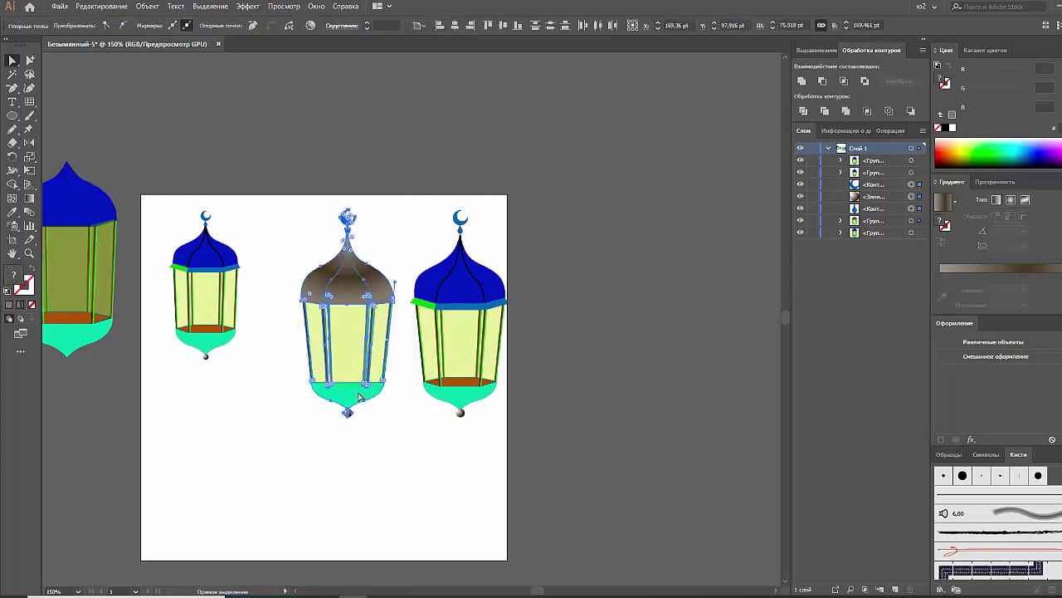
key(ctrl+shift+a)
key(b)
key(v)
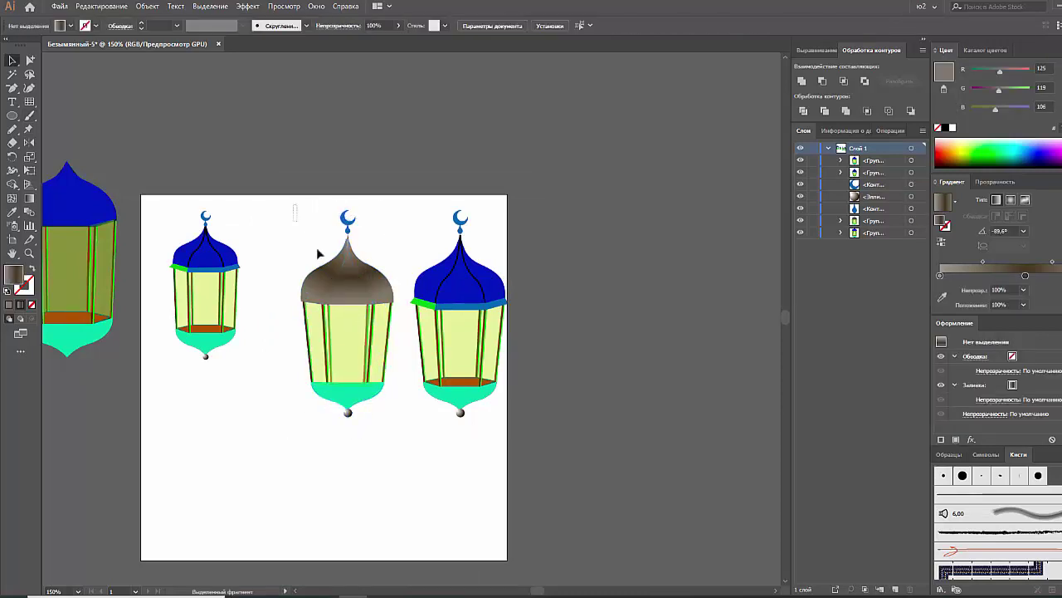
drag(295, 203, 397, 446)
drag(362, 400, 310, 336)
click(369, 328)
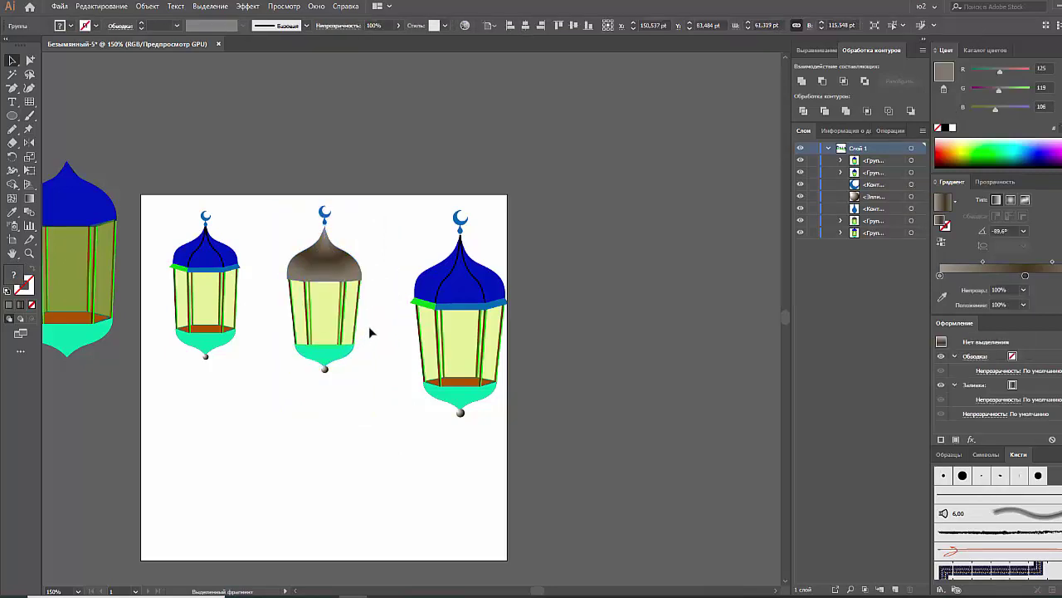
drag(302, 381, 290, 386)
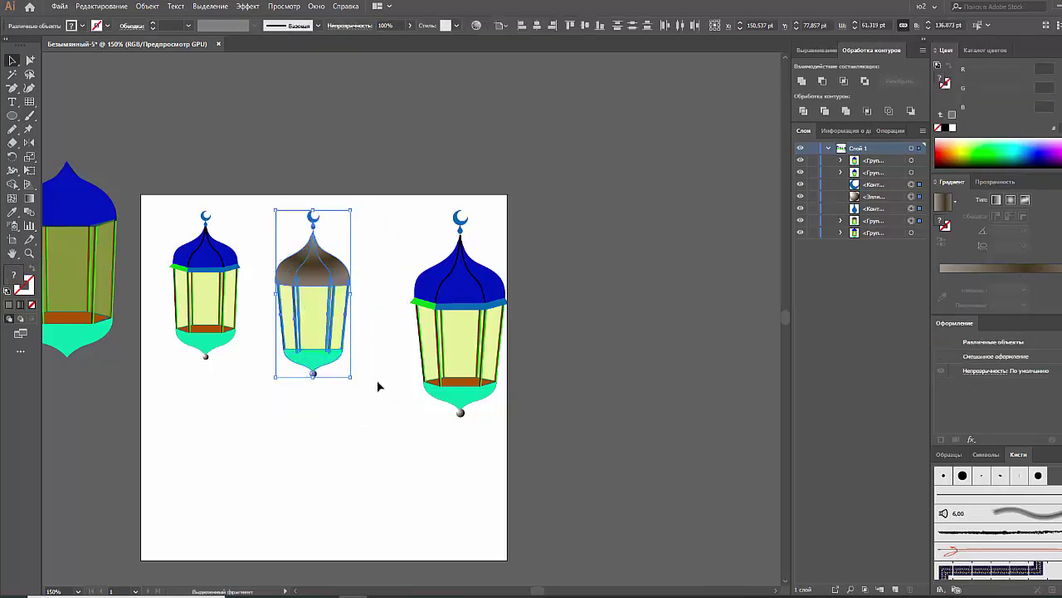
click(374, 377)
Step: Shrink the right lantern and move it further right
mouse_move(400, 193)
mouse_down()
mouse_move(511, 423)
mouse_move(449, 408)
mouse_move(448, 365)
mouse_move(553, 360)
mouse_up()
click(470, 403)
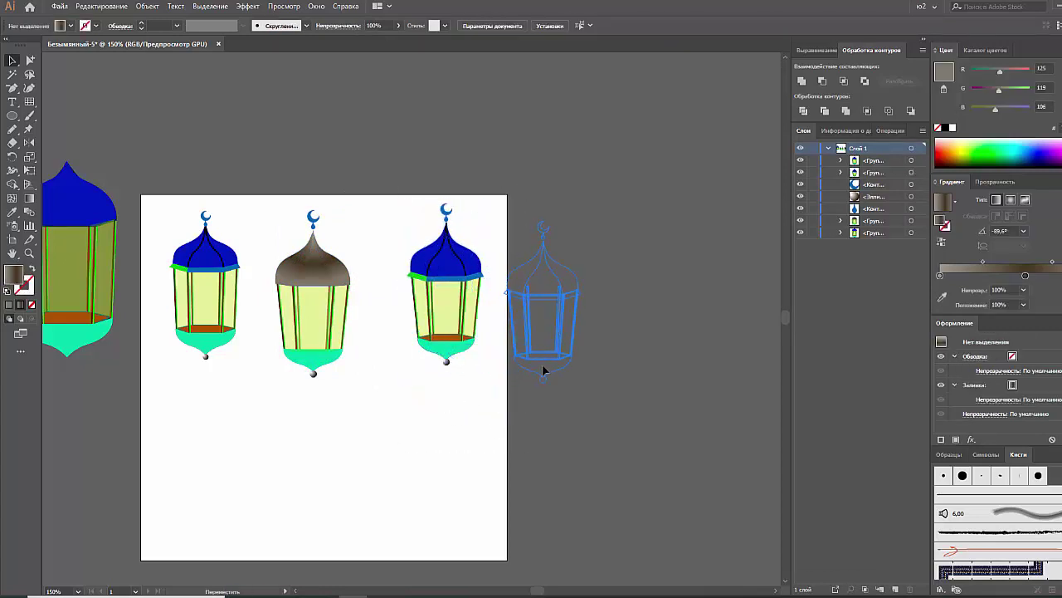
click(438, 368)
key(z)
drag(278, 390, 378, 343)
Step: Inside the middle lantern group, draw a Pencil curve across the left of the teal base
key(v)
click(363, 328)
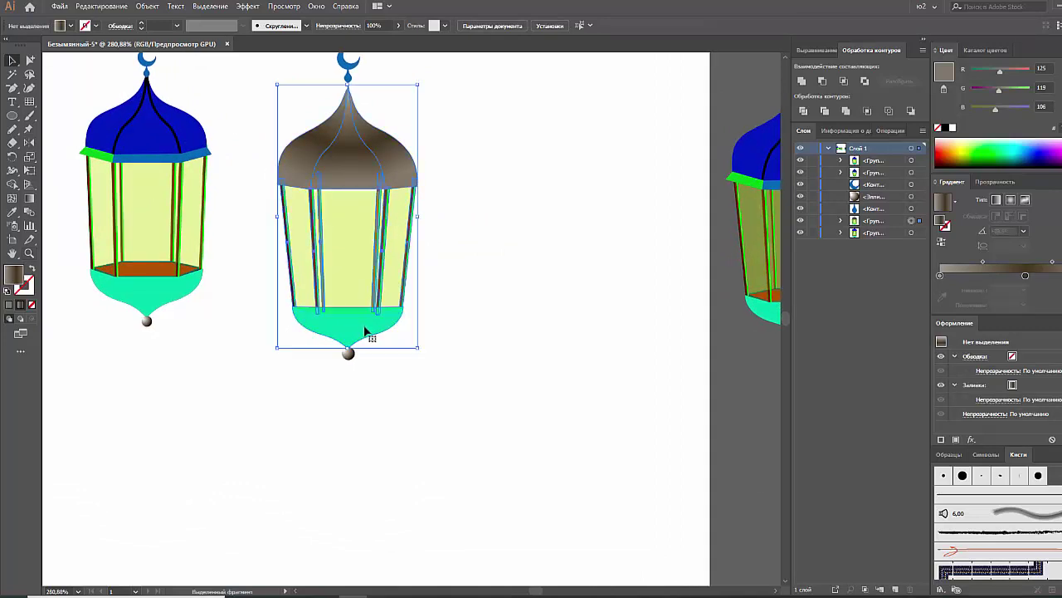
right_click(368, 332)
click(424, 410)
click(359, 331)
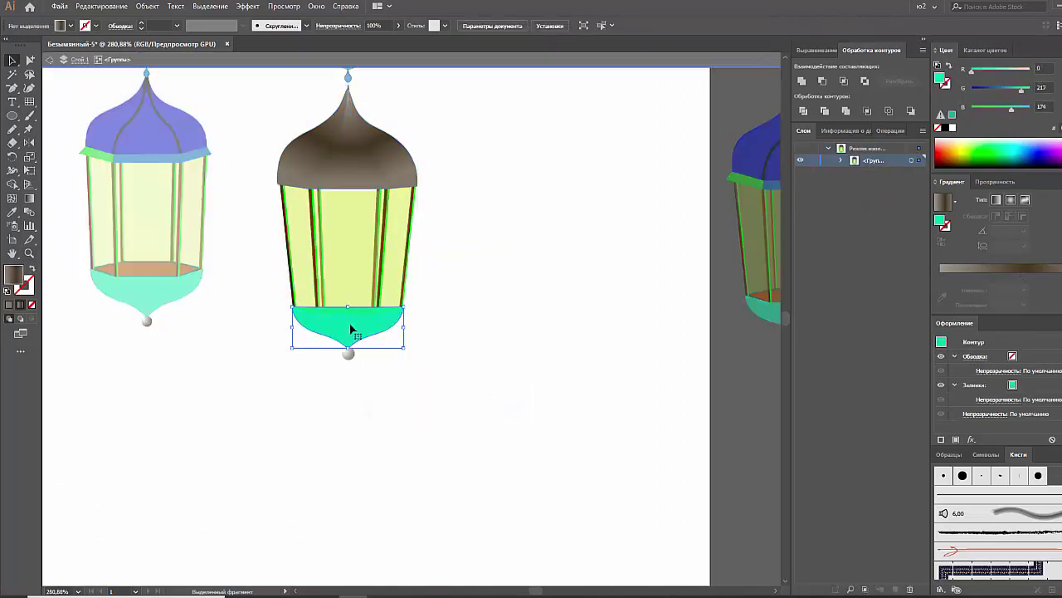
click(13, 129)
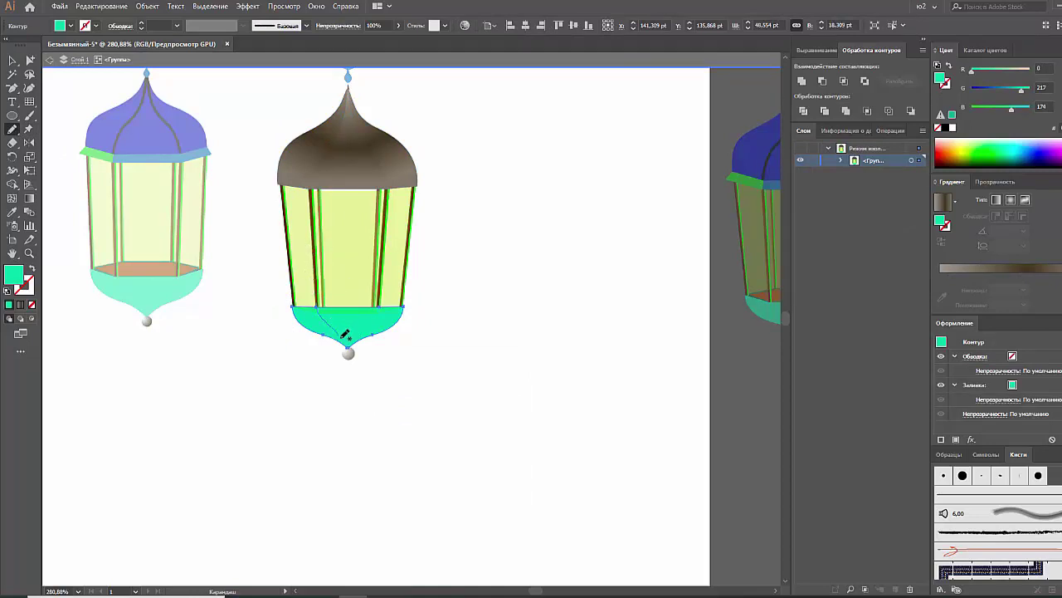
drag(350, 349, 349, 352)
Step: Mirror the curve onto the right side and divide the teal base along both curves
click(11, 59)
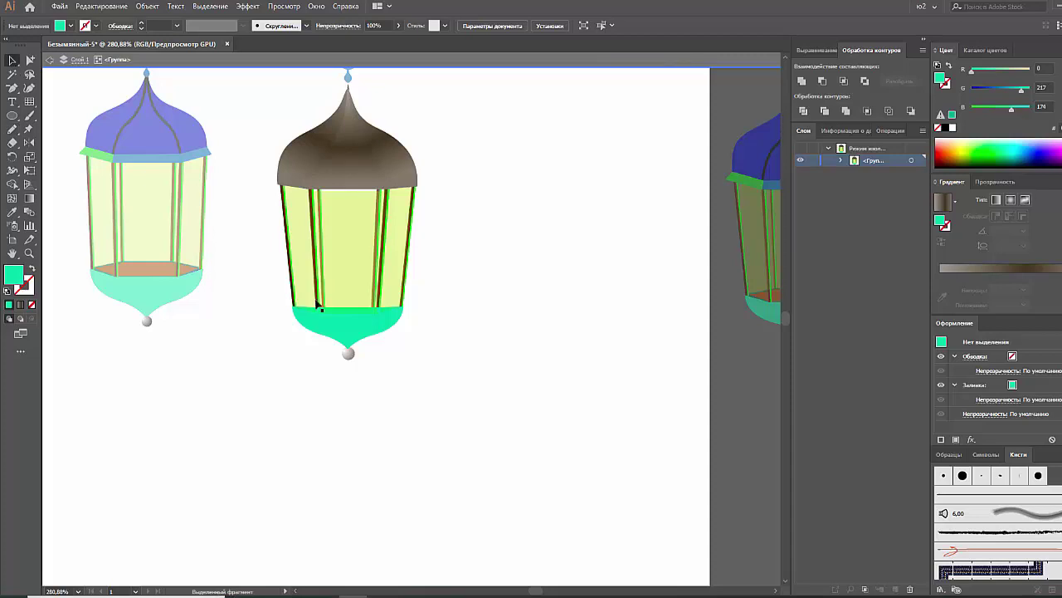
click(326, 322)
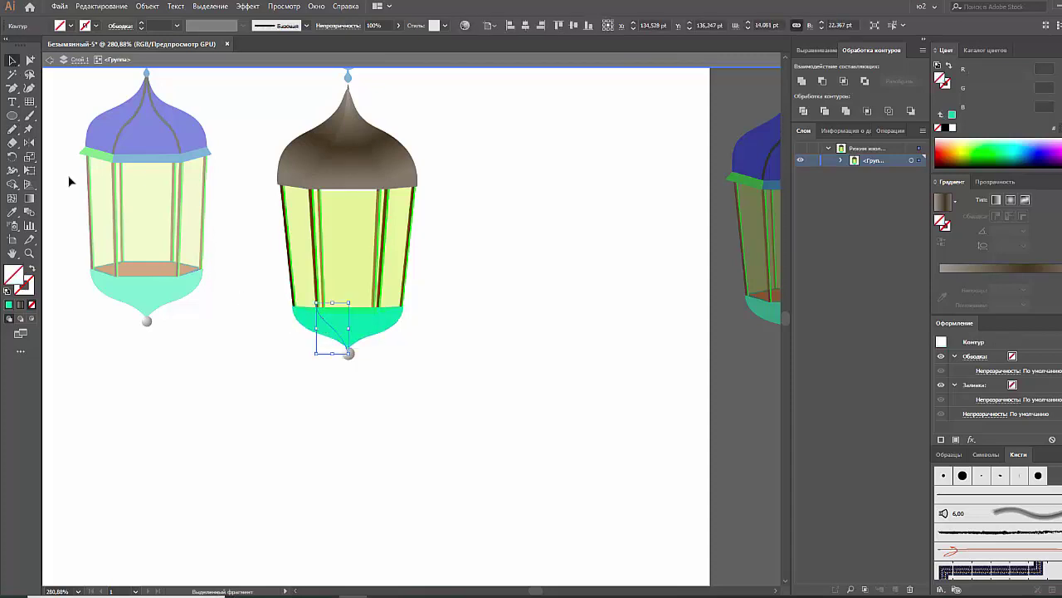
click(29, 143)
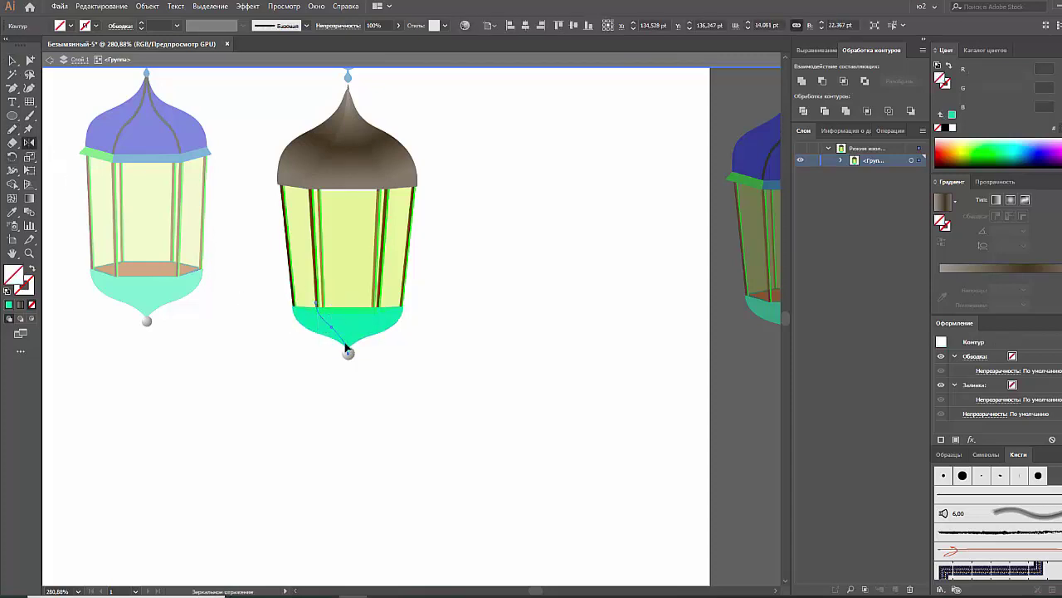
drag(336, 332, 354, 321)
click(11, 59)
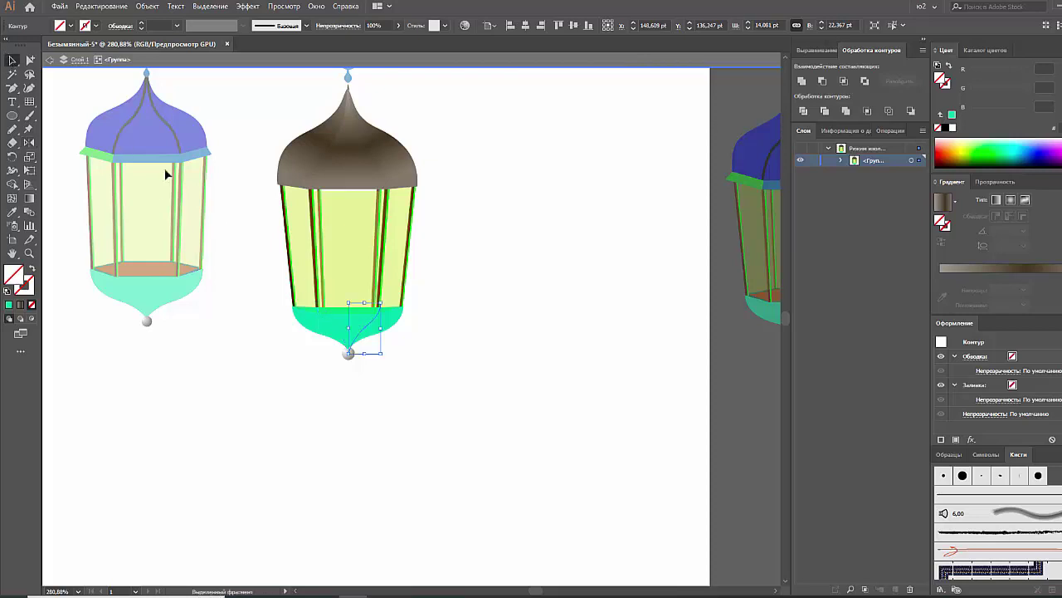
shift+click(323, 318)
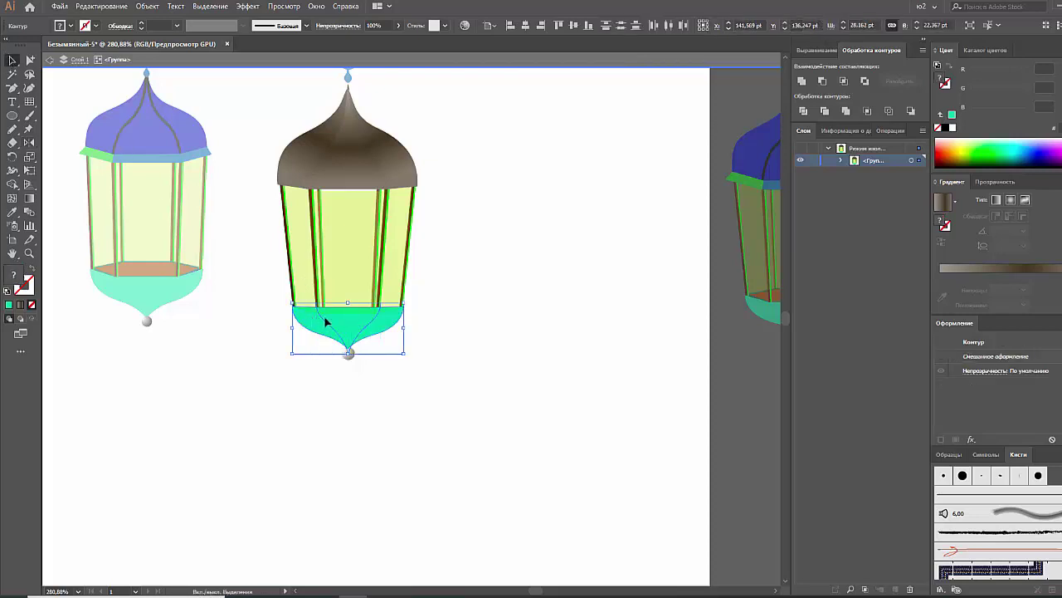
click(804, 113)
Step: Copy the dome's brown gradient onto the base and redraw it diagonally
key(i)
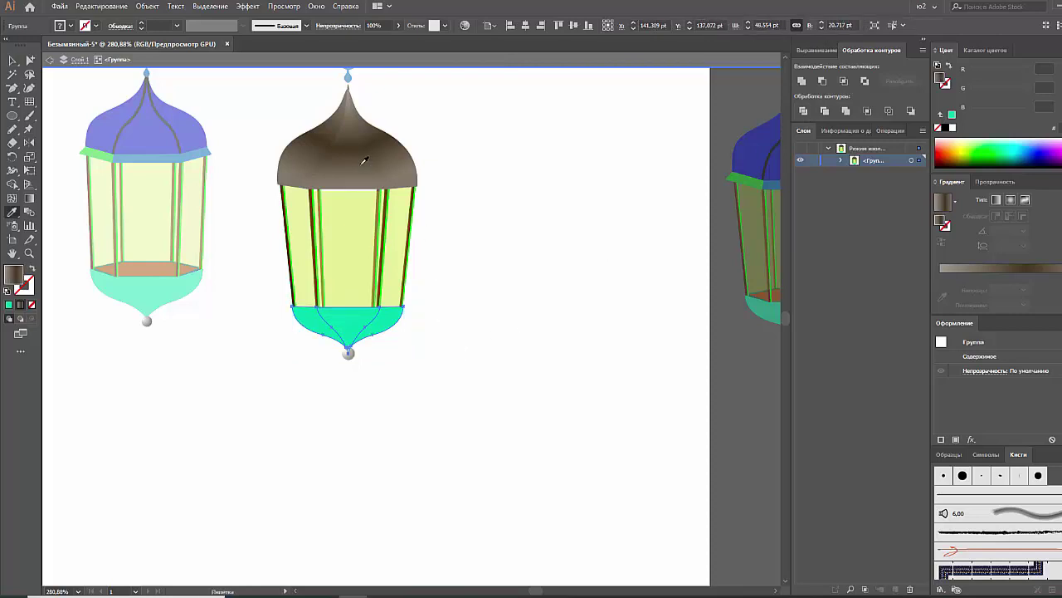
click(362, 173)
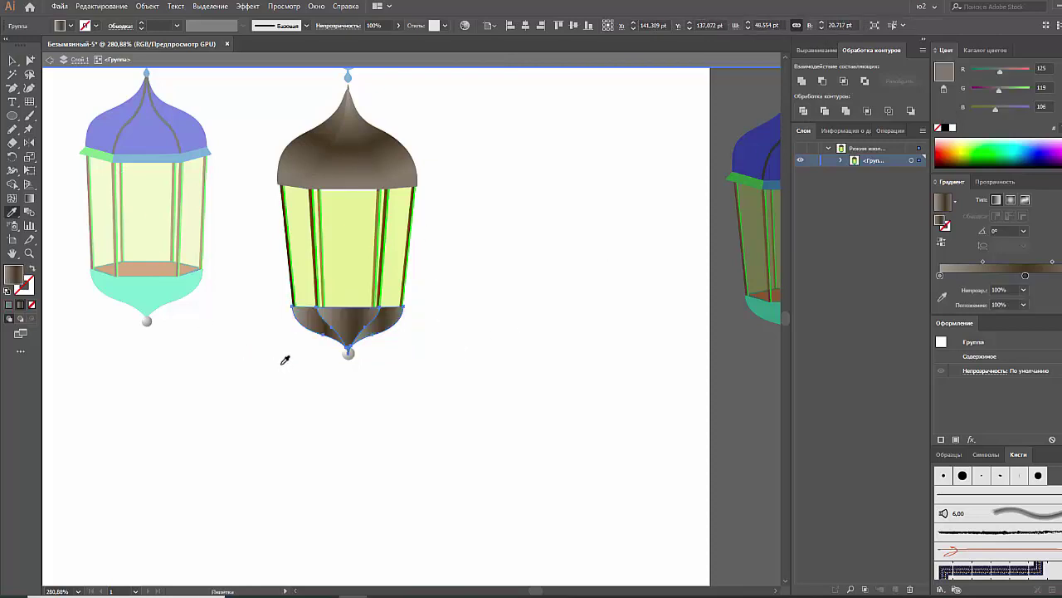
key(a)
key(i)
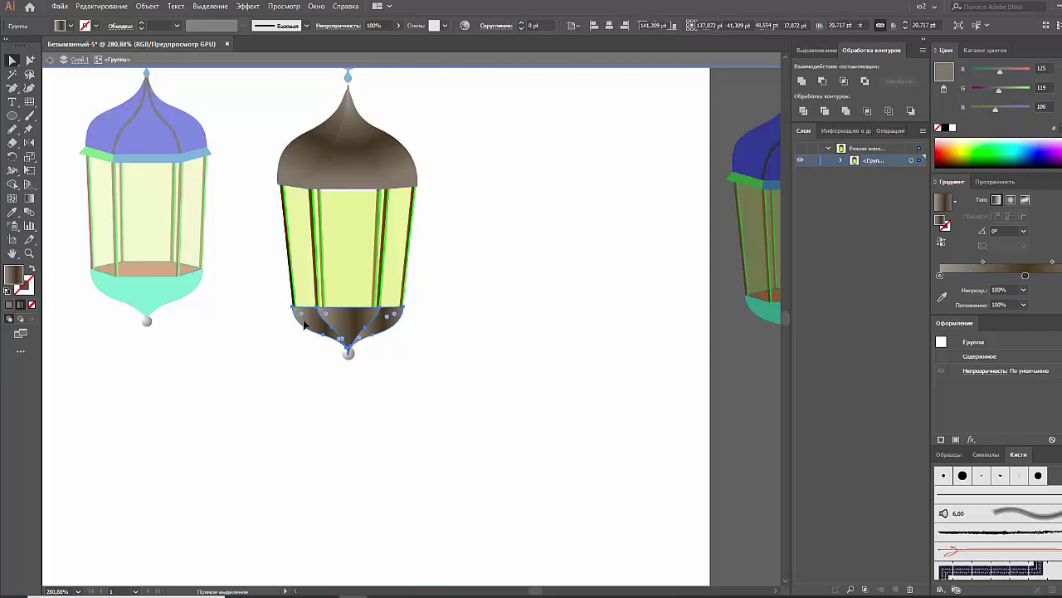
key(y)
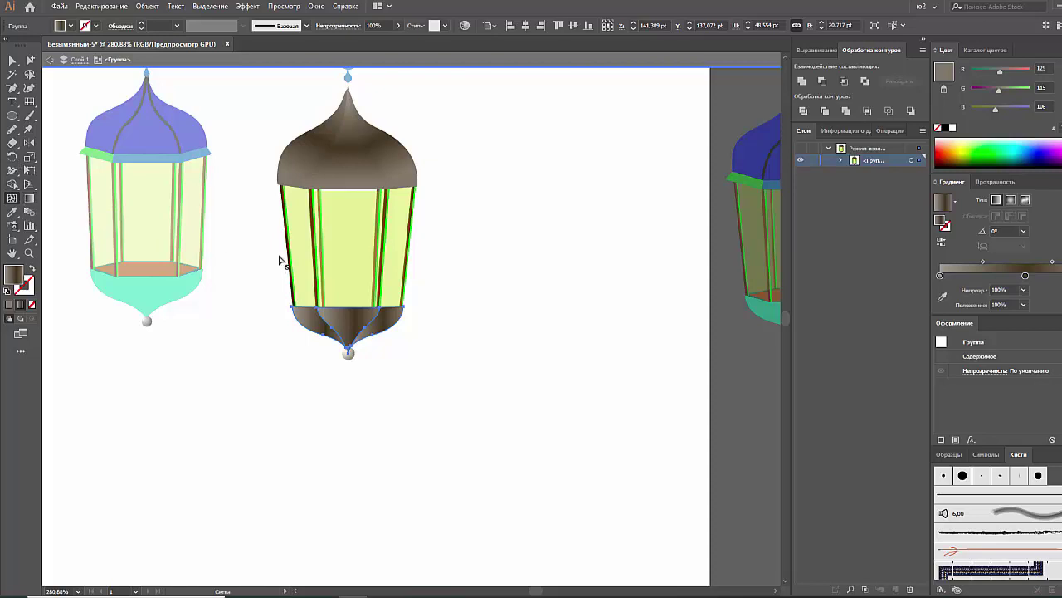
key(g)
drag(297, 309, 335, 352)
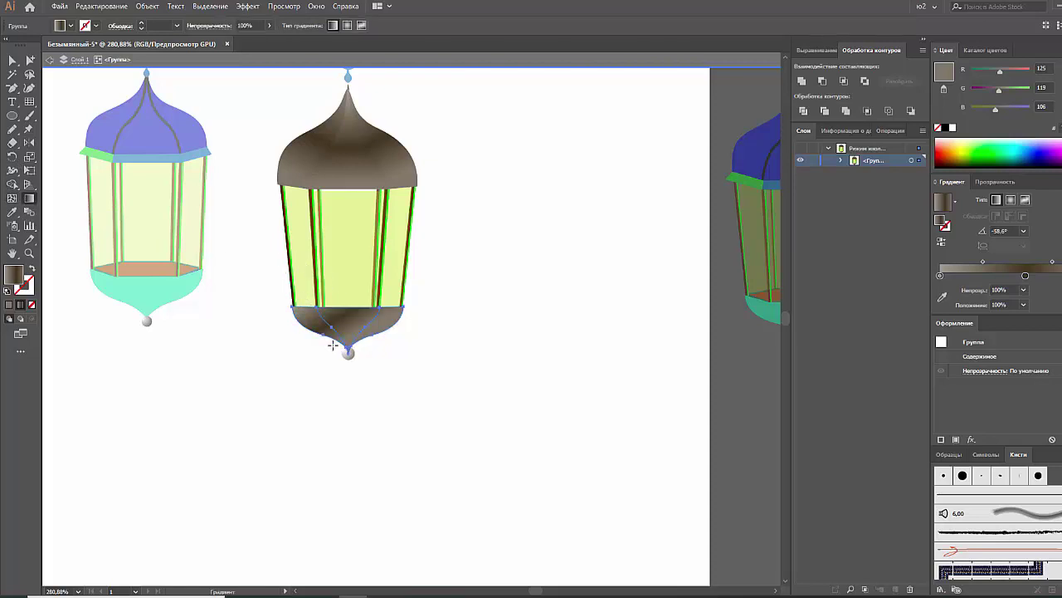
Step: Adjust the gradient on one base piece to run diagonally across it
key(a)
click(308, 319)
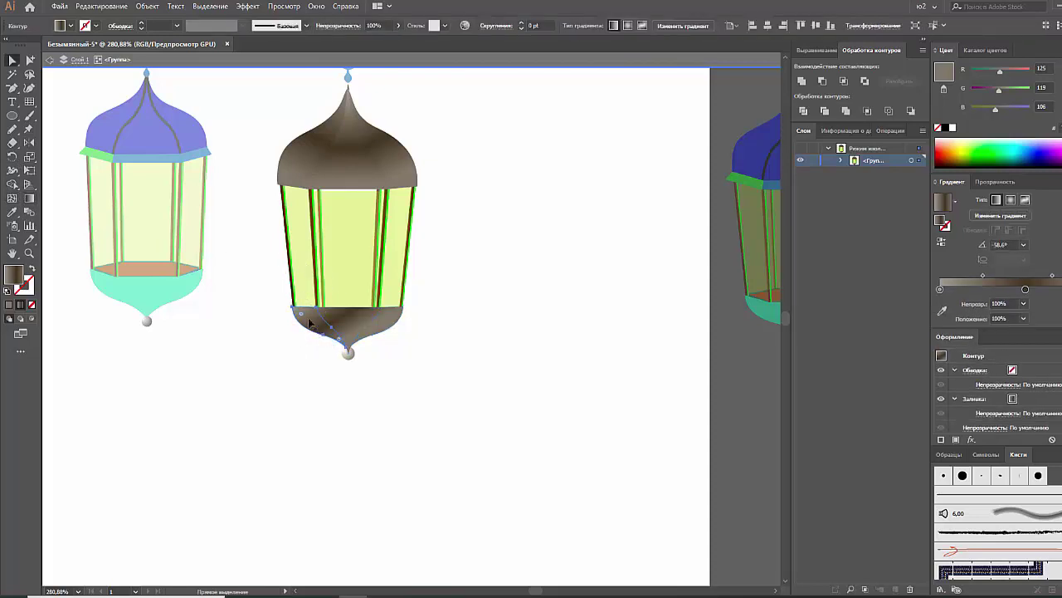
key(g)
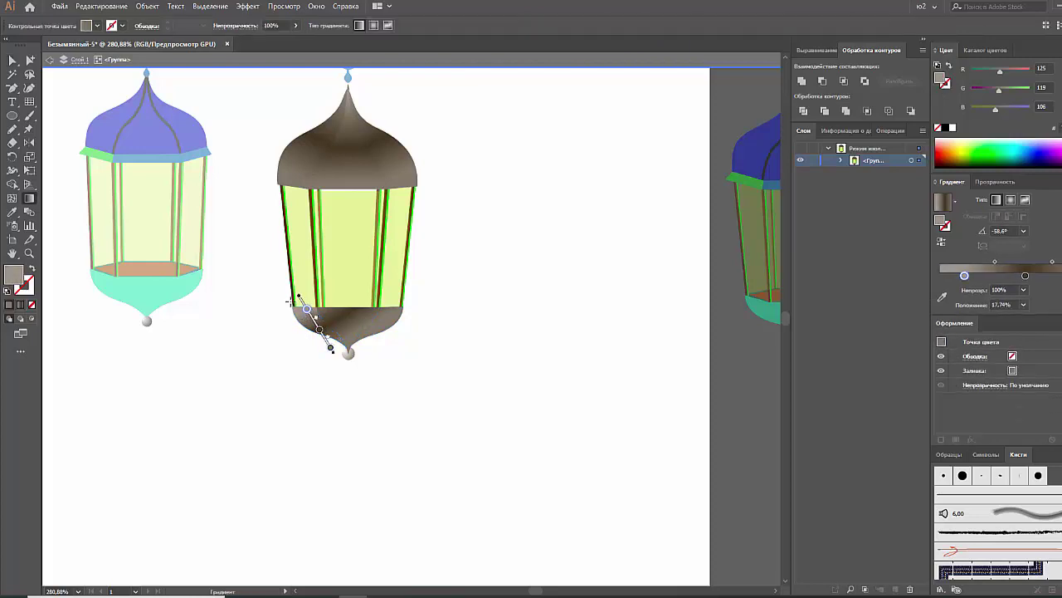
drag(290, 296, 291, 309)
key(ctrl+z)
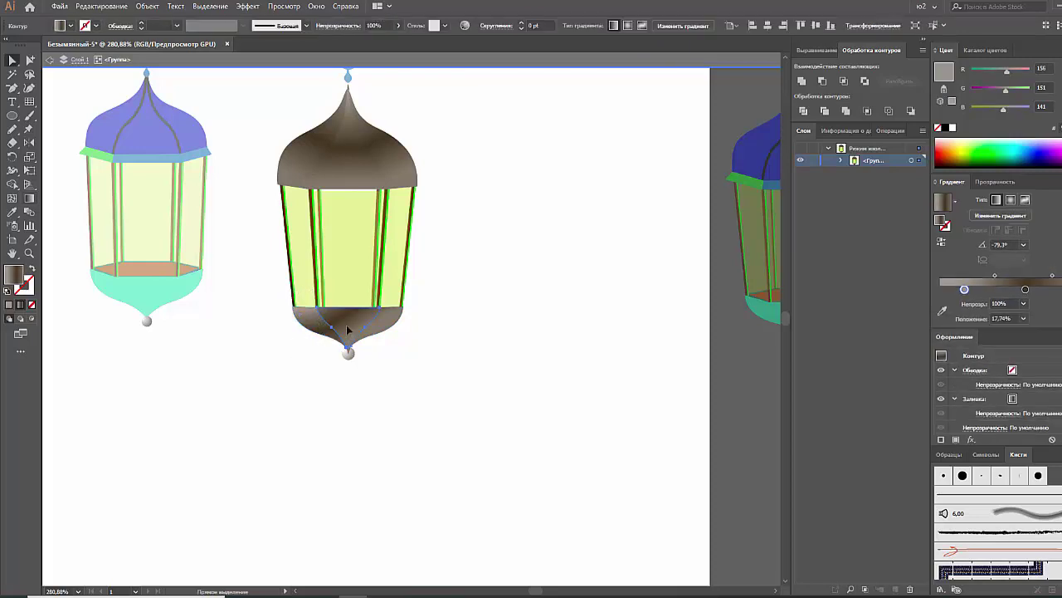
drag(331, 281, 361, 330)
mouse_move(331, 281)
mouse_down()
mouse_move(352, 348)
mouse_move(350, 340)
mouse_up()
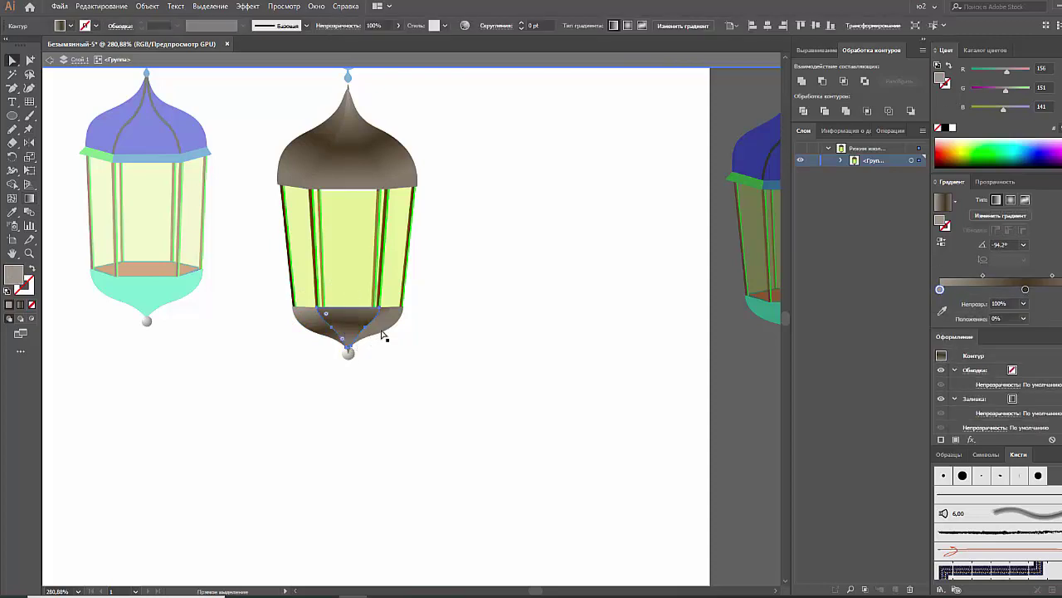
mouse_move(417, 299)
mouse_down()
mouse_move(355, 354)
mouse_move(350, 290)
mouse_move(335, 361)
mouse_move(340, 351)
mouse_up()
key(ctrl+shift+a)
Step: Exit isolation mode and drag the blue-domed right lantern onto the artboard beside the brown one
key(v)
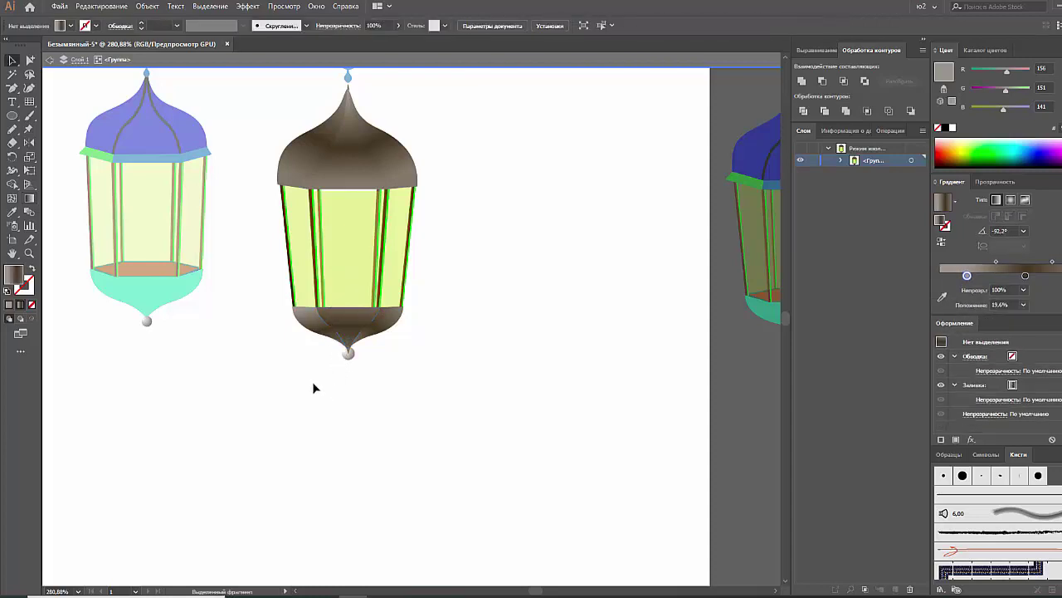
double_click(314, 387)
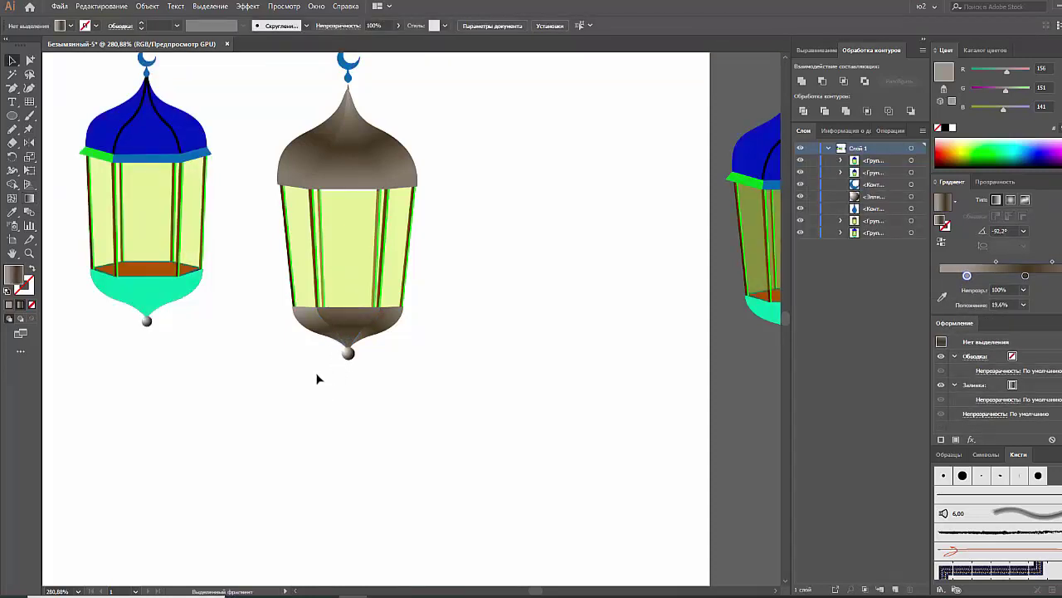
scroll(329, 362, up, 2)
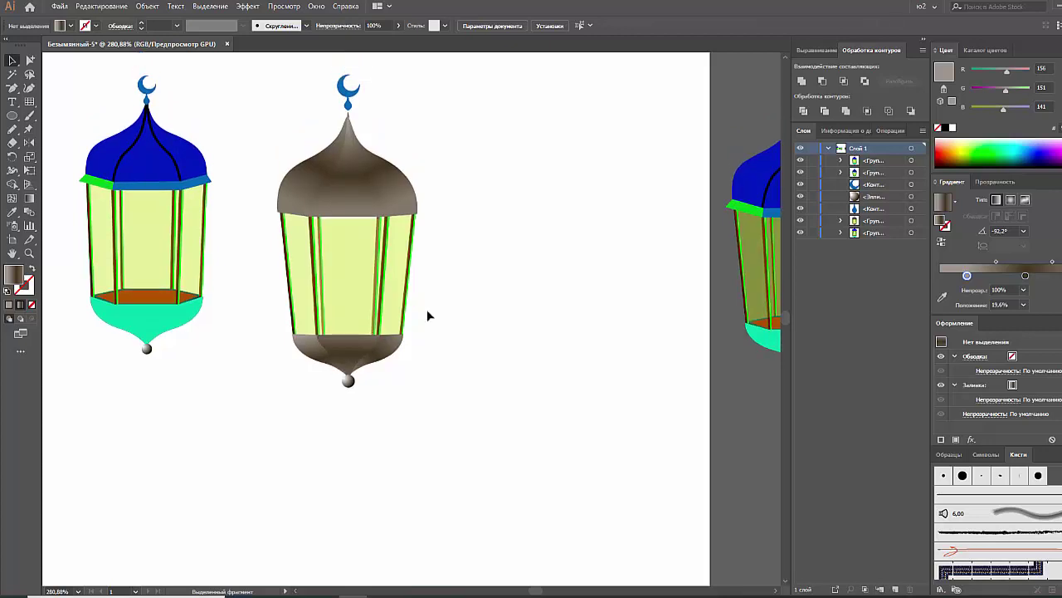
scroll(428, 313, down, 1)
scroll(428, 312, up, 1)
scroll(429, 315, down, 1)
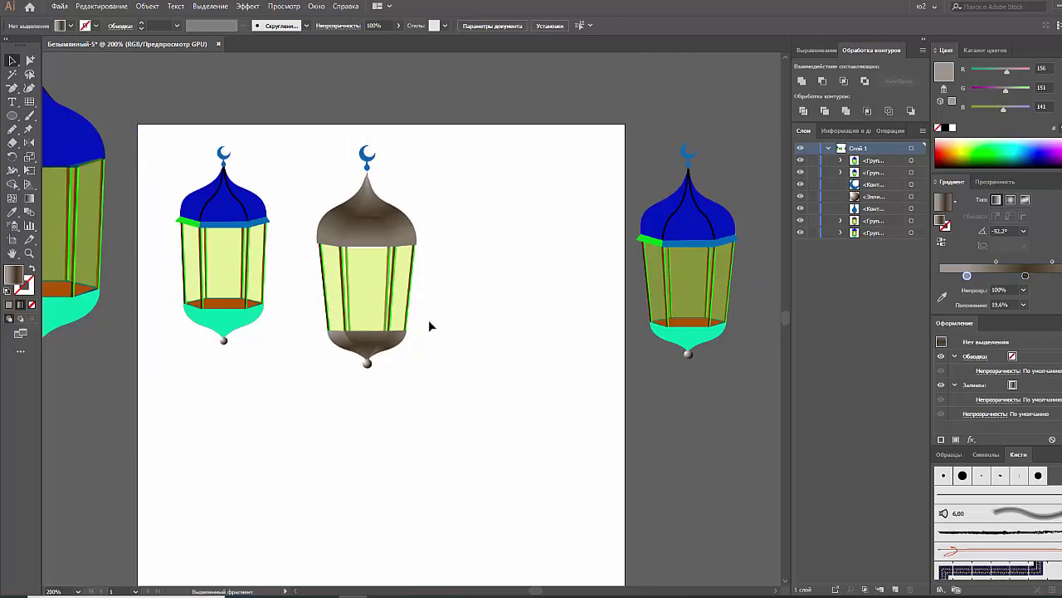
drag(480, 339, 446, 336)
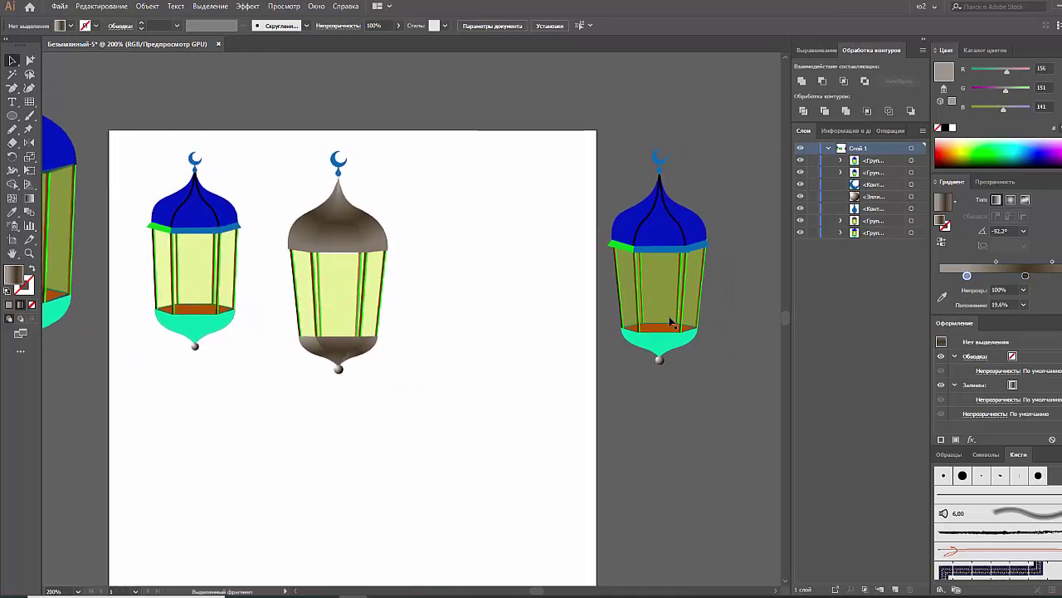
drag(673, 322, 484, 330)
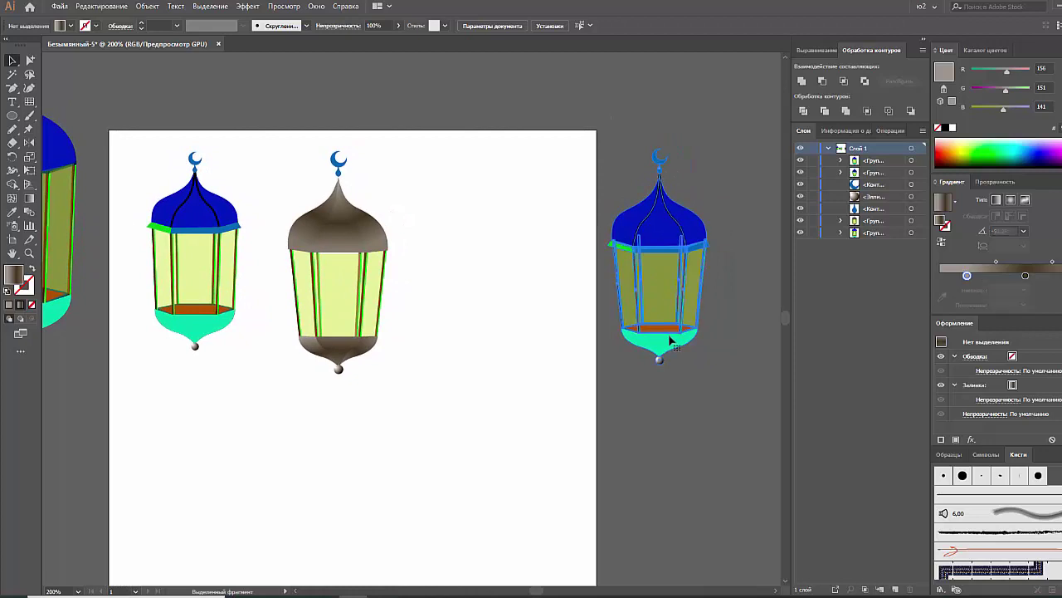
click(579, 353)
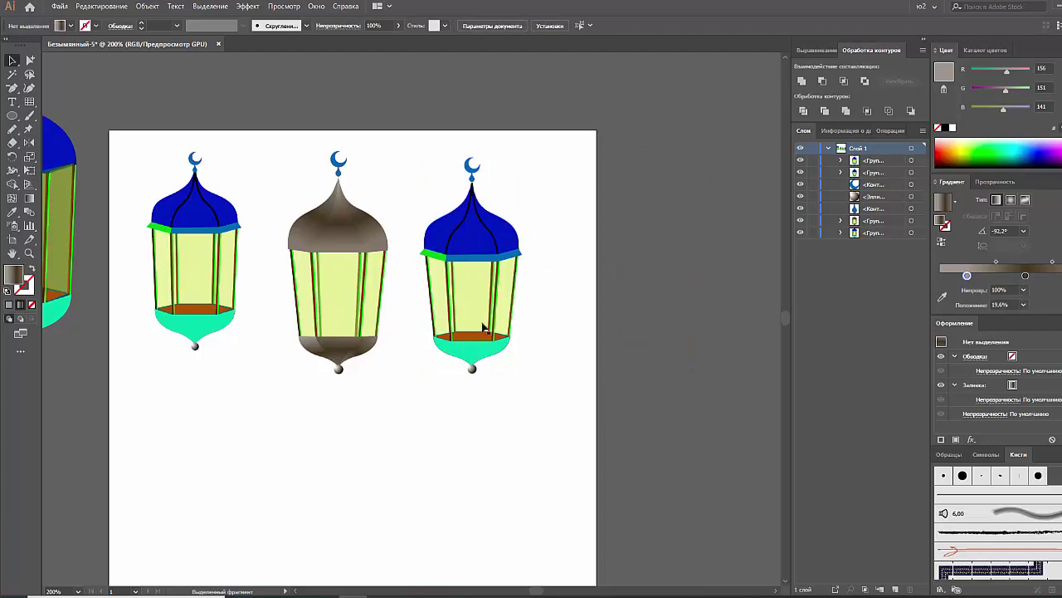
mouse_move(502, 365)
mouse_down()
mouse_move(486, 429)
mouse_move(380, 448)
mouse_move(311, 437)
mouse_move(337, 441)
mouse_up()
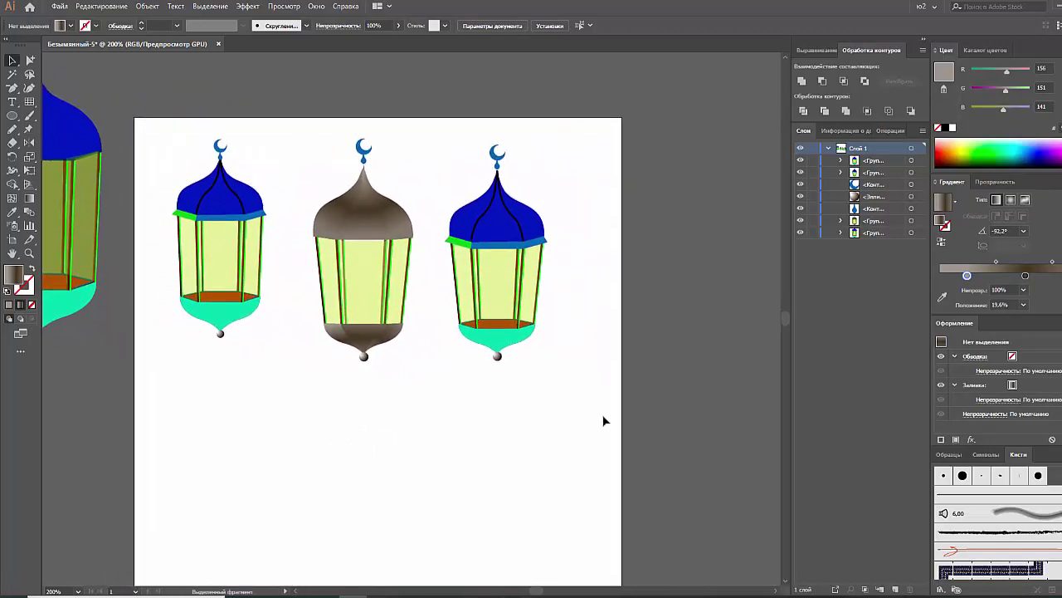